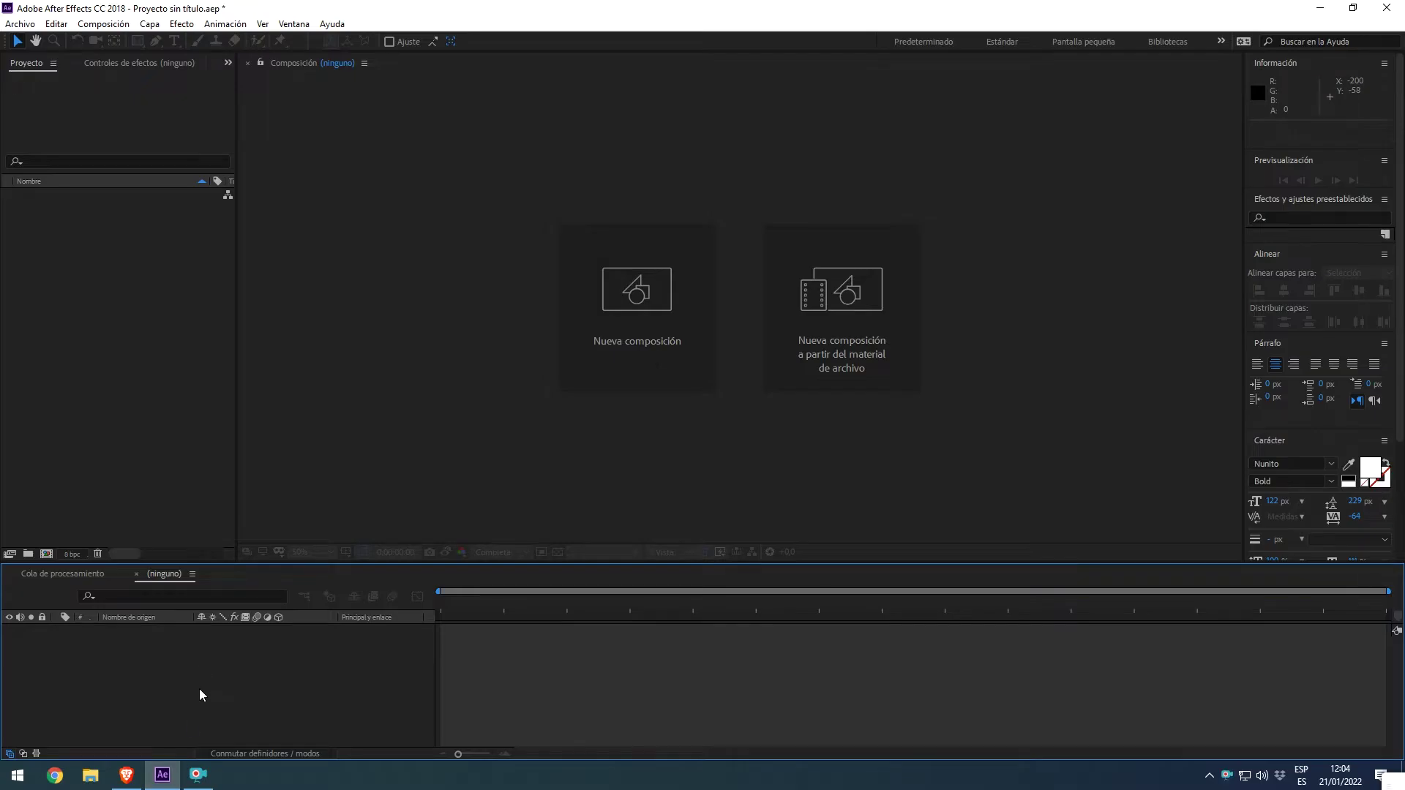
Make the COMP FINAL composition with the HDTV 1080 24 preset and a 0:00:10:00 duration
{"action": "left_click", "coordinate": [46, 553]}
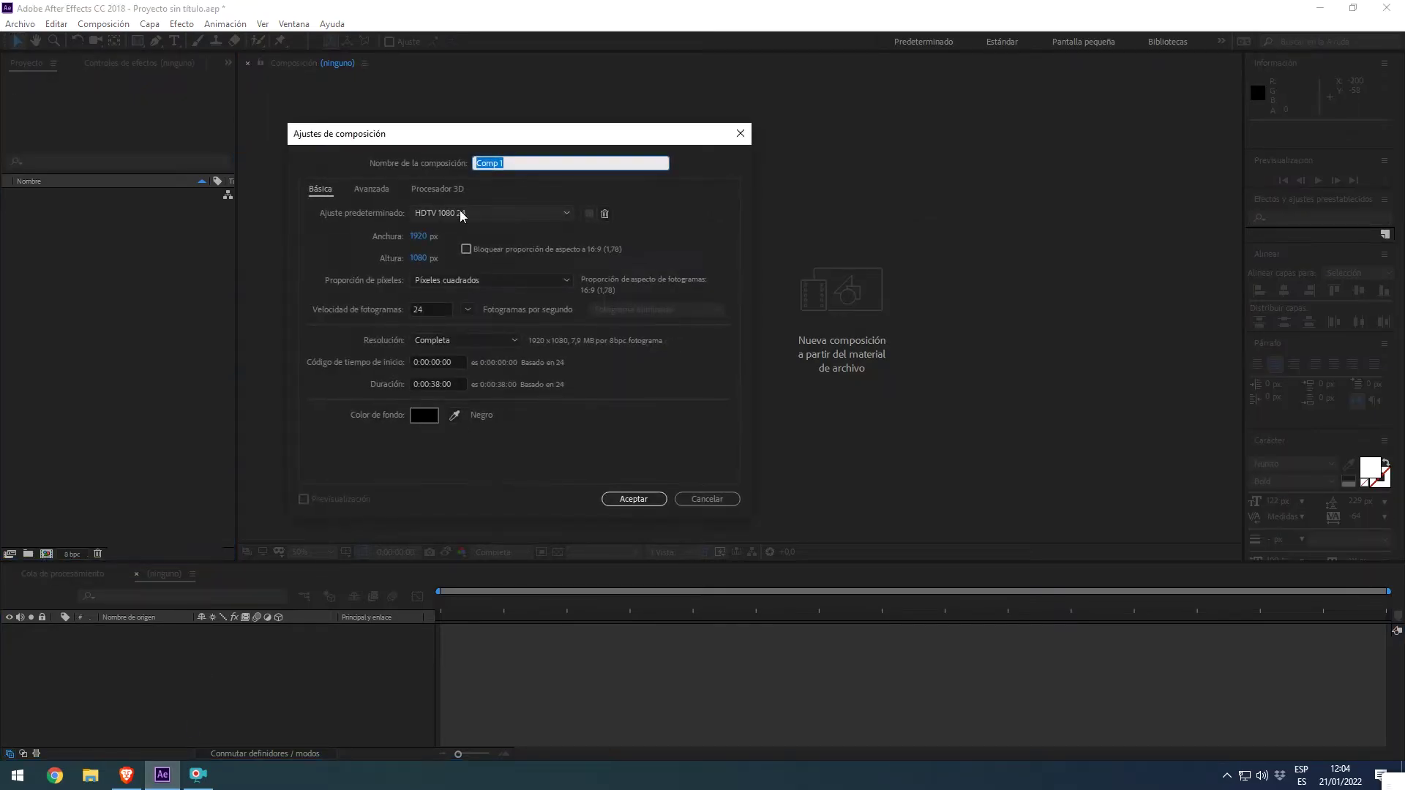
{"action": "type", "text": "OMP FINAL"}
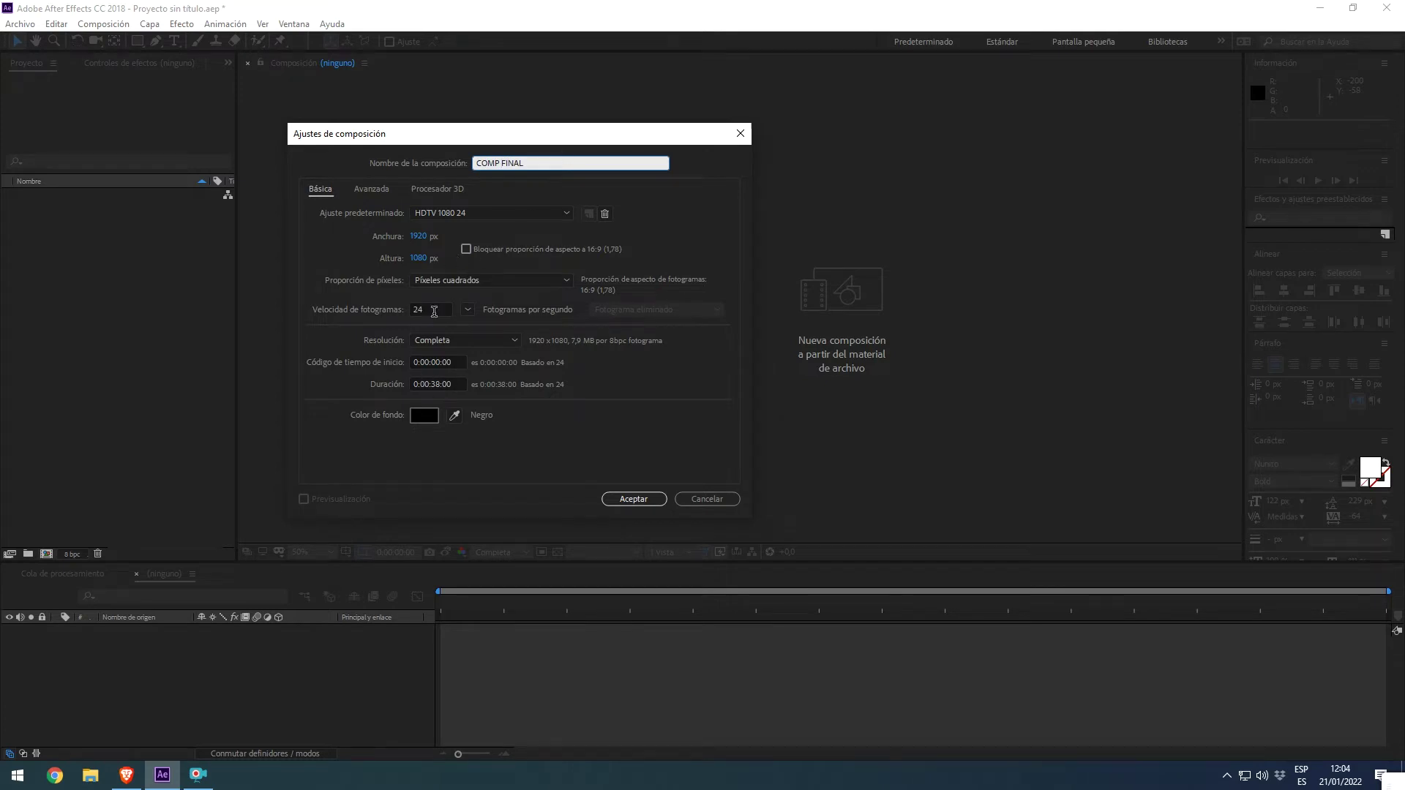
{"action": "left_click_drag", "start_coordinate": [430, 382], "coordinate": [435, 384]}
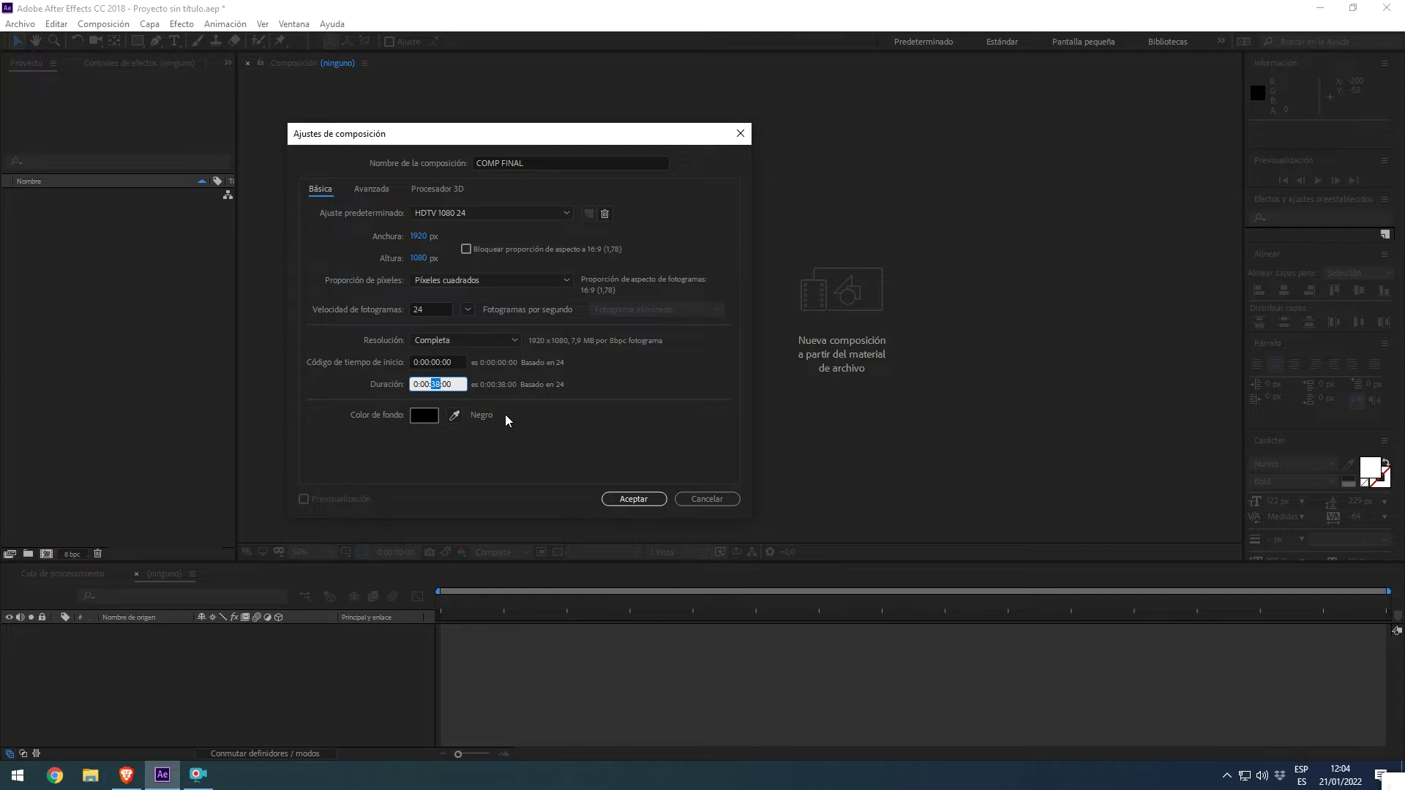
{"action": "type", "text": "10"}
{"action": "left_click", "coordinate": [618, 502]}
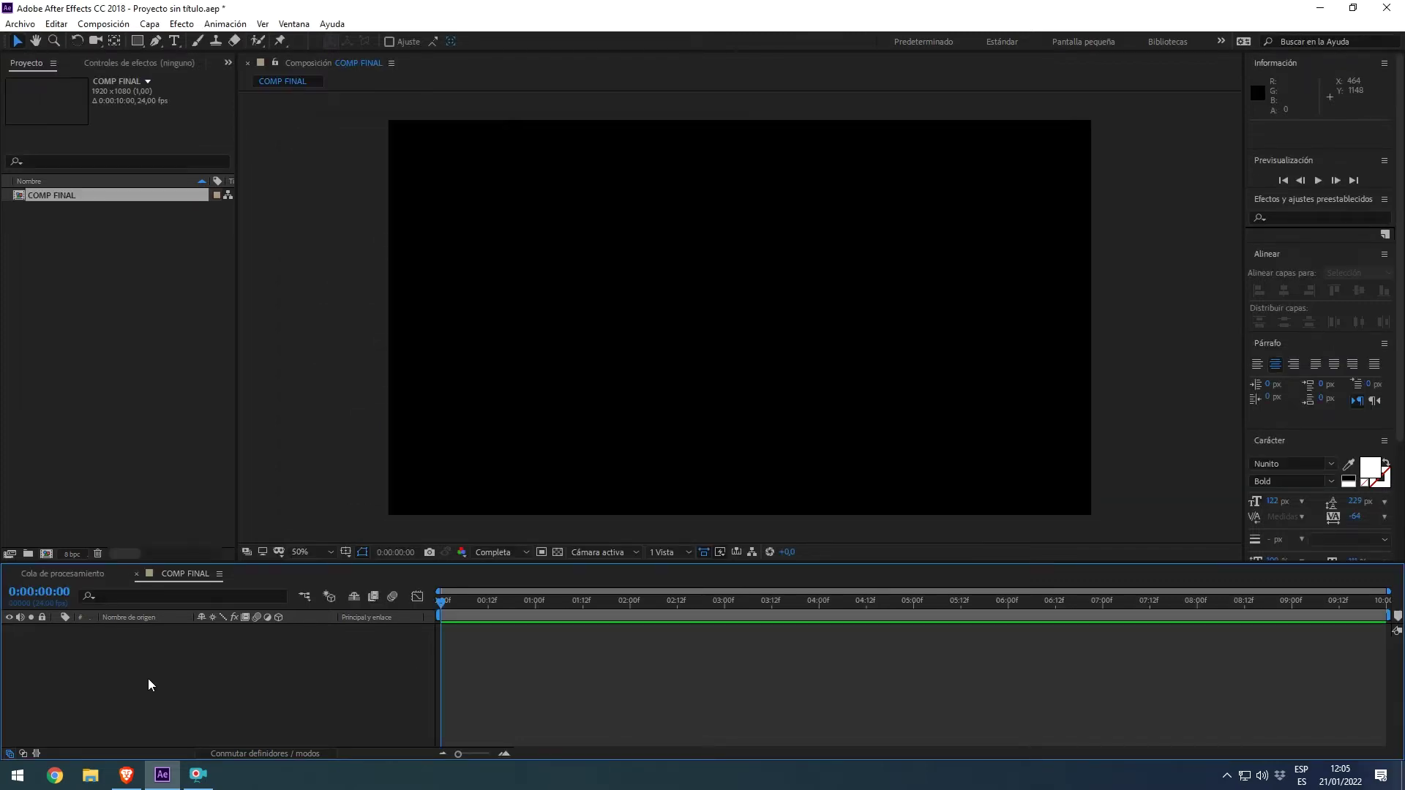
{"action": "key", "text": "ctrl+y"}
Add a black solid named ONDA 1 and zoom the view out to 25%
{"action": "type", "text": "ONDA 1"}
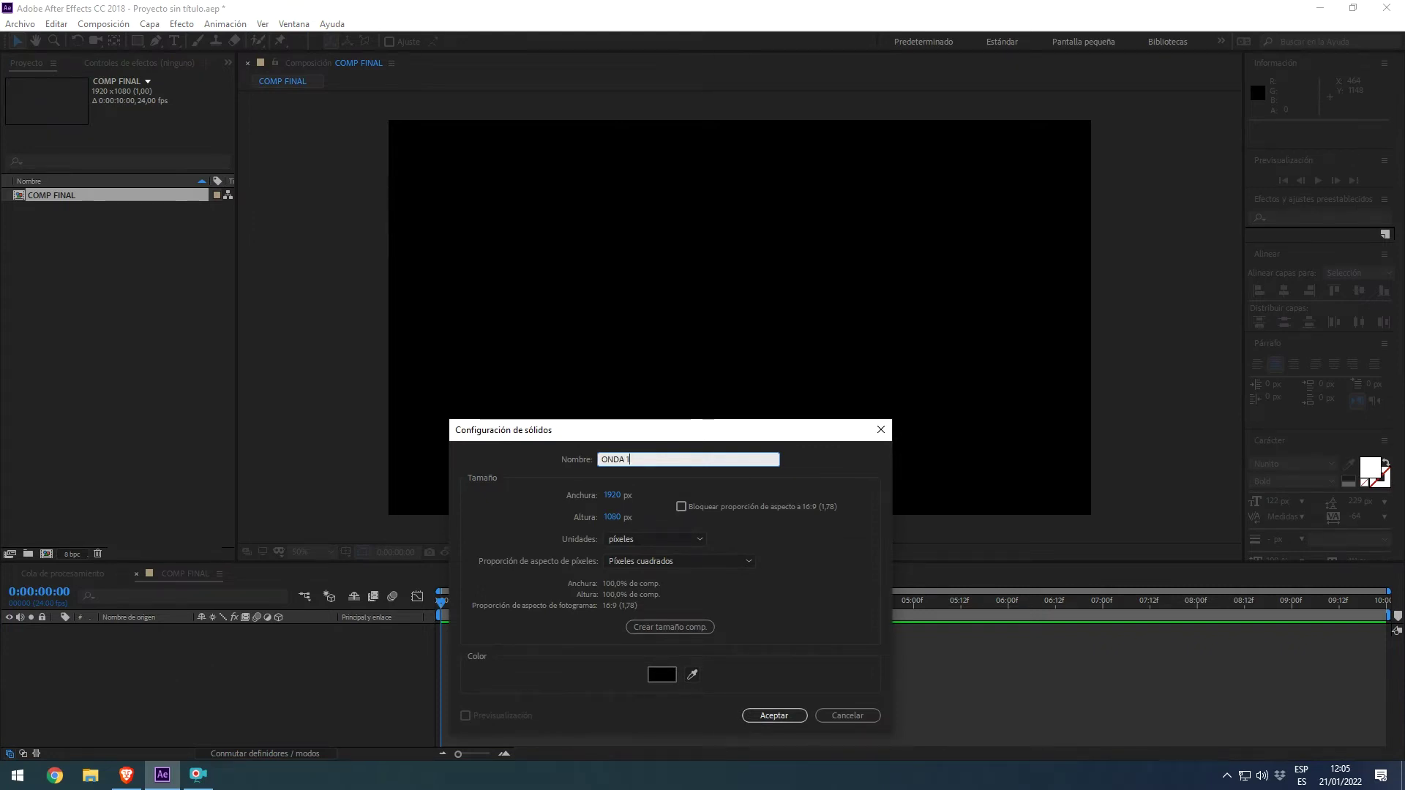
{"action": "left_click", "coordinate": [756, 714]}
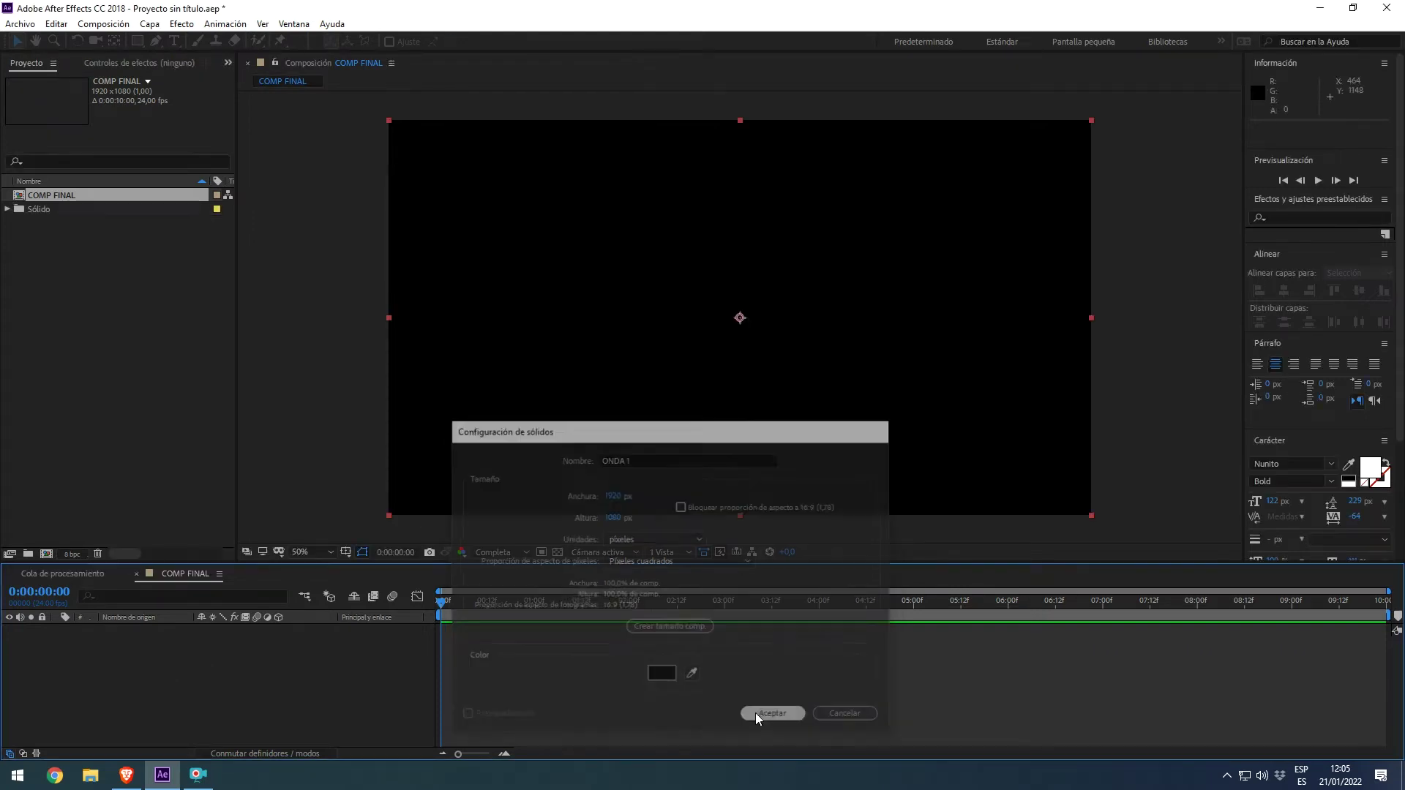
{"action": "key", "text": "comma"}
{"action": "key", "text": "comma"}
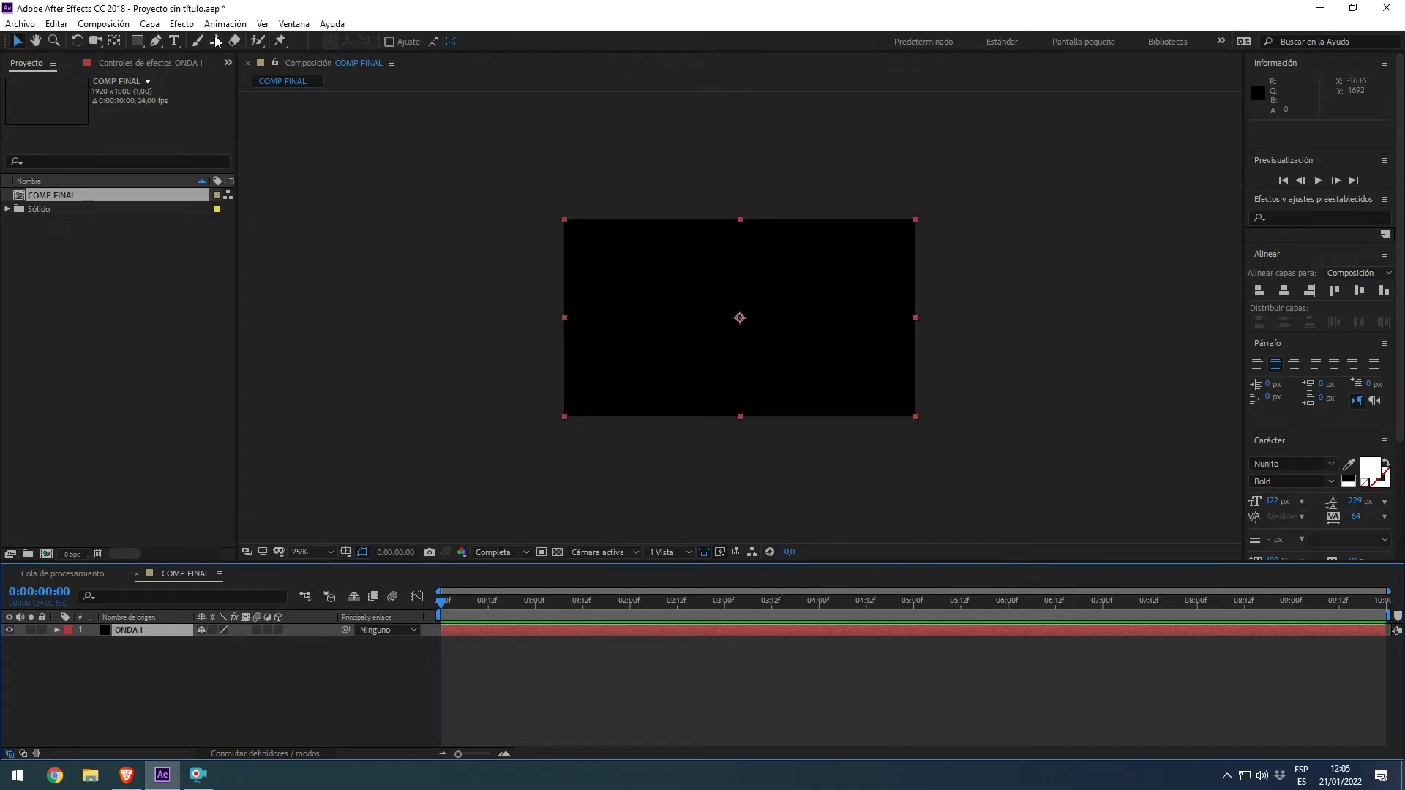
Draw a Pen-tool mask on ONDA 1 with tall zigzag points from left of the frame
{"action": "left_click", "coordinate": [157, 41]}
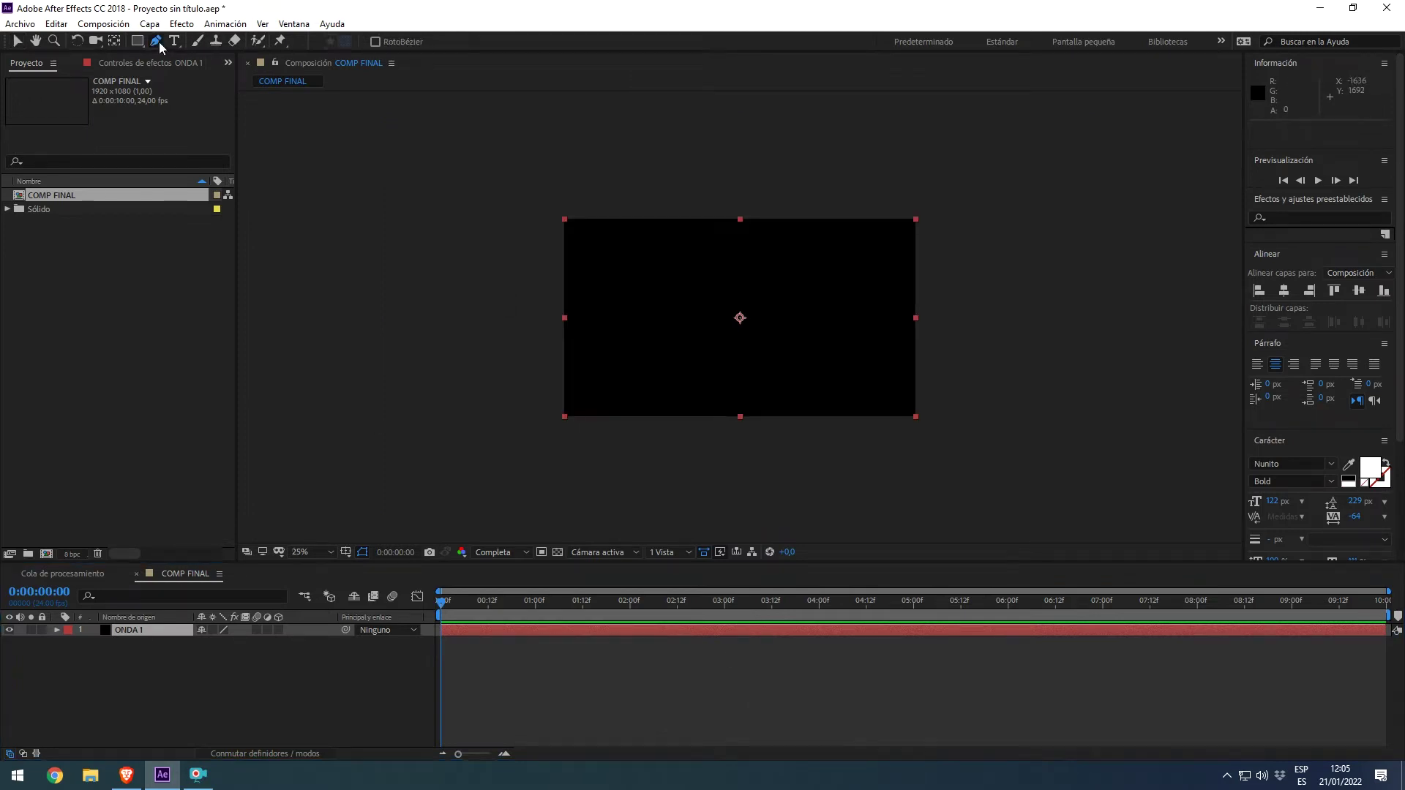
{"action": "left_click", "coordinate": [483, 338]}
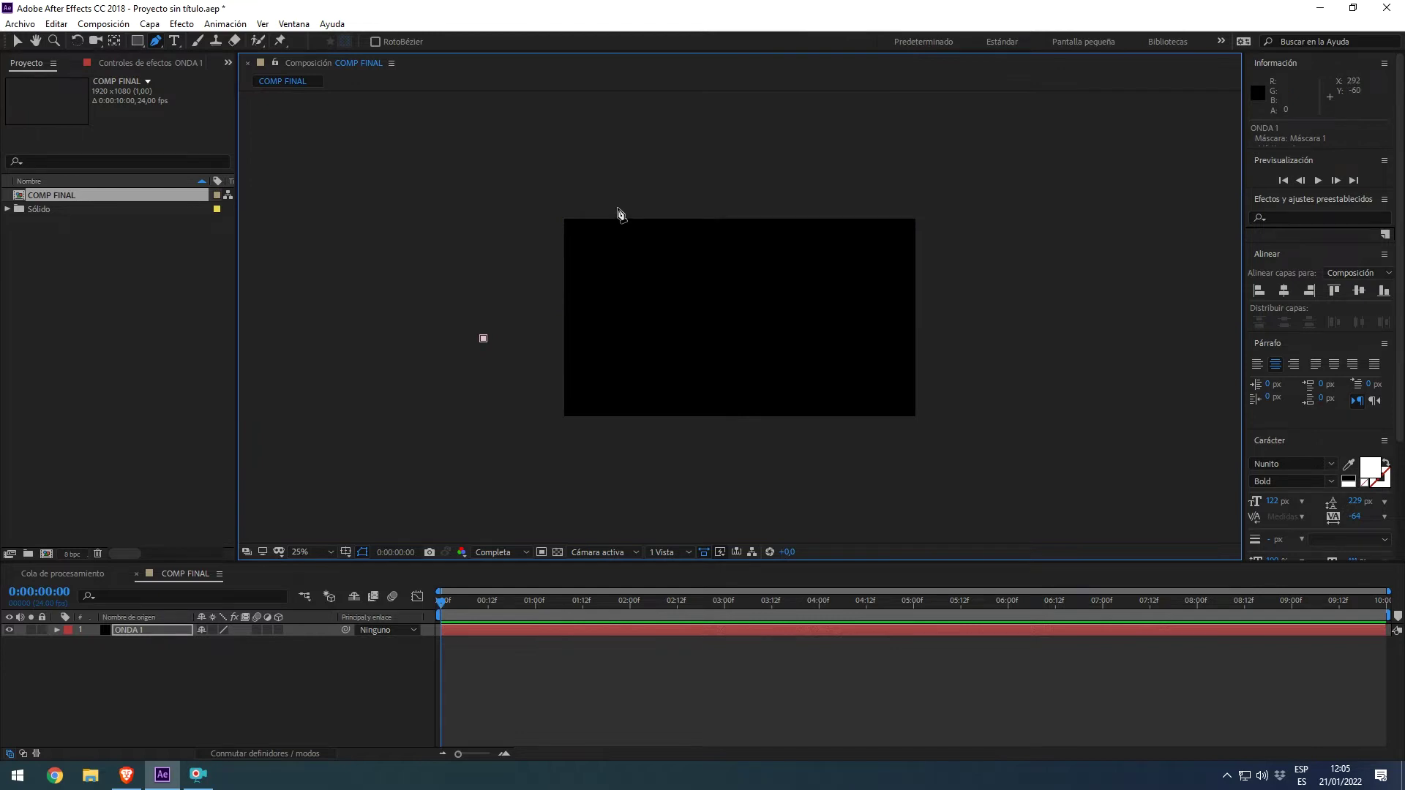
{"action": "left_click", "coordinate": [593, 234]}
{"action": "left_click", "coordinate": [582, 343]}
{"action": "left_click", "coordinate": [656, 236]}
{"action": "left_click", "coordinate": [602, 406]}
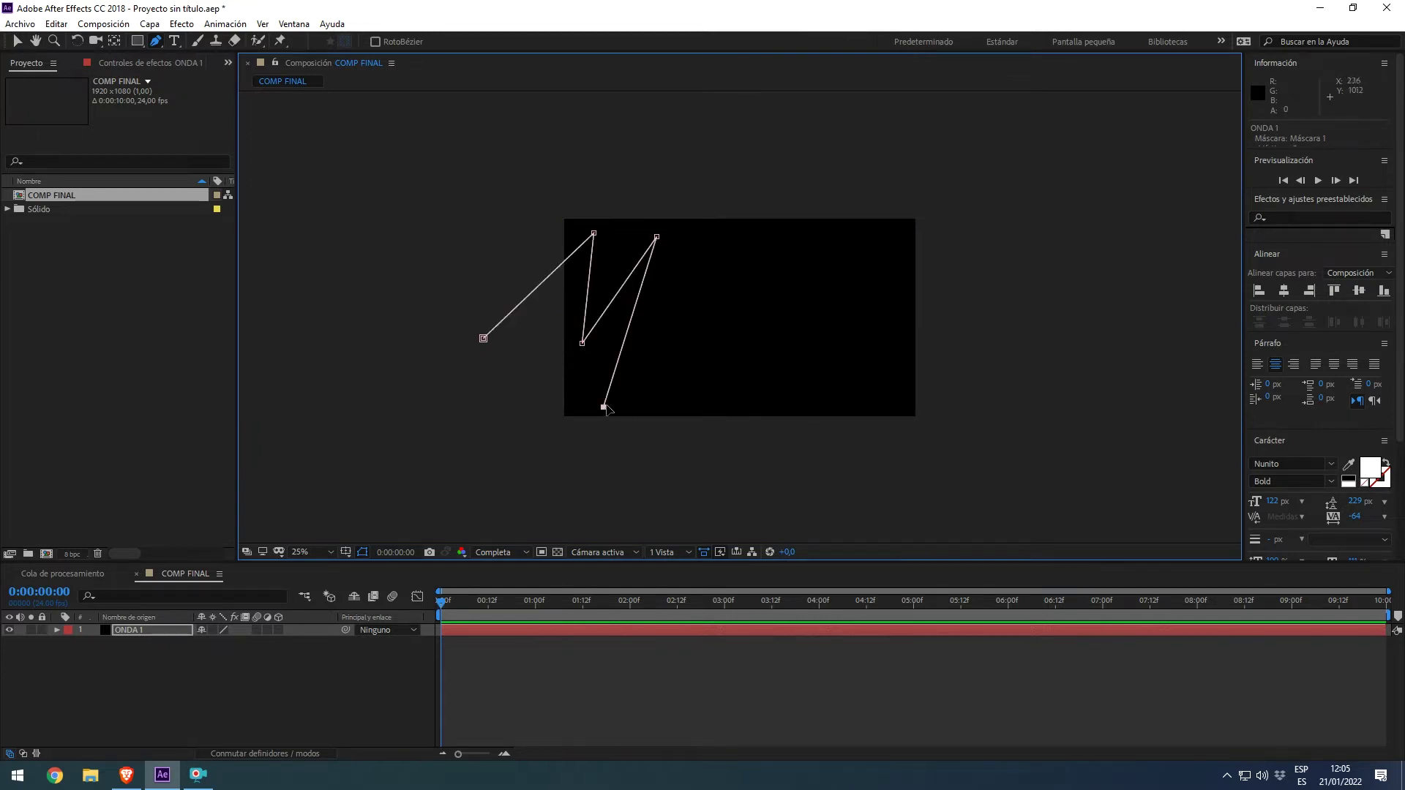
{"action": "left_click", "coordinate": [728, 235]}
{"action": "left_click", "coordinate": [667, 391]}
{"action": "left_click", "coordinate": [780, 235]}
{"action": "left_click", "coordinate": [714, 405]}
{"action": "left_click", "coordinate": [811, 258]}
Finish the zigzag with smaller points to the right, ending the open path past the upper right
{"action": "left_click", "coordinate": [785, 388]}
{"action": "left_click", "coordinate": [844, 269]}
{"action": "left_click", "coordinate": [834, 374]}
{"action": "left_click", "coordinate": [866, 300]}
{"action": "left_click", "coordinate": [880, 363]}
{"action": "left_click", "coordinate": [902, 303]}
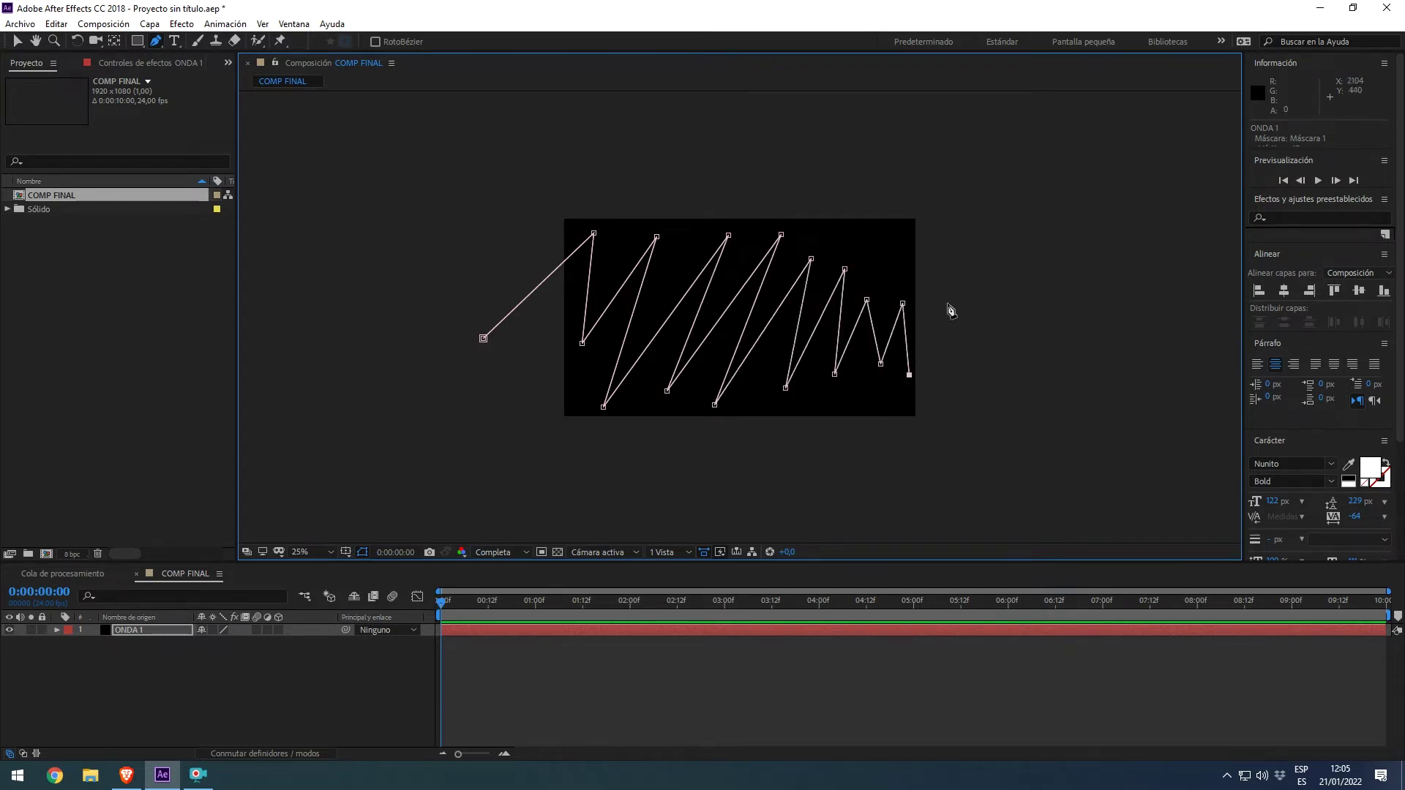
{"action": "left_click", "coordinate": [1007, 250]}
{"action": "left_click", "coordinate": [169, 692]}
{"action": "left_click", "coordinate": [133, 629]}
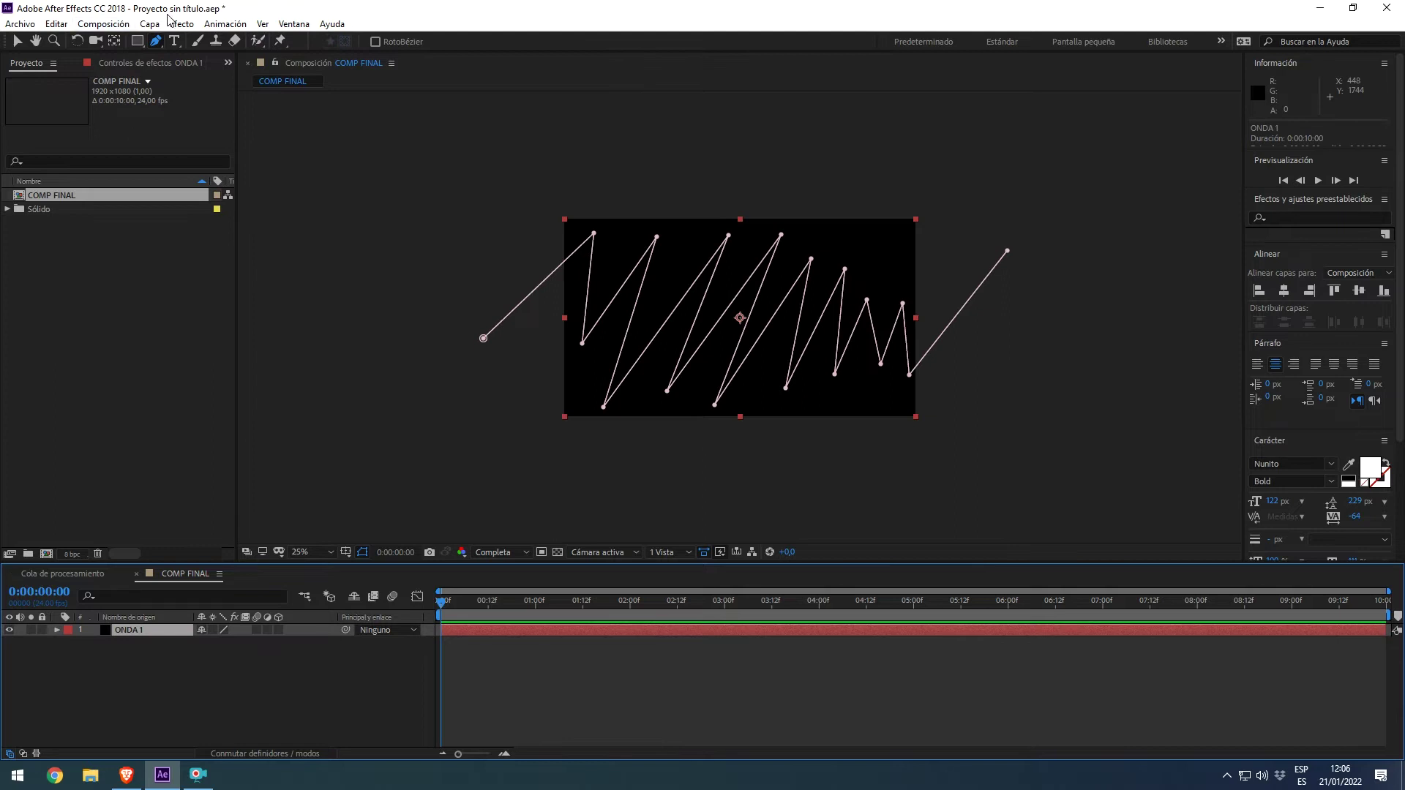
{"action": "left_click", "coordinate": [175, 23]}
Apply Video Copilot Saber to ONDA 1 and set Core Type to Layer Masks
{"action": "mouse_move", "coordinate": [260, 462]}
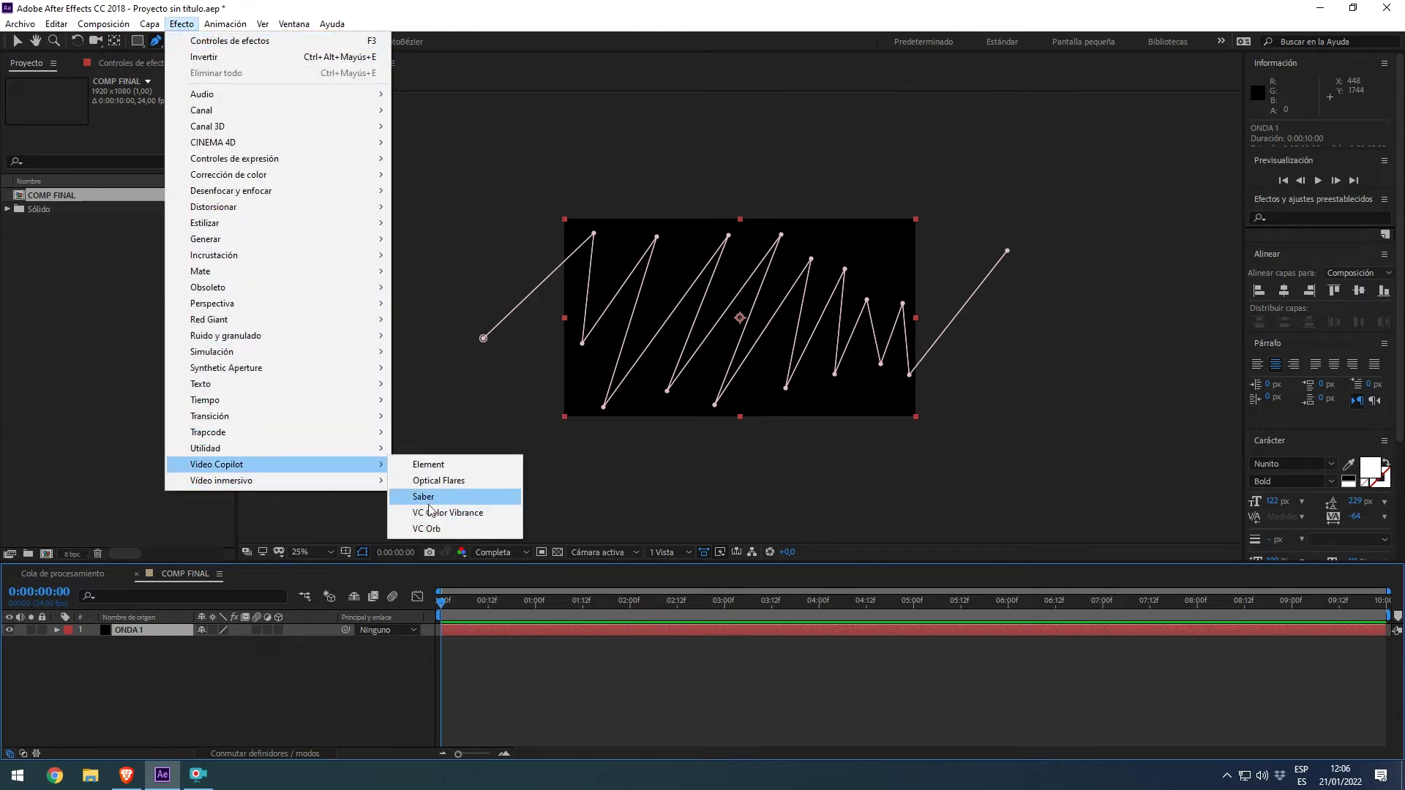
{"action": "left_click", "coordinate": [429, 502]}
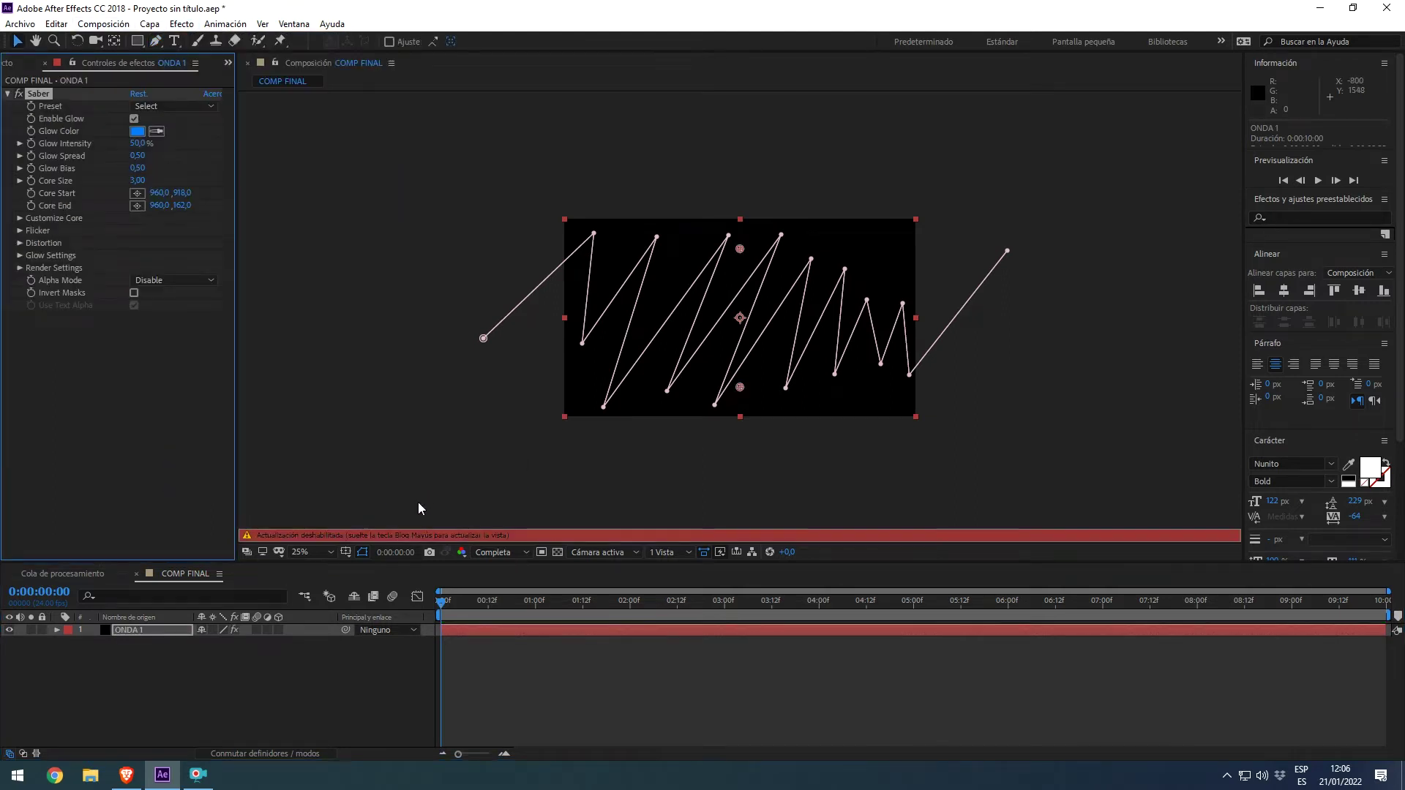
{"action": "key", "text": "Caps_Lock"}
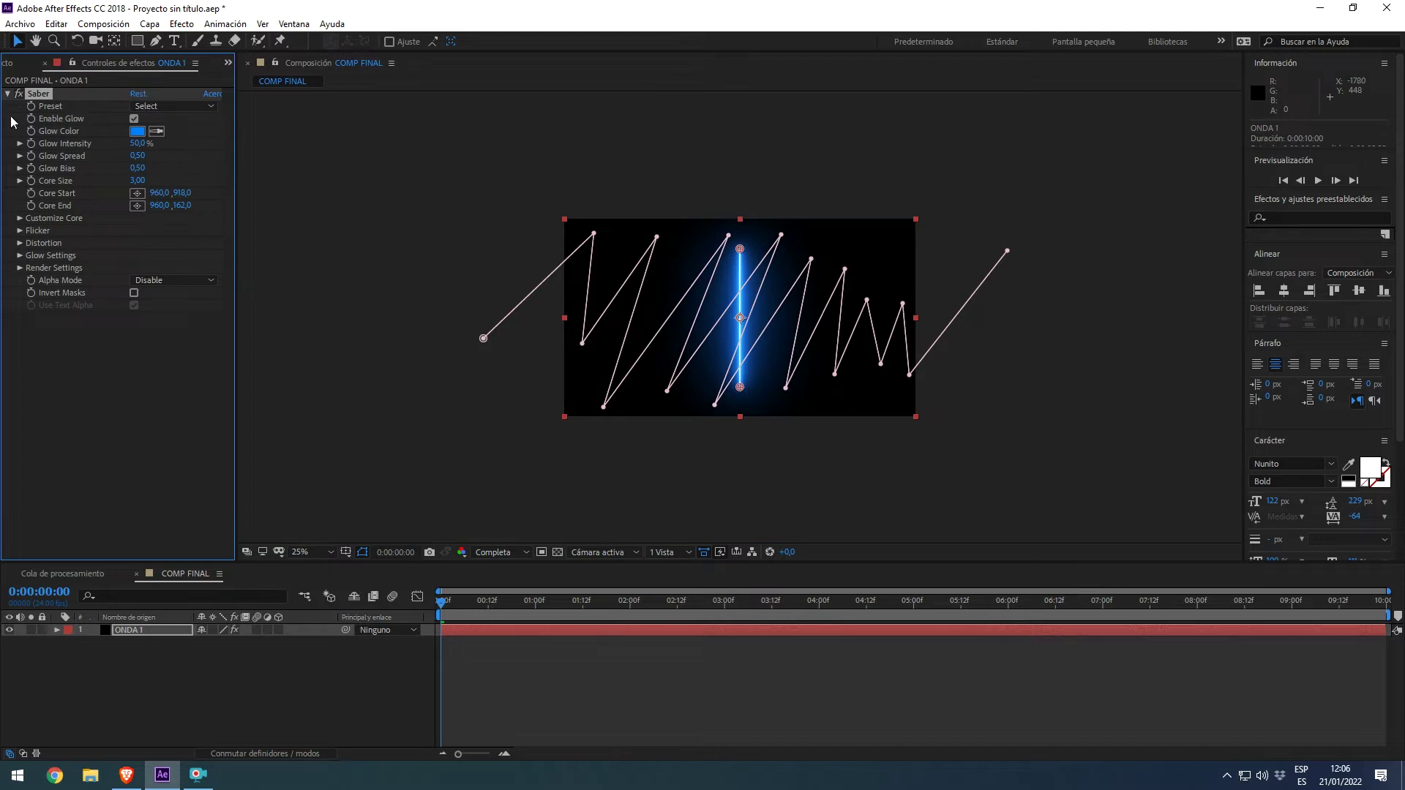
{"action": "left_click", "coordinate": [20, 218]}
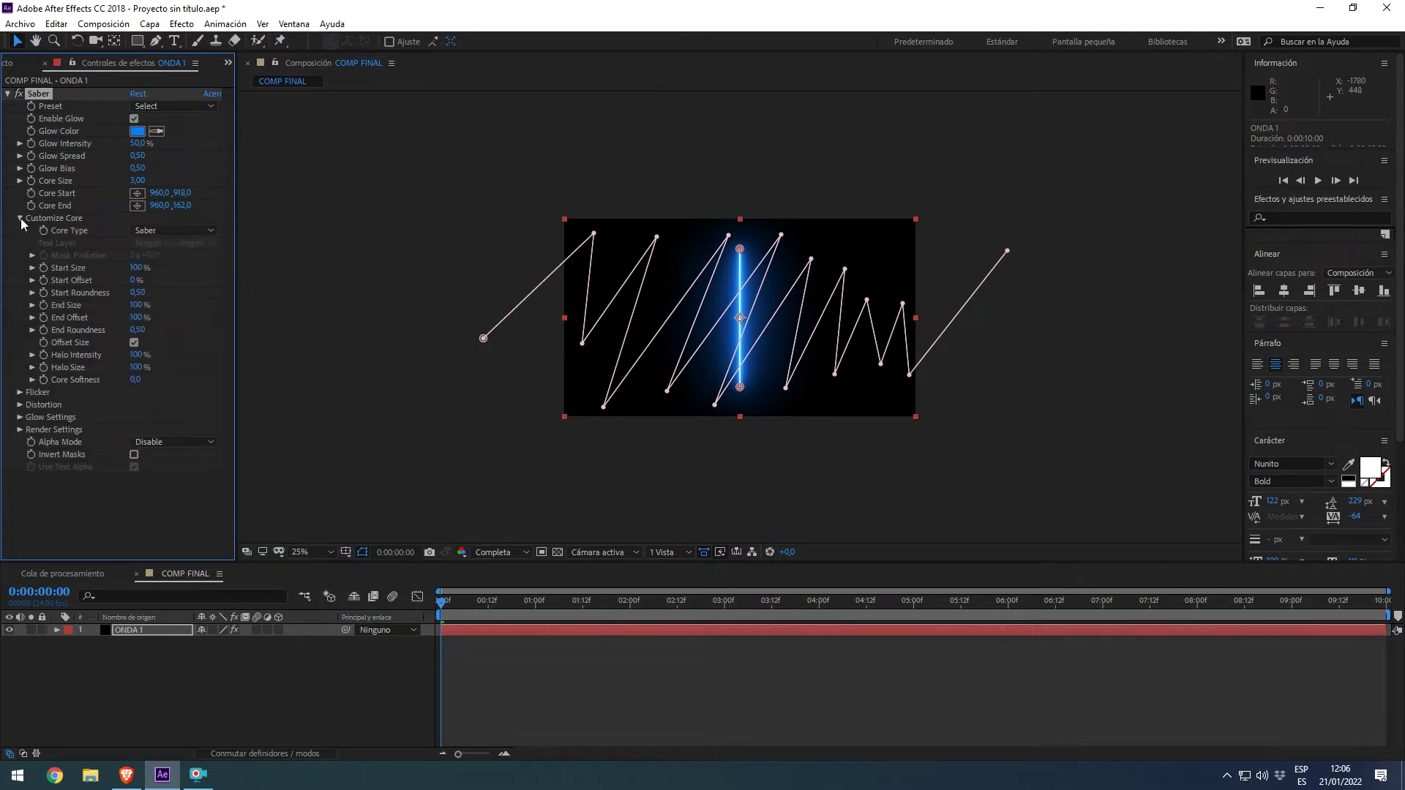
{"action": "left_click", "coordinate": [182, 232]}
{"action": "left_click", "coordinate": [174, 265]}
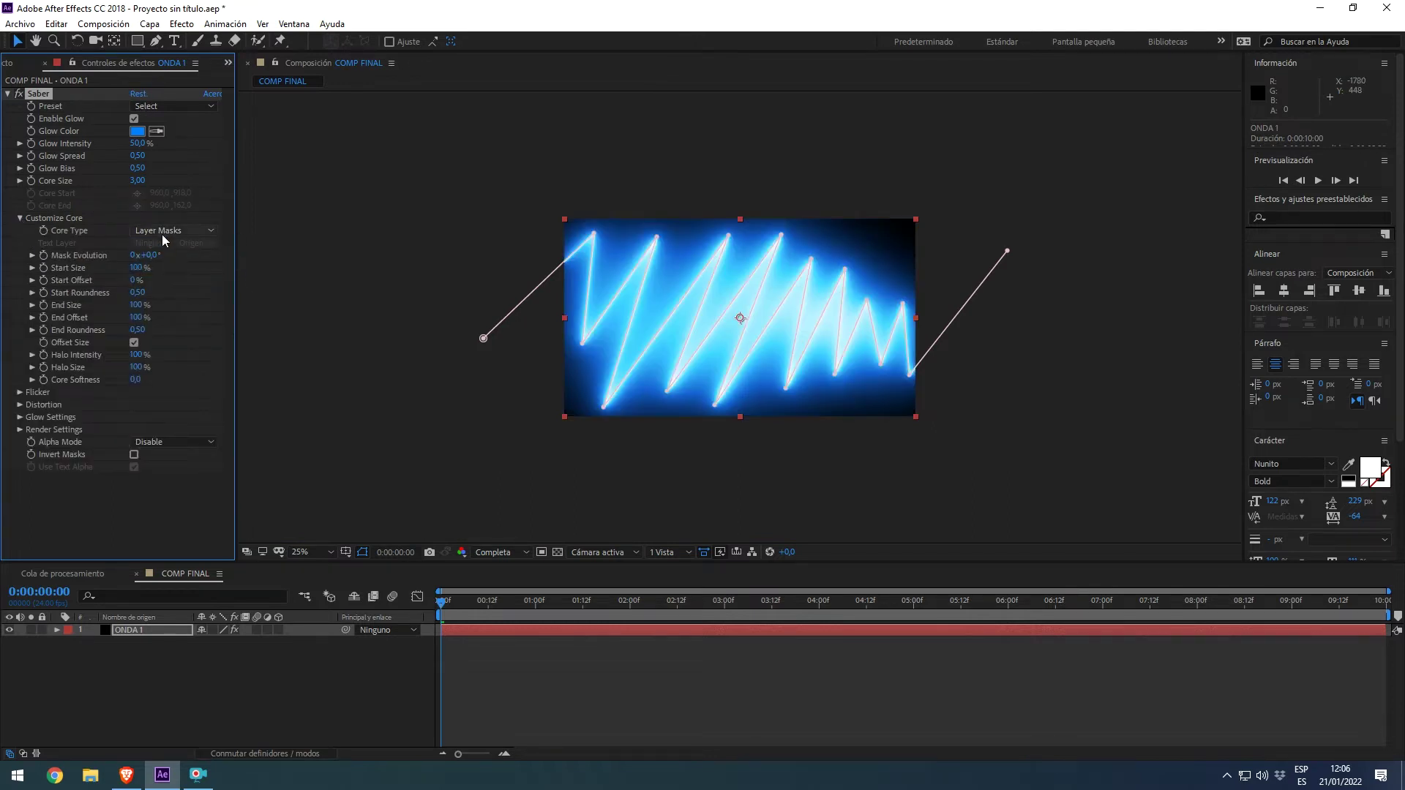
Preview the blue neon glow at 50% zoom and reveal ONDA 1's mask properties
{"action": "left_click", "coordinate": [535, 673]}
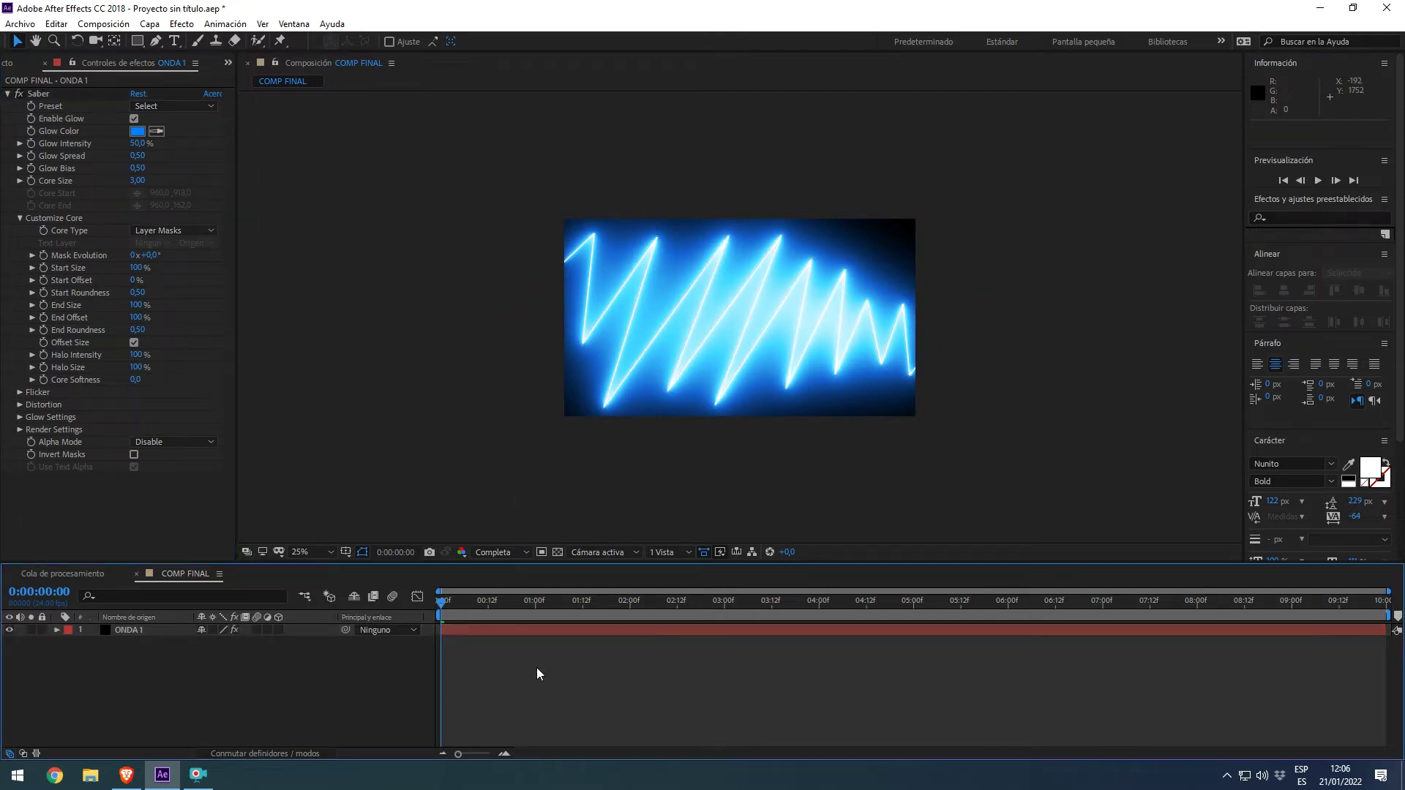
{"action": "mouse_move", "coordinate": [437, 607]}
{"action": "left_mouse_down"}
{"action": "mouse_move", "coordinate": [726, 612]}
{"action": "mouse_move", "coordinate": [344, 603]}
{"action": "left_mouse_up"}
{"action": "key", "text": "period"}
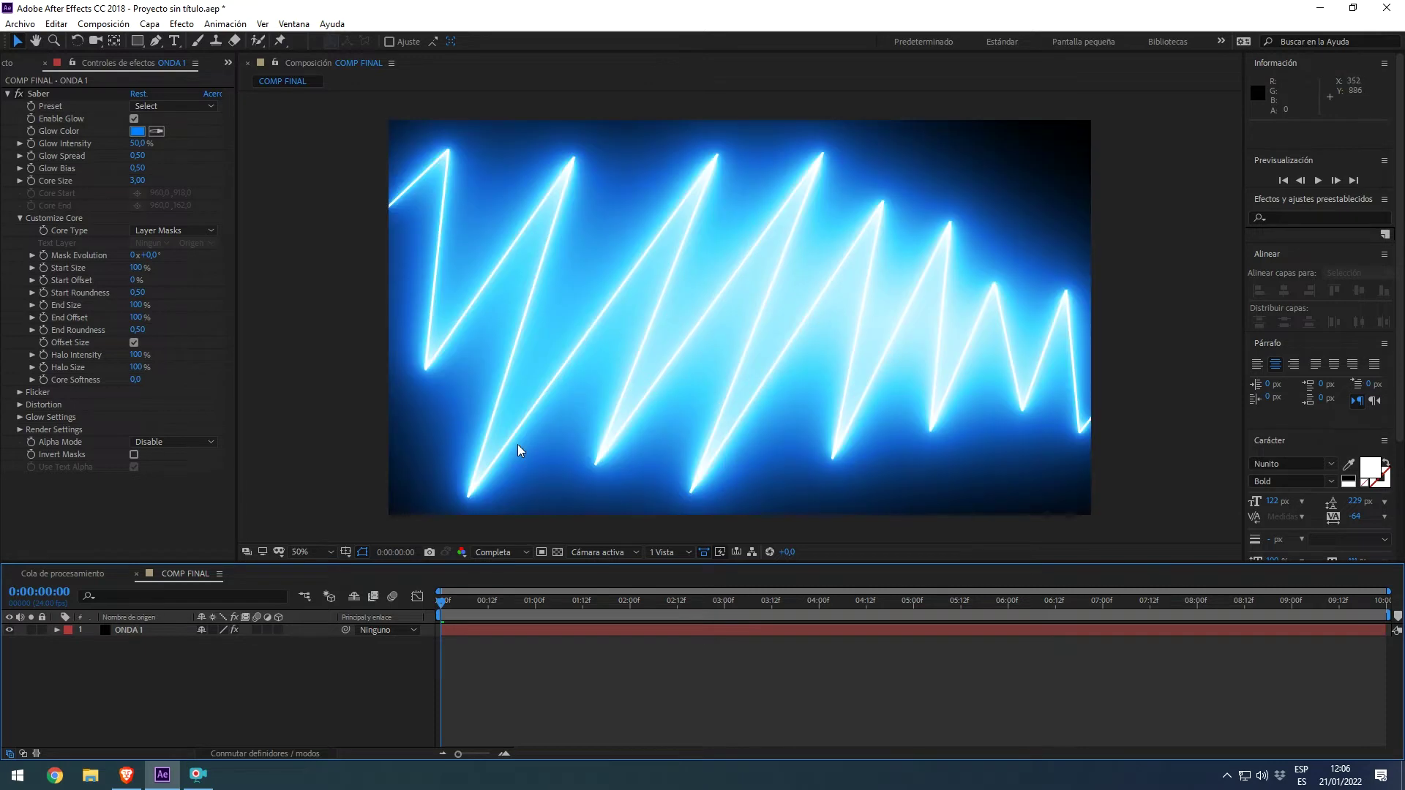
{"action": "left_click", "coordinate": [133, 631]}
{"action": "key", "text": "Return"}
{"action": "left_click", "coordinate": [111, 604]}
{"action": "key", "text": "m"}
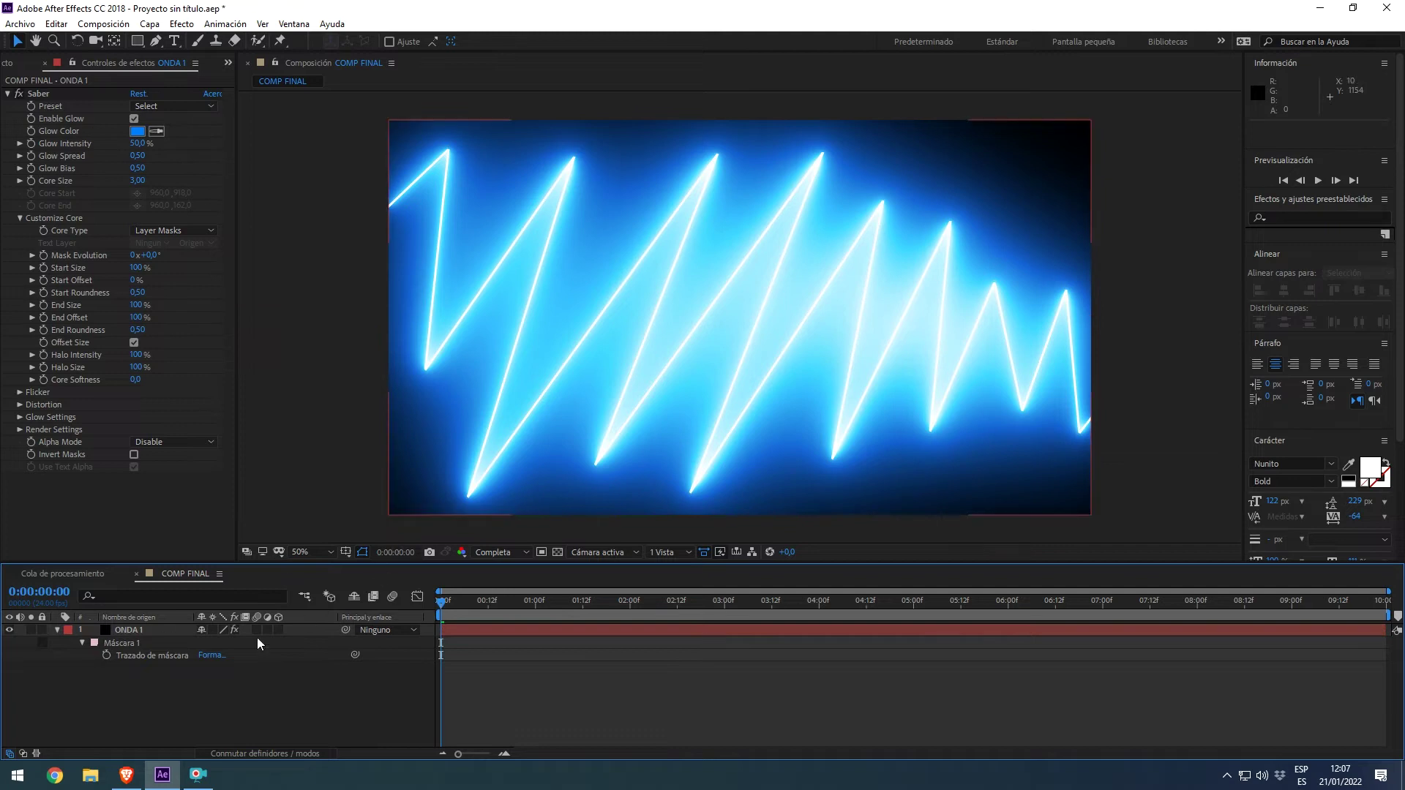
Turn off the Saber effect, try smoothing all mask corners, then undo it
{"action": "left_click", "coordinate": [119, 643]}
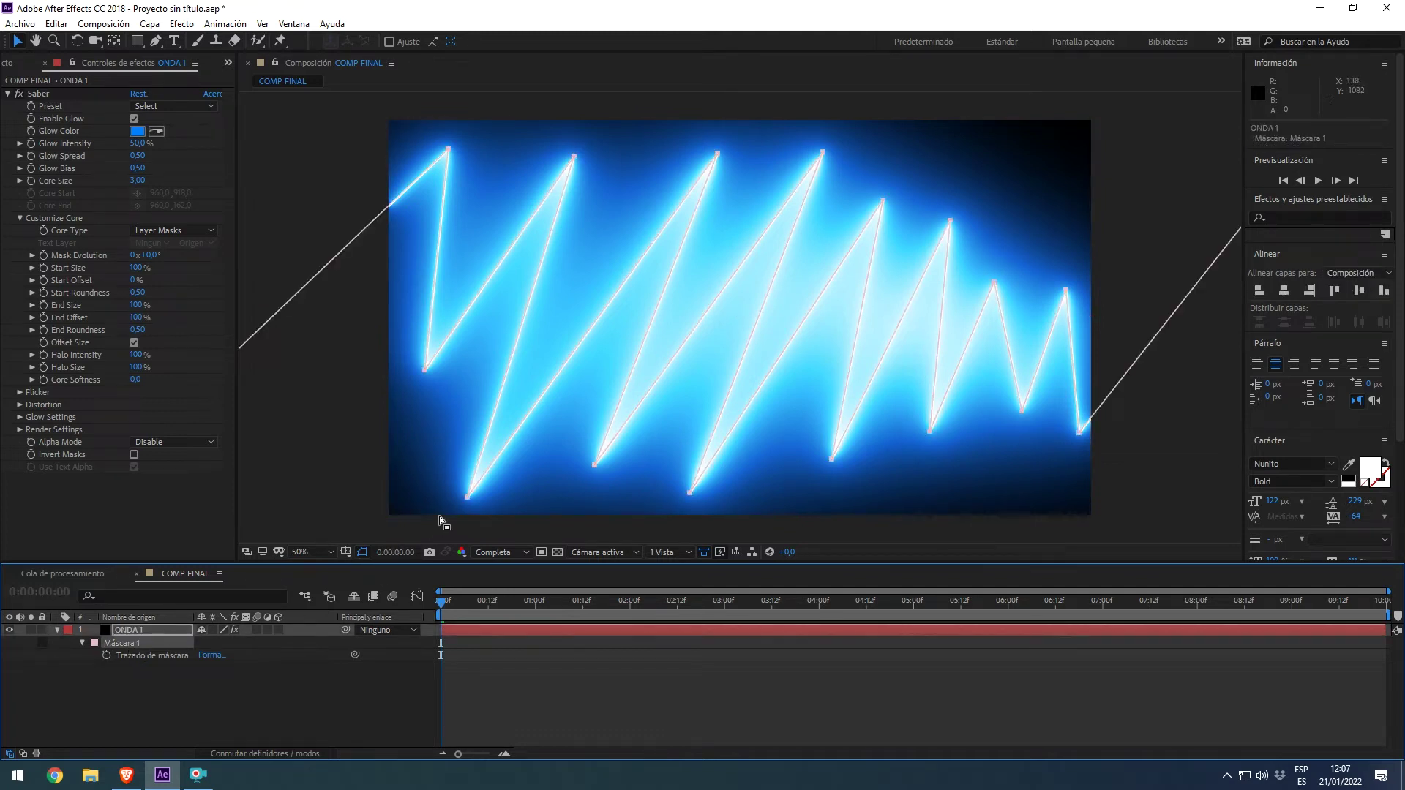
{"action": "left_click", "coordinate": [238, 569]}
{"action": "left_click", "coordinate": [17, 93]}
{"action": "left_click", "coordinate": [469, 501]}
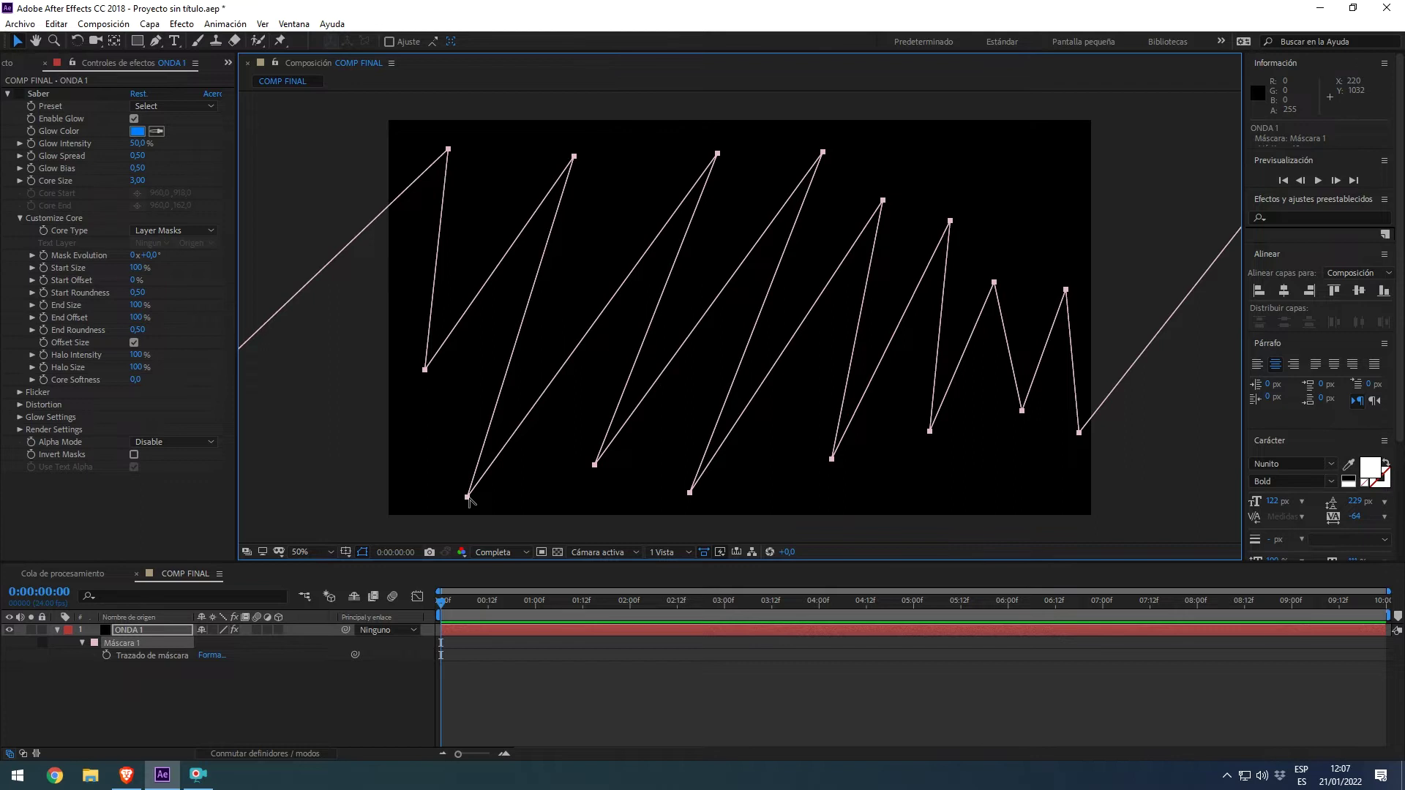
{"action": "left_click", "coordinate": [469, 500], "text": "ctrl+alt"}
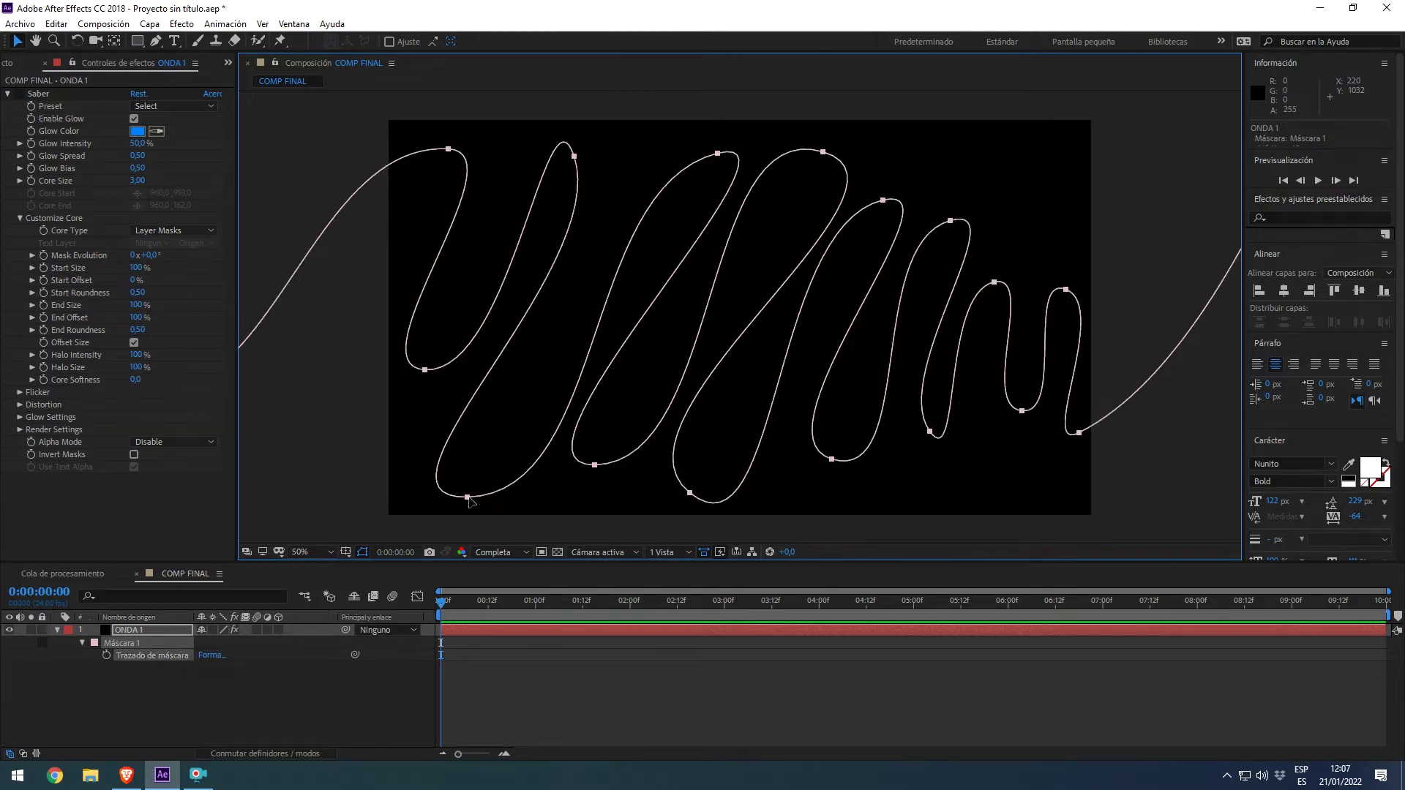
{"action": "key", "text": "ctrl+z"}
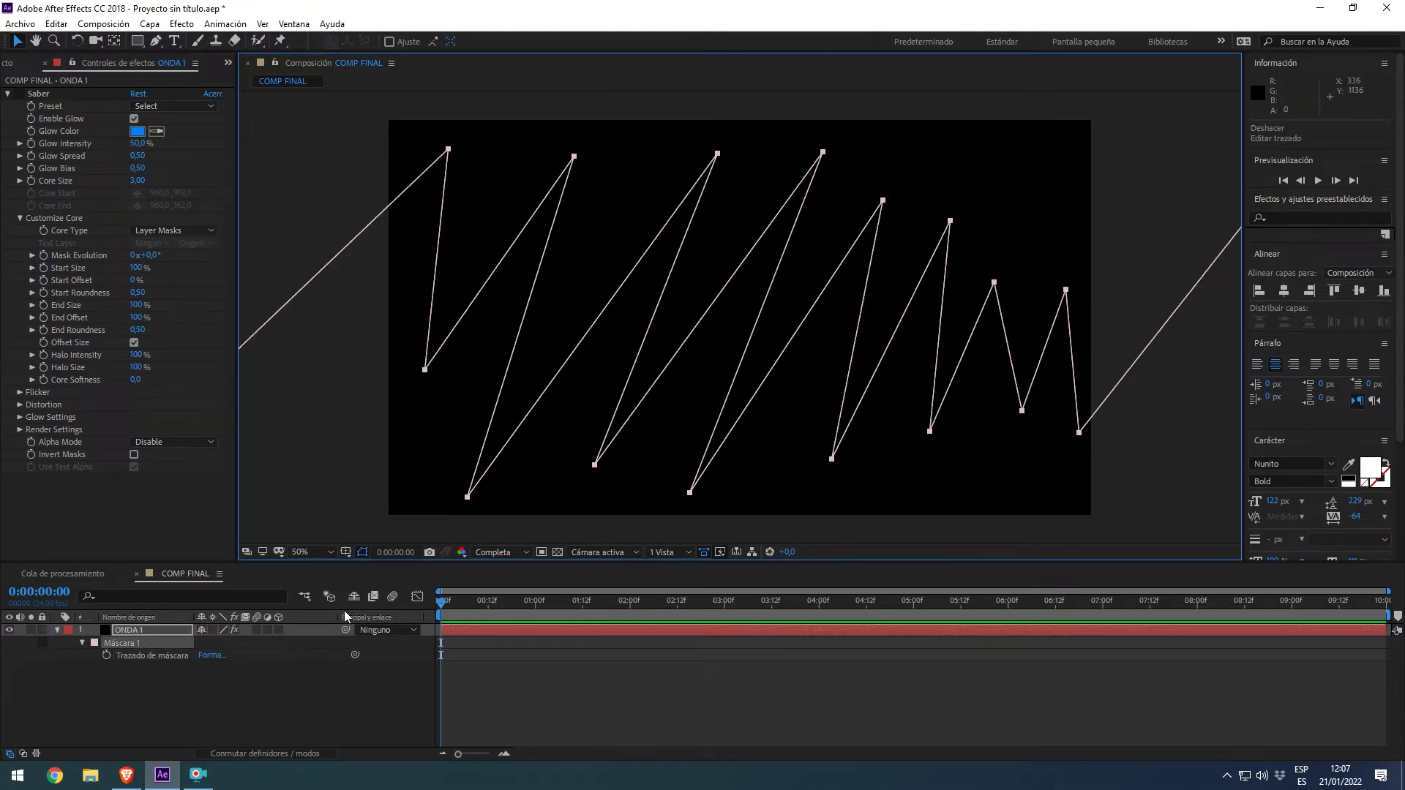
Try smoothing only the bottom-left mask vertex, undo it, and zoom out to 25%
{"action": "left_click", "coordinate": [341, 685]}
{"action": "left_click", "coordinate": [124, 651]}
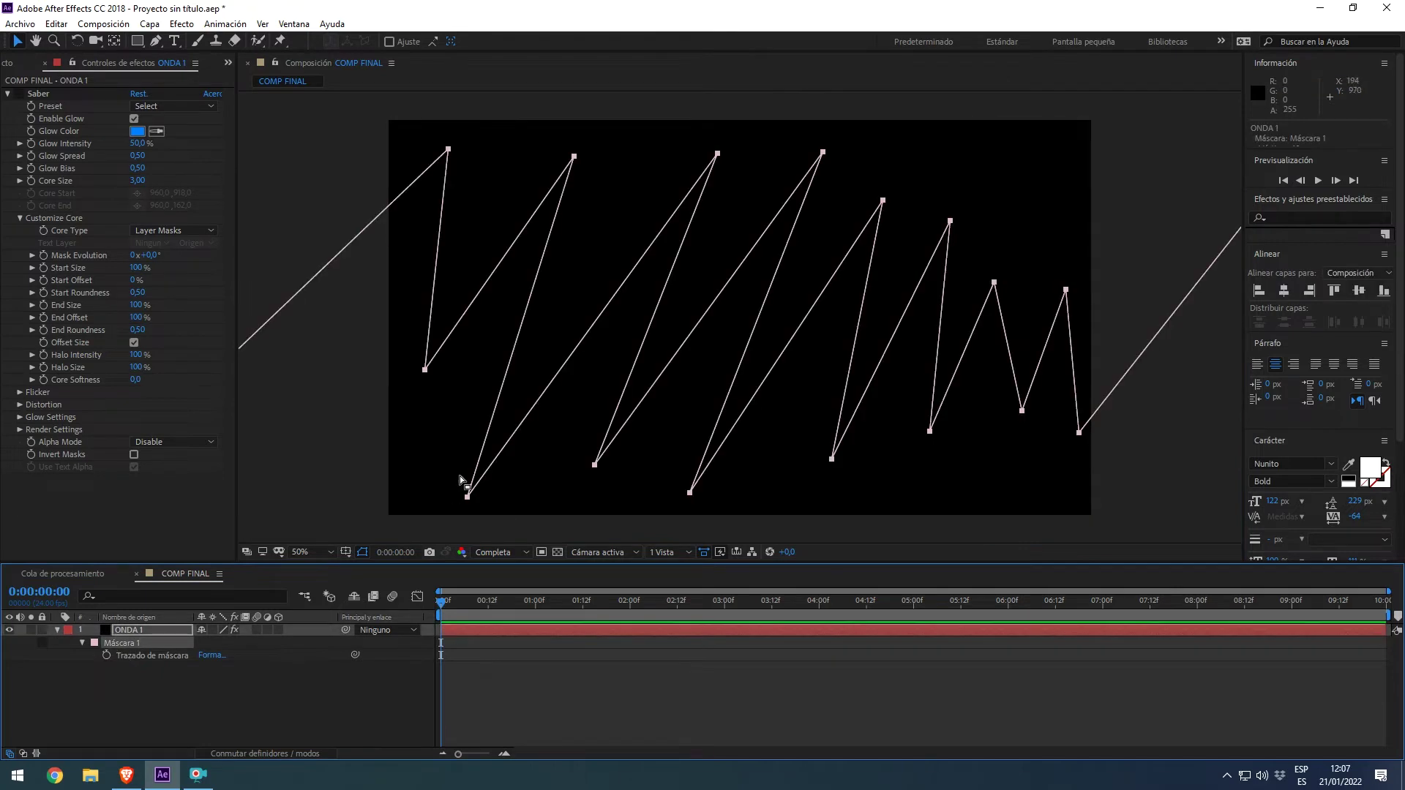
{"action": "left_click", "coordinate": [467, 496]}
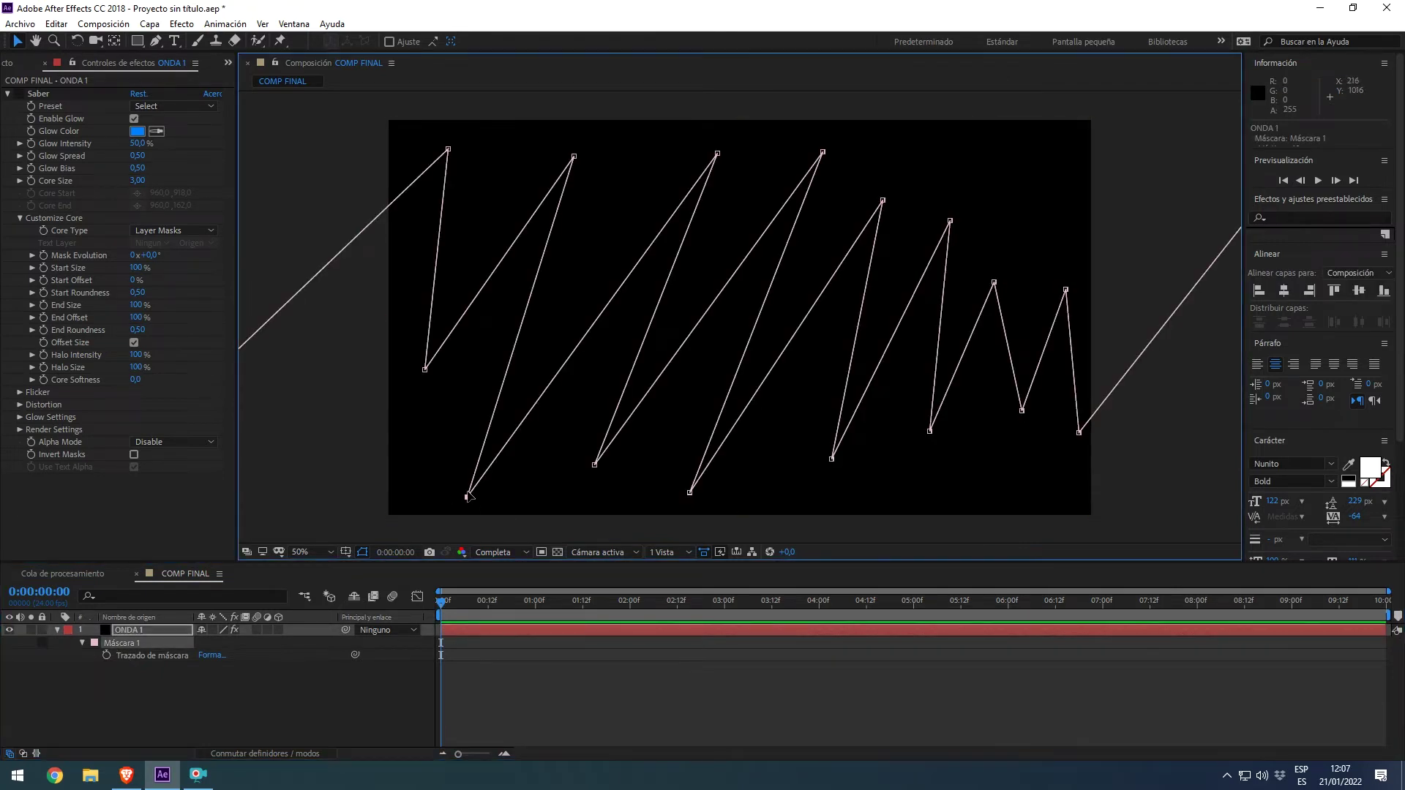
{"action": "left_click", "coordinate": [467, 496], "text": "ctrl+alt"}
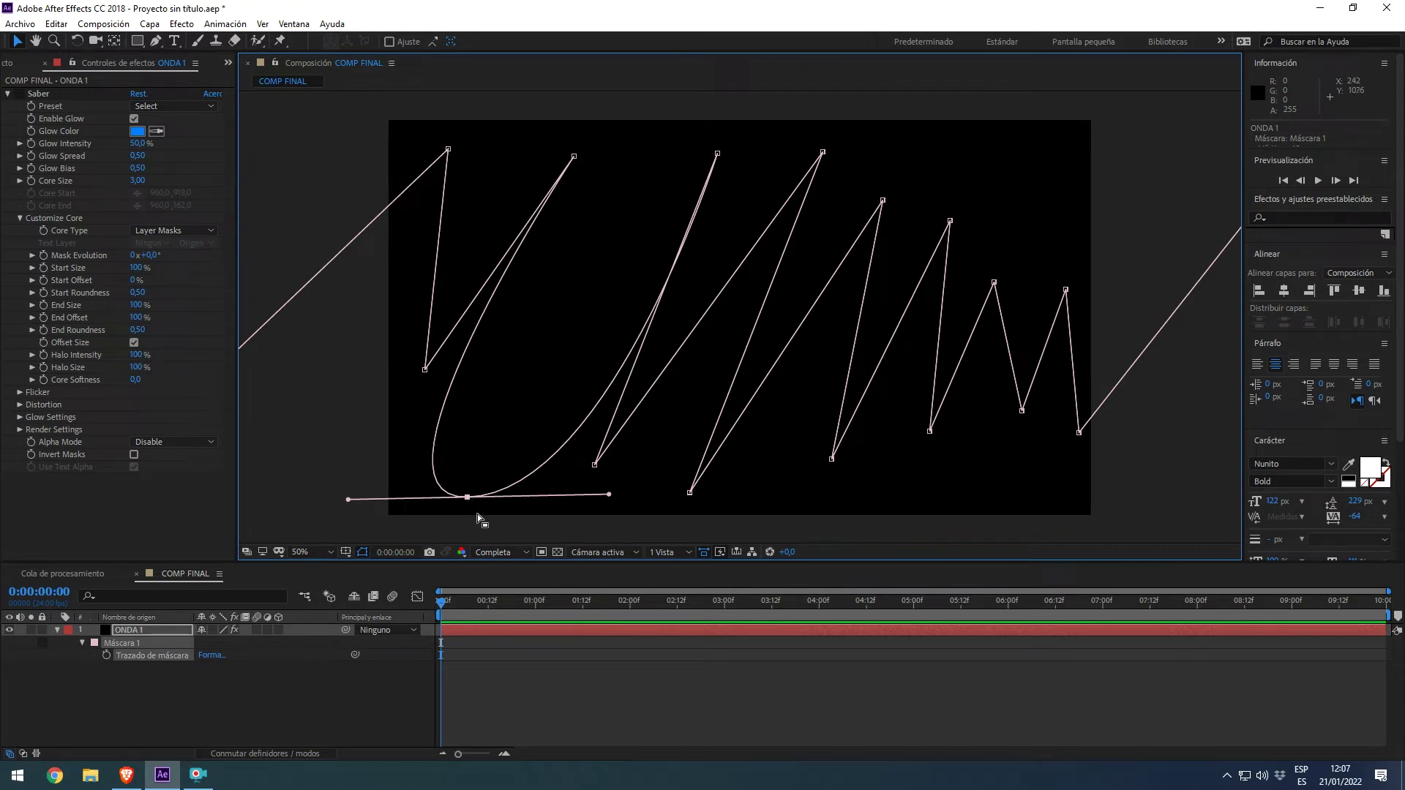
{"action": "key", "text": "ctrl+z"}
{"action": "key", "text": "comma"}
{"action": "key", "text": "comma"}
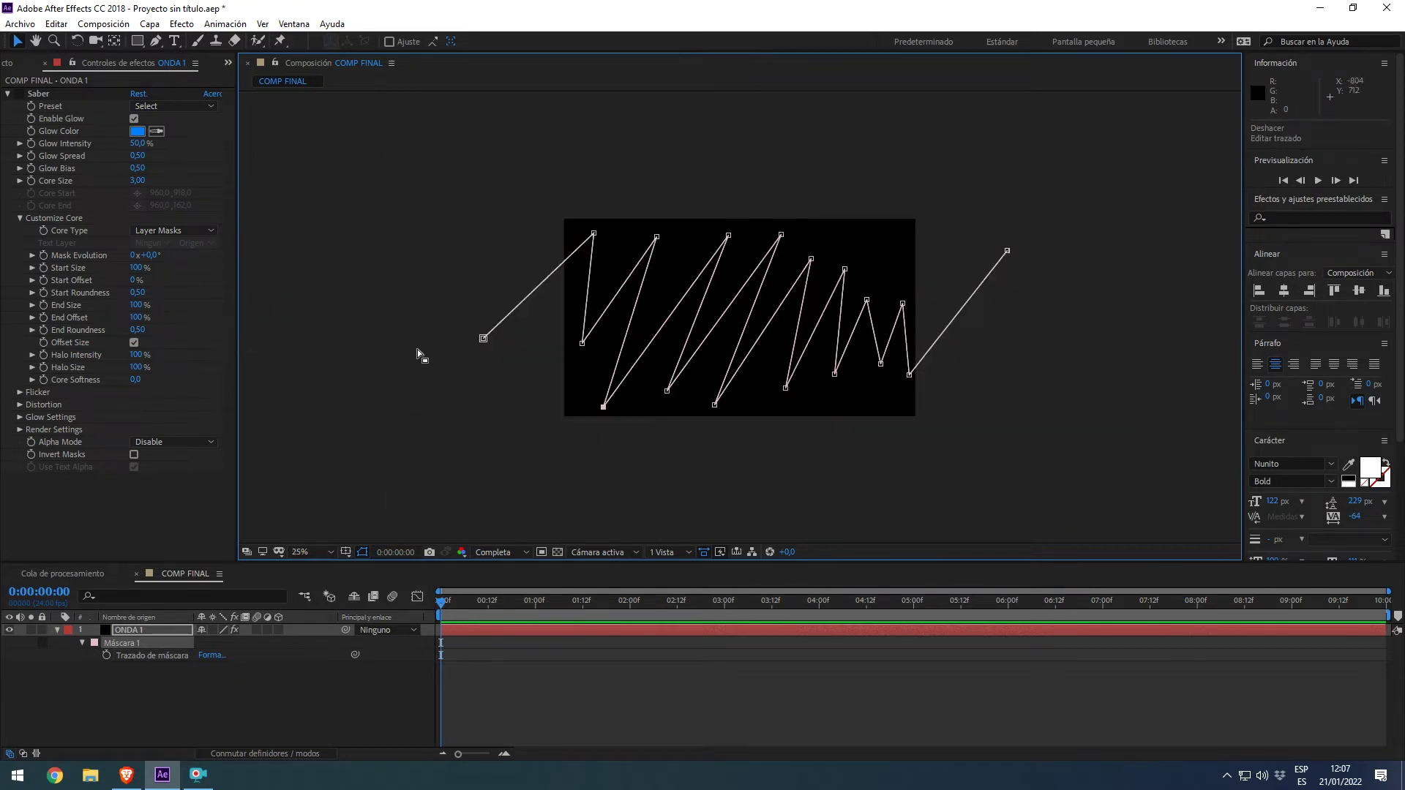
Select all mask vertices, then shift and rotate the zigzag path with a transform box
{"action": "left_click_drag", "start_coordinate": [389, 174], "coordinate": [1139, 461]}
{"action": "mouse_move", "coordinate": [482, 339]}
{"action": "left_mouse_down"}
{"action": "mouse_move", "coordinate": [561, 346]}
{"action": "mouse_move", "coordinate": [462, 335]}
{"action": "left_mouse_up"}
{"action": "double_click", "coordinate": [459, 334]}
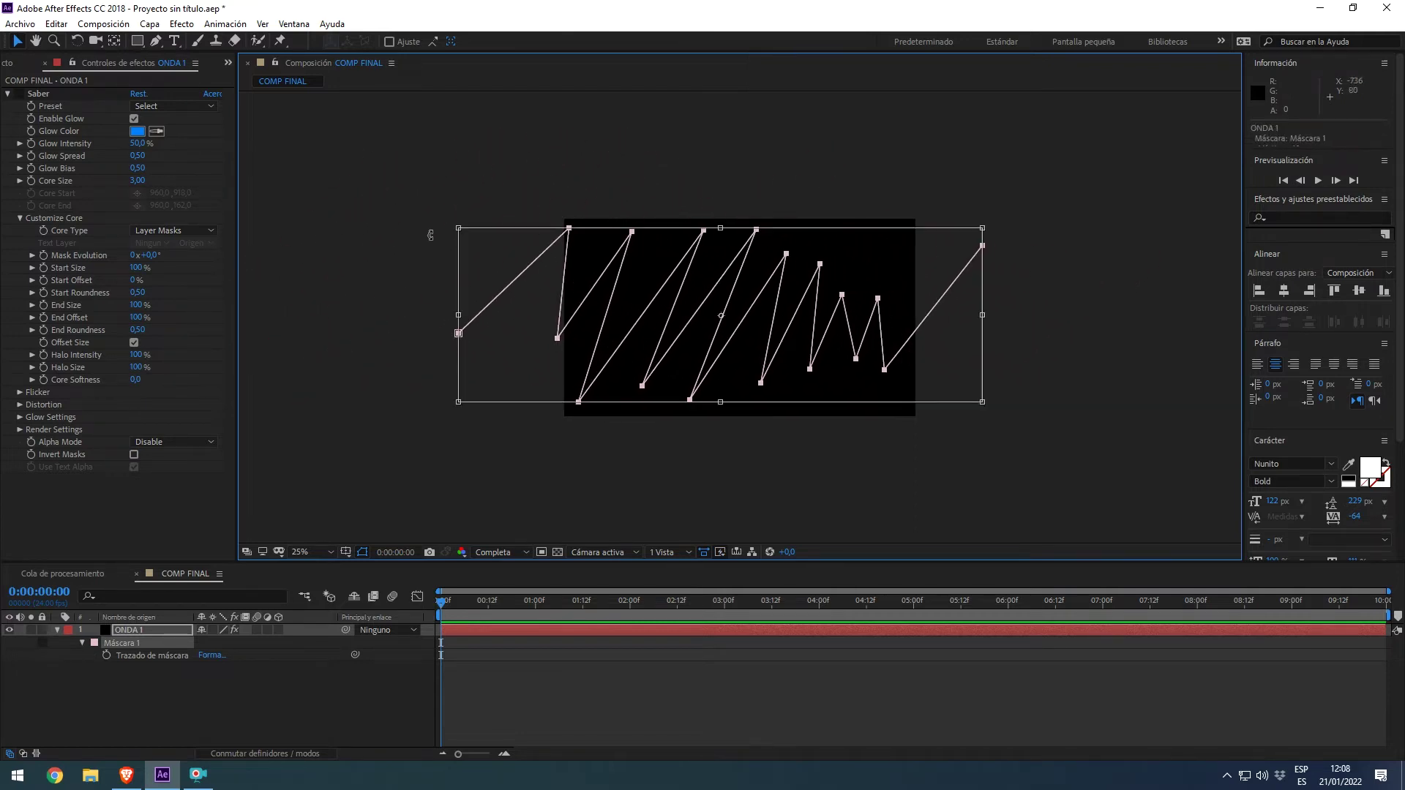
{"action": "mouse_move", "coordinate": [436, 215]}
{"action": "left_mouse_down"}
{"action": "mouse_move", "coordinate": [1065, 593]}
{"action": "mouse_move", "coordinate": [3, 294]}
{"action": "mouse_move", "coordinate": [335, 218]}
{"action": "left_mouse_up"}
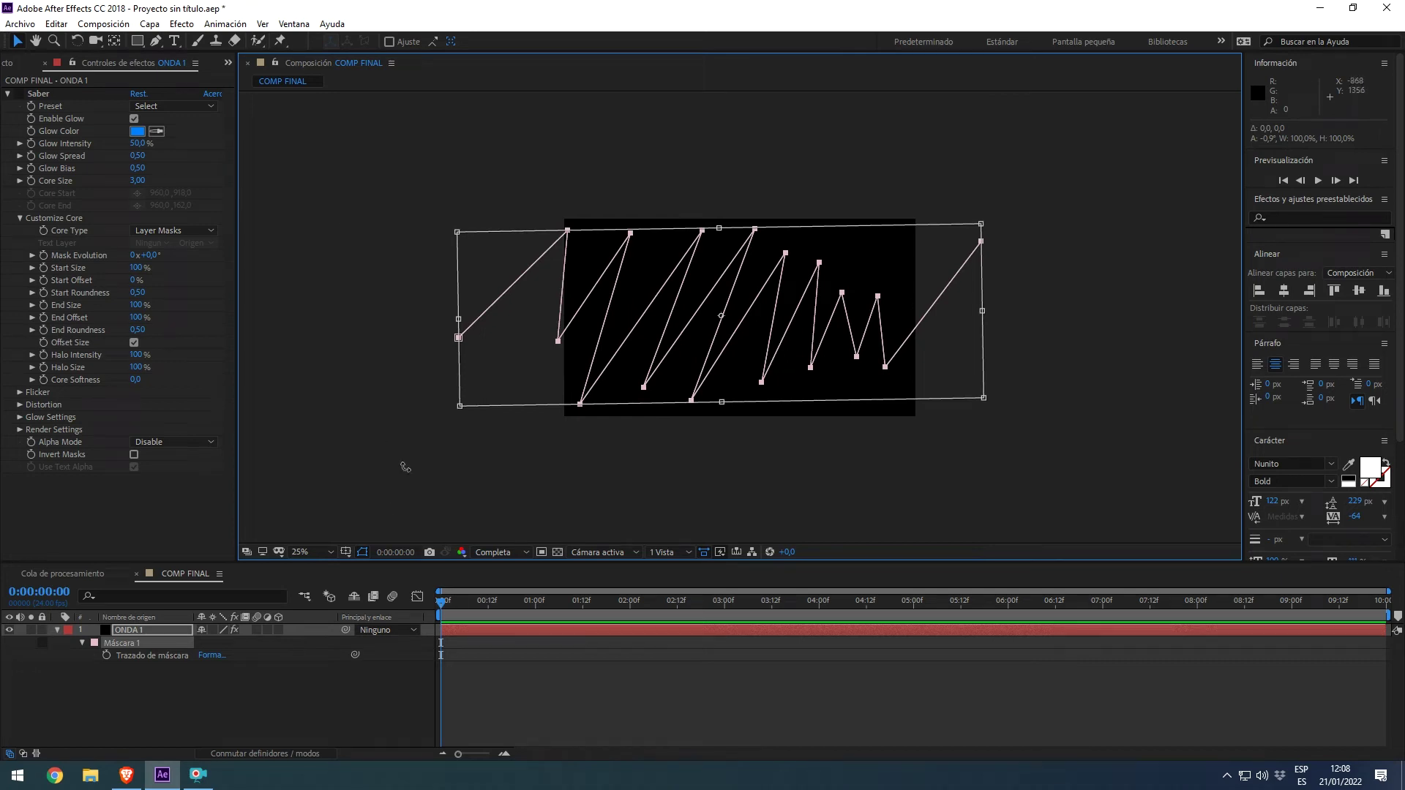
Reshape and nudge individual zigzag vertices, then undo those path edits
{"action": "left_click", "coordinate": [121, 647]}
{"action": "left_click", "coordinate": [111, 652]}
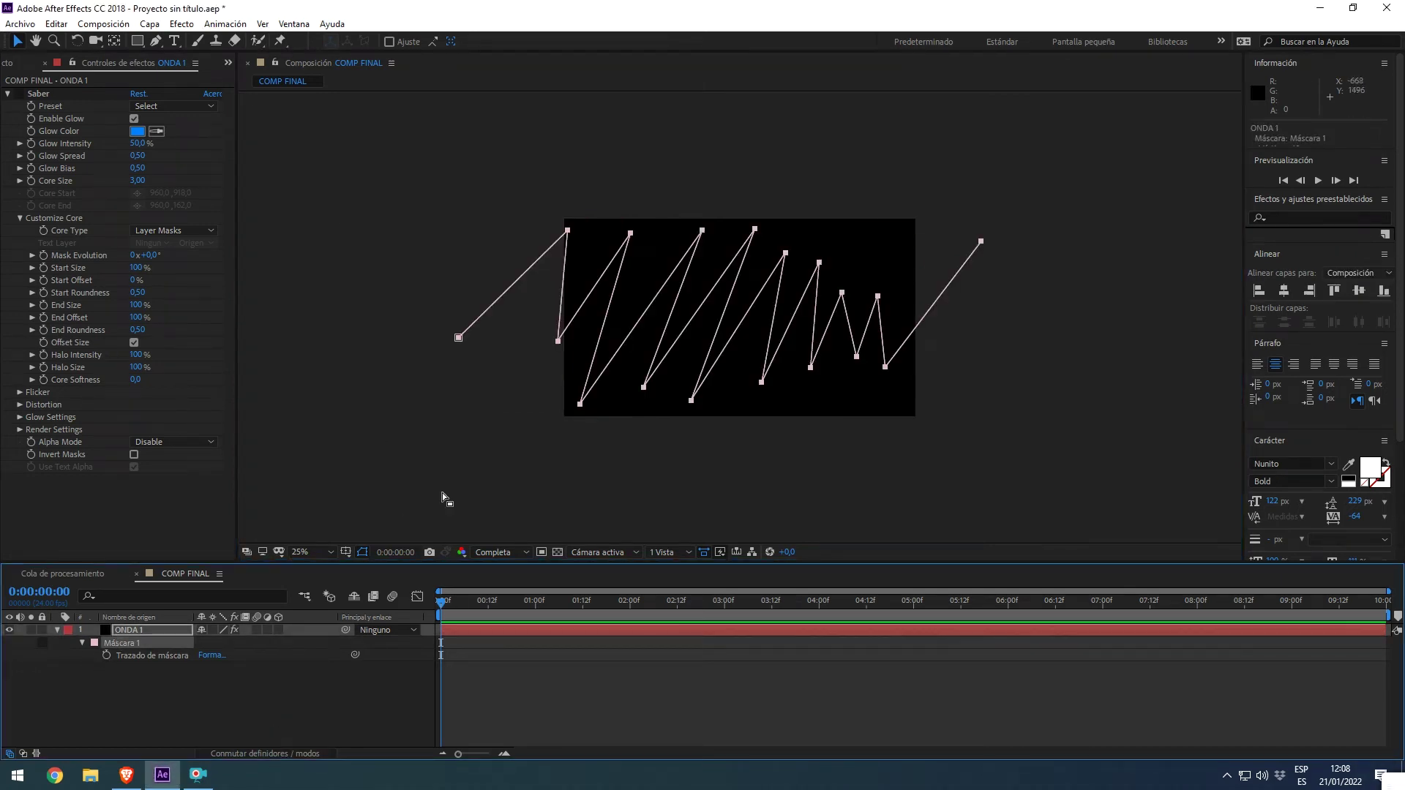
{"action": "mouse_move", "coordinate": [630, 234]}
{"action": "left_mouse_down"}
{"action": "mouse_move", "coordinate": [658, 241]}
{"action": "mouse_move", "coordinate": [636, 238]}
{"action": "left_mouse_up"}
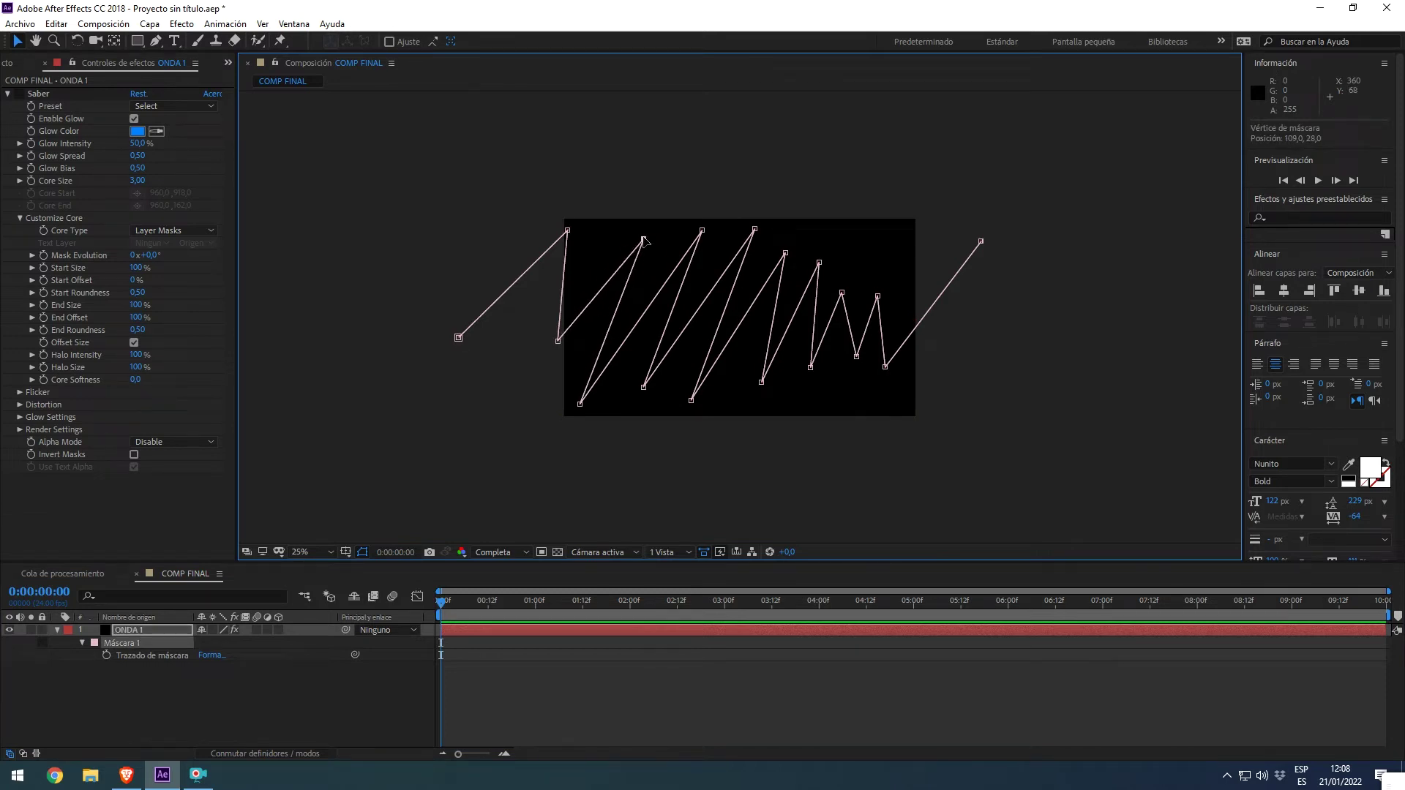
{"action": "left_click_drag", "start_coordinate": [524, 205], "coordinate": [578, 406]}
{"action": "left_click_drag", "start_coordinate": [559, 341], "coordinate": [562, 341]}
{"action": "key", "text": "ctrl+z"}
{"action": "key", "text": "ctrl+z"}
{"action": "key", "text": "ctrl+z"}
{"action": "key", "text": "ctrl+z"}
{"action": "key", "text": "ctrl+t"}
{"action": "key", "text": "ctrl+z"}
Move the whole zigzag mask path to the right
{"action": "left_click", "coordinate": [805, 682]}
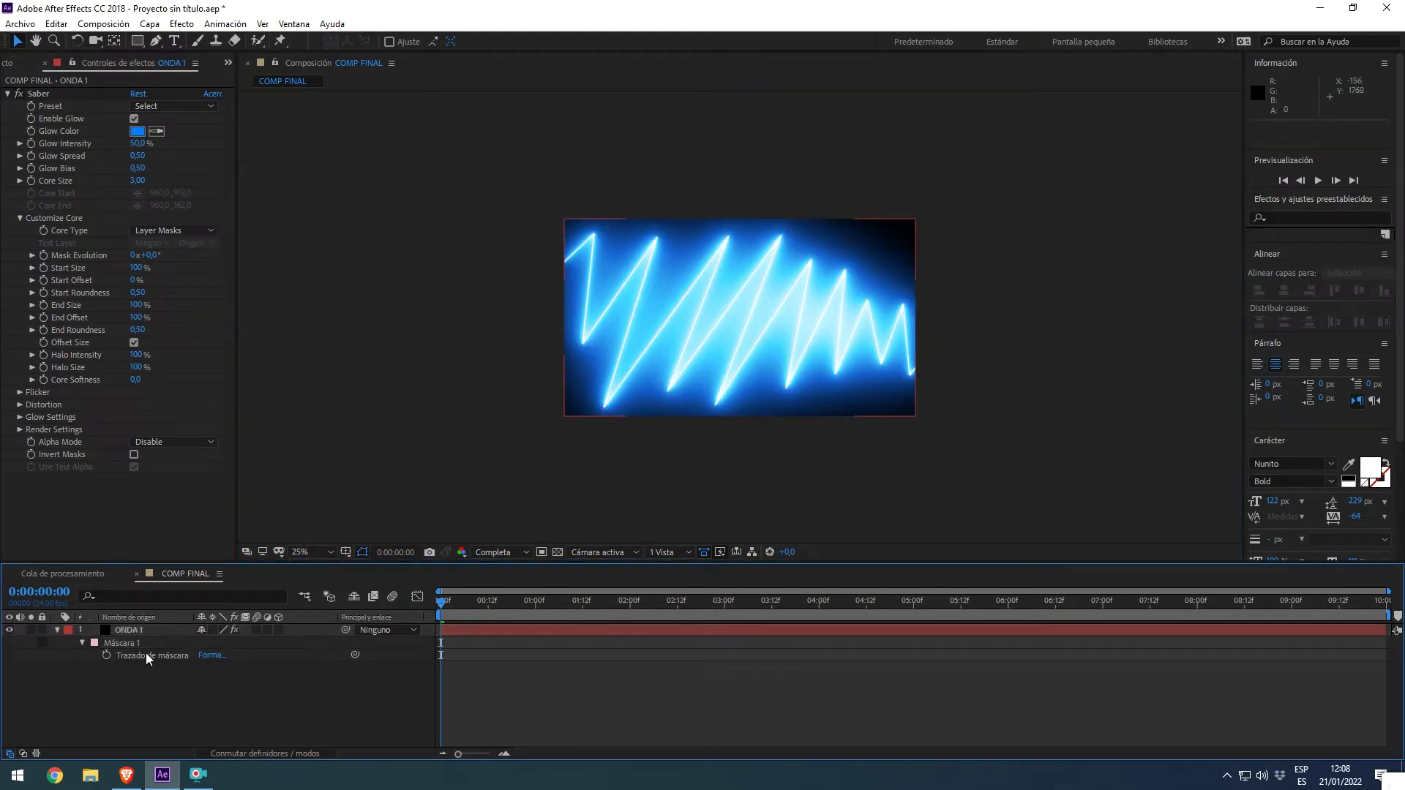
{"action": "left_click", "coordinate": [121, 644]}
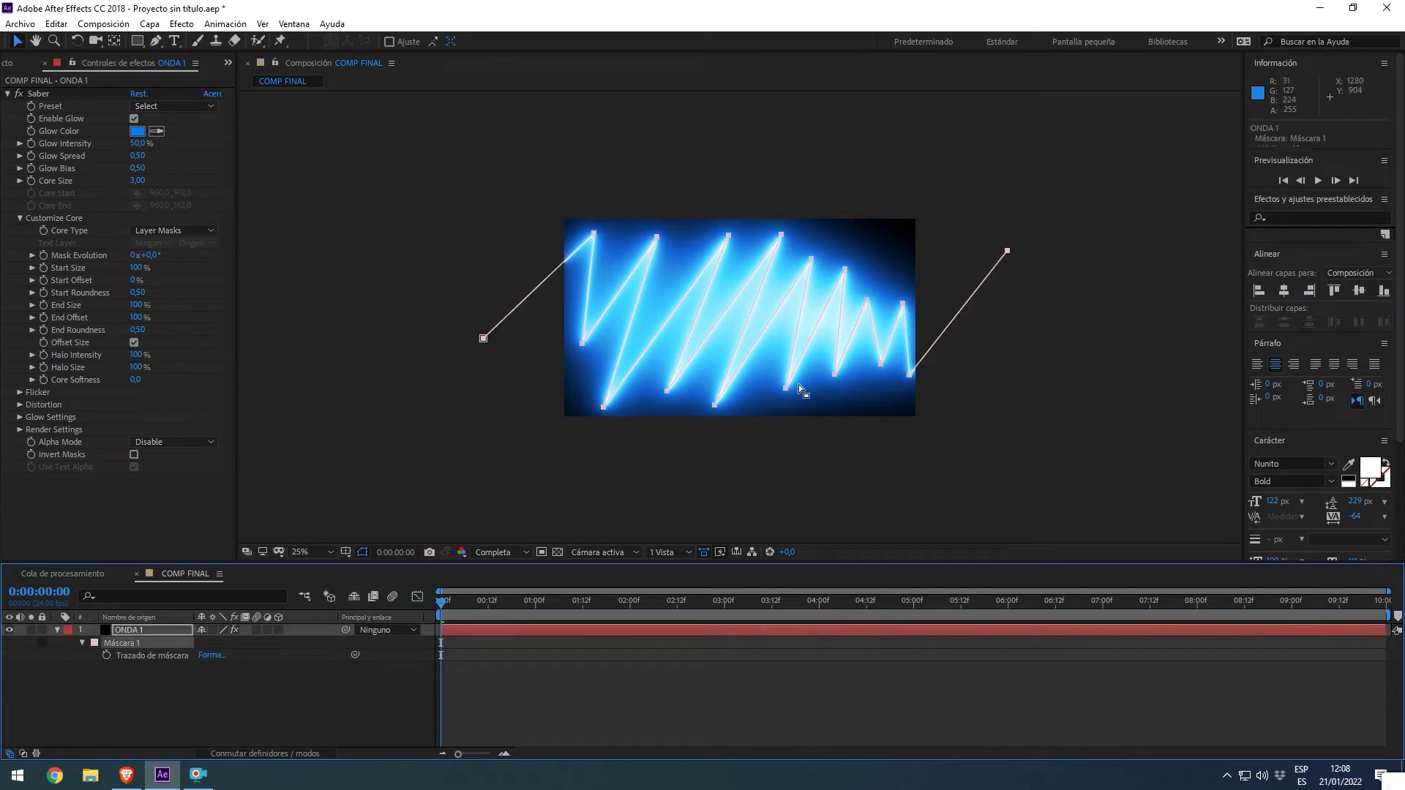
{"action": "left_click_drag", "start_coordinate": [483, 339], "coordinate": [575, 337]}
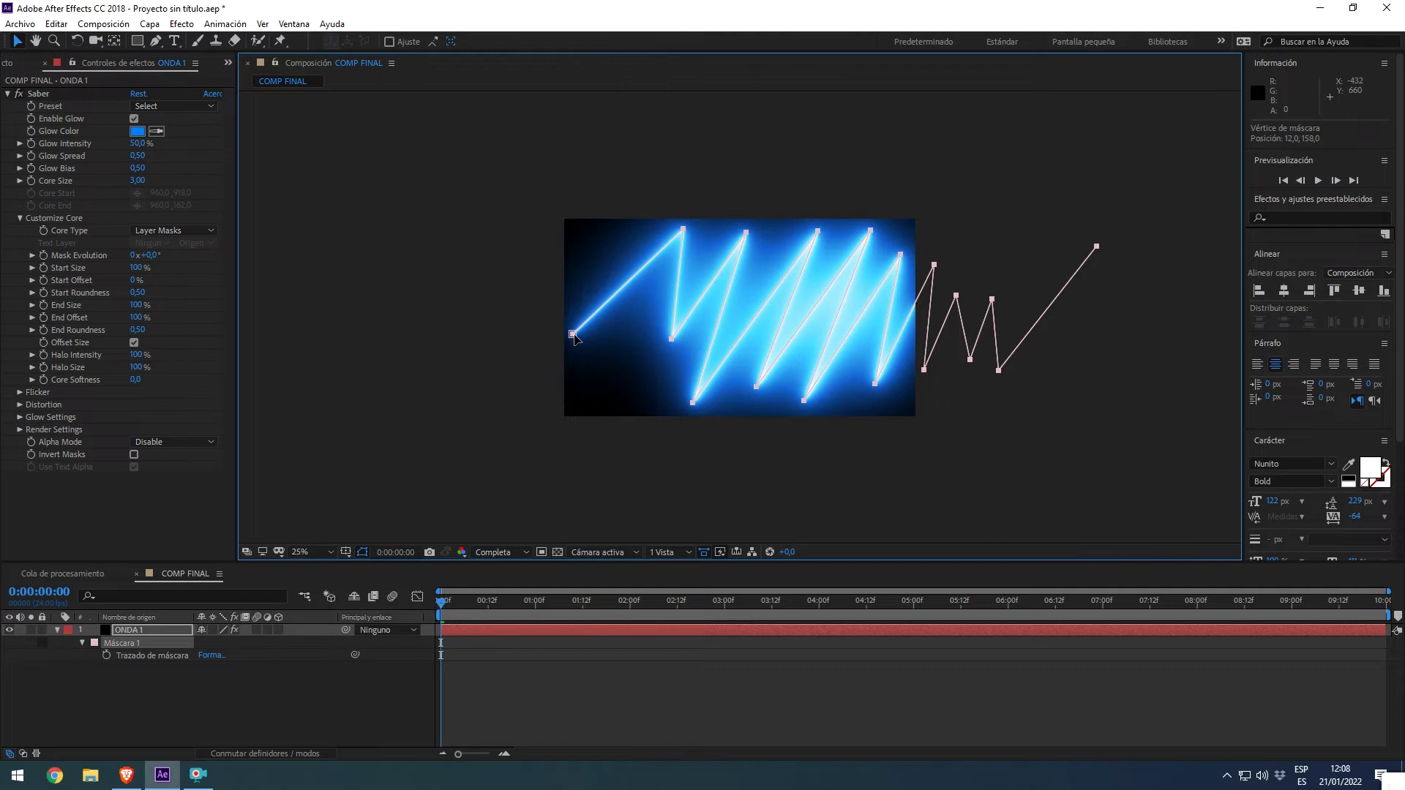
Keyframe Mask Path at 0:00 and at 9:23 with the zigzag slid left, then preview
{"action": "left_click", "coordinate": [106, 656]}
{"action": "mouse_move", "coordinate": [441, 602]}
{"action": "left_mouse_down"}
{"action": "mouse_move", "coordinate": [884, 645]}
{"action": "mouse_move", "coordinate": [1382, 644]}
{"action": "left_mouse_up"}
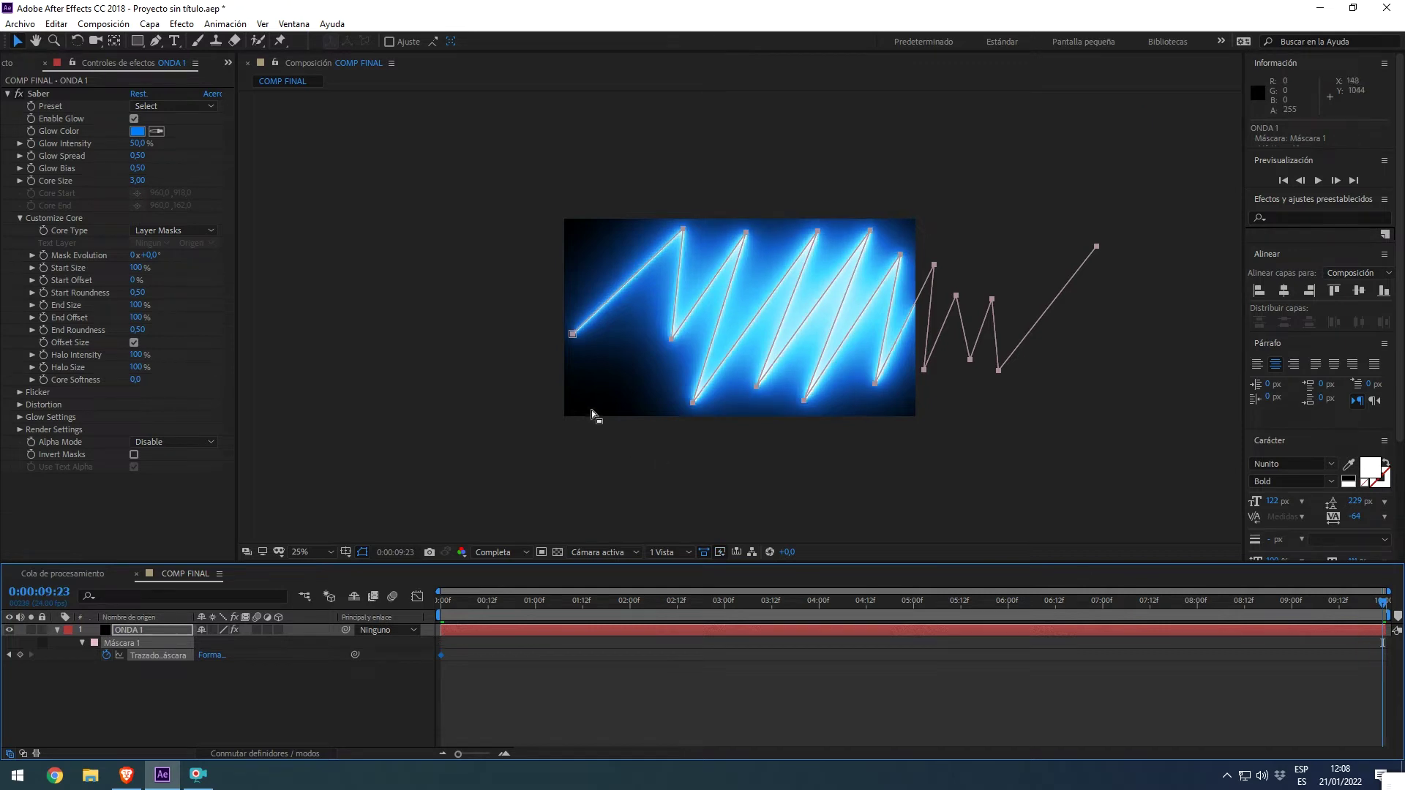
{"action": "left_click_drag", "start_coordinate": [572, 334], "coordinate": [225, 350]}
{"action": "left_click_drag", "start_coordinate": [459, 604], "coordinate": [370, 603]}
{"action": "key", "text": "space"}
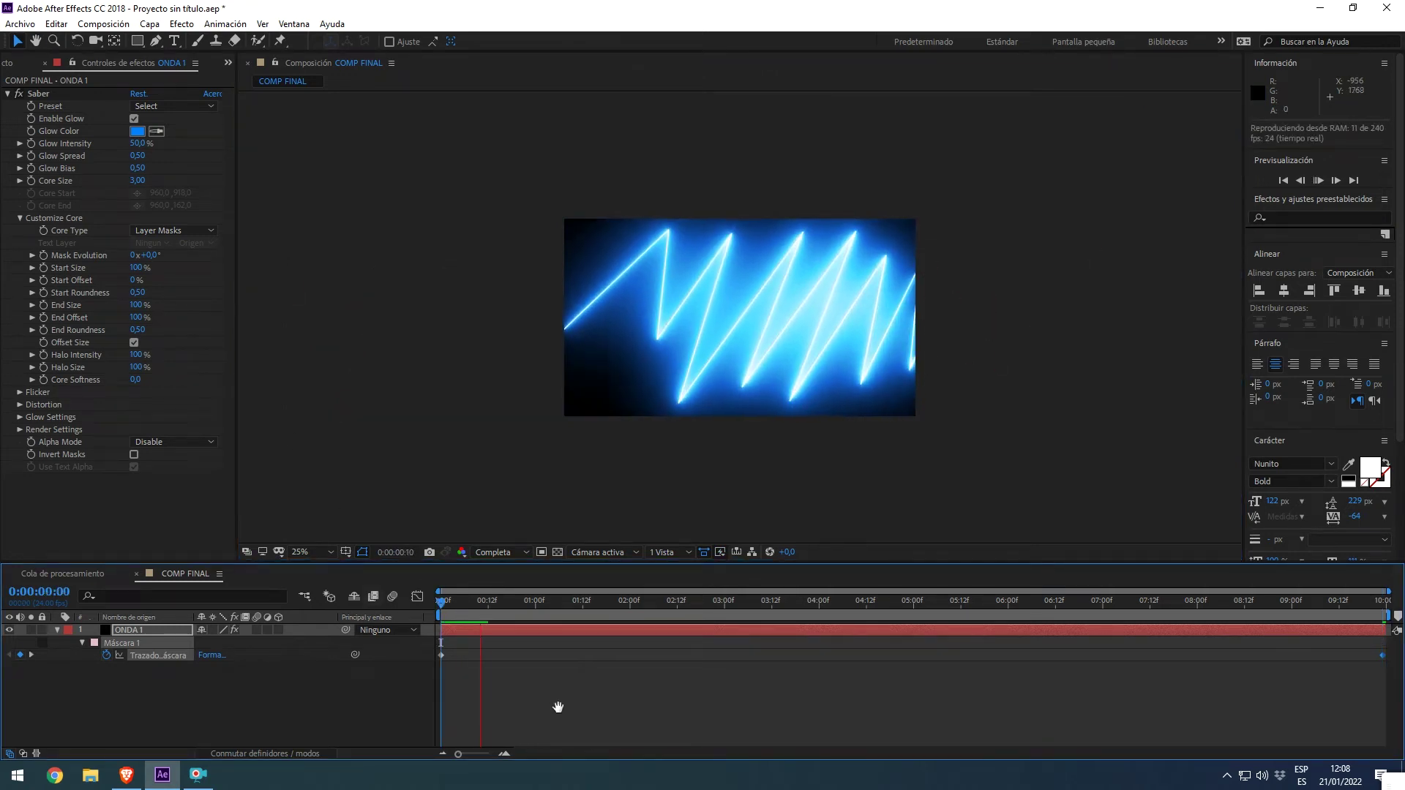
Keyframe Saber's Start and End Offsets, lowering End Offset to 0%
{"action": "left_click", "coordinate": [243, 723]}
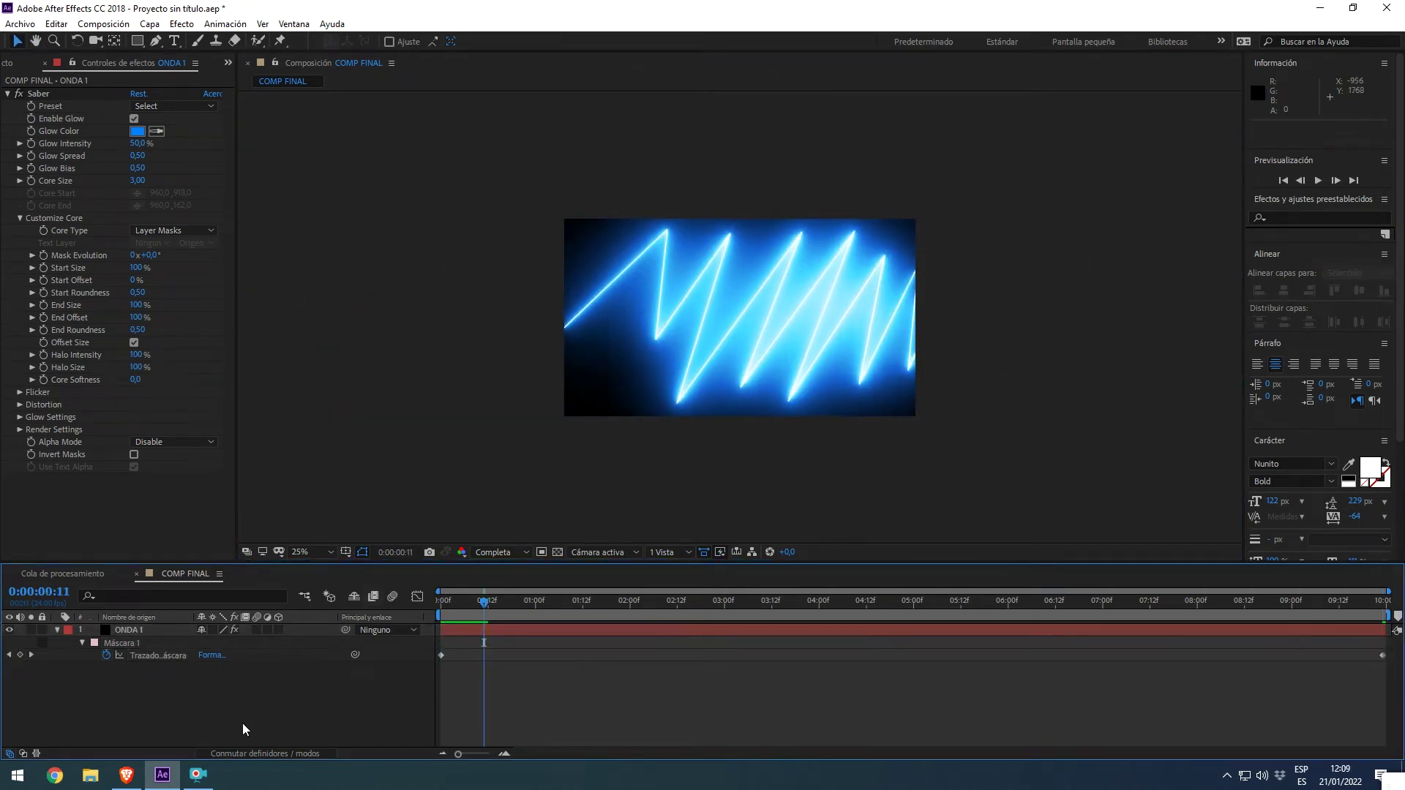
{"action": "left_click", "coordinate": [133, 630]}
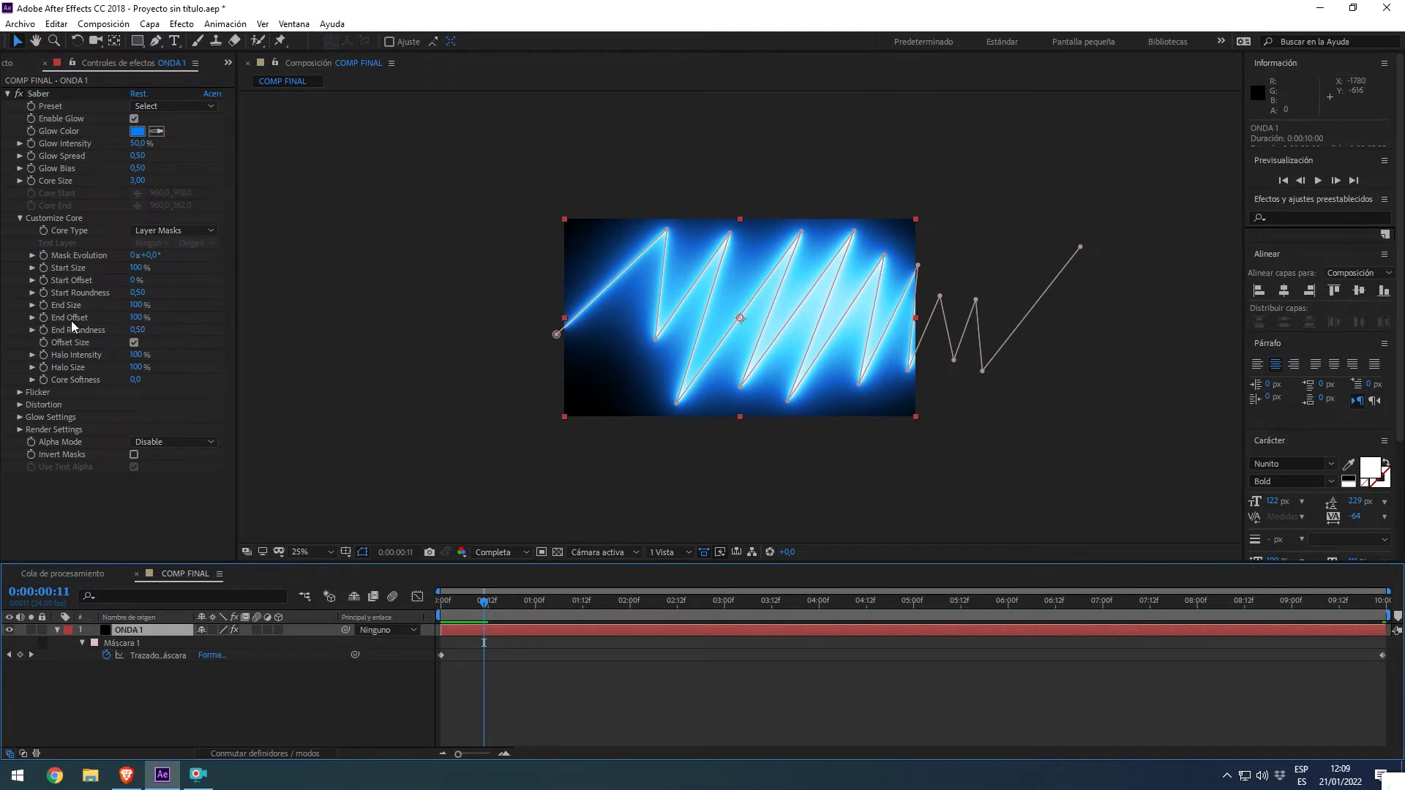
{"action": "left_click", "coordinate": [46, 283]}
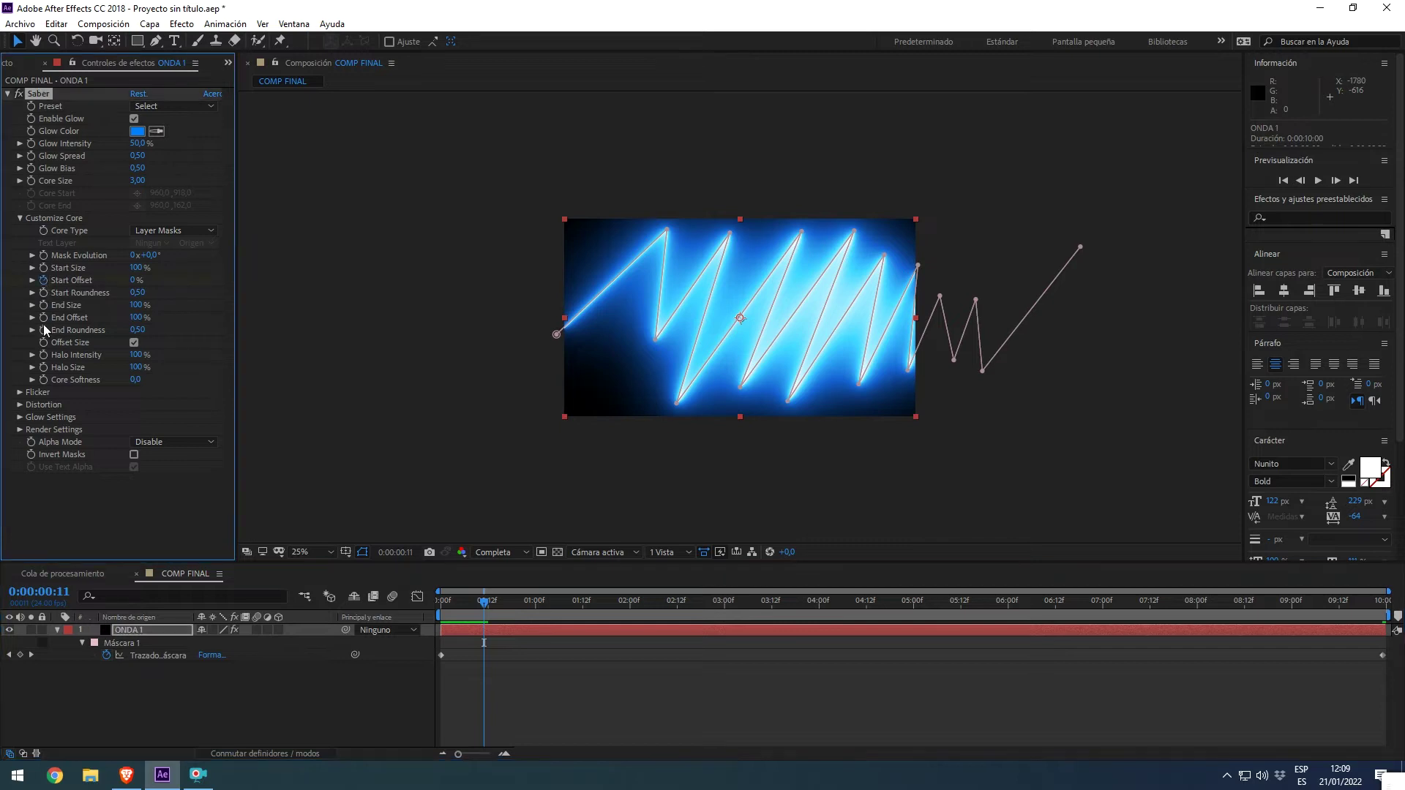
{"action": "left_click", "coordinate": [42, 317]}
{"action": "left_click_drag", "start_coordinate": [135, 317], "coordinate": [47, 317]}
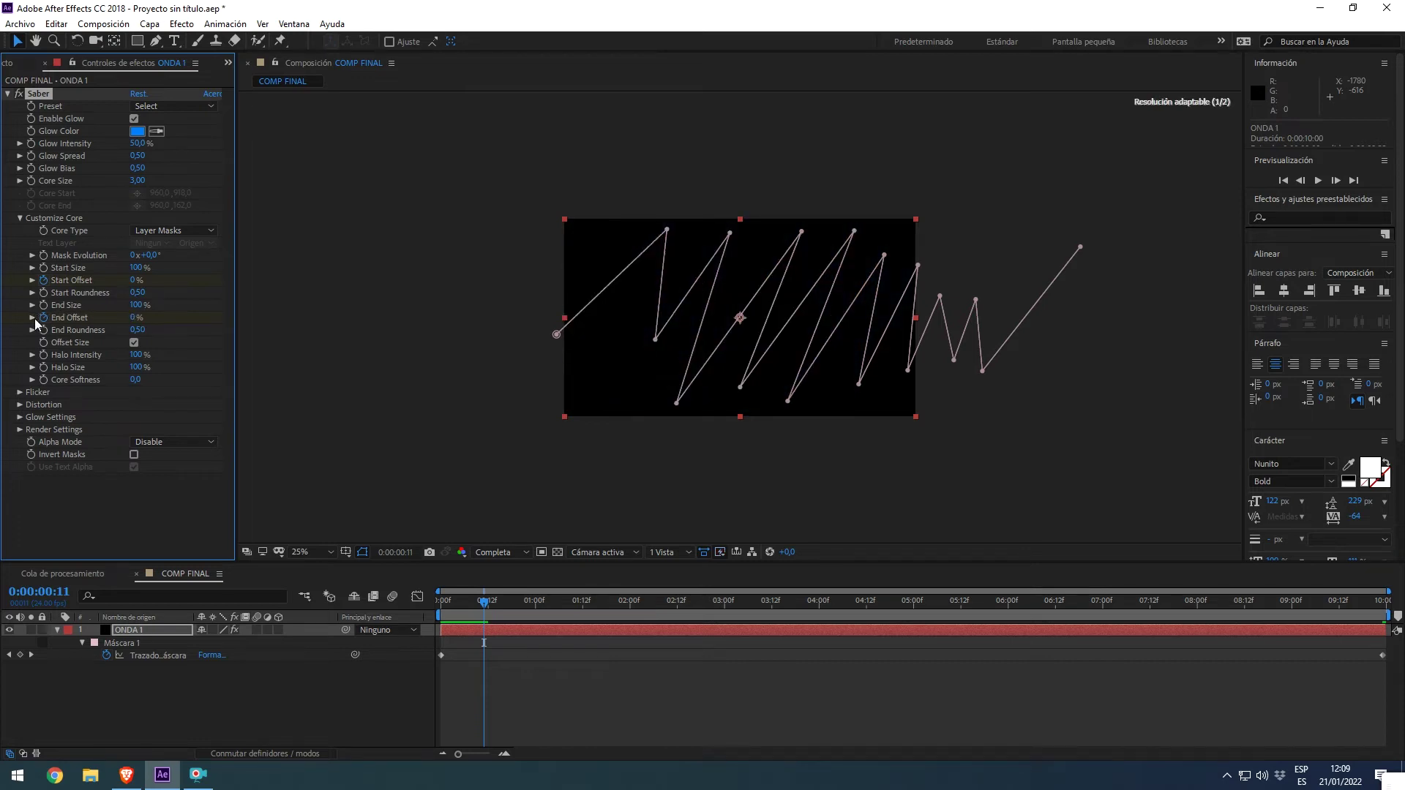
{"action": "key", "text": "u"}
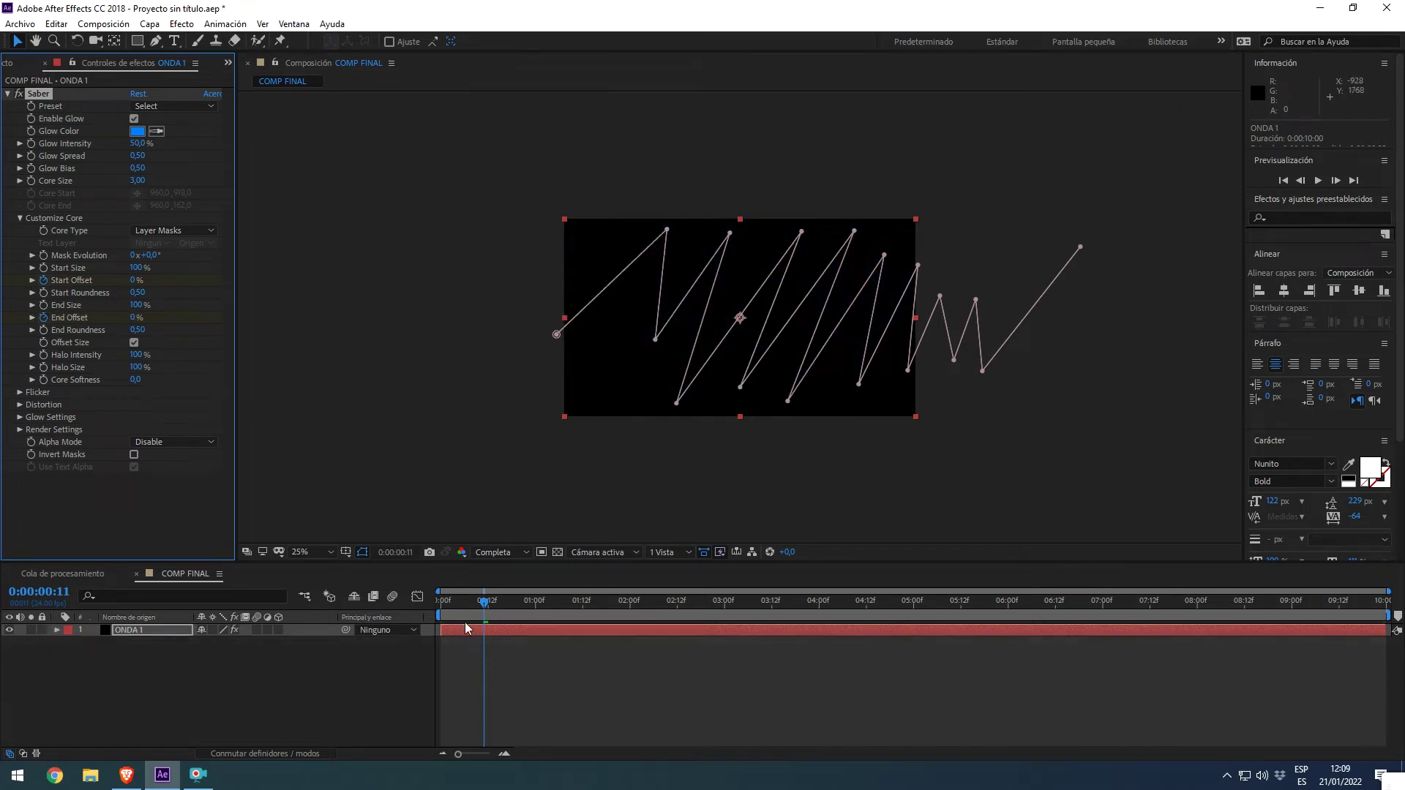
{"action": "mouse_move", "coordinate": [494, 685]}
{"action": "left_mouse_down"}
{"action": "mouse_move", "coordinate": [455, 716]}
{"action": "mouse_move", "coordinate": [440, 698]}
{"action": "left_mouse_up"}
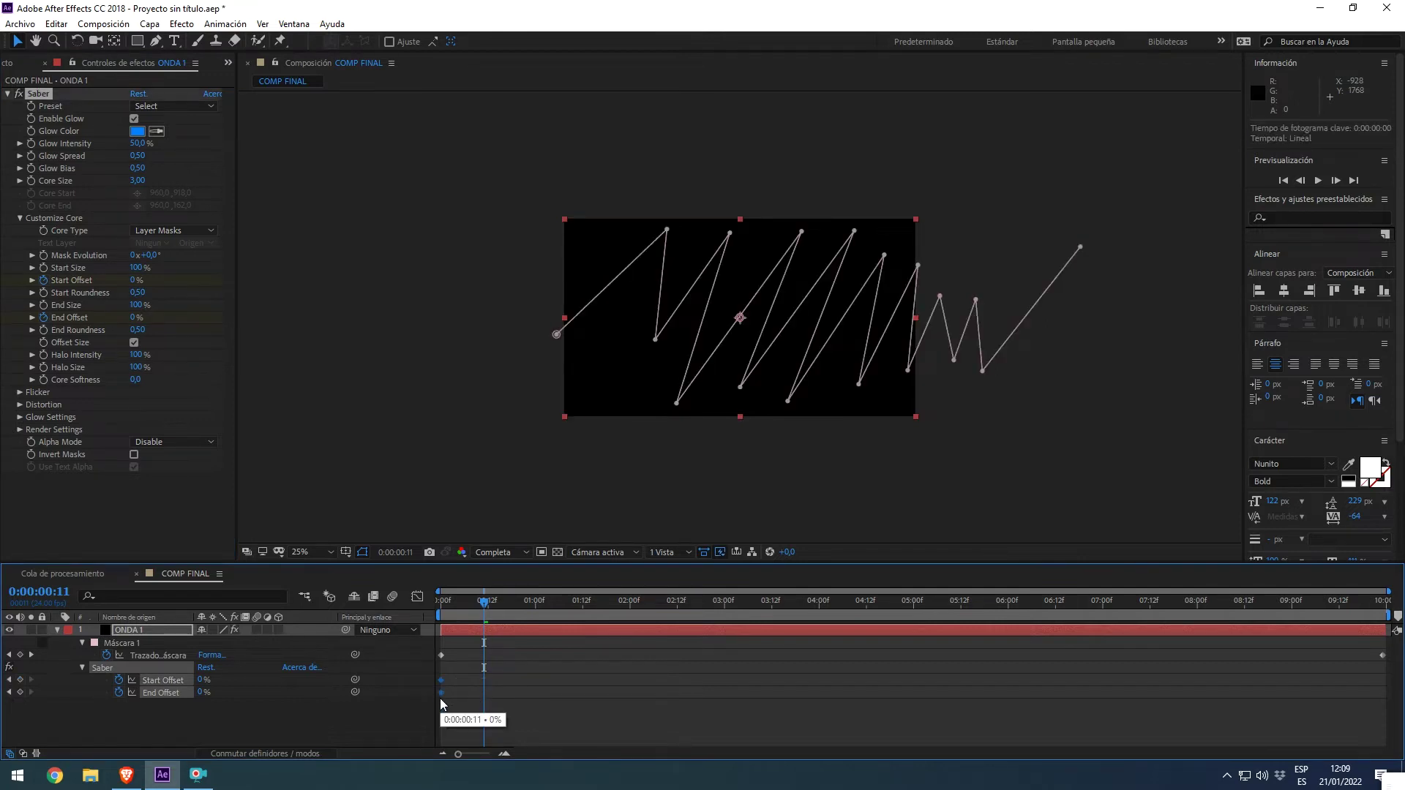
Set Start Offset to 10% at the first frame and 100% at the last frame
{"action": "left_click", "coordinate": [456, 705]}
{"action": "left_click_drag", "start_coordinate": [449, 603], "coordinate": [424, 607]}
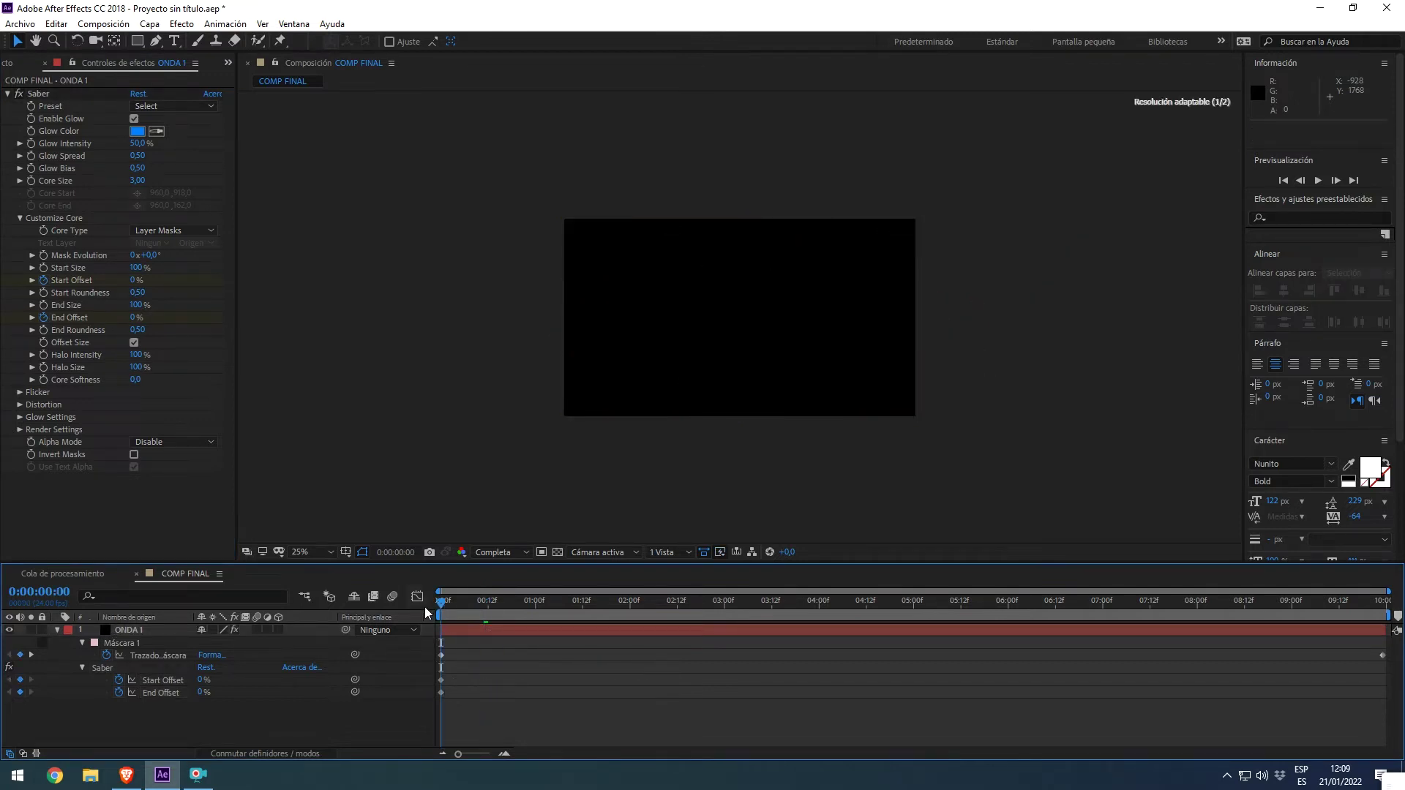
{"action": "left_click", "coordinate": [136, 279]}
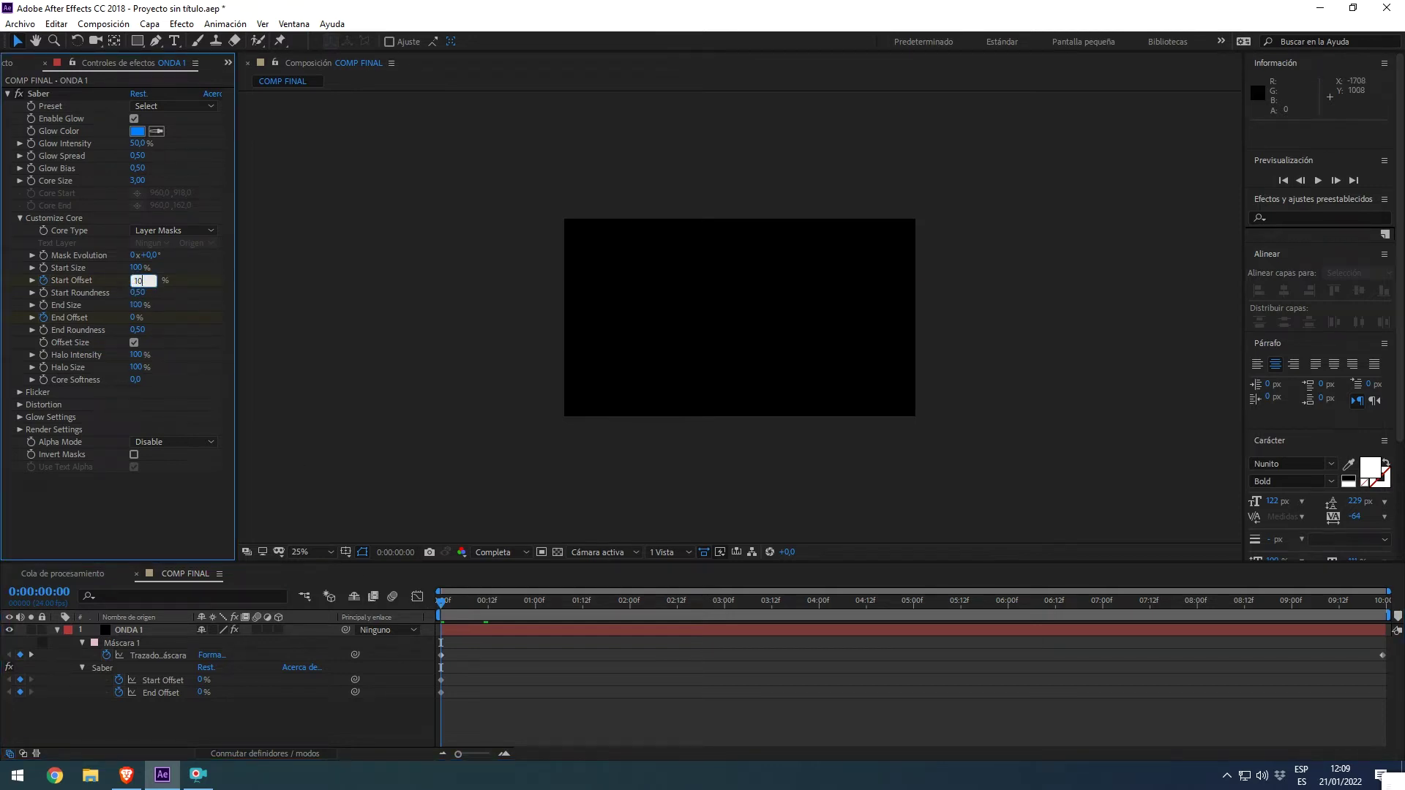
{"action": "key", "text": "Return"}
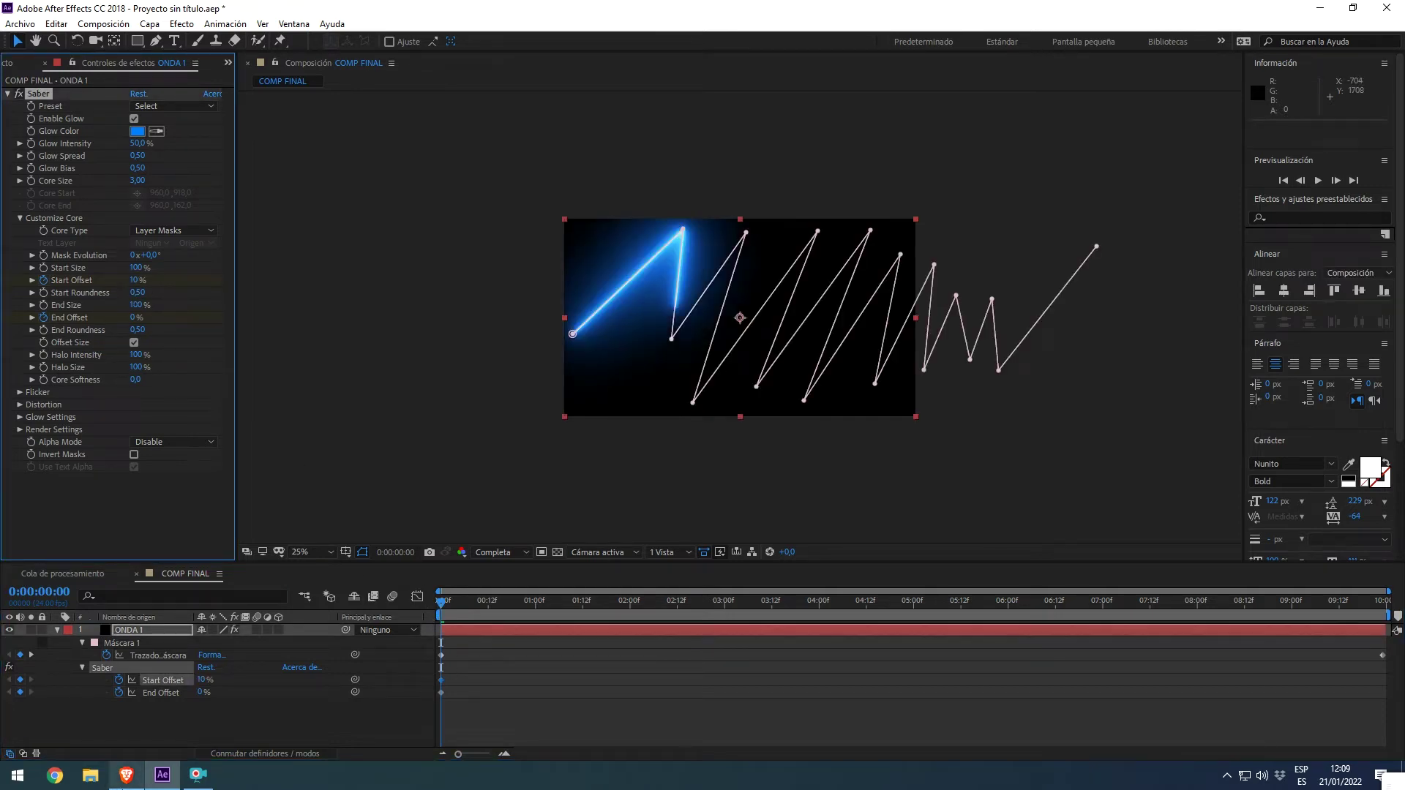
{"action": "key", "text": "End"}
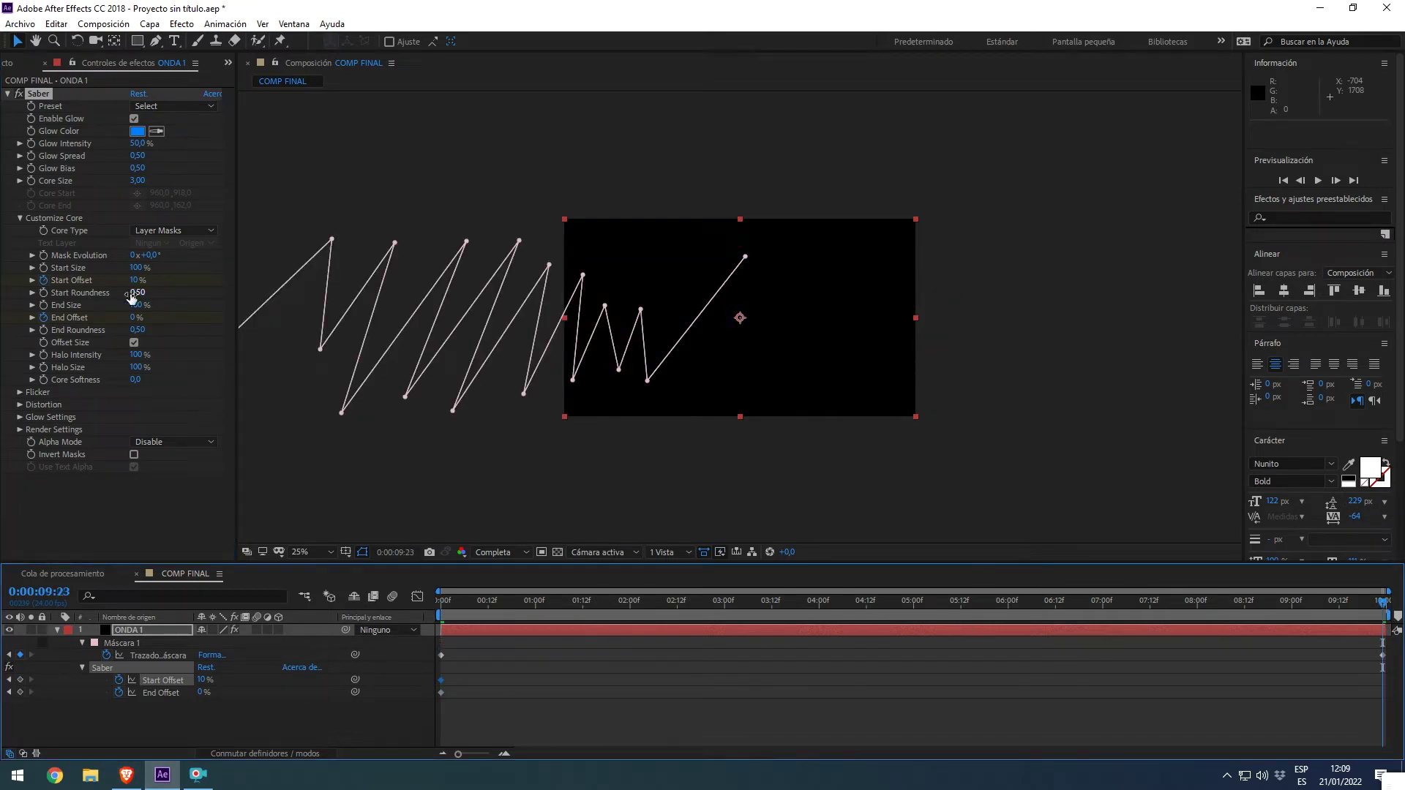
{"action": "left_click_drag", "start_coordinate": [134, 283], "coordinate": [205, 283]}
{"action": "key", "text": "Home"}
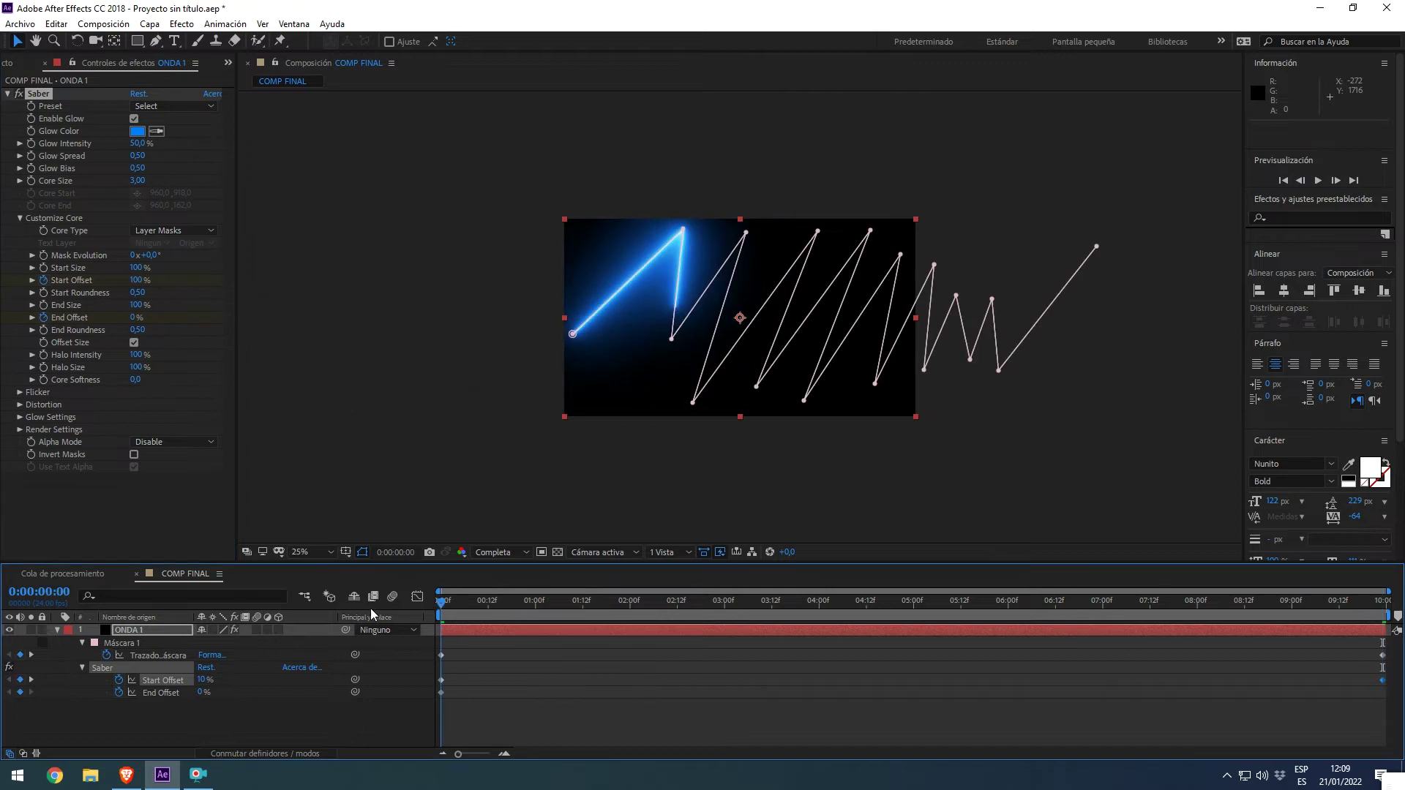
{"action": "left_click", "coordinate": [139, 655]}
Shift the mask path's start position right and preview the glowing stroke
{"action": "left_click_drag", "start_coordinate": [572, 334], "coordinate": [681, 337]}
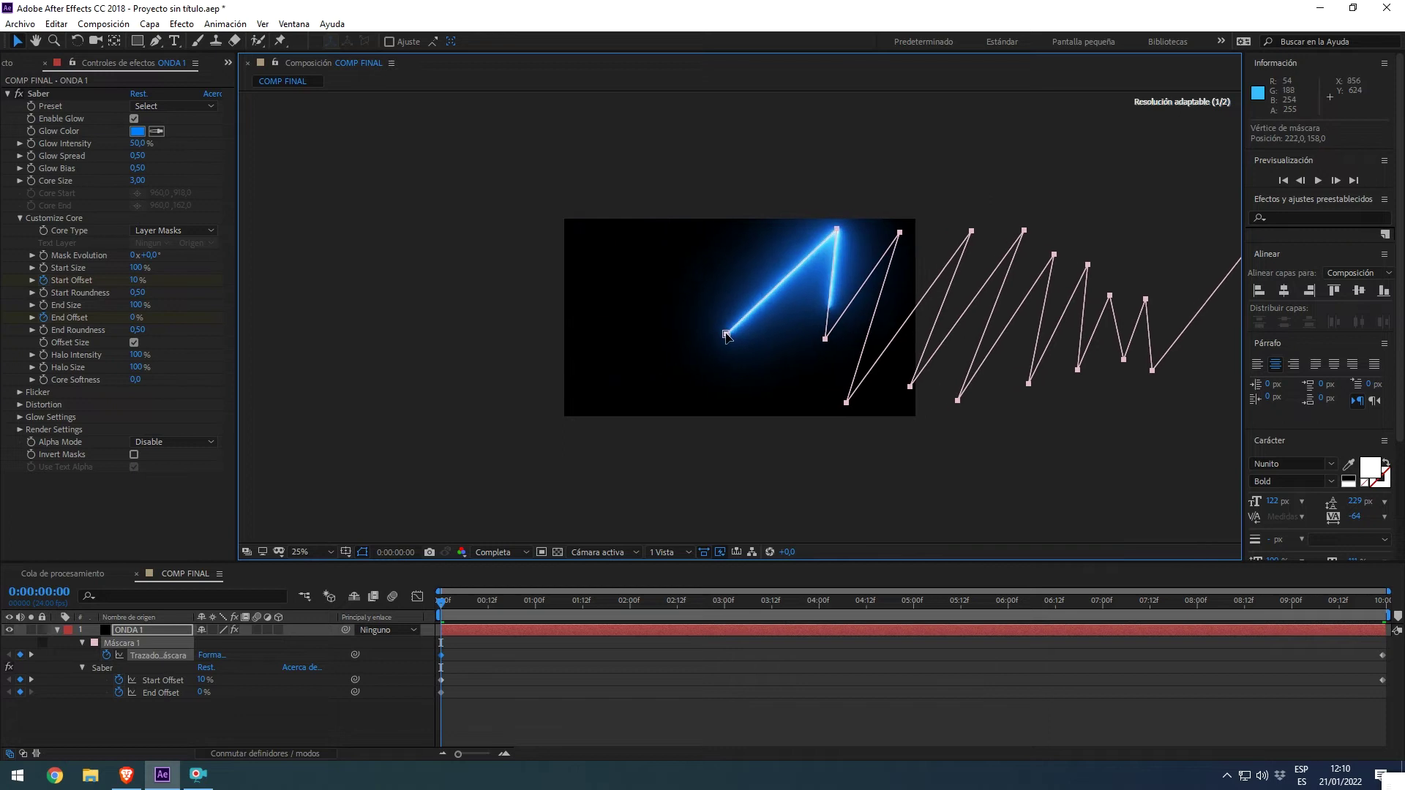
{"action": "left_click", "coordinate": [598, 746]}
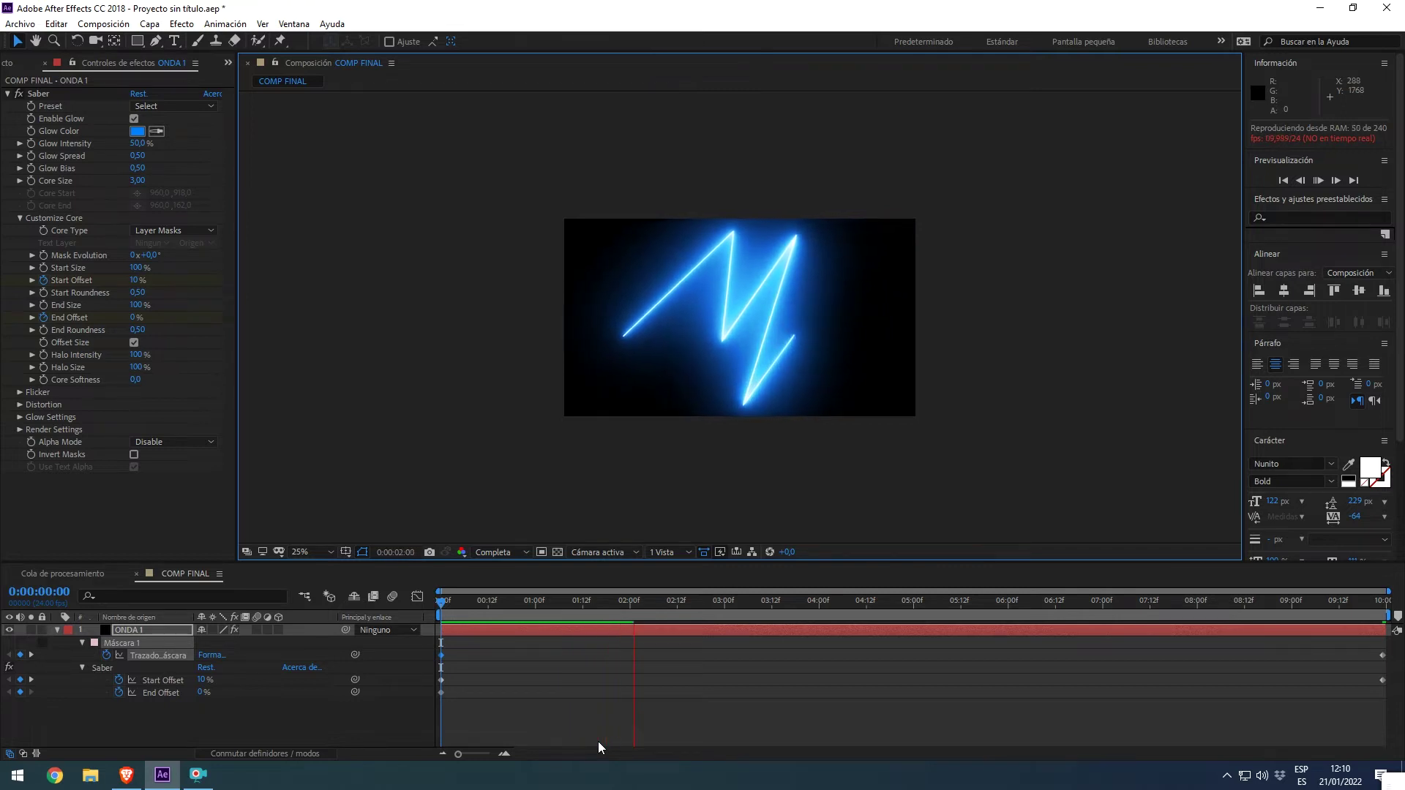
{"action": "key", "text": "space"}
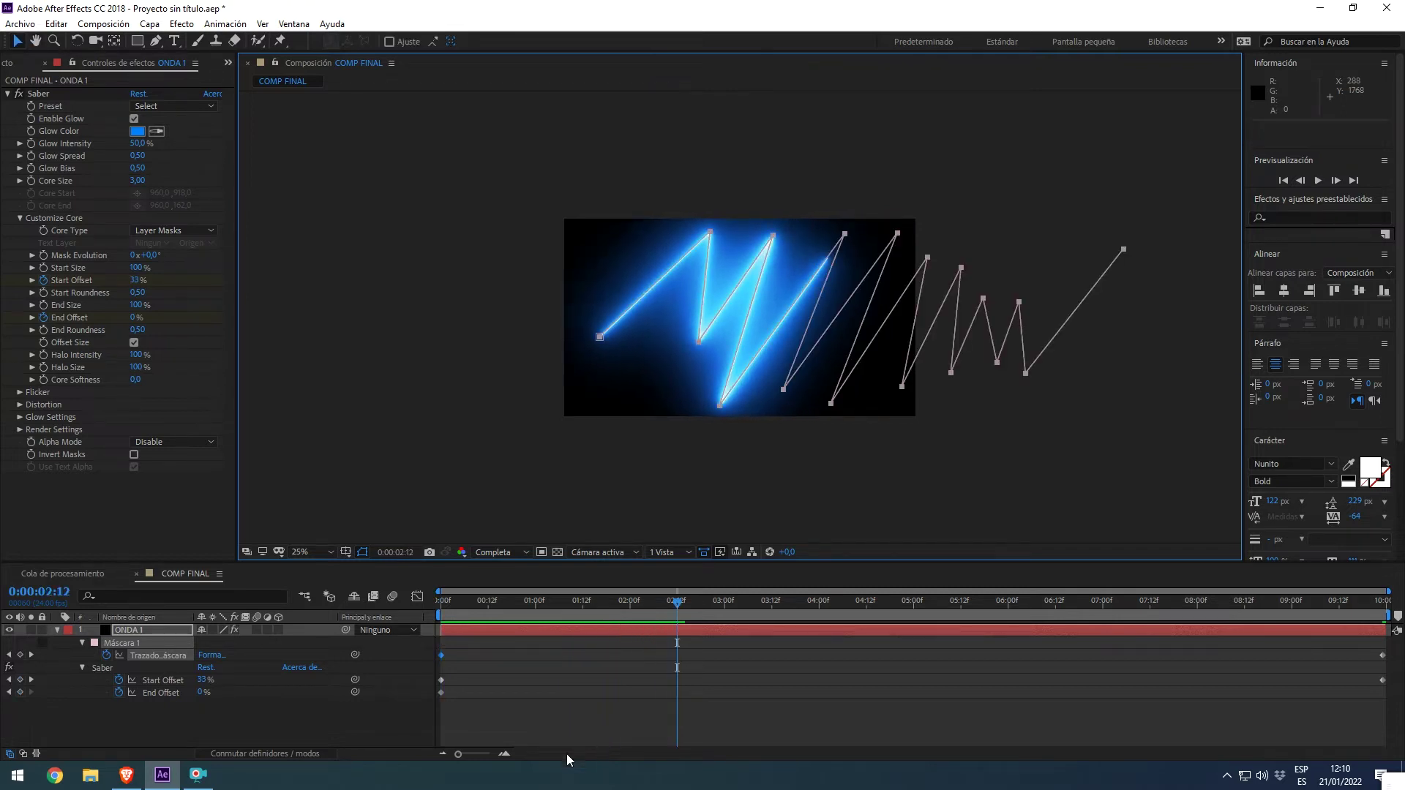
{"action": "left_click_drag", "start_coordinate": [473, 603], "coordinate": [516, 607]}
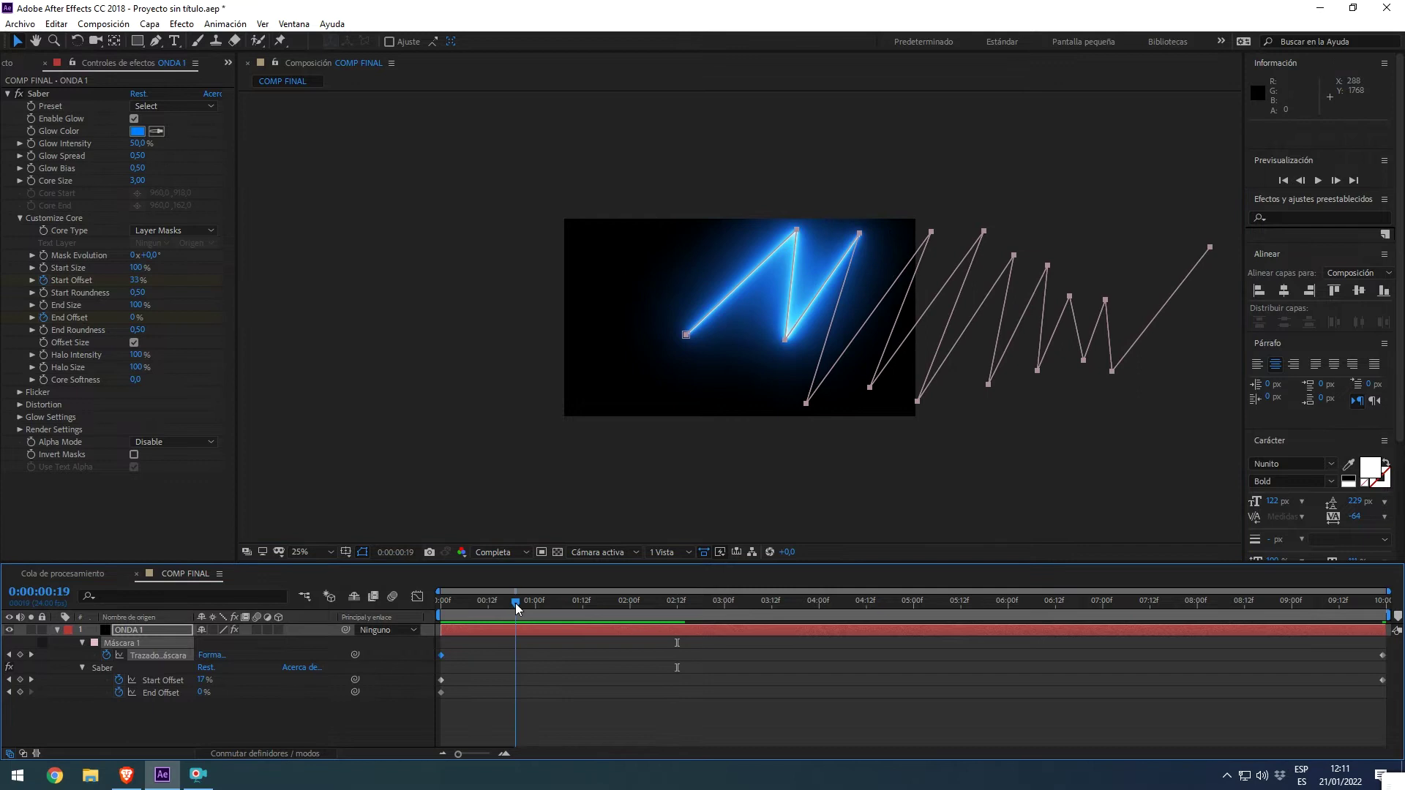
Start keyframing ONDA 1's Opacity at frame 0:00:00:19
{"action": "left_click", "coordinate": [129, 633]}
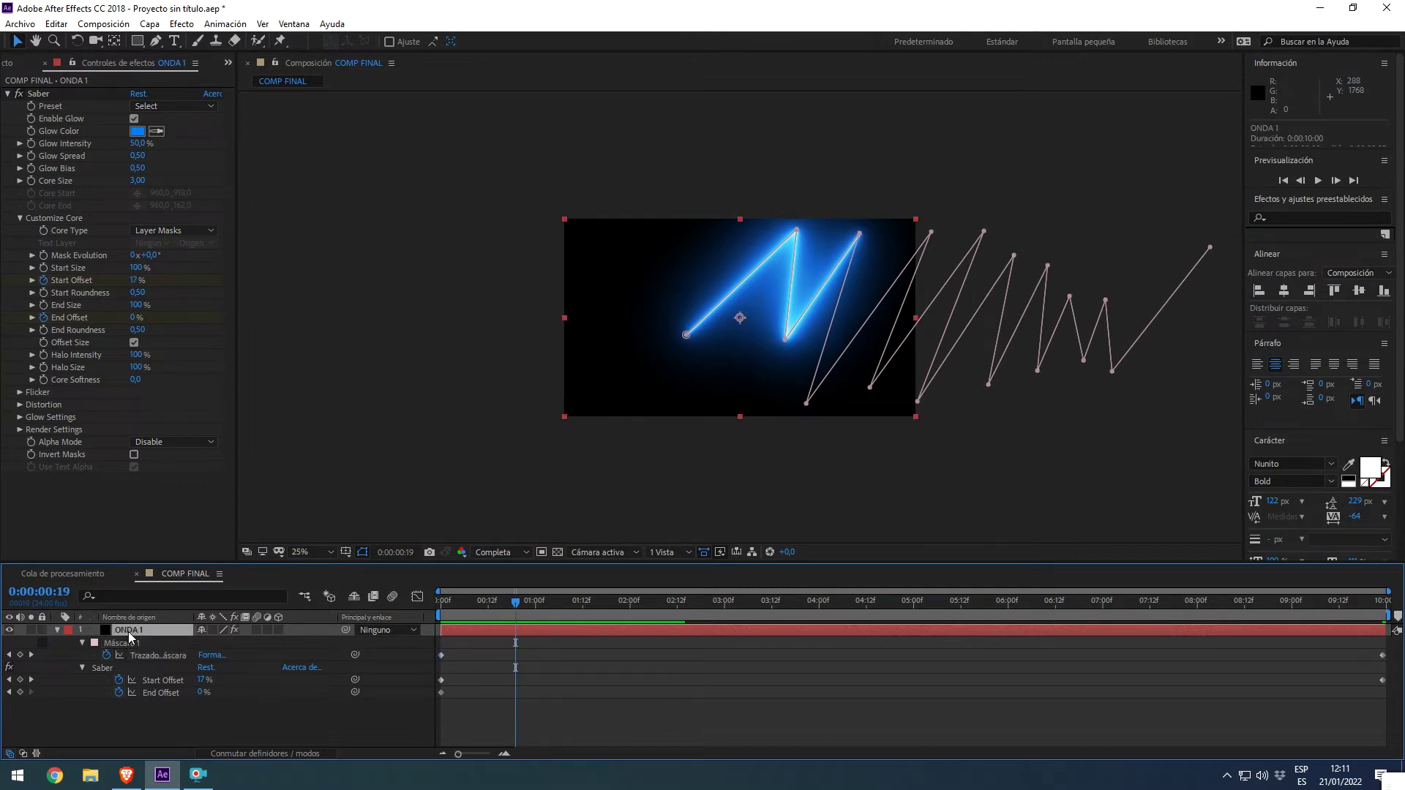
{"action": "key", "text": "t"}
{"action": "left_click", "coordinate": [94, 642]}
Key Opacity alternating 0%, 100%, 0%, 100% over the first 11 frames
{"action": "key", "text": "Home"}
{"action": "left_click_drag", "start_coordinate": [206, 642], "coordinate": [3, 641]}
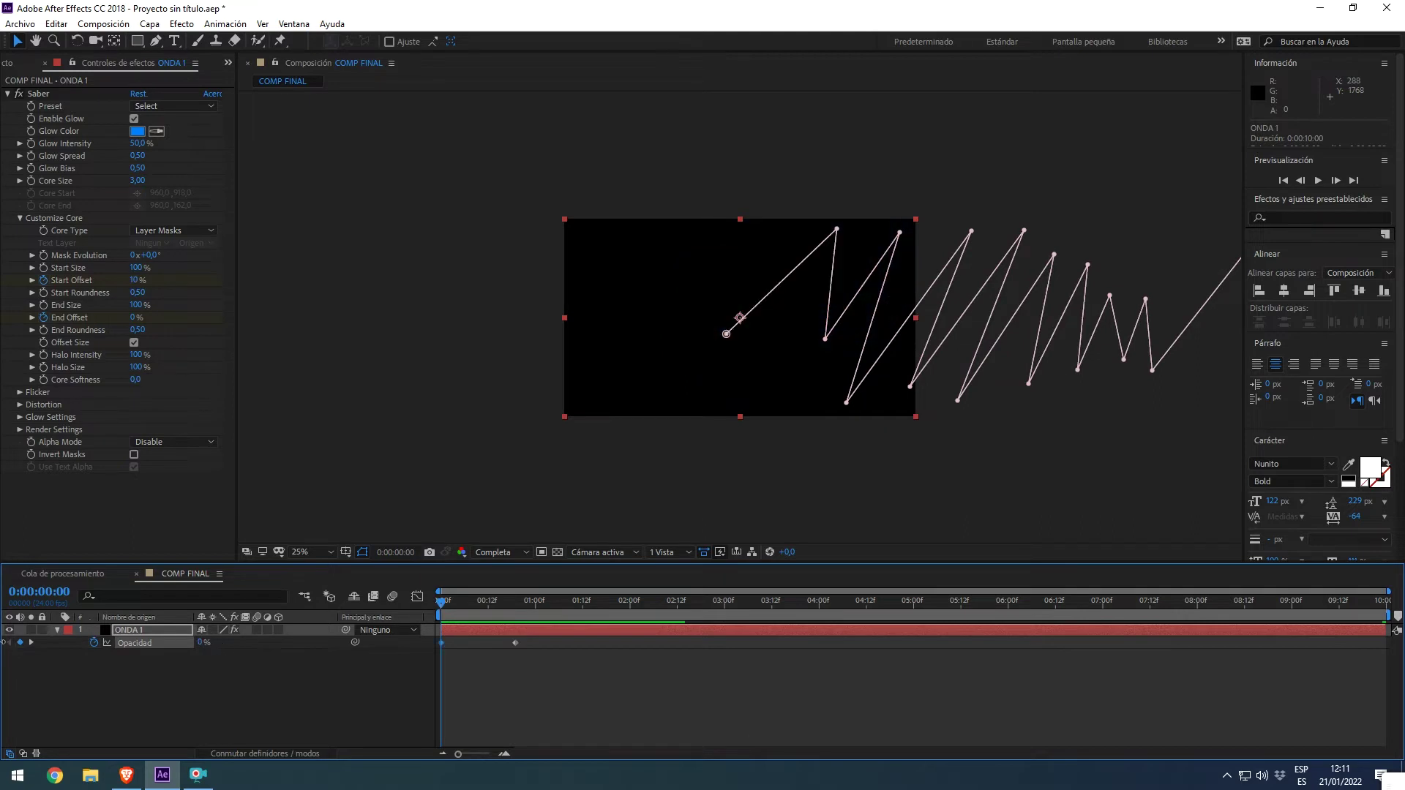
{"action": "key", "text": "space"}
{"action": "mouse_move", "coordinate": [206, 644]}
{"action": "left_mouse_down"}
{"action": "mouse_move", "coordinate": [433, 644]}
{"action": "mouse_move", "coordinate": [466, 608]}
{"action": "left_mouse_up"}
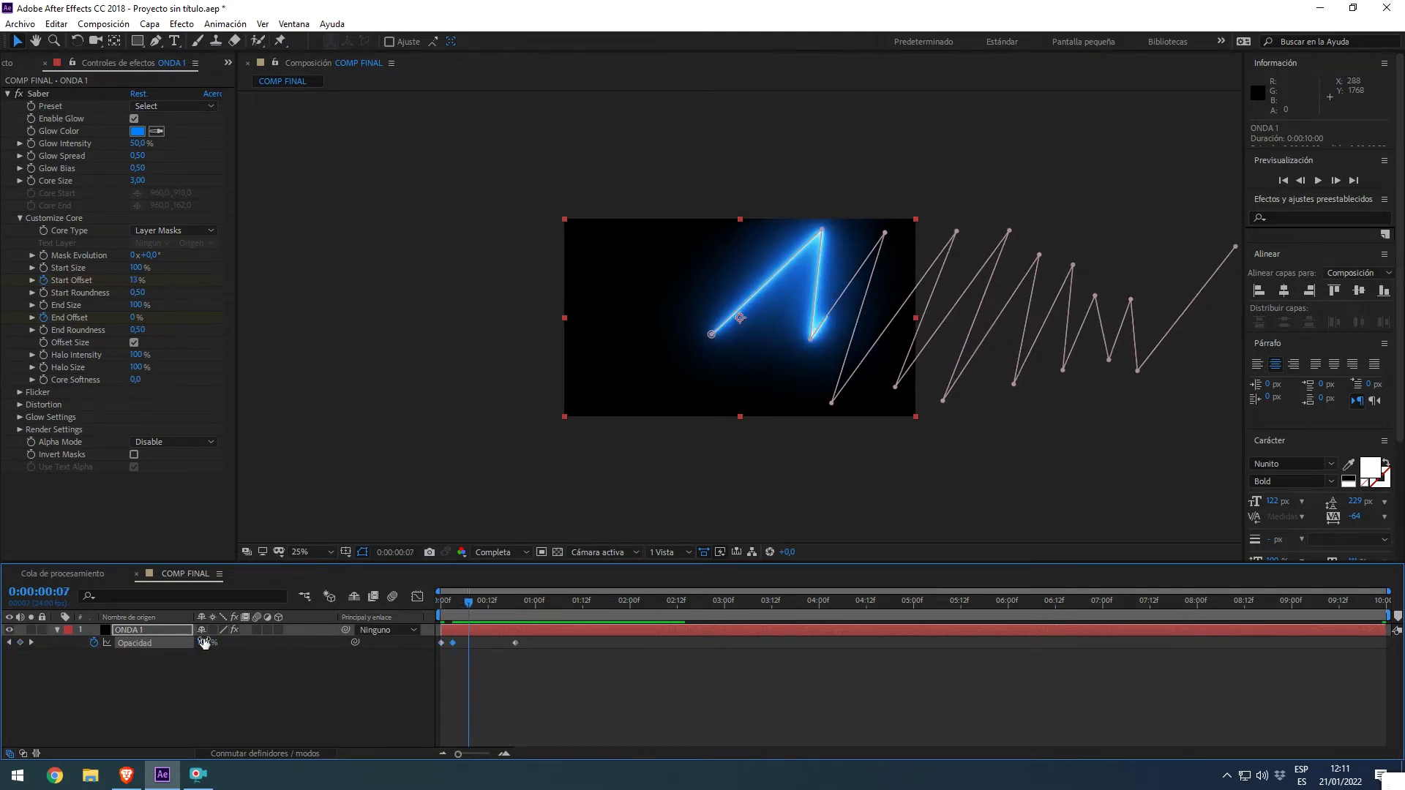
{"action": "left_click_drag", "start_coordinate": [205, 643], "coordinate": [26, 659]}
{"action": "left_click_drag", "start_coordinate": [488, 604], "coordinate": [484, 605]}
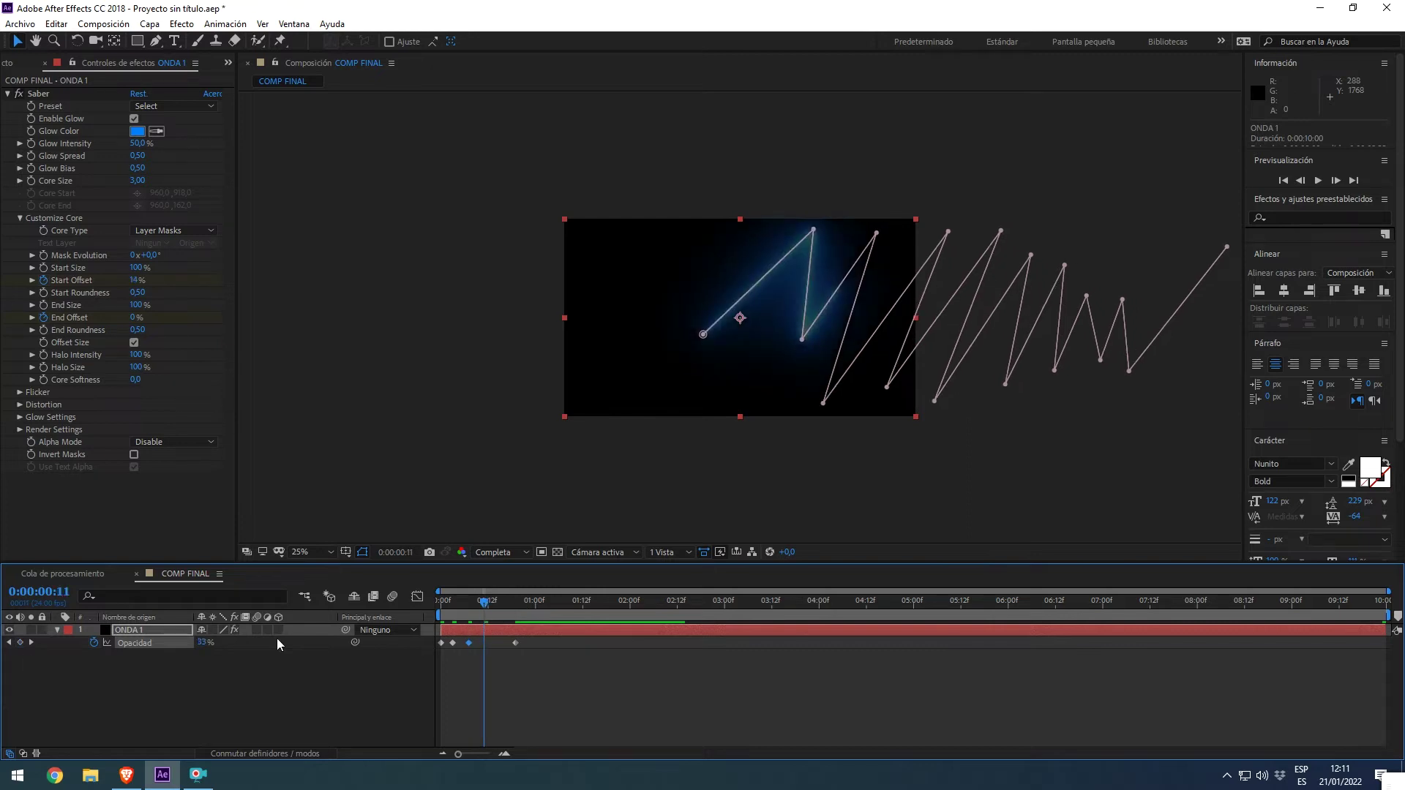
{"action": "mouse_move", "coordinate": [201, 643]}
{"action": "left_mouse_down"}
{"action": "mouse_move", "coordinate": [503, 645]}
{"action": "mouse_move", "coordinate": [396, 673]}
{"action": "left_mouse_up"}
Copy the four Opacity keyframes, paste them a few frames later, and preview the flicker
{"action": "key", "text": "ctrl+c"}
{"action": "key", "text": "Page_Down"}
{"action": "key", "text": "Page_Down"}
{"action": "key", "text": "ctrl+v"}
{"action": "key", "text": "Home"}
{"action": "key", "text": "space"}
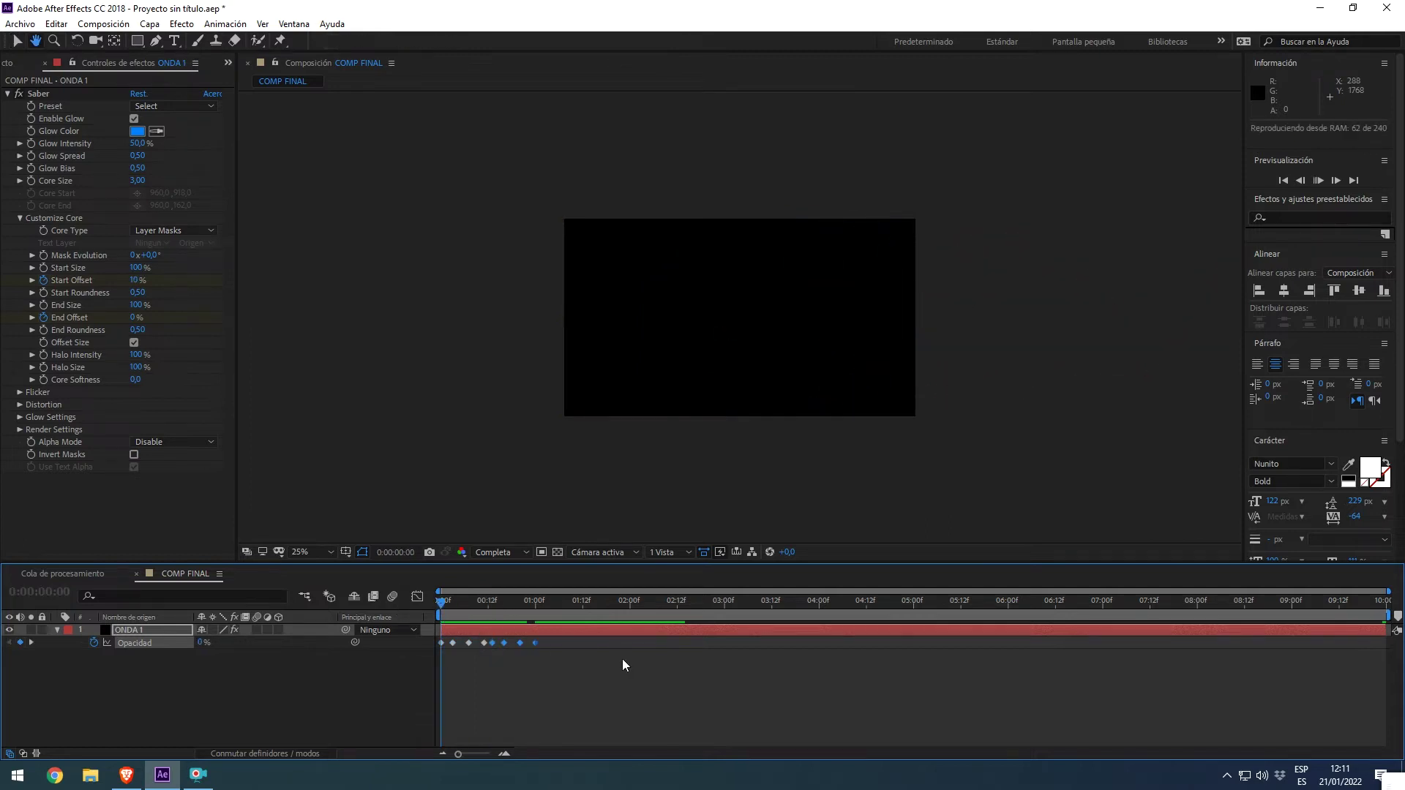
{"action": "key", "text": "space"}
{"action": "left_click_drag", "start_coordinate": [595, 651], "coordinate": [400, 658]}
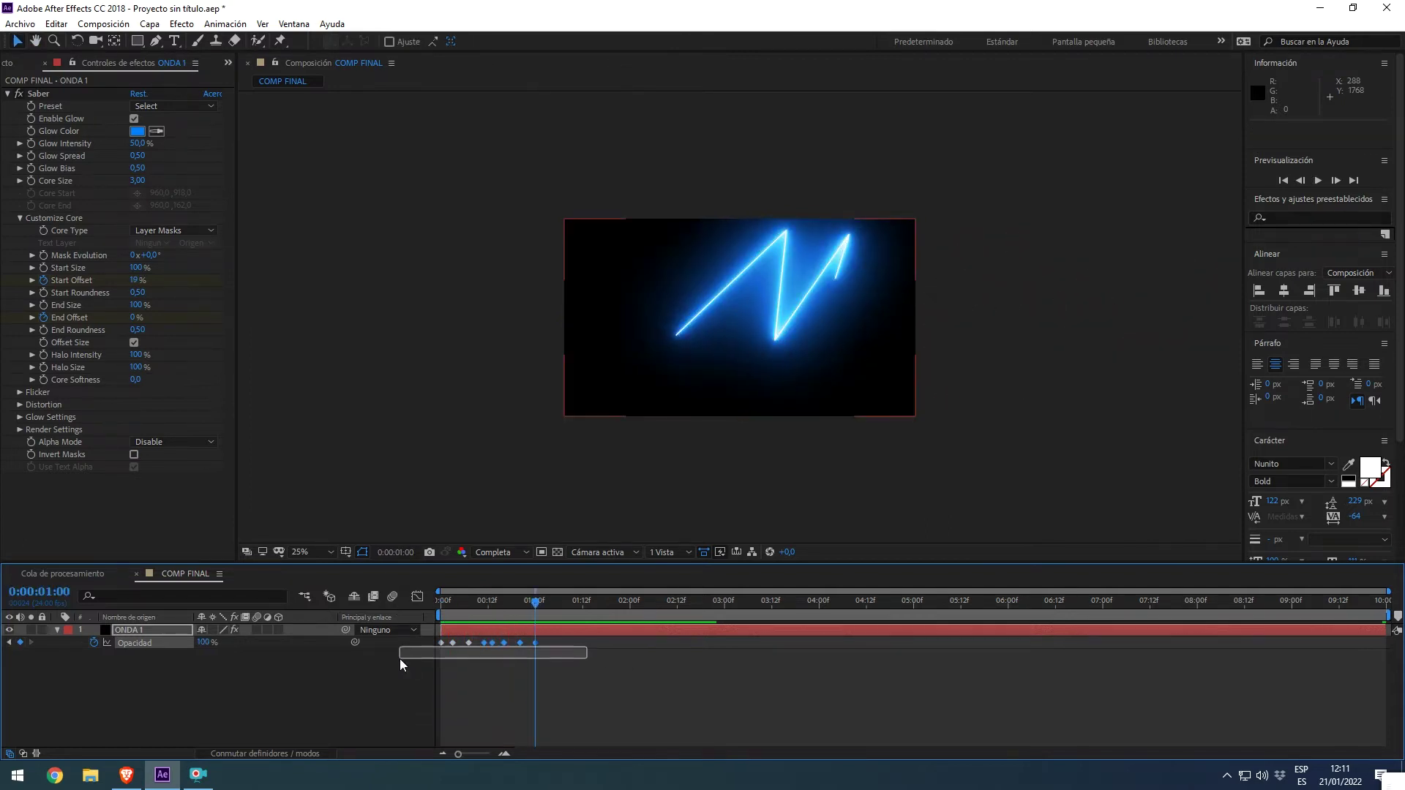
Compress the flicker keyframes and set their temporal interpolation to Hold
{"action": "left_click_drag", "start_coordinate": [534, 642], "coordinate": [487, 643], "text": "alt"}
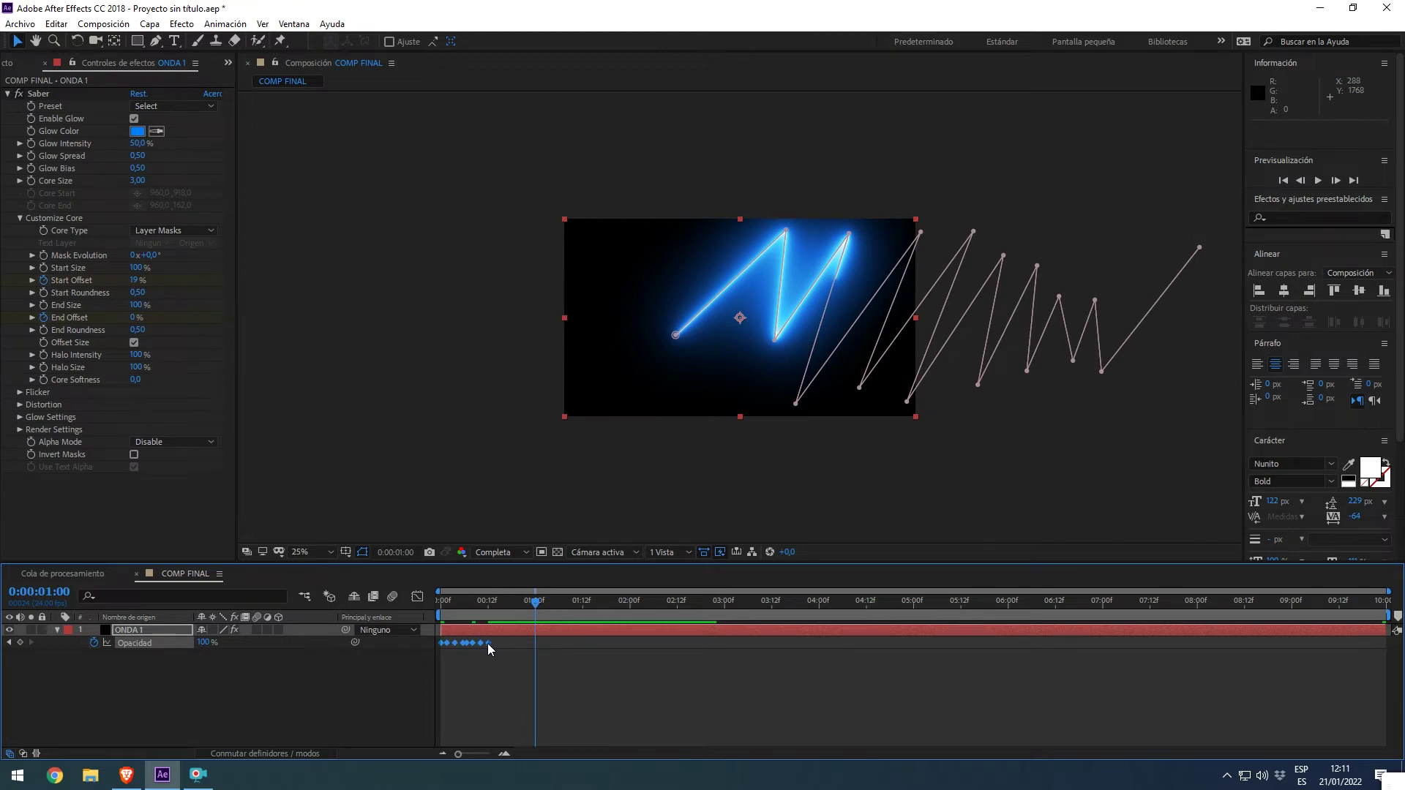
{"action": "right_click", "coordinate": [440, 643]}
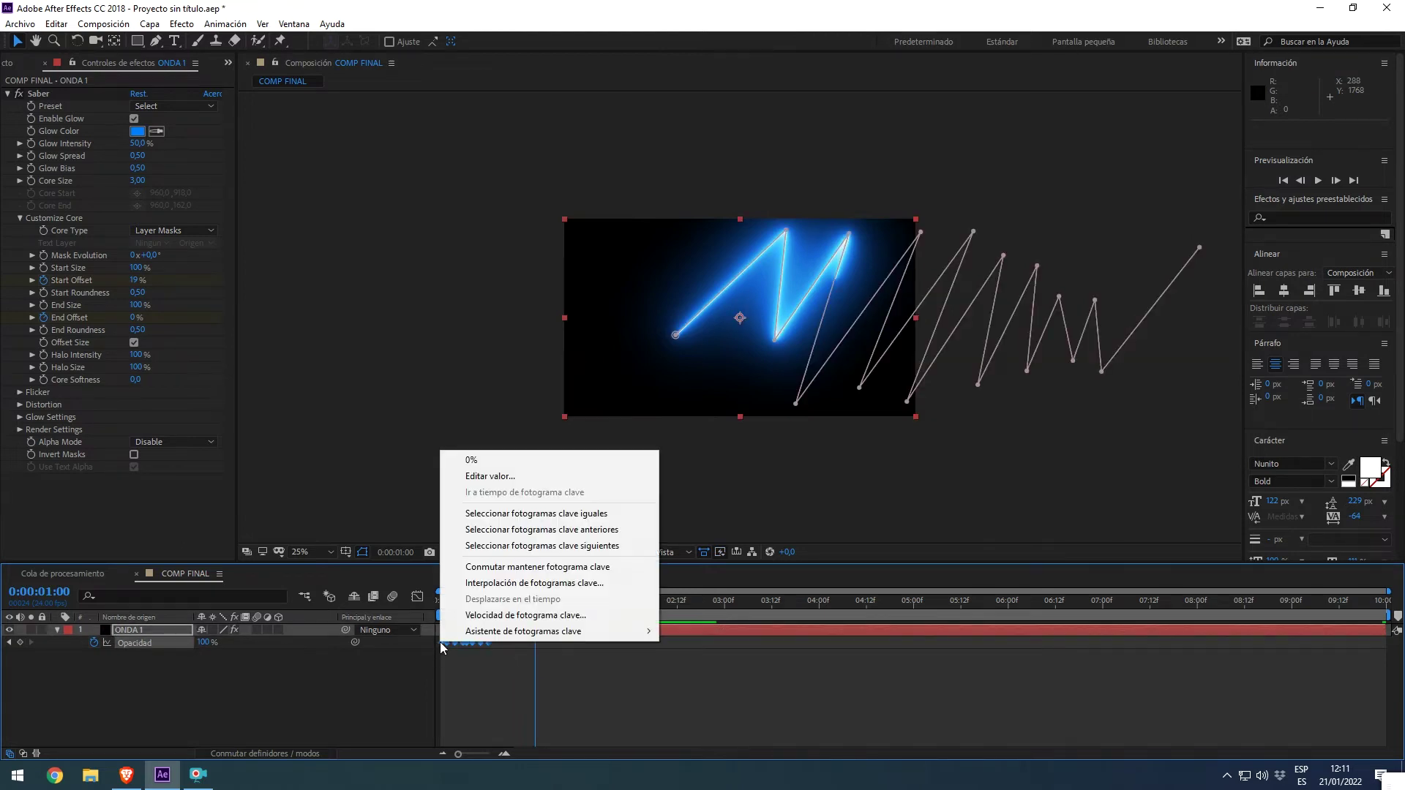
{"action": "left_click", "coordinate": [565, 583]}
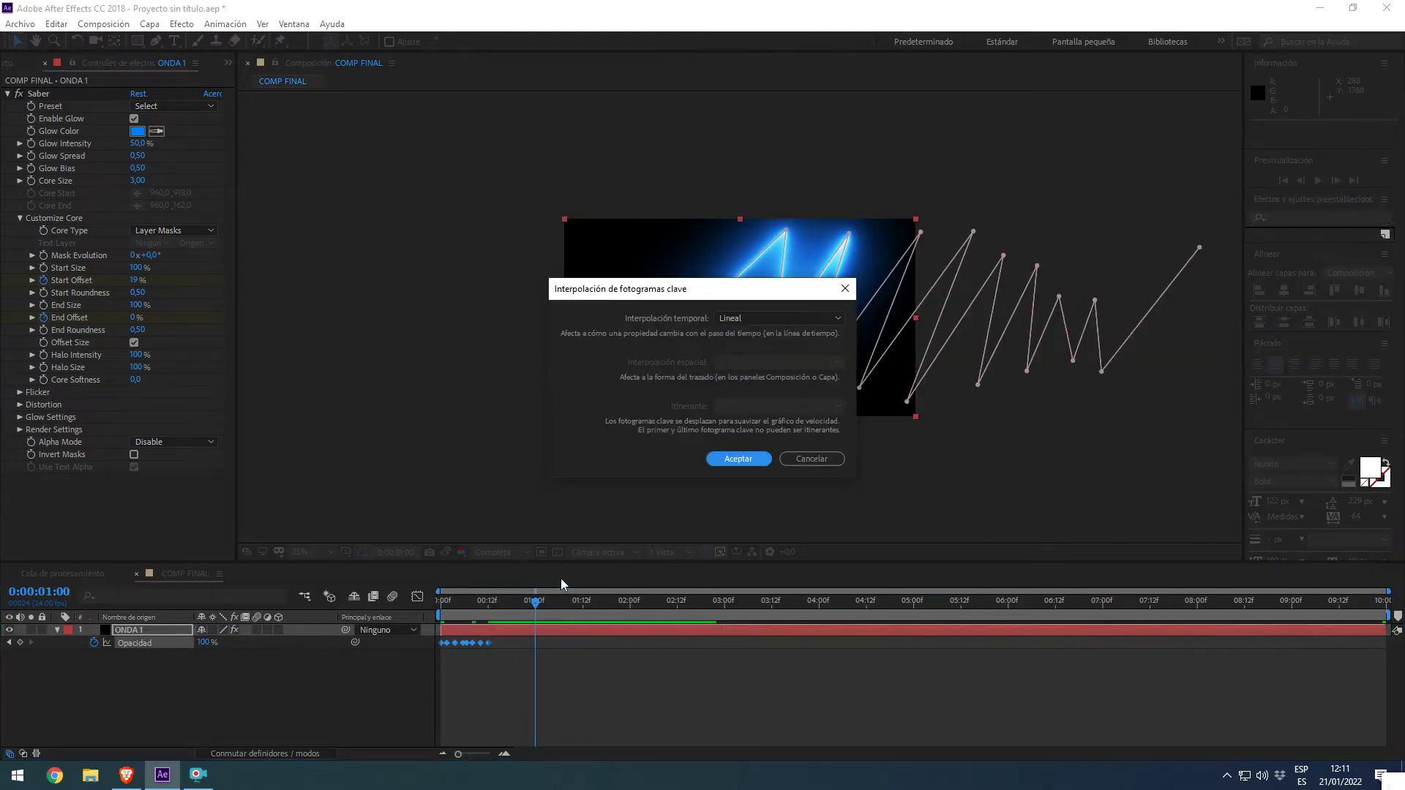
{"action": "left_click", "coordinate": [740, 322]}
{"action": "left_click", "coordinate": [748, 417]}
{"action": "left_click", "coordinate": [738, 459]}
Preview the abrupt hold-keyframe flicker from the first frame
{"action": "key", "text": "Home"}
{"action": "key", "text": "space"}
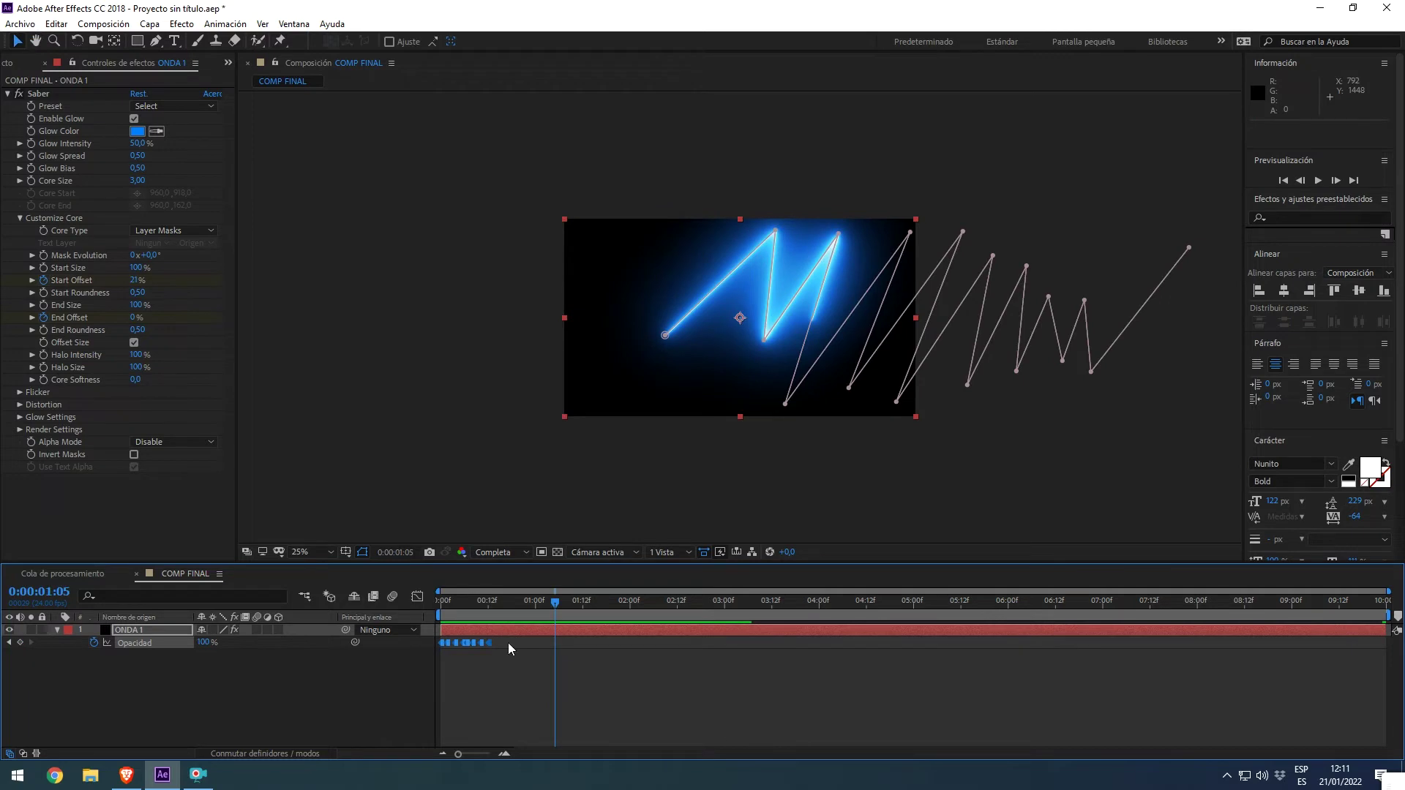
{"action": "key", "text": "space"}
{"action": "left_click", "coordinate": [447, 607]}
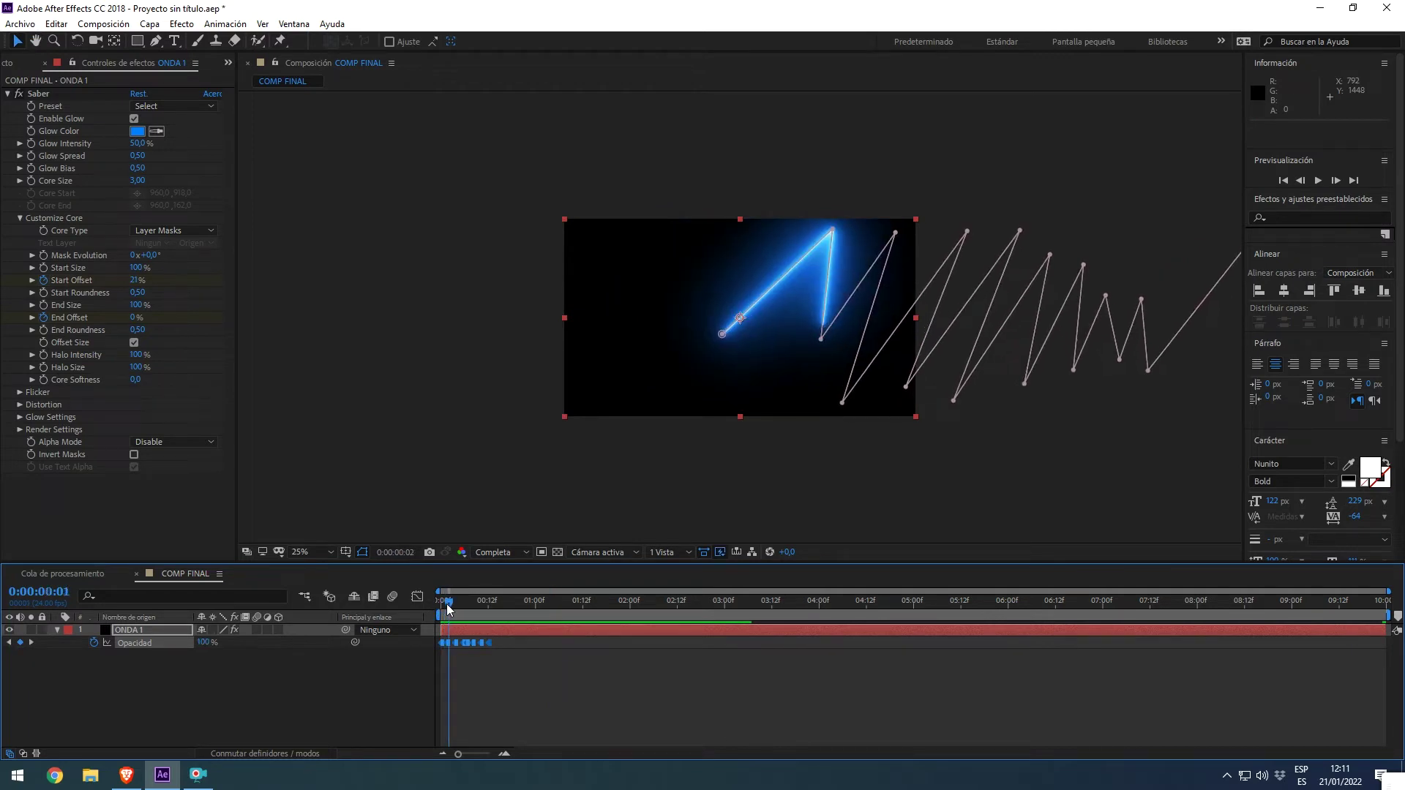
At the first frame, shift the whole zigzag mask path about 244 px to the right
{"action": "left_click_drag", "start_coordinate": [448, 608], "coordinate": [435, 609]}
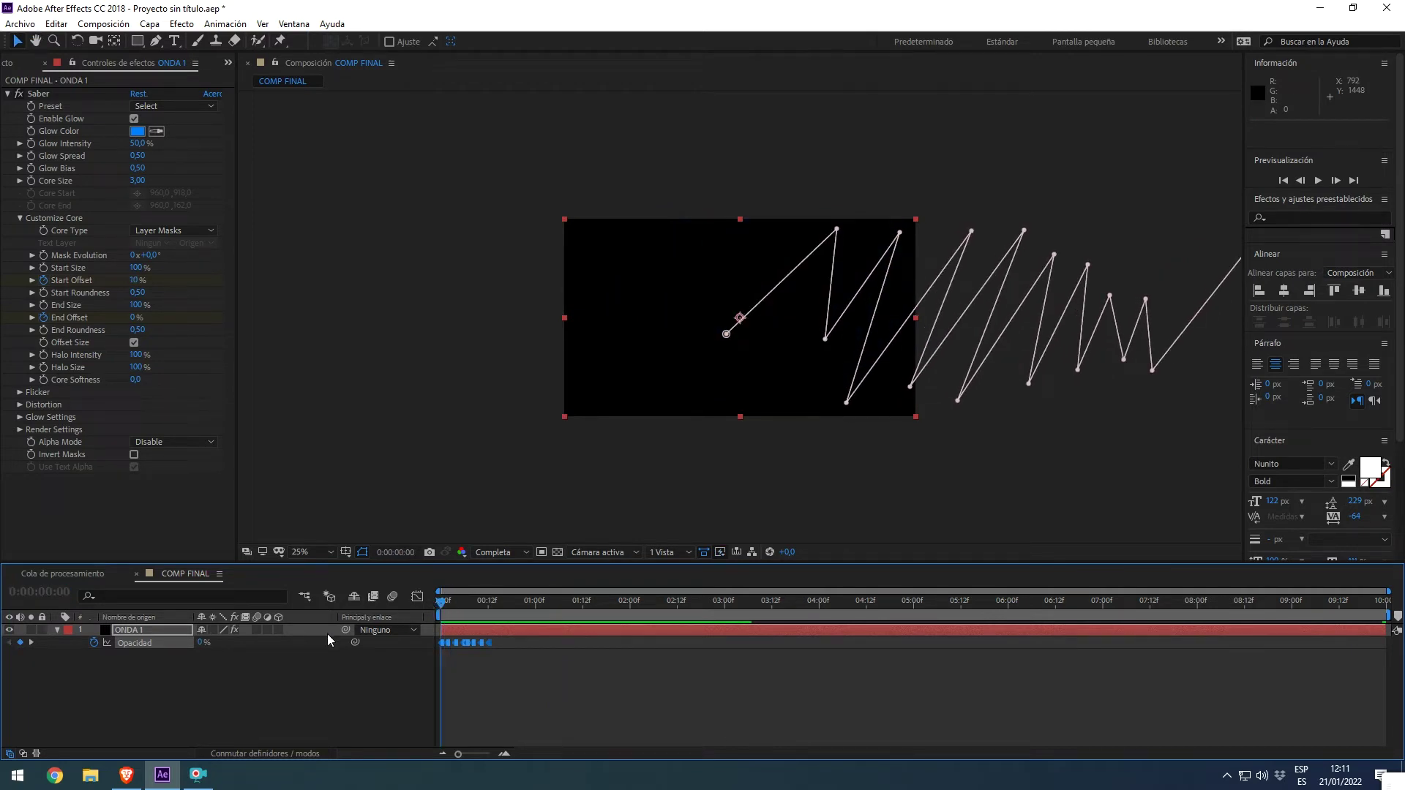
{"action": "key", "text": "u"}
{"action": "key", "text": "m"}
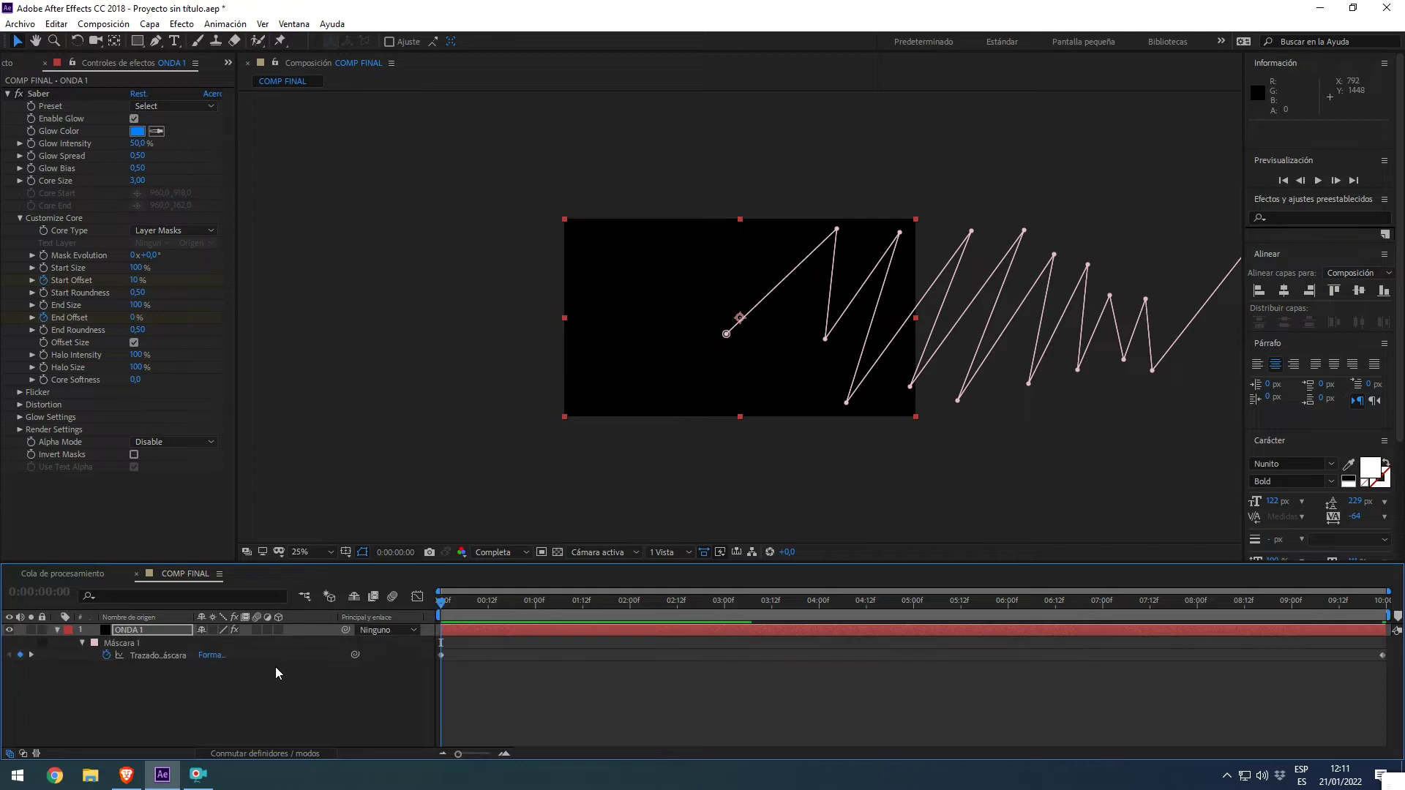
{"action": "left_click", "coordinate": [133, 642]}
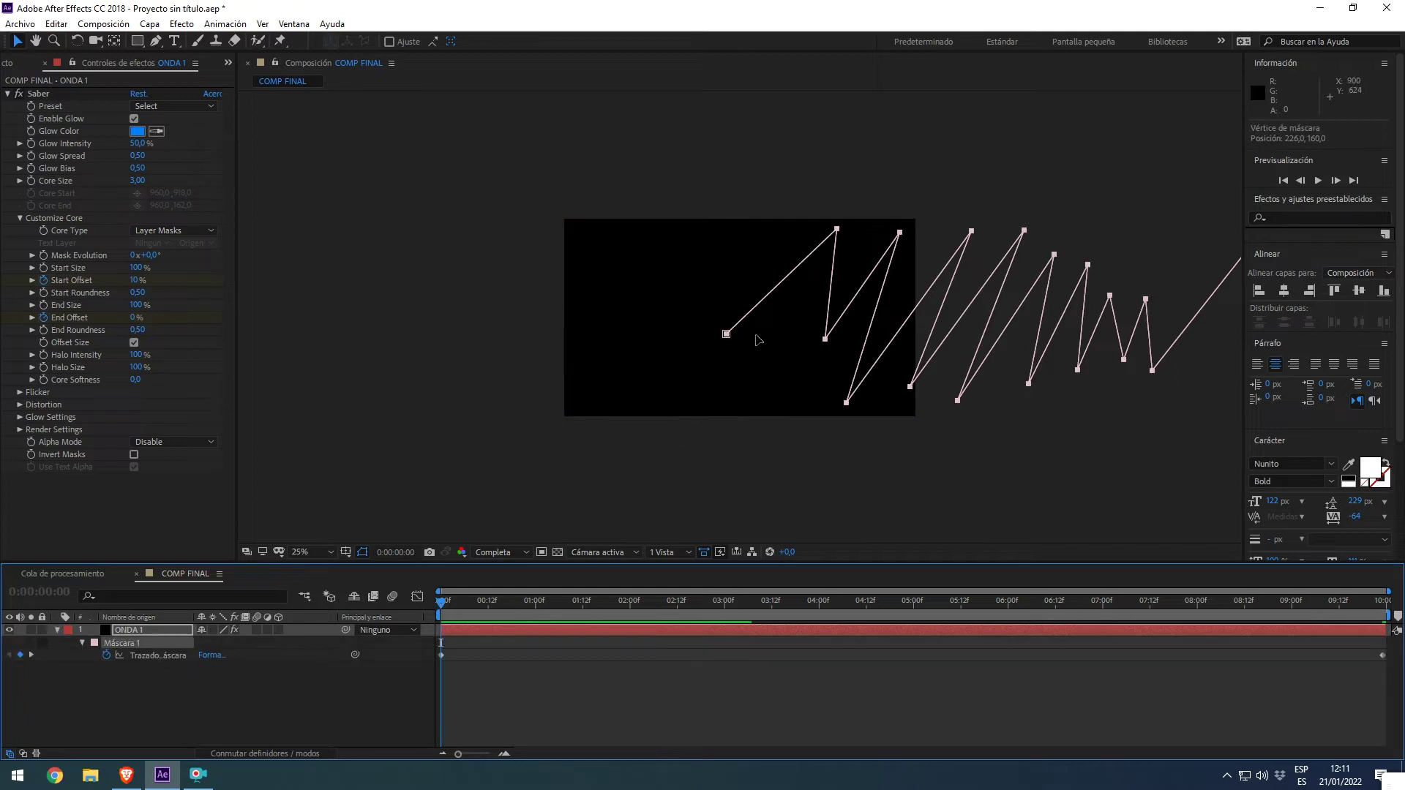
{"action": "left_click_drag", "start_coordinate": [726, 334], "coordinate": [904, 338]}
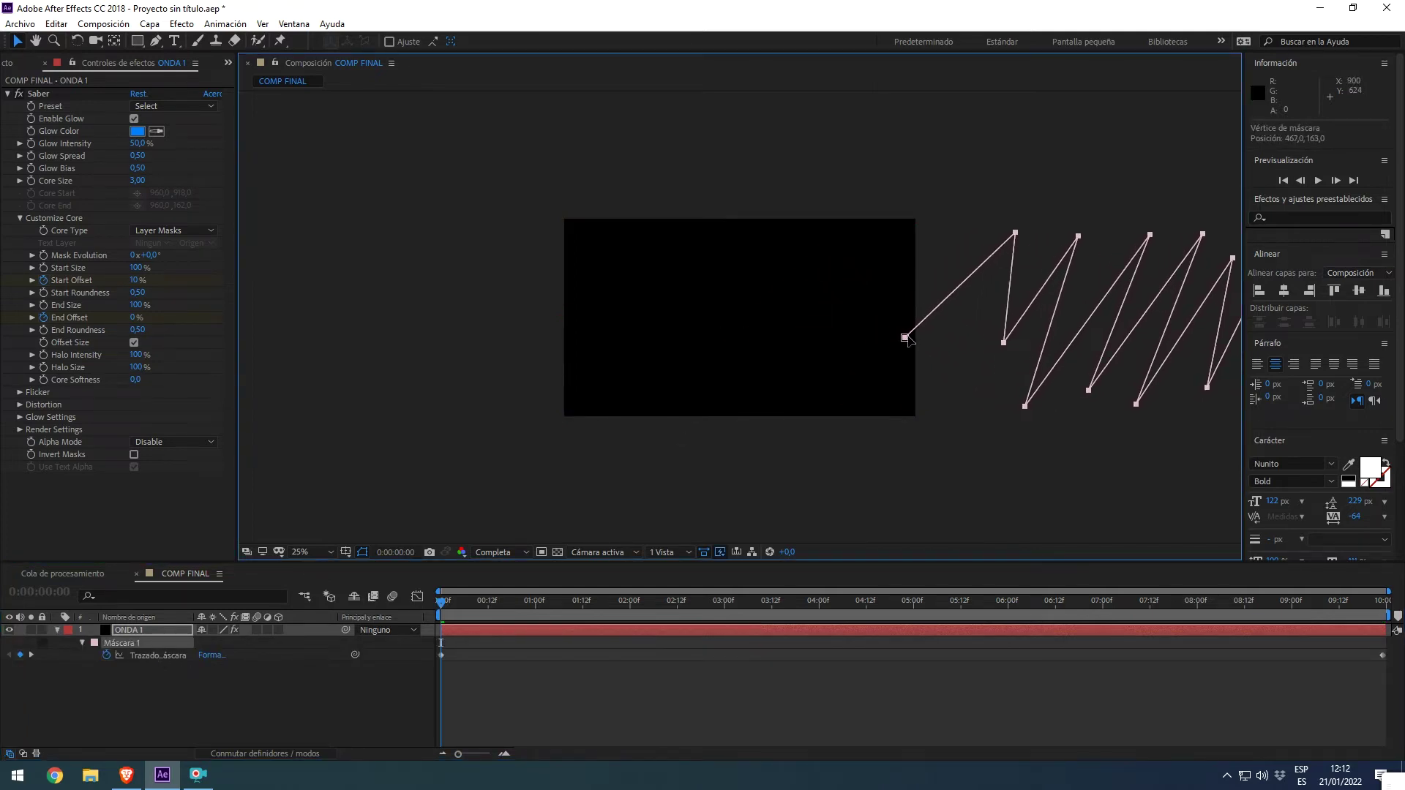
Preview and scrub the first seconds to check the saber now enters from the right edge
{"action": "key", "text": "space"}
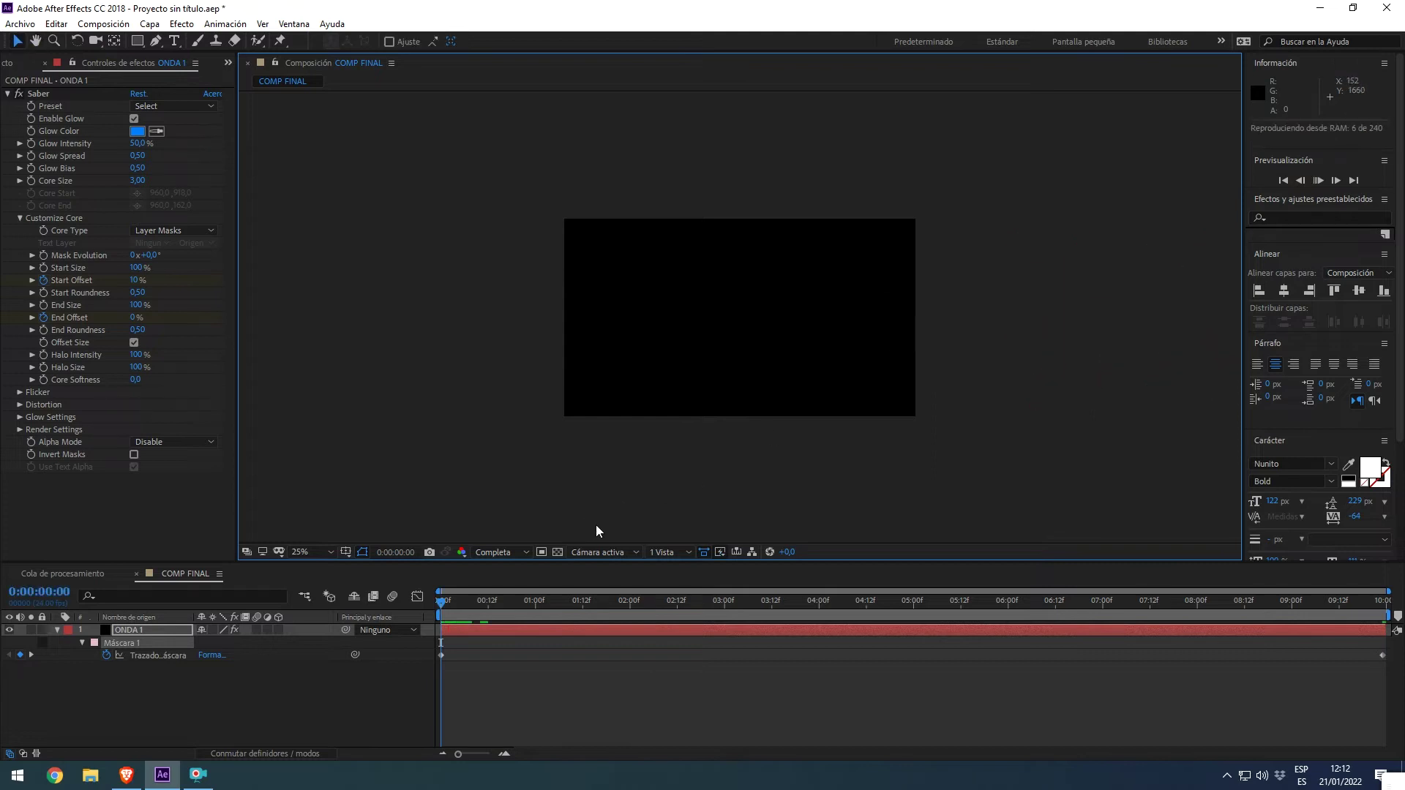
{"action": "key", "text": "space"}
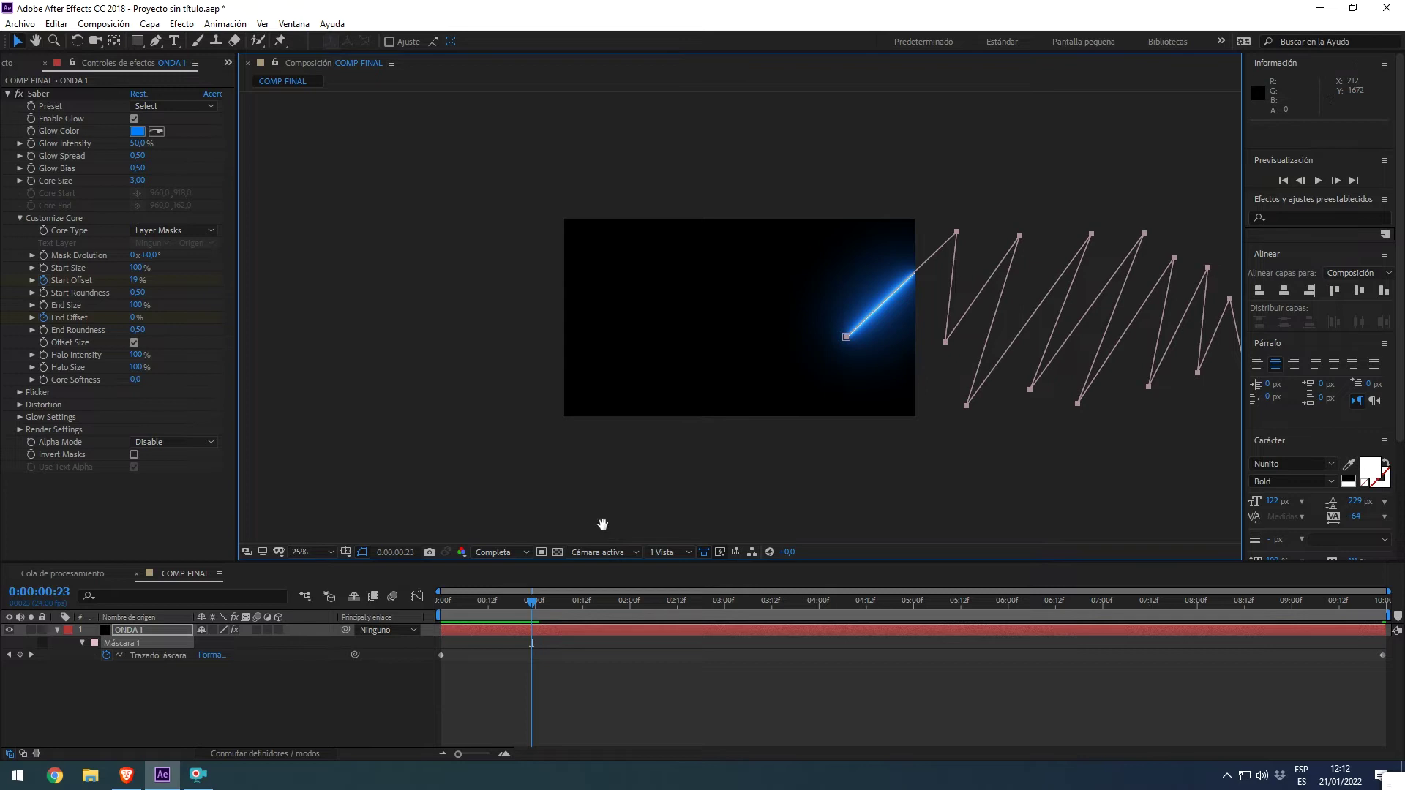
{"action": "key", "text": "space"}
{"action": "key", "text": "space"}
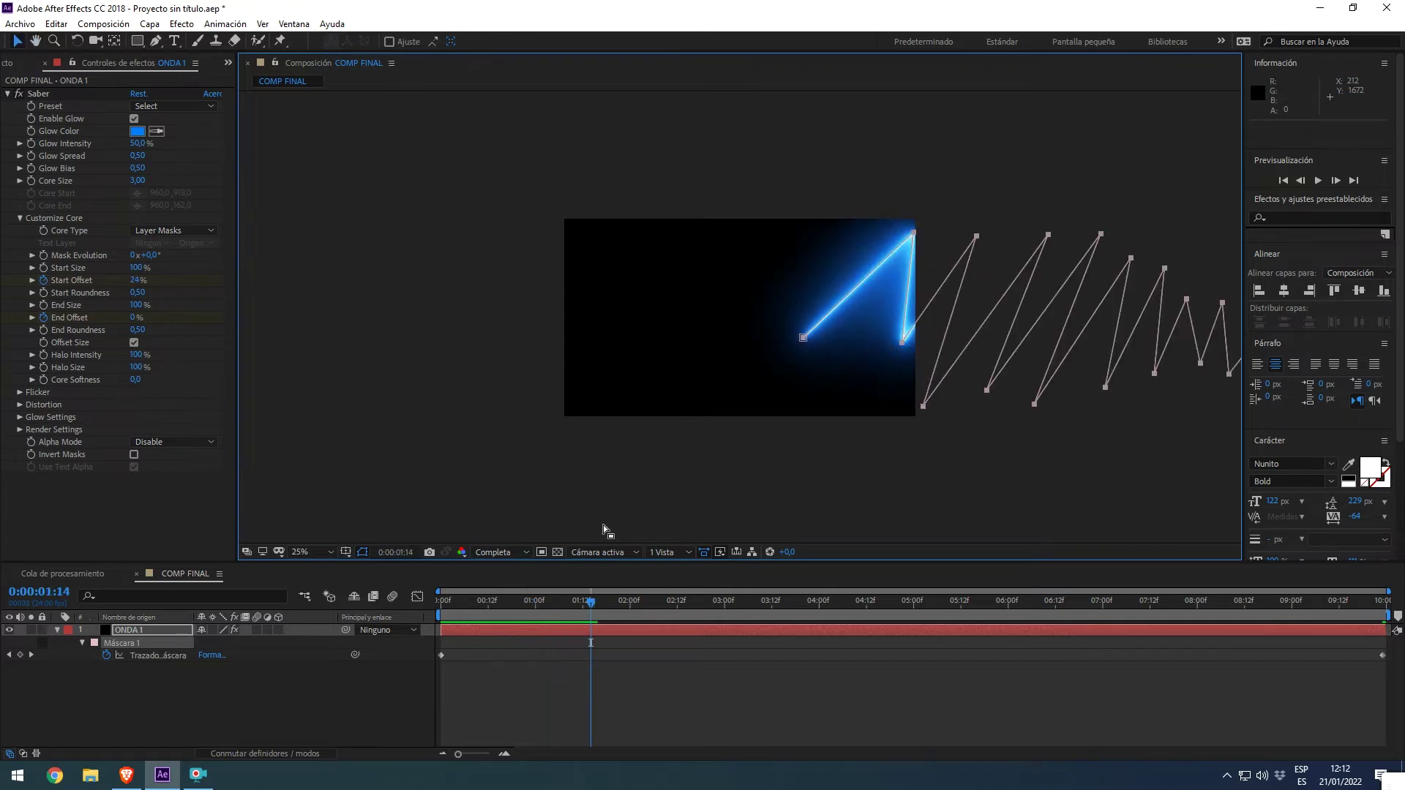
{"action": "left_click_drag", "start_coordinate": [467, 600], "coordinate": [656, 600]}
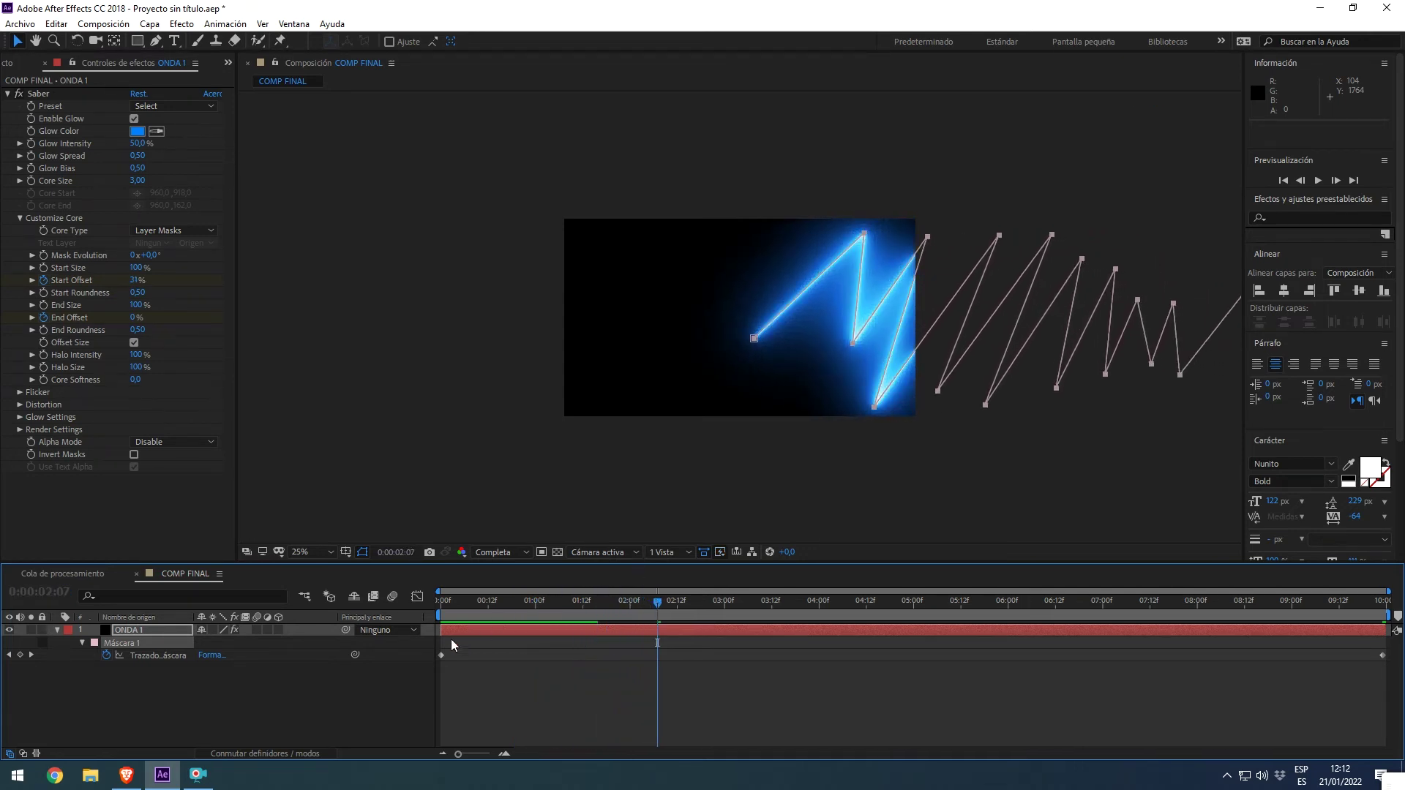
{"action": "left_click_drag", "start_coordinate": [458, 608], "coordinate": [407, 618]}
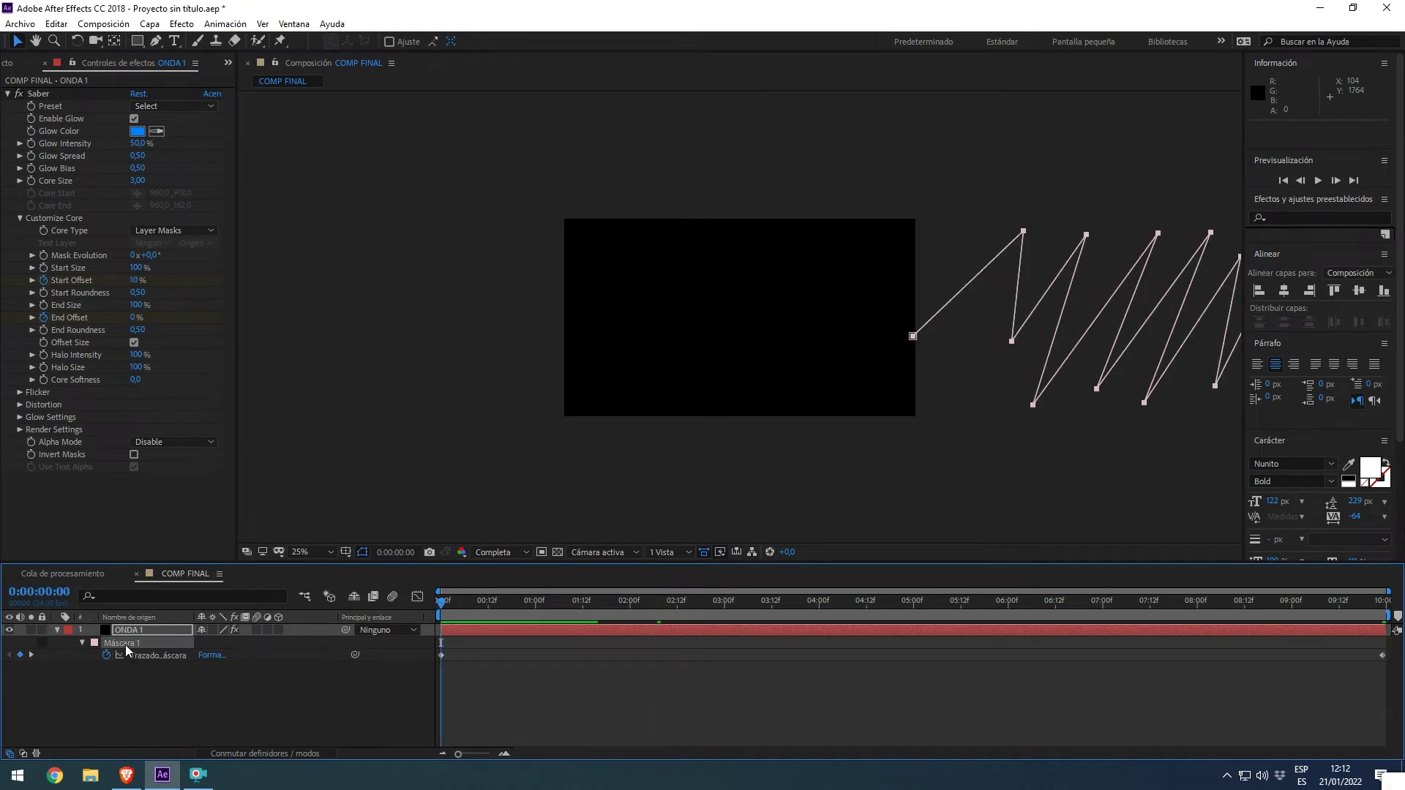
{"action": "key", "text": "space"}
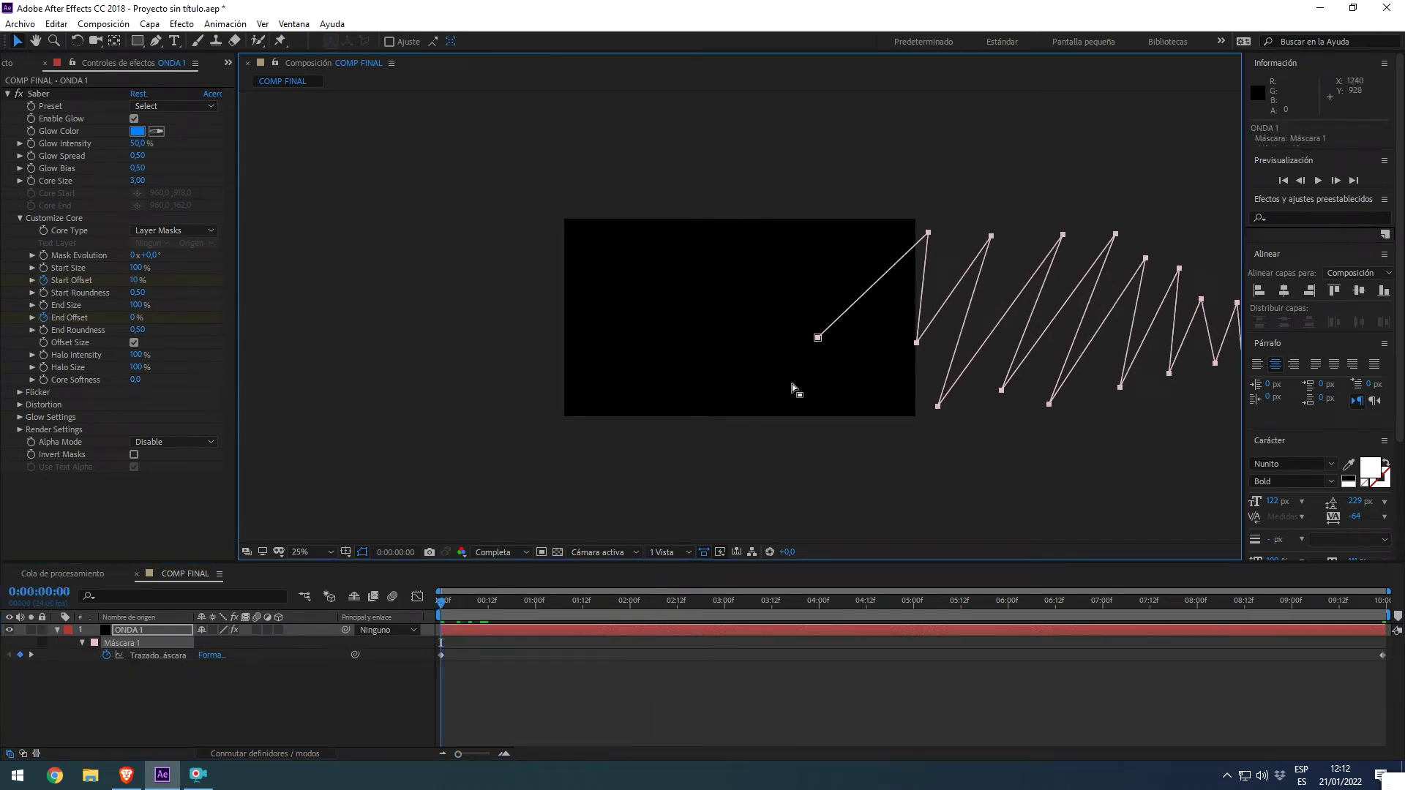
{"action": "key", "text": "space"}
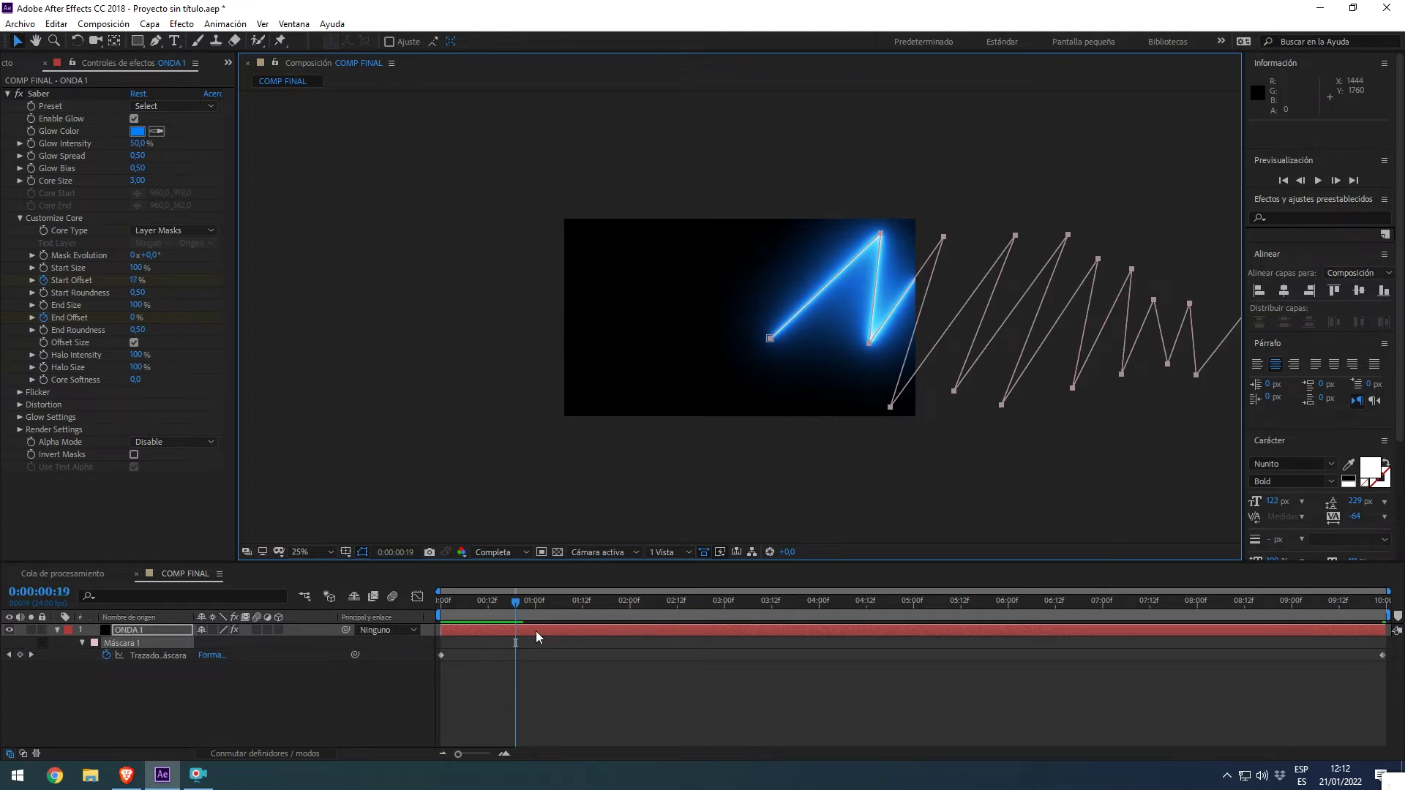
{"action": "left_click_drag", "start_coordinate": [473, 609], "coordinate": [379, 607]}
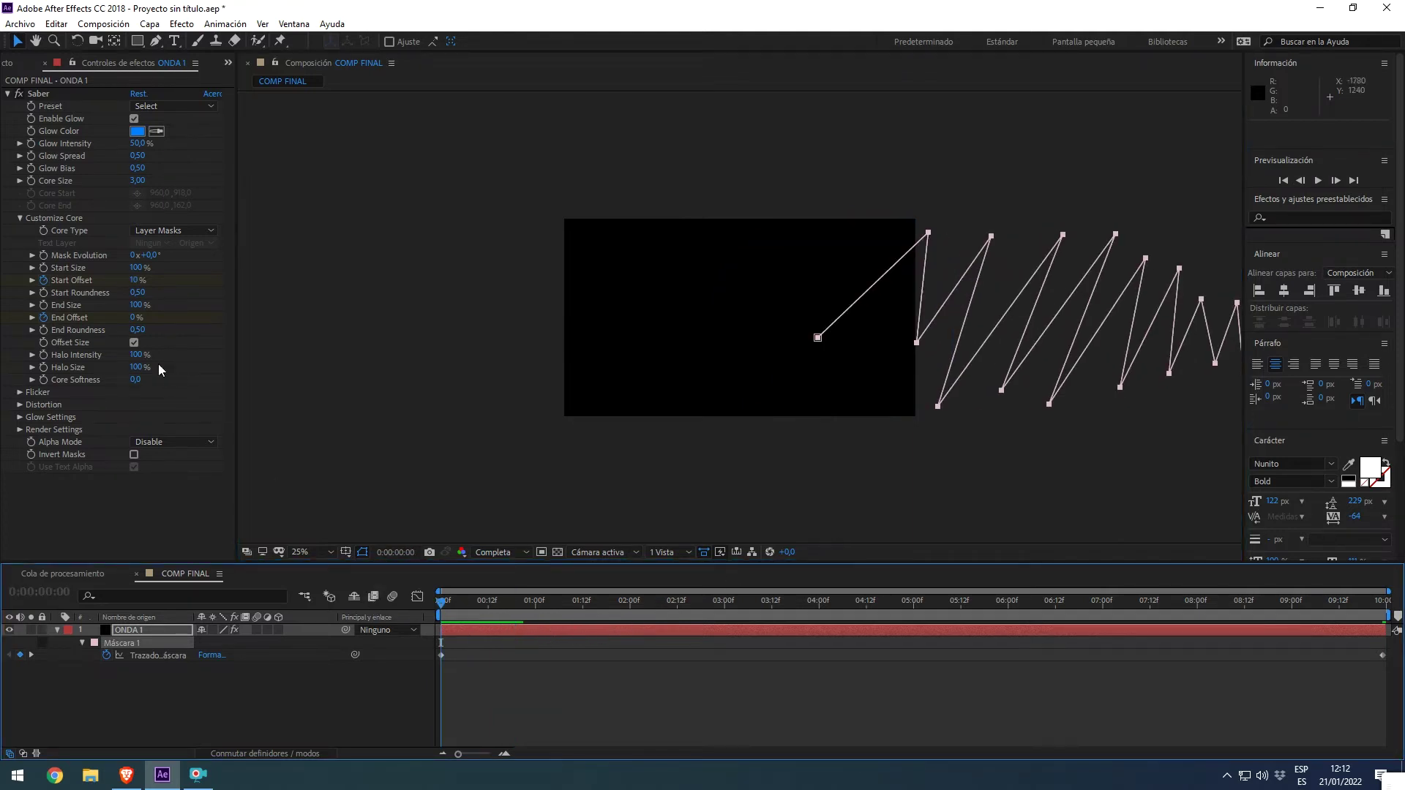
{"action": "mouse_move", "coordinate": [437, 601]}
{"action": "left_mouse_down"}
{"action": "mouse_move", "coordinate": [804, 619]}
{"action": "mouse_move", "coordinate": [420, 625]}
{"action": "left_mouse_up"}
{"action": "key", "text": "space"}
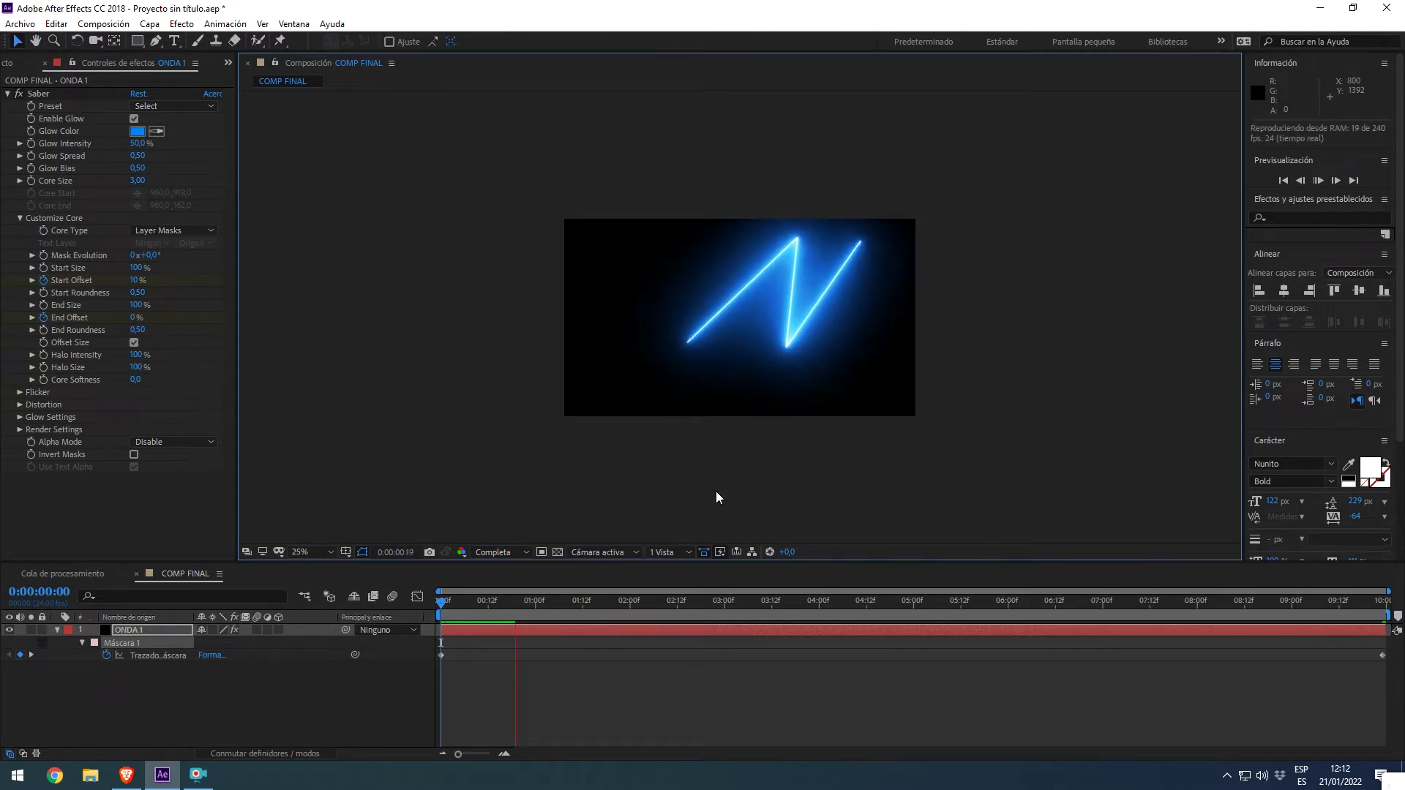
Raise End Offset to shorten the glow and move its keyframe to the end of the timeline
{"action": "key", "text": "space"}
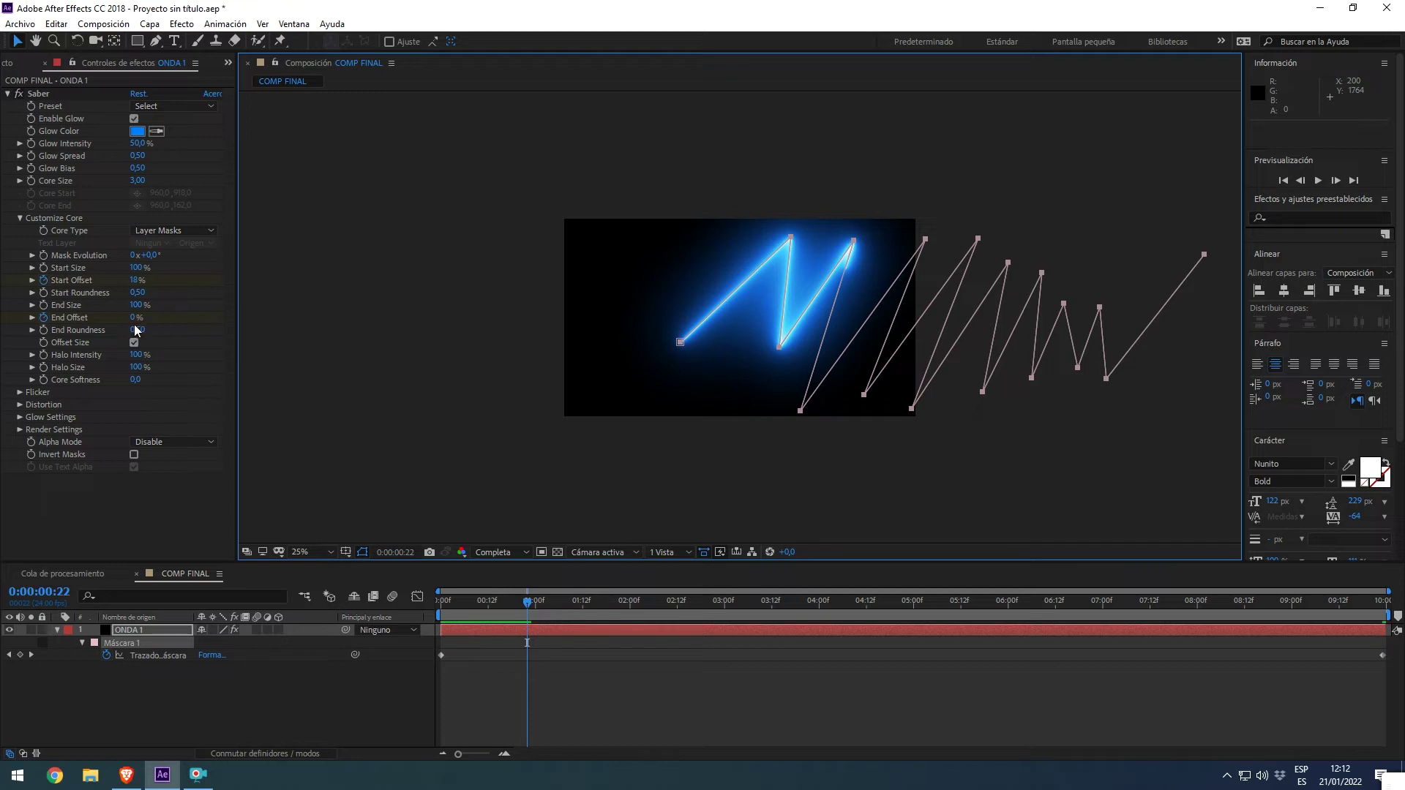
{"action": "left_click_drag", "start_coordinate": [134, 316], "coordinate": [374, 315]}
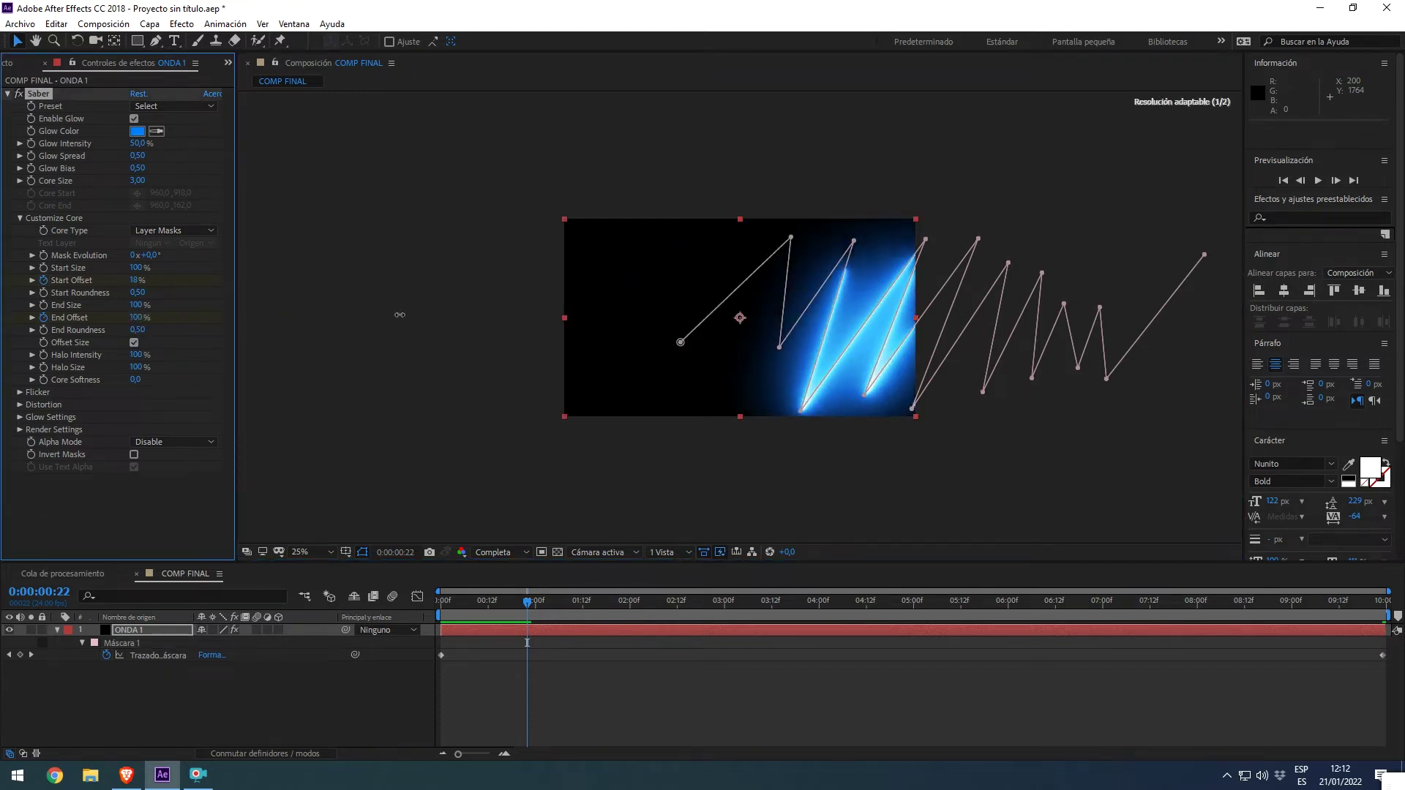
{"action": "key", "text": "u"}
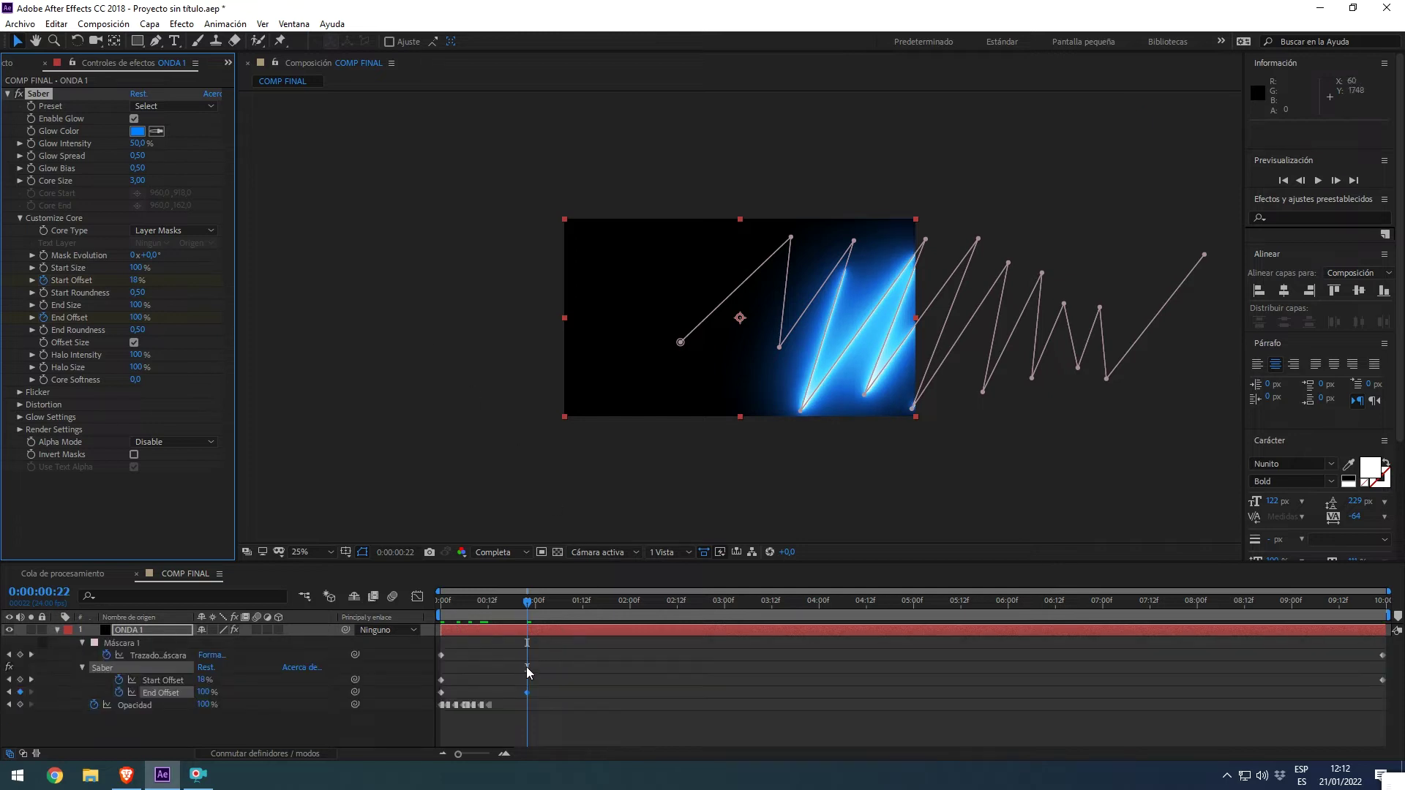
{"action": "left_click_drag", "start_coordinate": [527, 692], "coordinate": [1382, 693]}
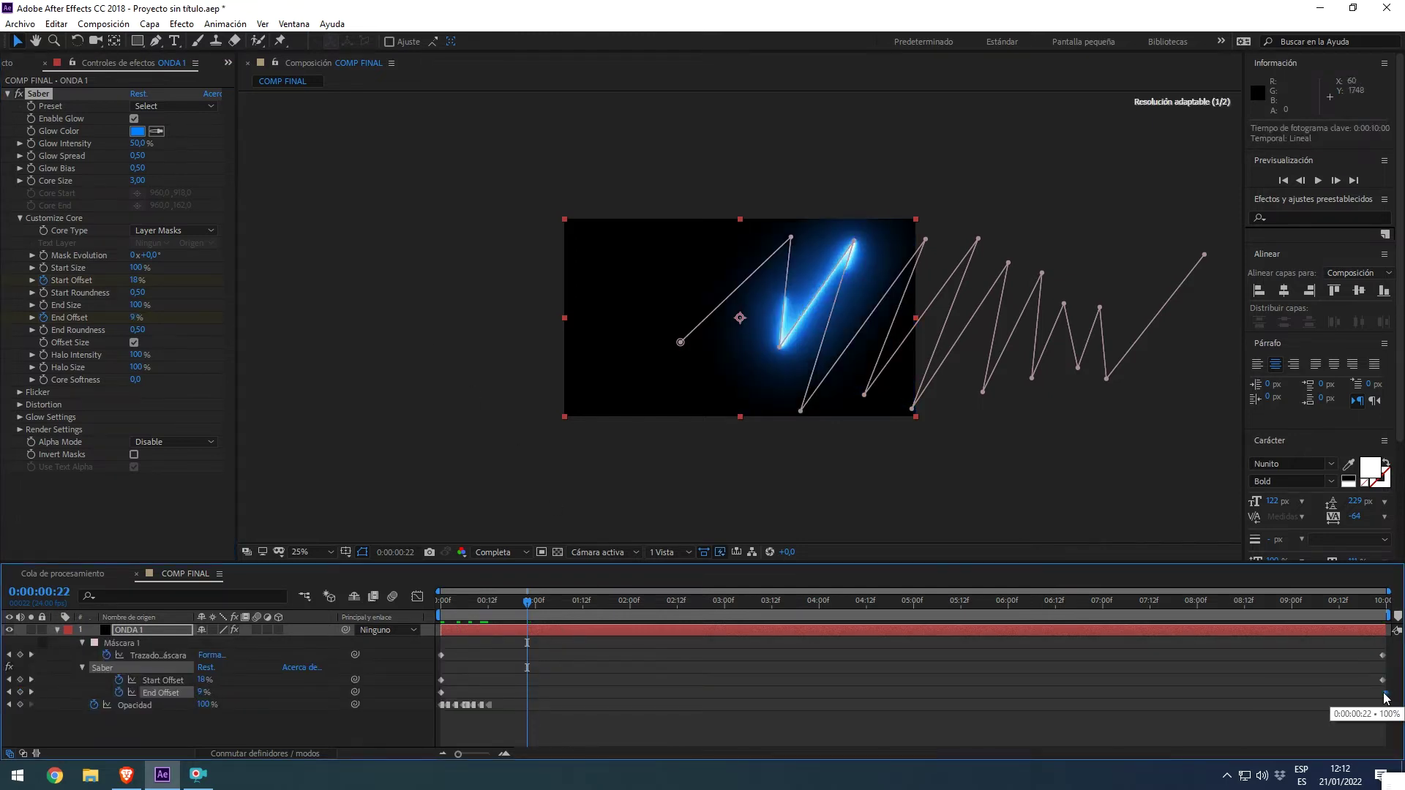
{"action": "key", "text": "space"}
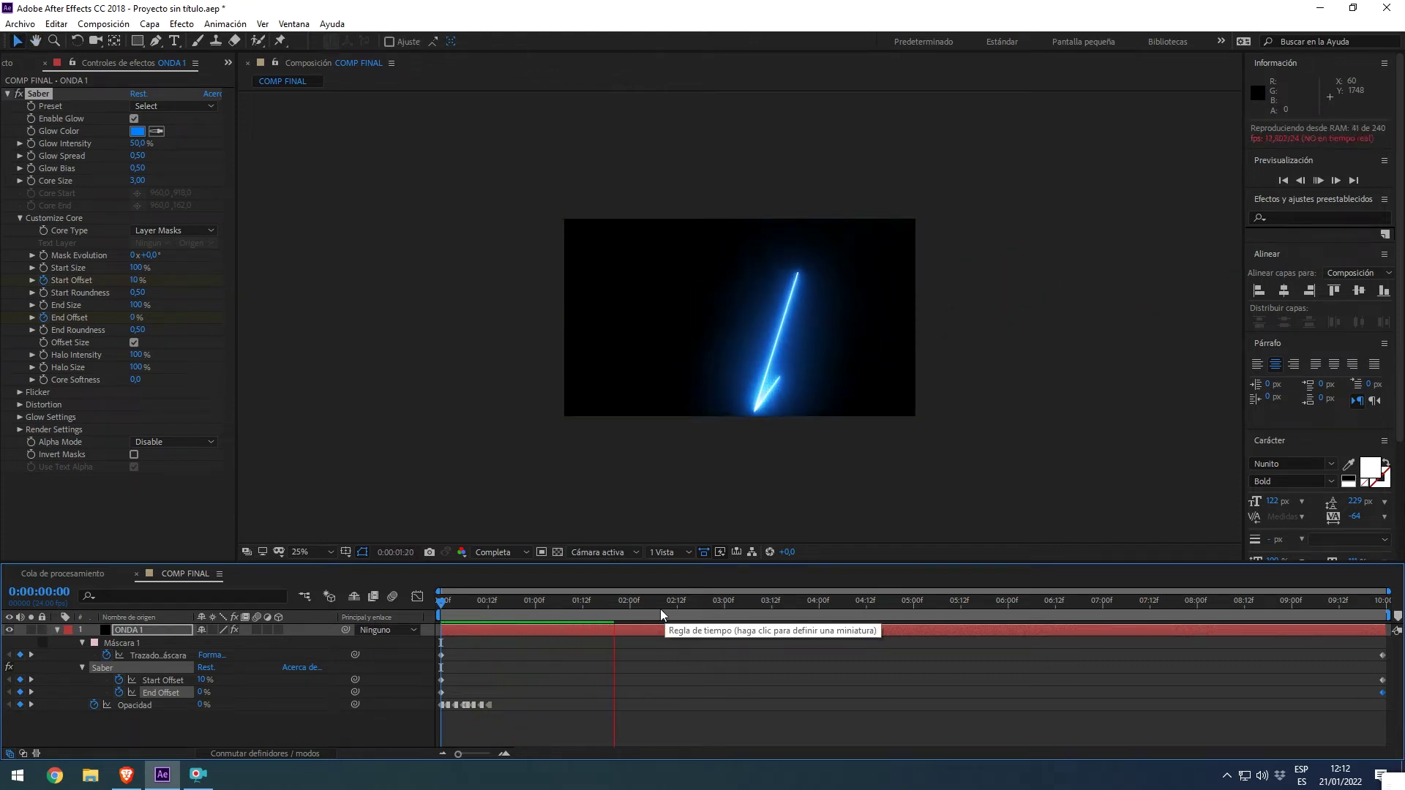
{"action": "key", "text": "space"}
Retime the End Offset keyframe to 0:00:00:17 and preview from the first frame
{"action": "key", "text": "space"}
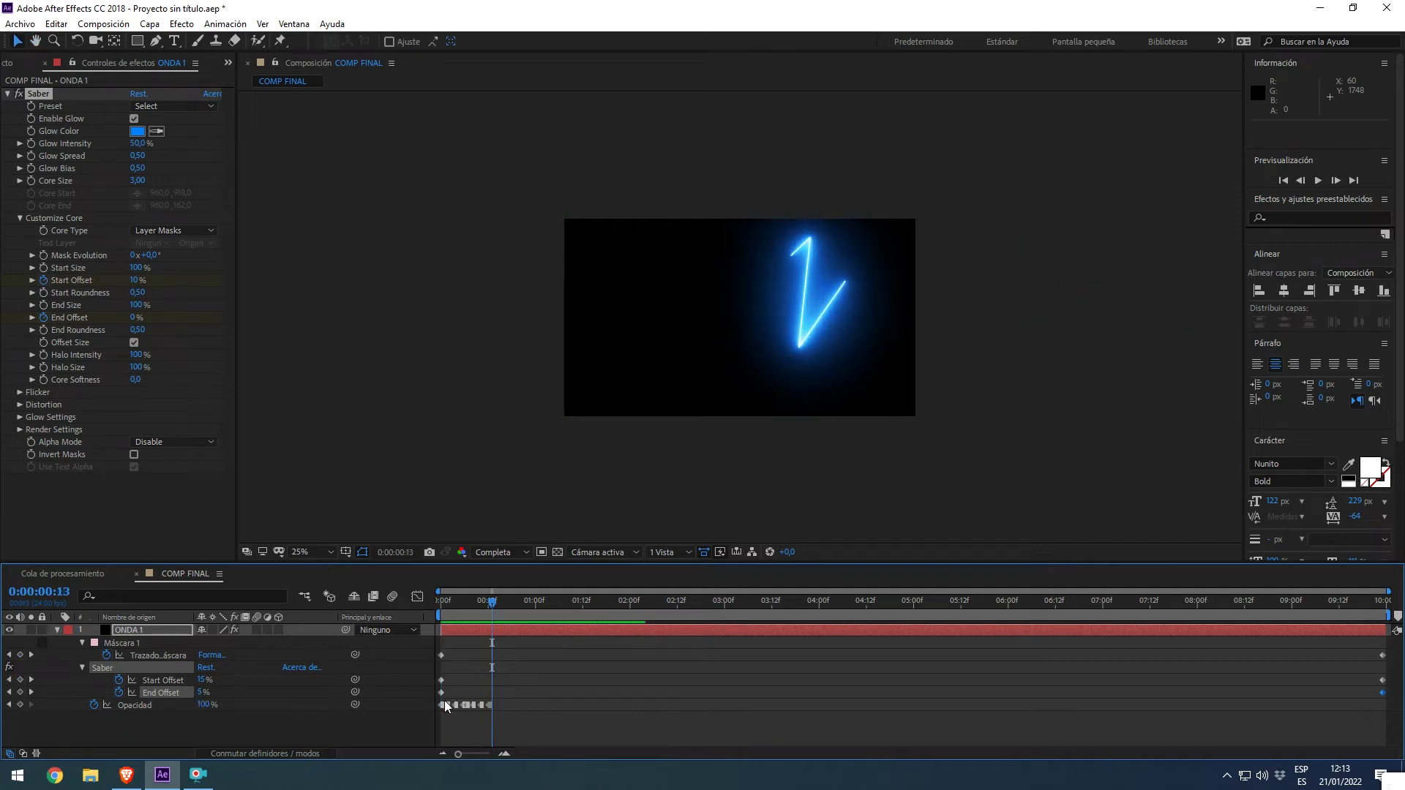
{"action": "key", "text": "space"}
{"action": "left_click_drag", "start_coordinate": [442, 693], "coordinate": [508, 693]}
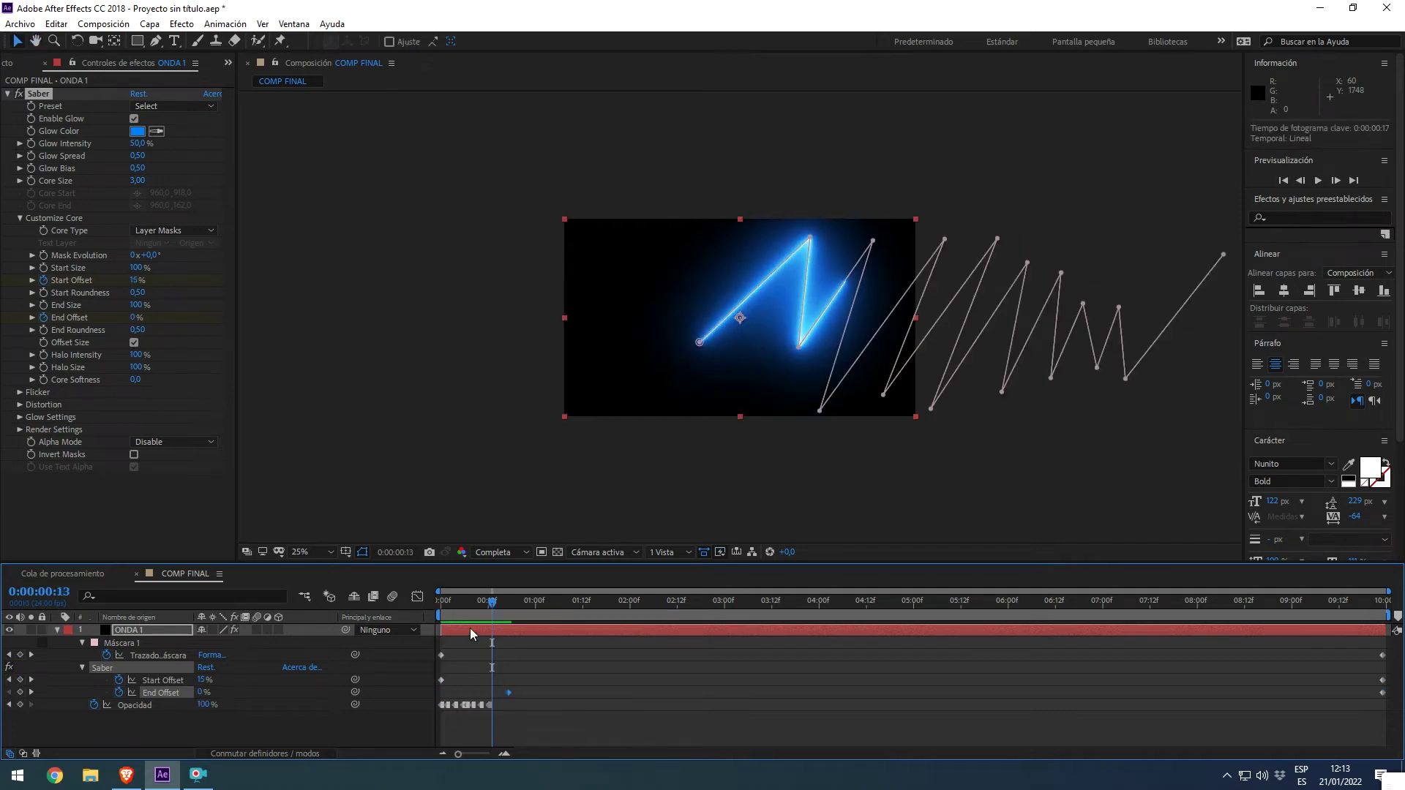
{"action": "key", "text": "Home"}
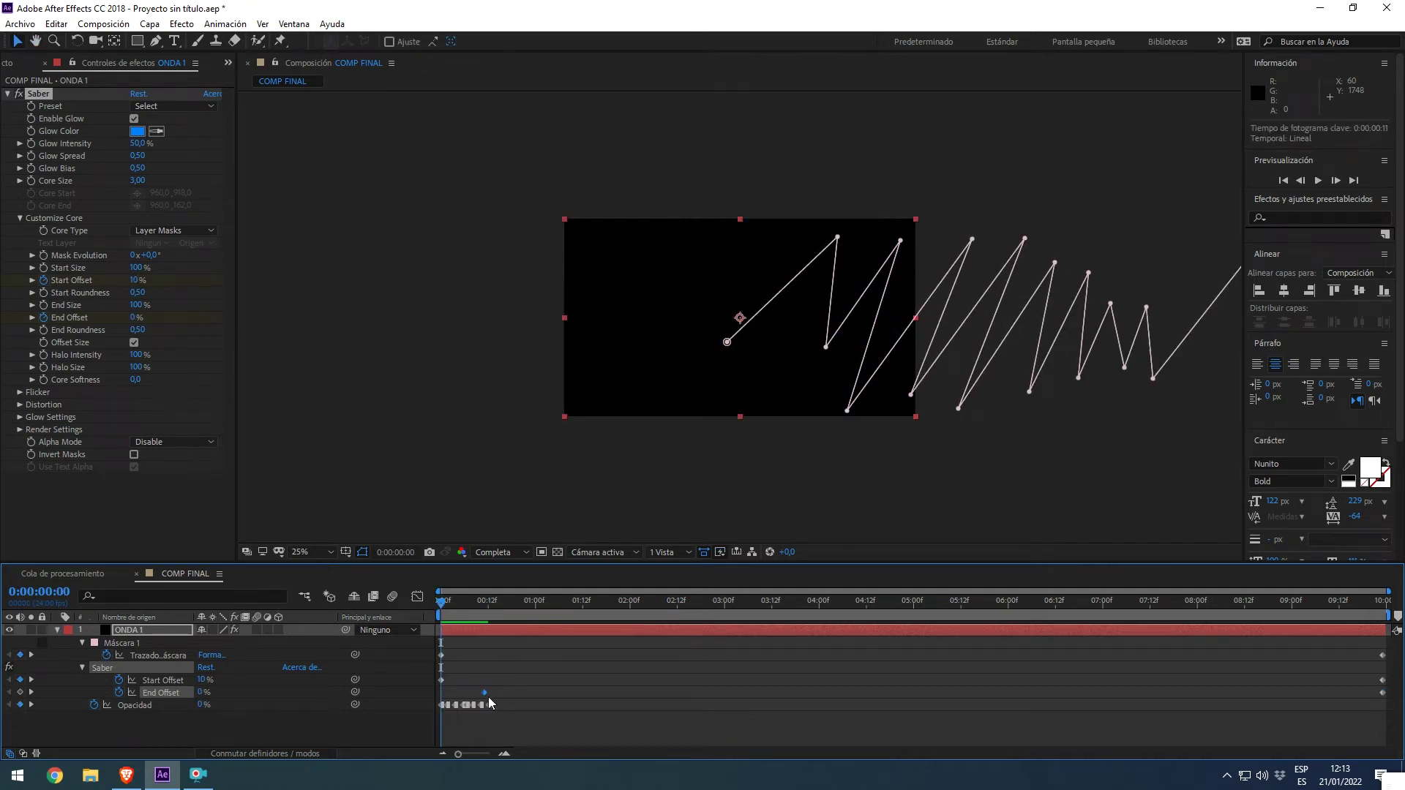
{"action": "key", "text": "space"}
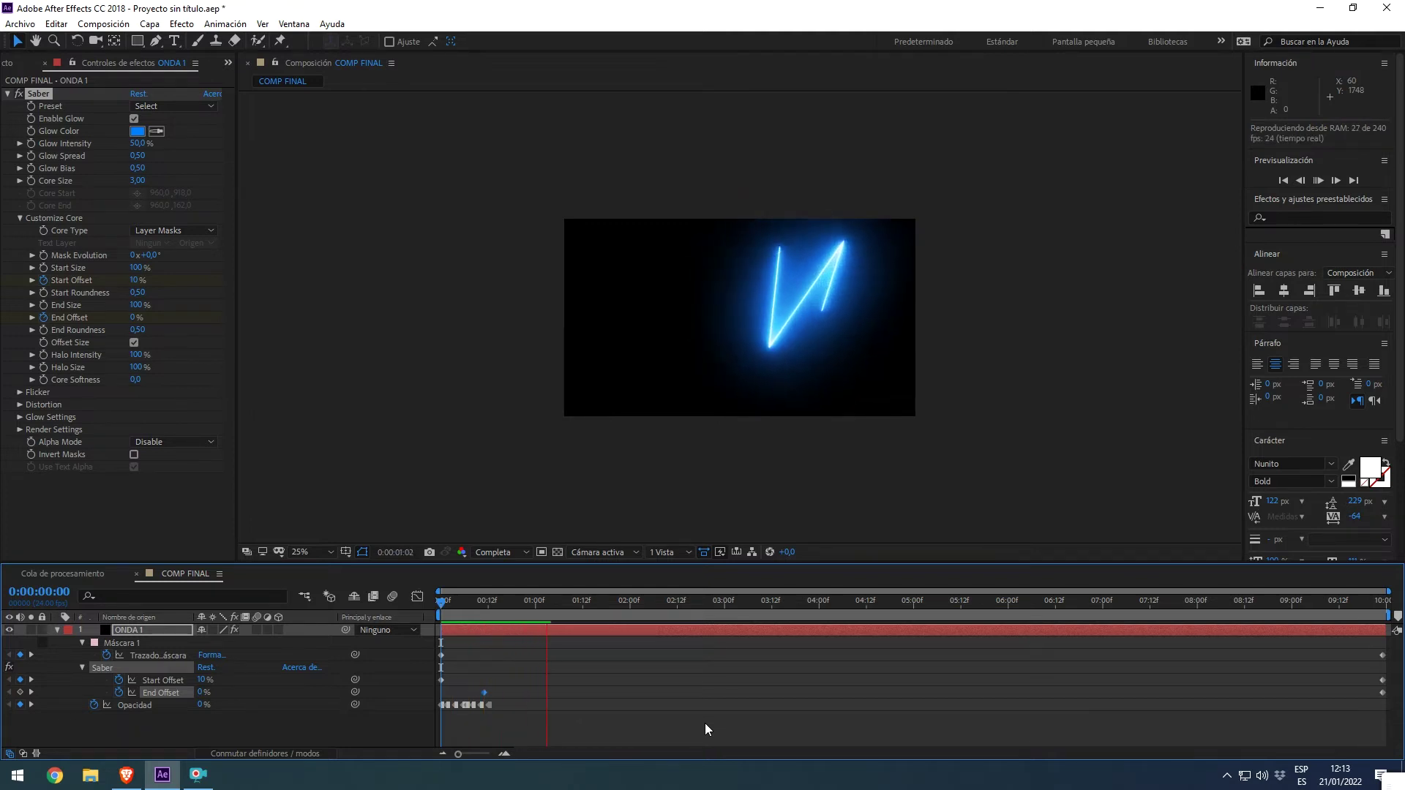
{"action": "key", "text": "space"}
{"action": "key", "text": "space"}
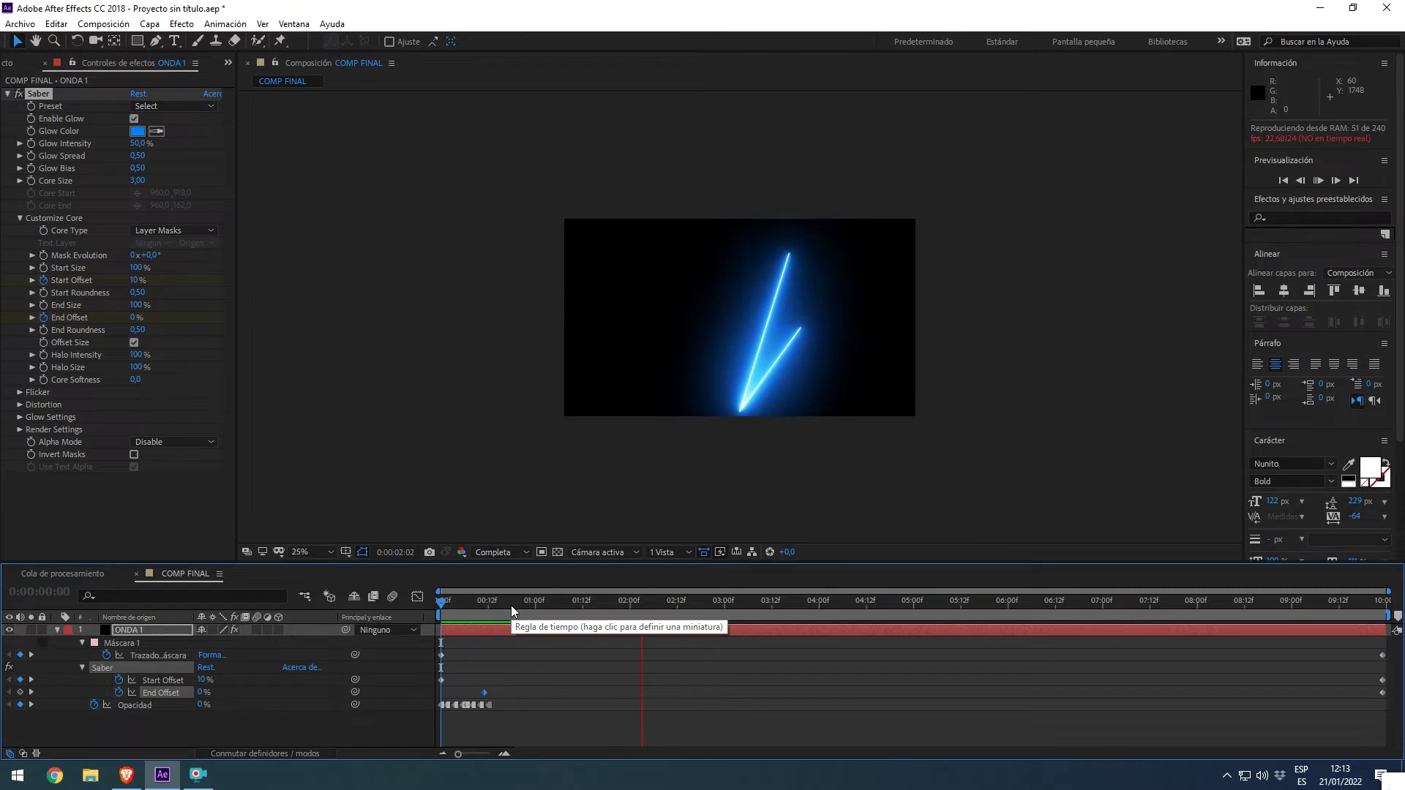
Paste the opacity flicker keyframes again at 0:00:00:14 and preview the repeat
{"action": "key", "text": "space"}
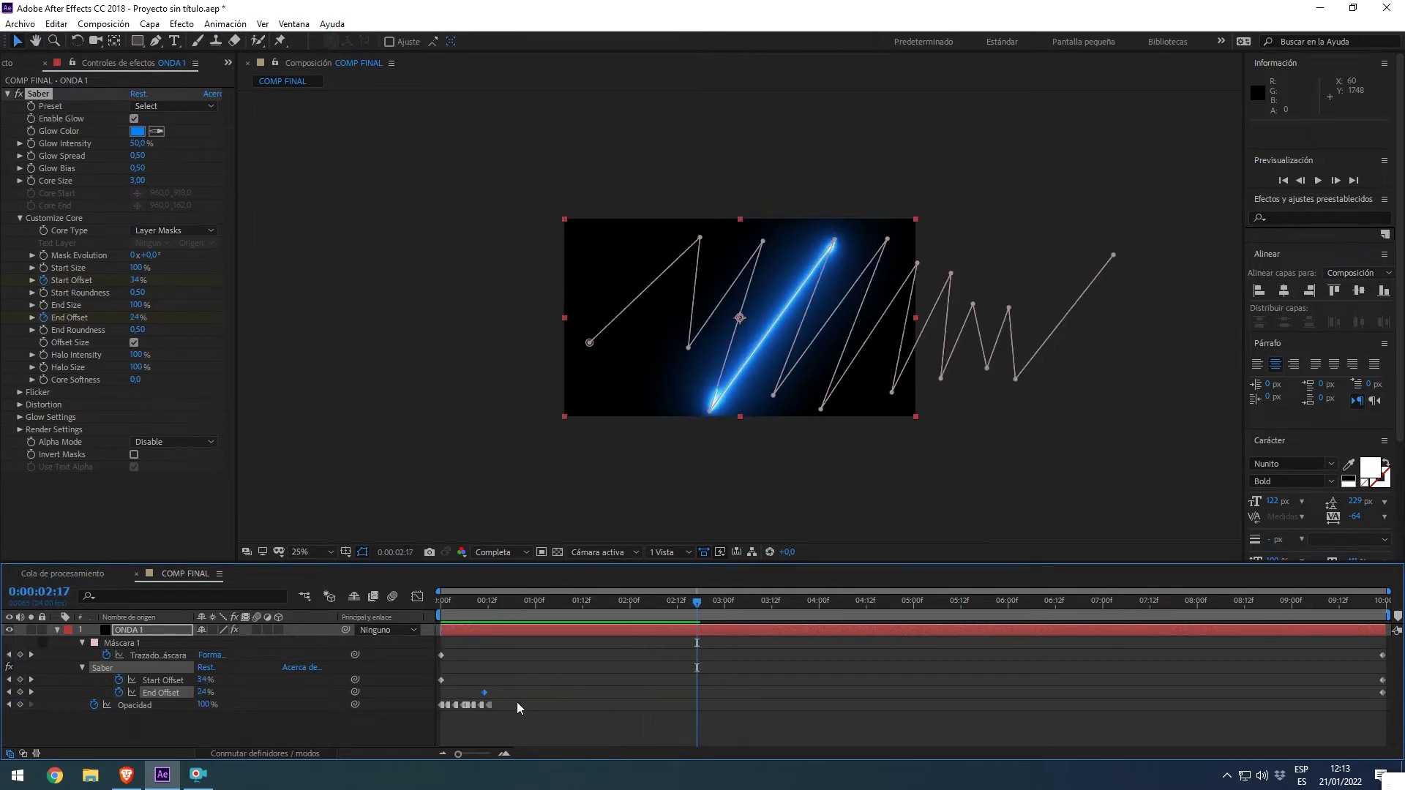
{"action": "left_click_drag", "start_coordinate": [517, 701], "coordinate": [414, 719]}
{"action": "left_click", "coordinate": [497, 603]}
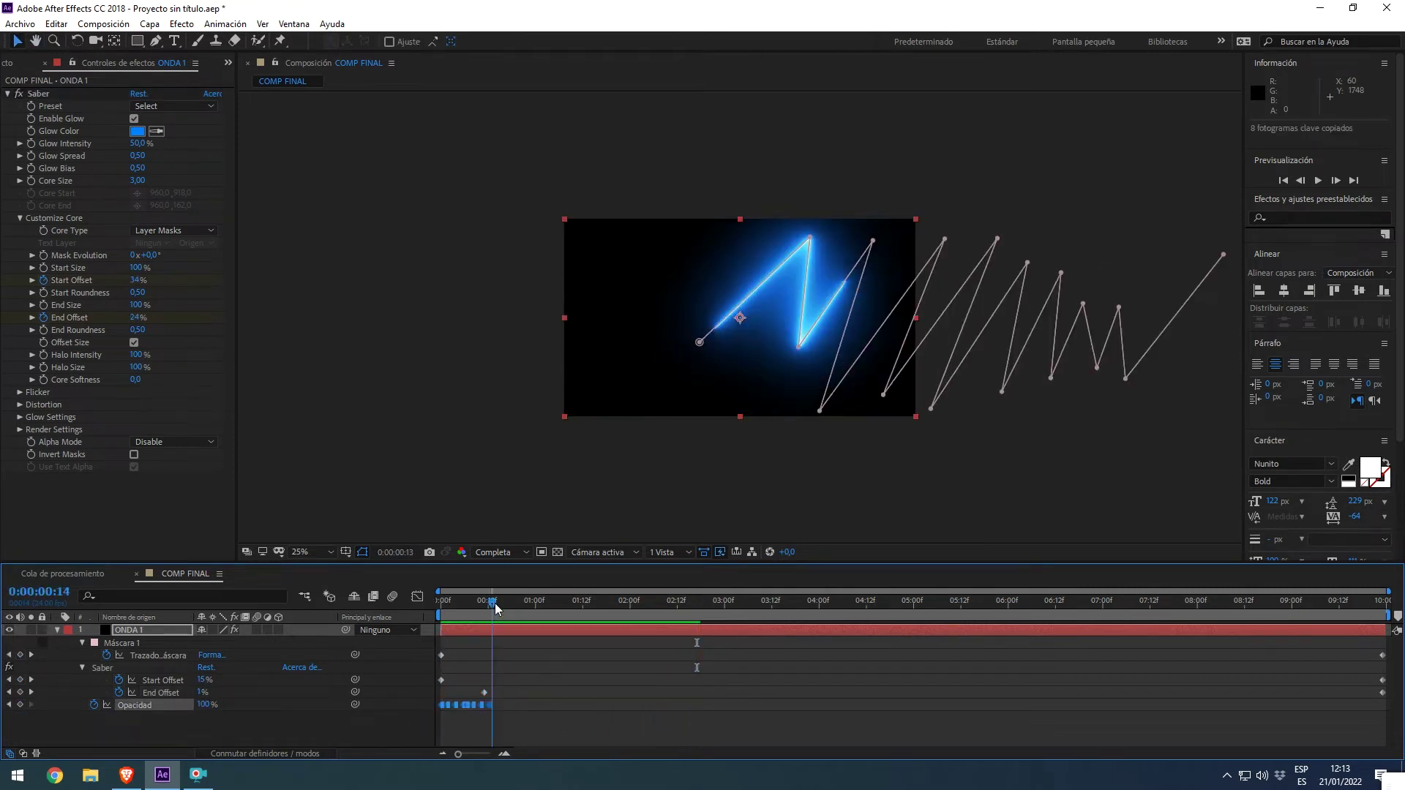
{"action": "key", "text": "ctrl+v"}
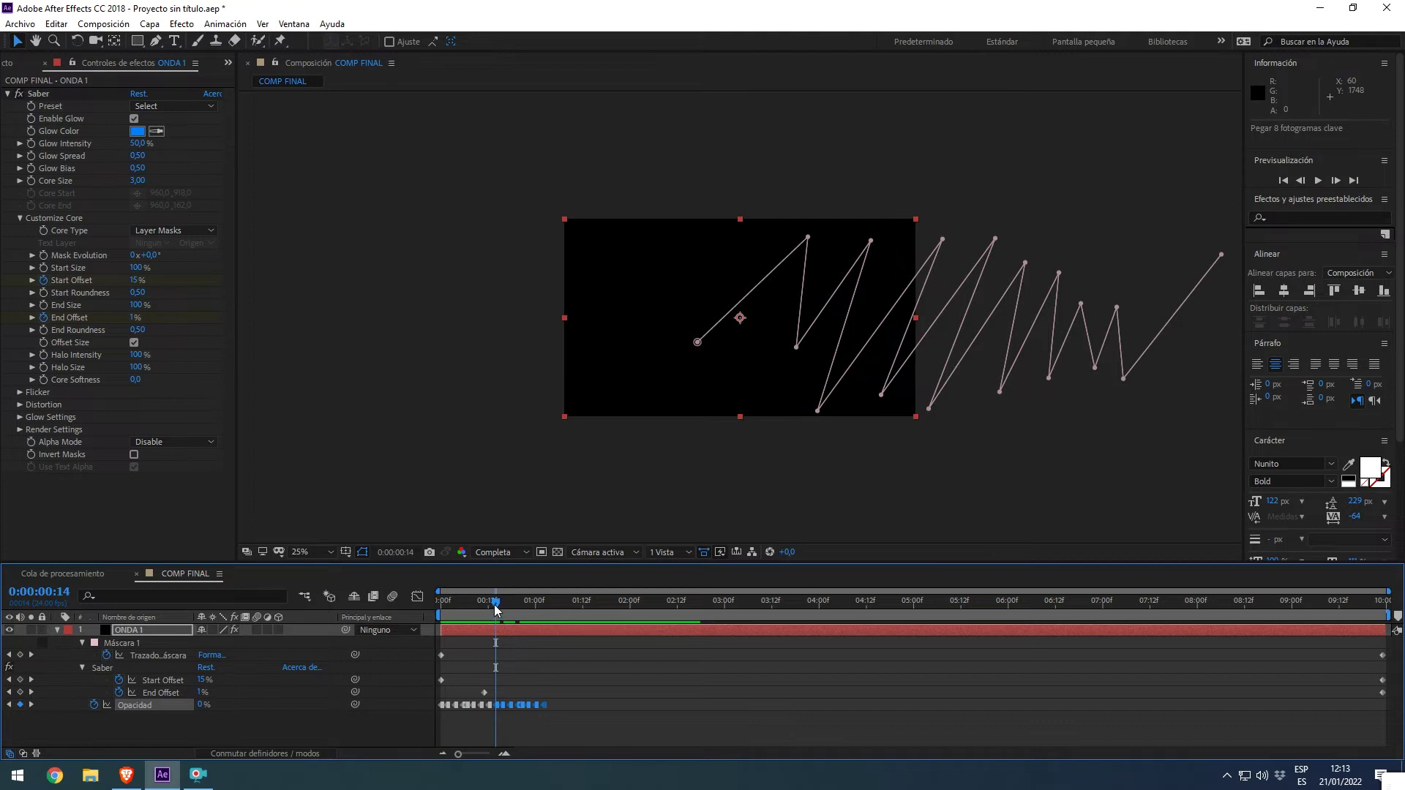
{"action": "key", "text": "space"}
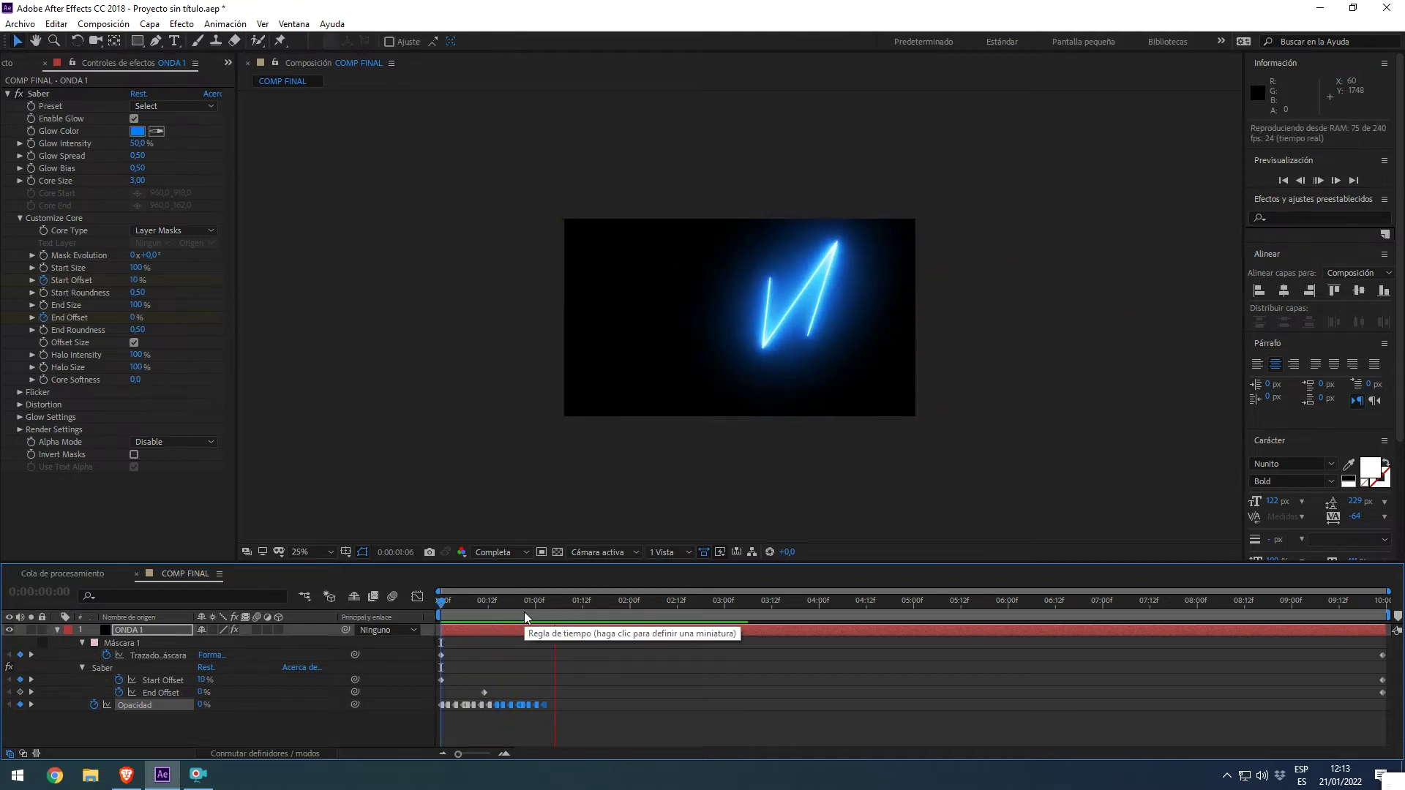
{"action": "key", "text": "space"}
Extend the flicker by pasting the opacity keyframes at 0:00:01:04, 0:00:02:08 and 0:00:04:17
{"action": "mouse_move", "coordinate": [584, 701]}
{"action": "left_mouse_down"}
{"action": "mouse_move", "coordinate": [366, 713]}
{"action": "mouse_move", "coordinate": [384, 708]}
{"action": "left_mouse_up"}
{"action": "left_click", "coordinate": [552, 608]}
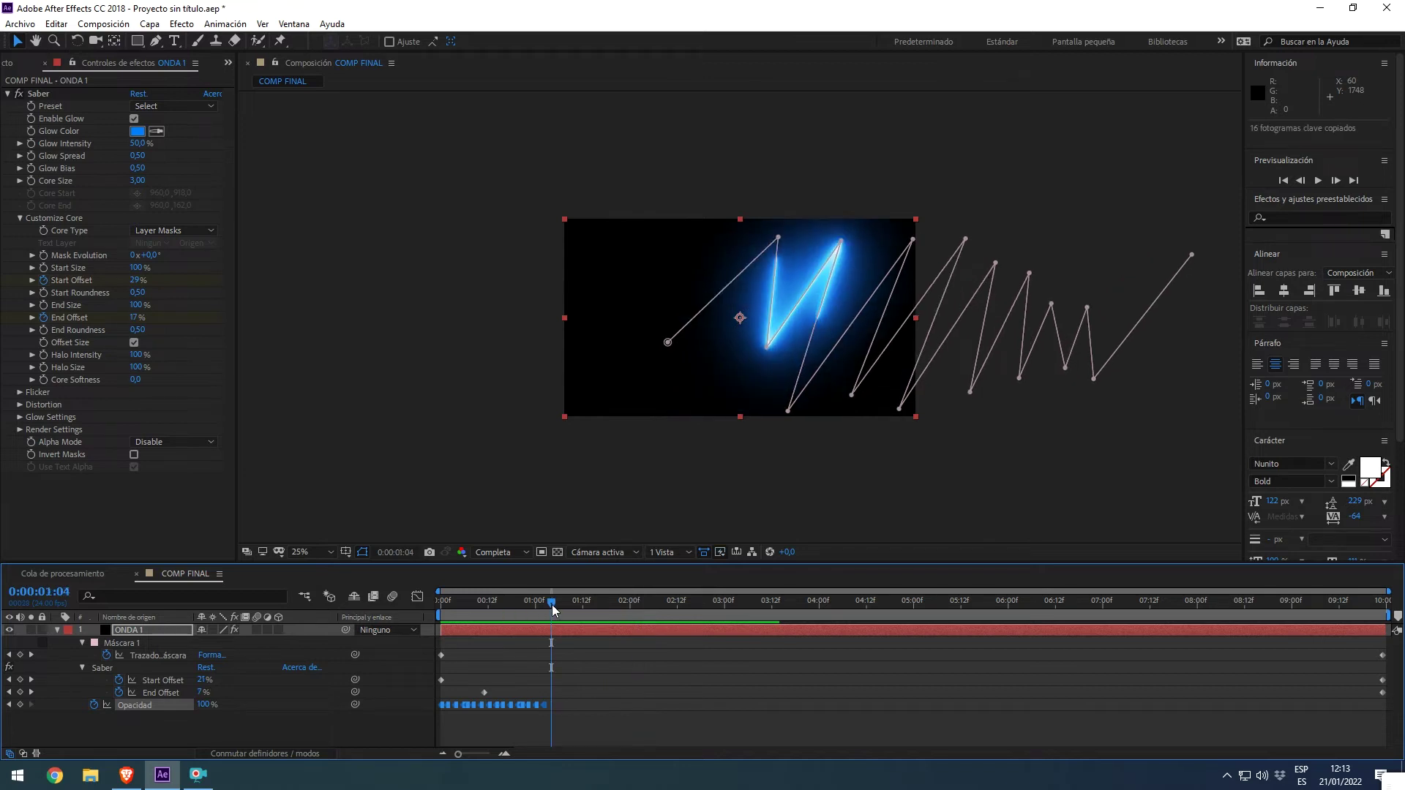
{"action": "key", "text": "ctrl+v"}
{"action": "left_click_drag", "start_coordinate": [691, 682], "coordinate": [392, 712]}
{"action": "key", "text": "ctrl+c"}
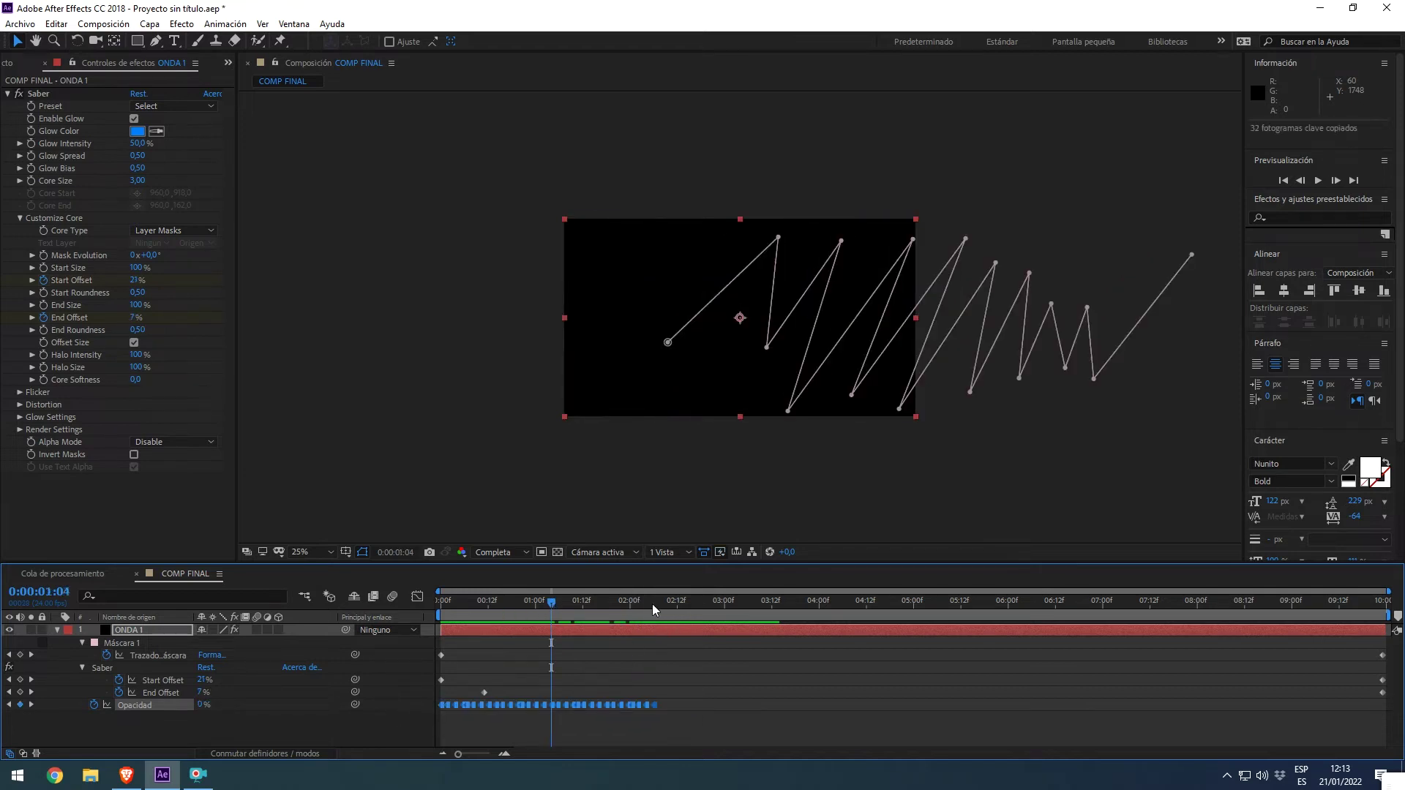
{"action": "left_click", "coordinate": [661, 605]}
{"action": "key", "text": "ctrl+v"}
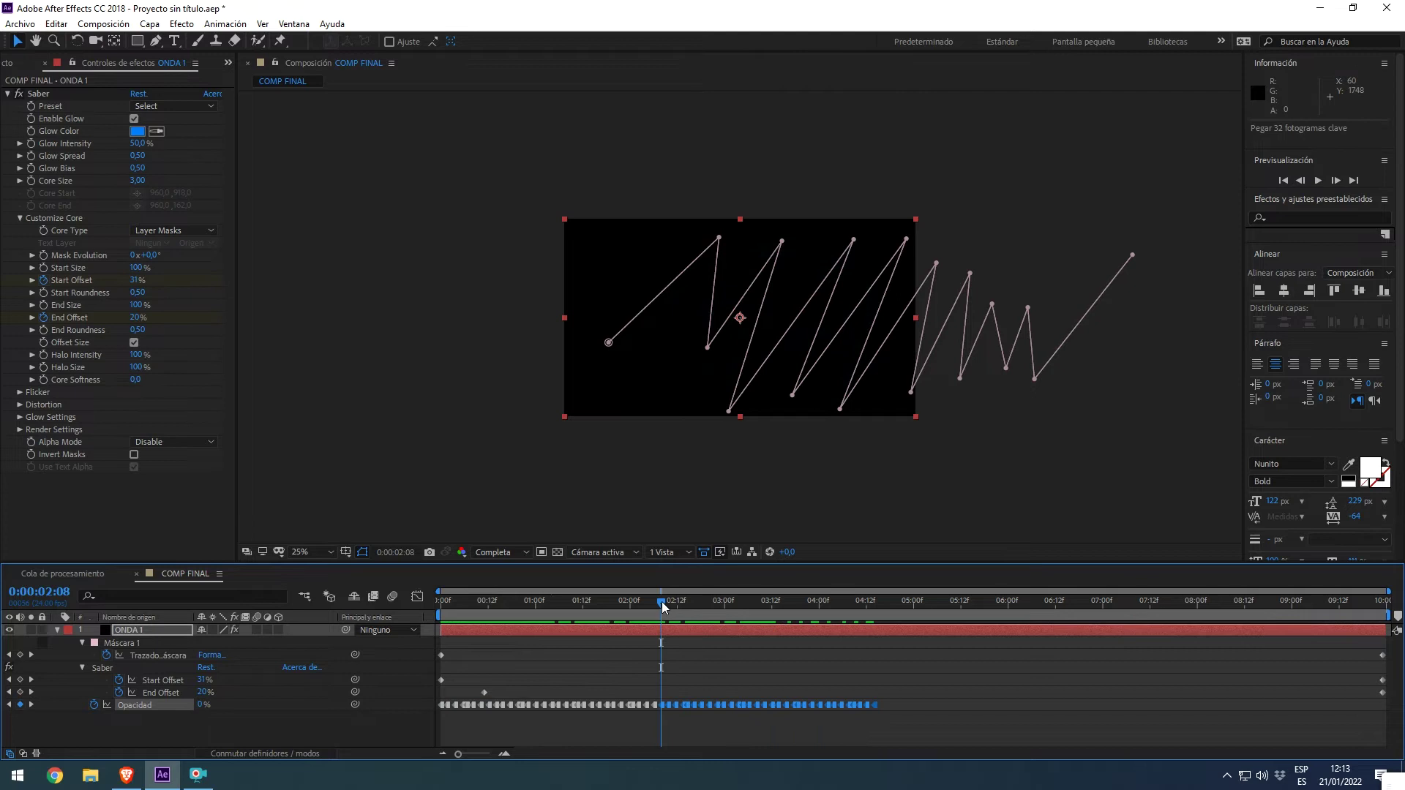
{"action": "left_click", "coordinate": [885, 611]}
{"action": "key", "text": "ctrl+v"}
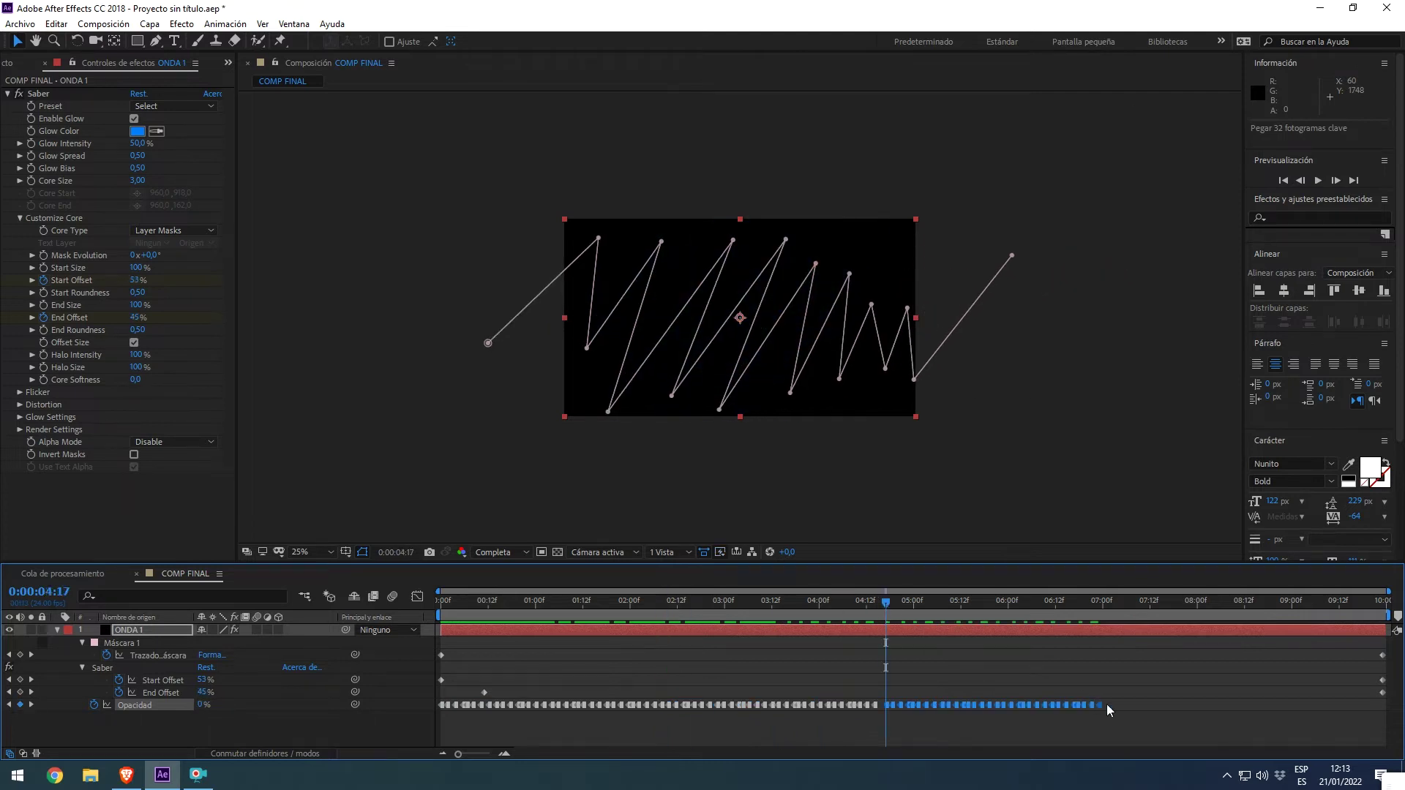
Copy all 96 opacity keyframes, paste them at 0:00:07:02 and preview the glowing stroke
{"action": "left_click_drag", "start_coordinate": [789, 730], "coordinate": [423, 698]}
{"action": "key", "text": "ctrl+c"}
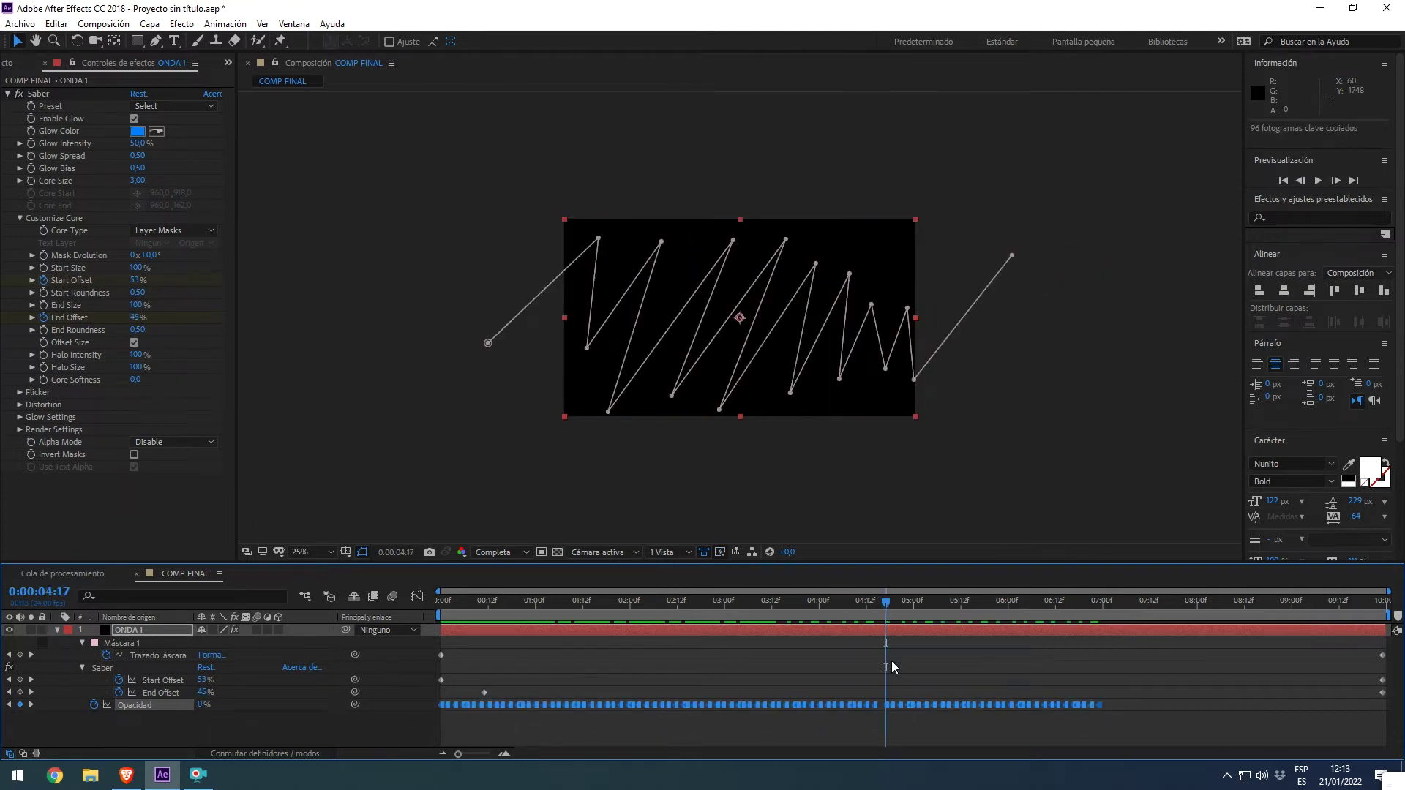
{"action": "left_click", "coordinate": [1106, 614]}
{"action": "key", "text": "ctrl+v"}
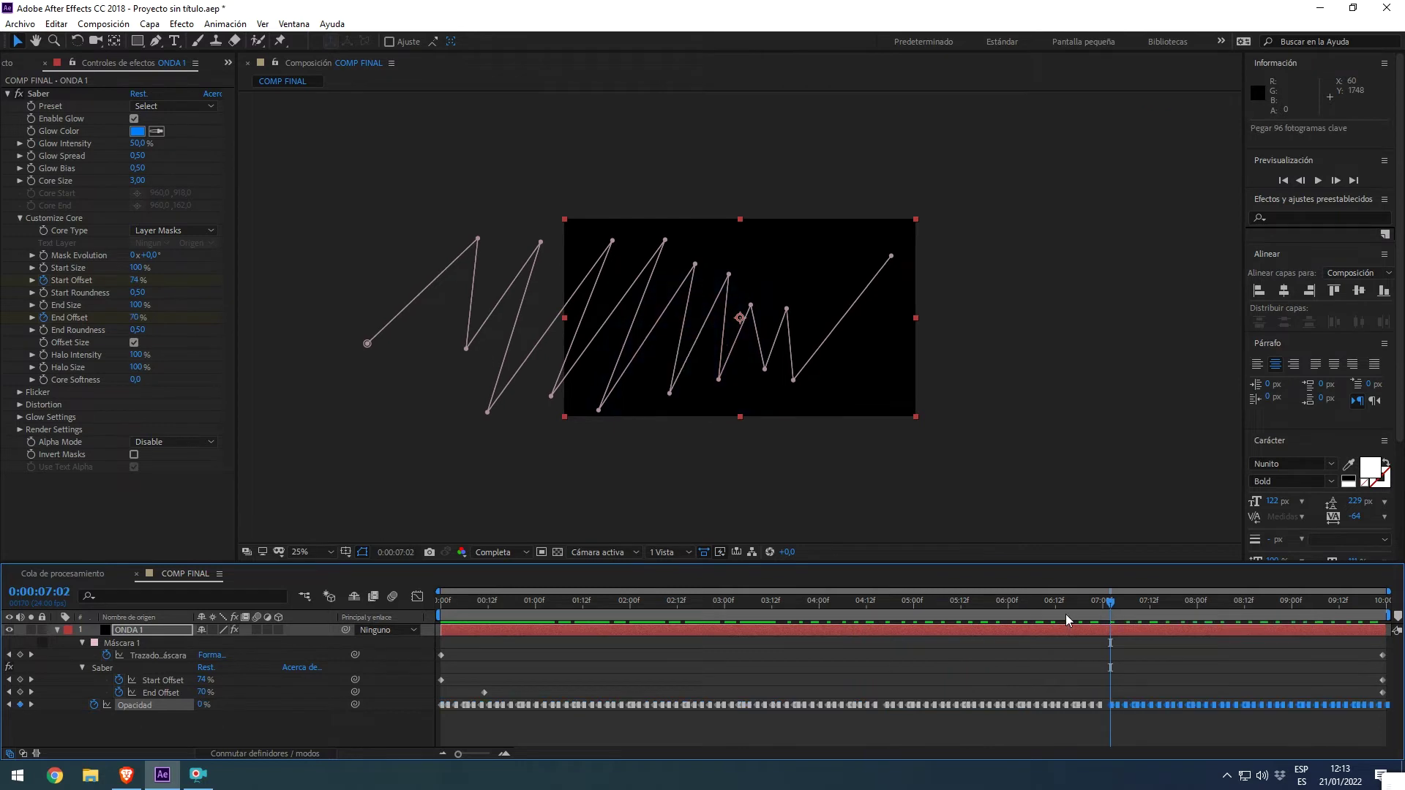
{"action": "key", "text": "space"}
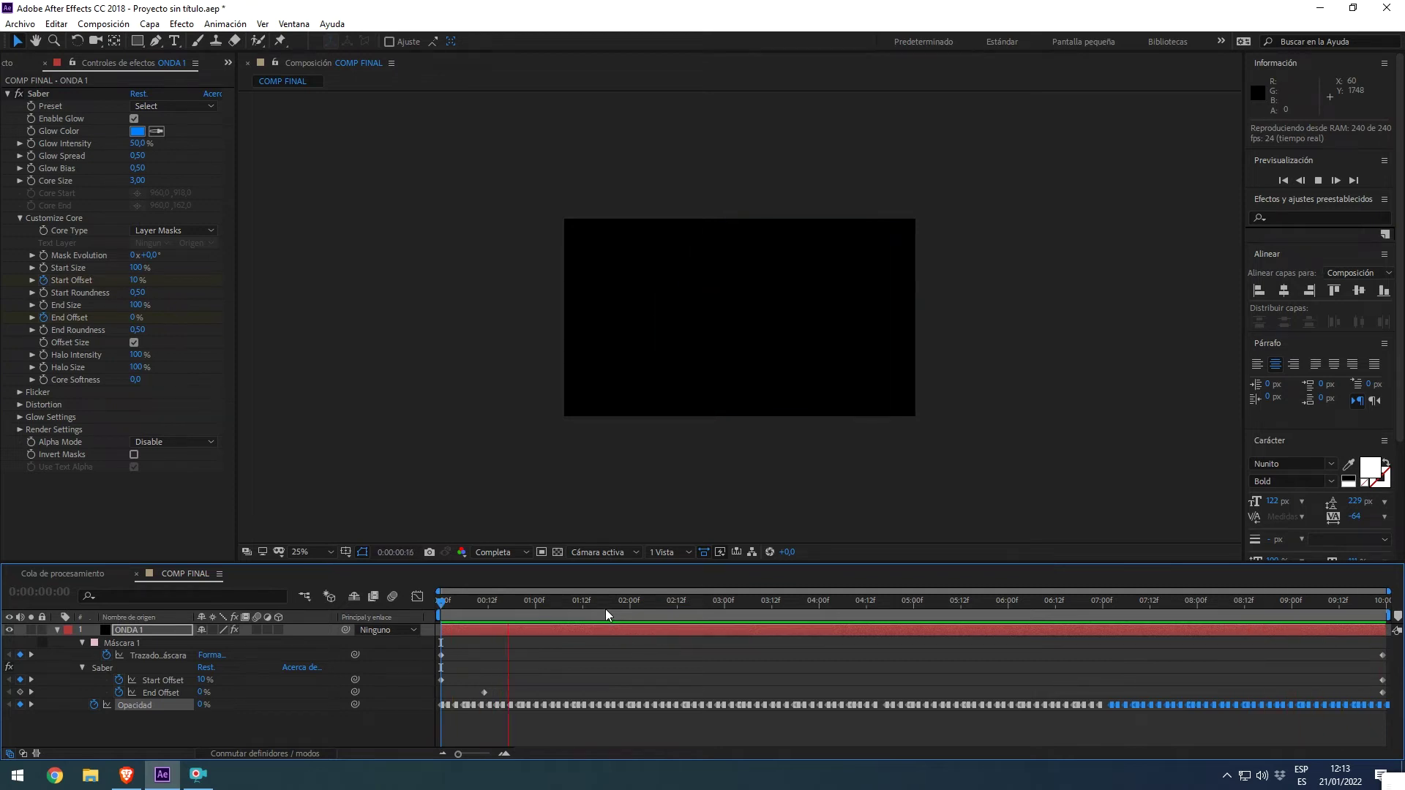
At frame 0 lower Start Offset to 2% and nudge the End Offset keyframe earlier
{"action": "left_click", "coordinate": [457, 609]}
{"action": "left_click_drag", "start_coordinate": [457, 608], "coordinate": [442, 608]}
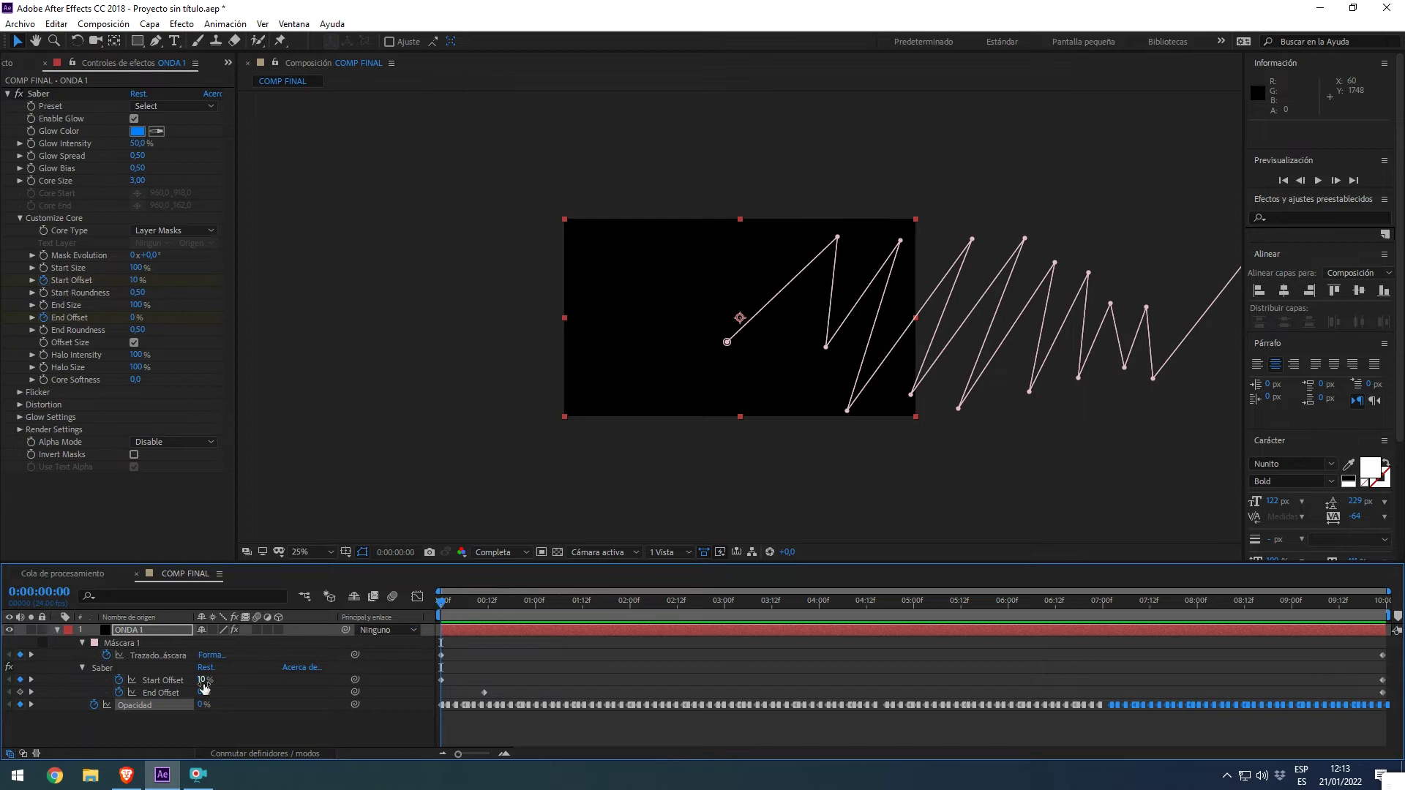
{"action": "left_click_drag", "start_coordinate": [199, 681], "coordinate": [196, 681]}
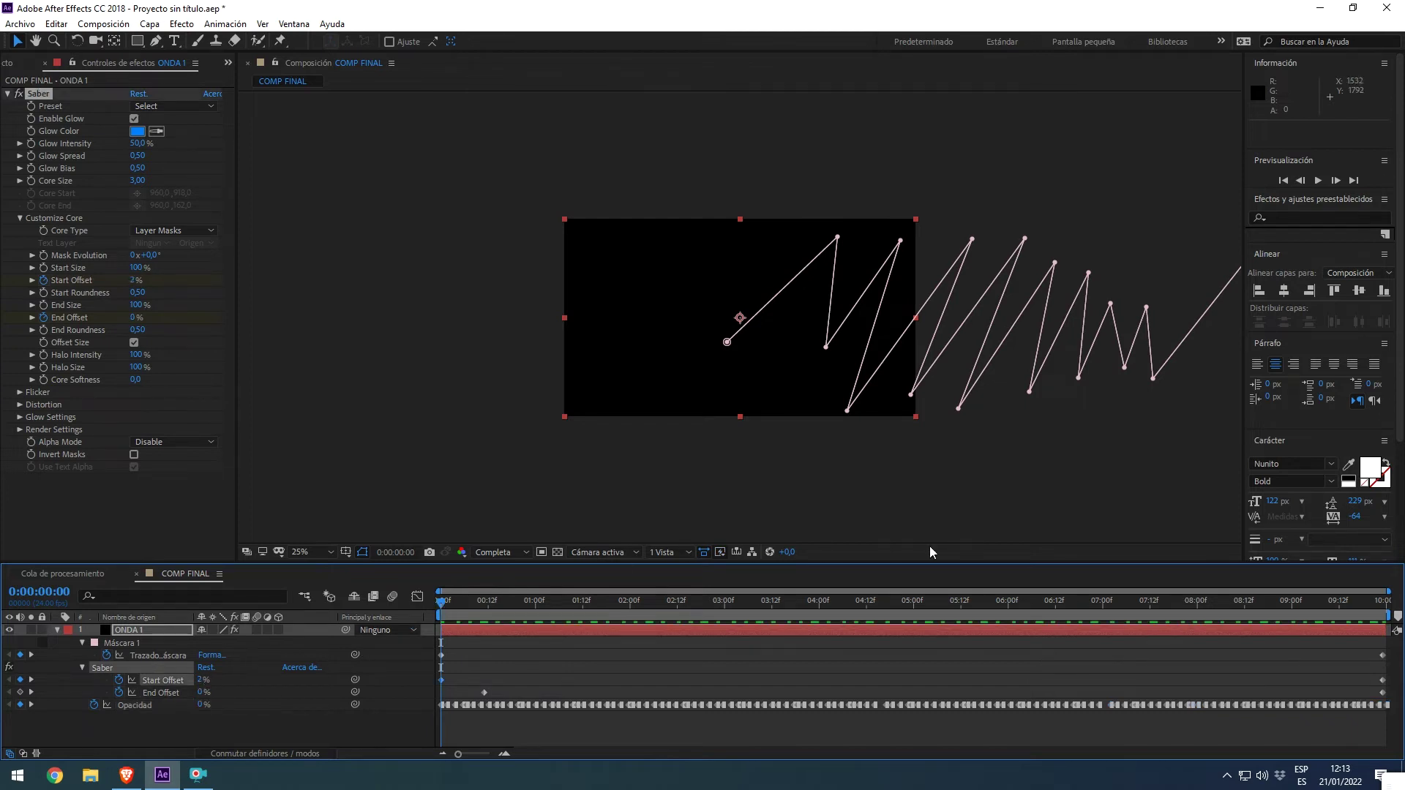
{"action": "key", "text": "space"}
{"action": "key", "text": "space"}
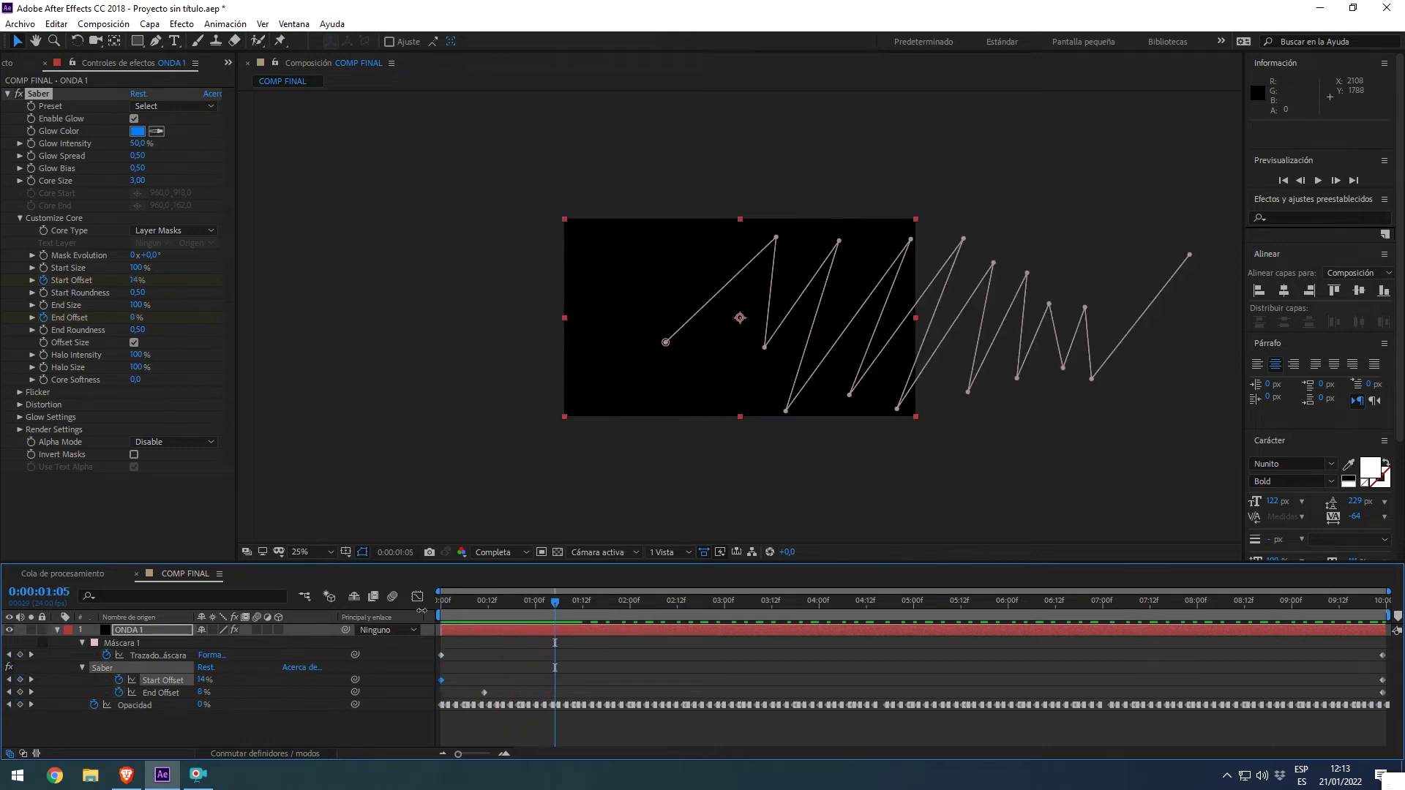
{"action": "left_click_drag", "start_coordinate": [485, 693], "coordinate": [453, 693]}
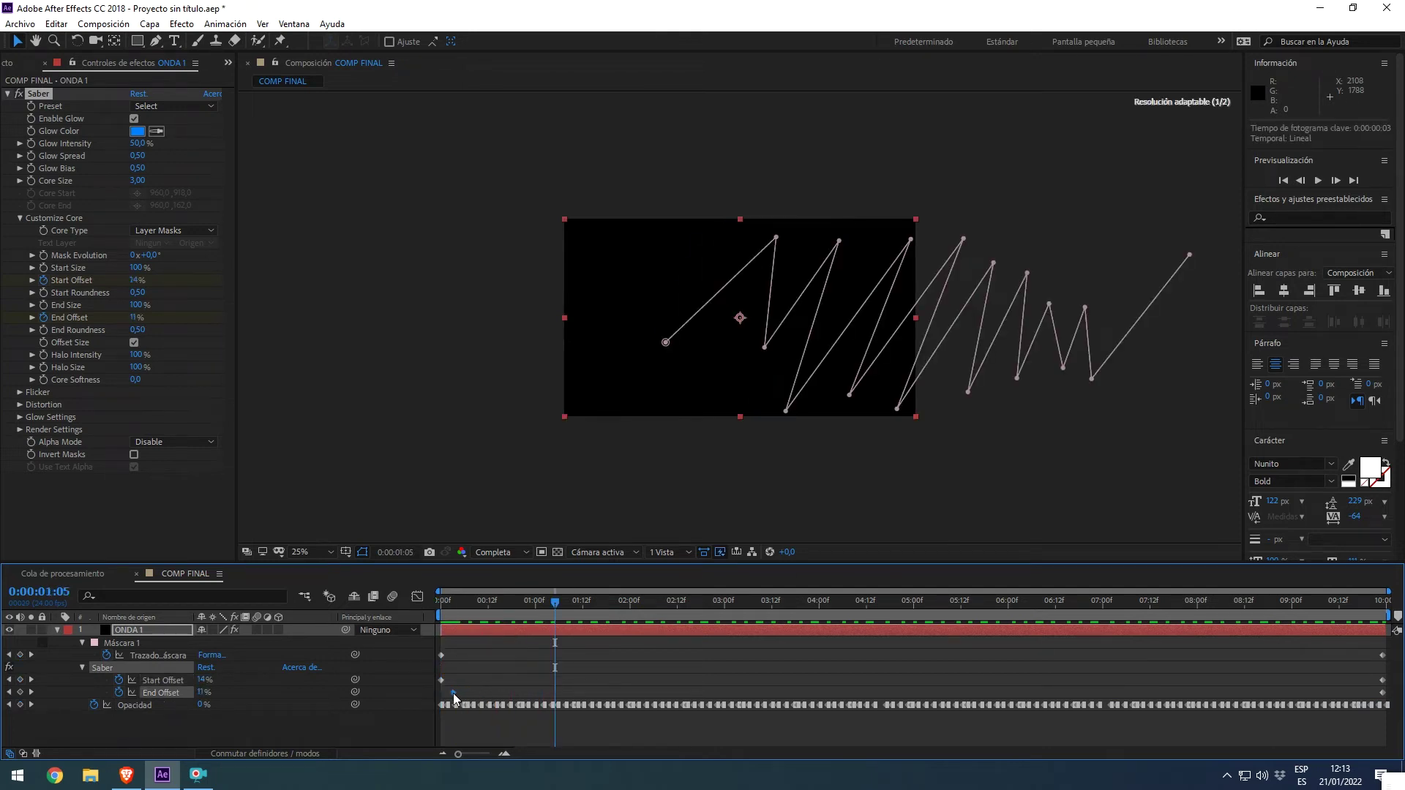
{"action": "key", "text": "space"}
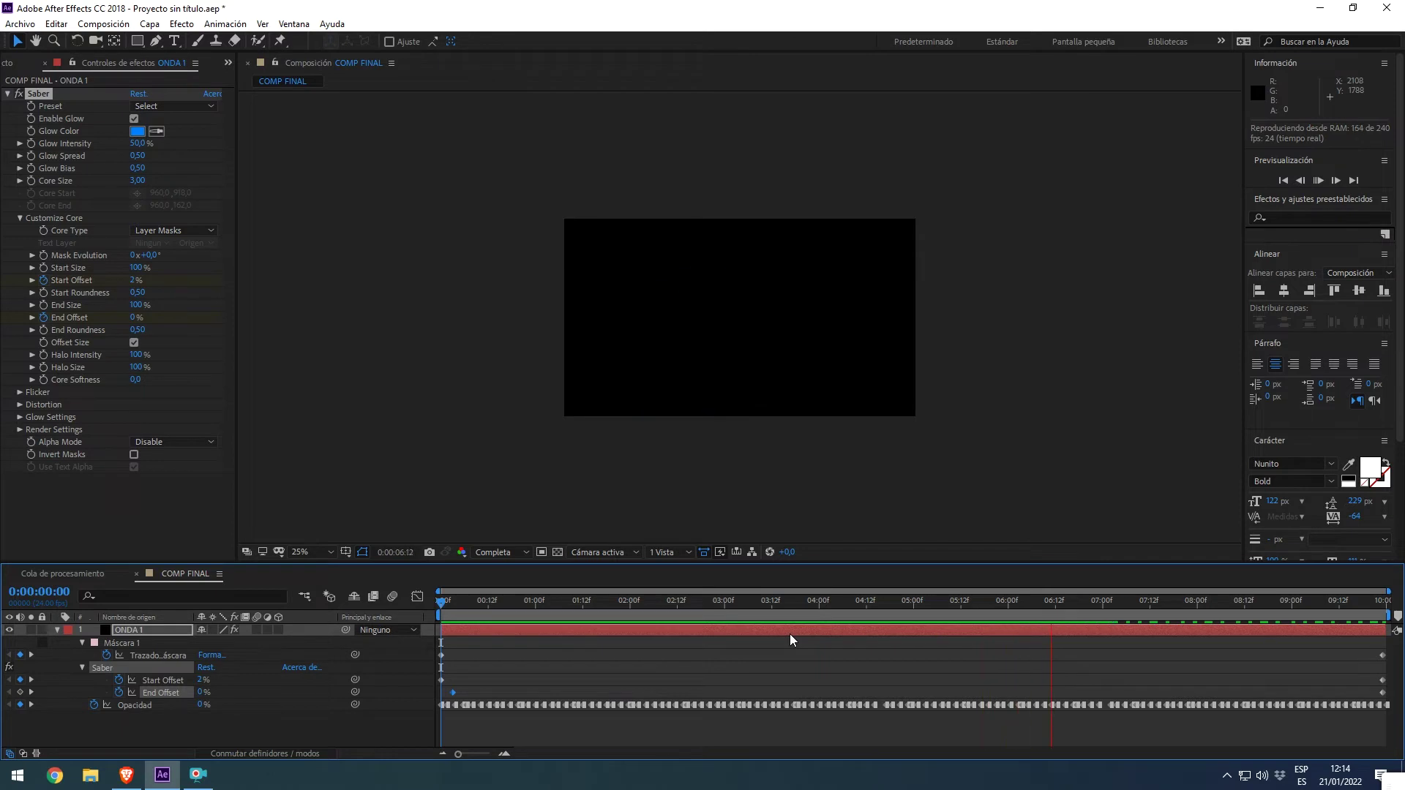
Select the stroke's ending path and offset keyframes and preview the animation from the start
{"action": "mouse_move", "coordinate": [1372, 650]}
{"action": "left_mouse_down"}
{"action": "mouse_move", "coordinate": [1395, 699]}
{"action": "mouse_move", "coordinate": [854, 680]}
{"action": "left_mouse_up"}
{"action": "key", "text": "Home"}
{"action": "key", "text": "space"}
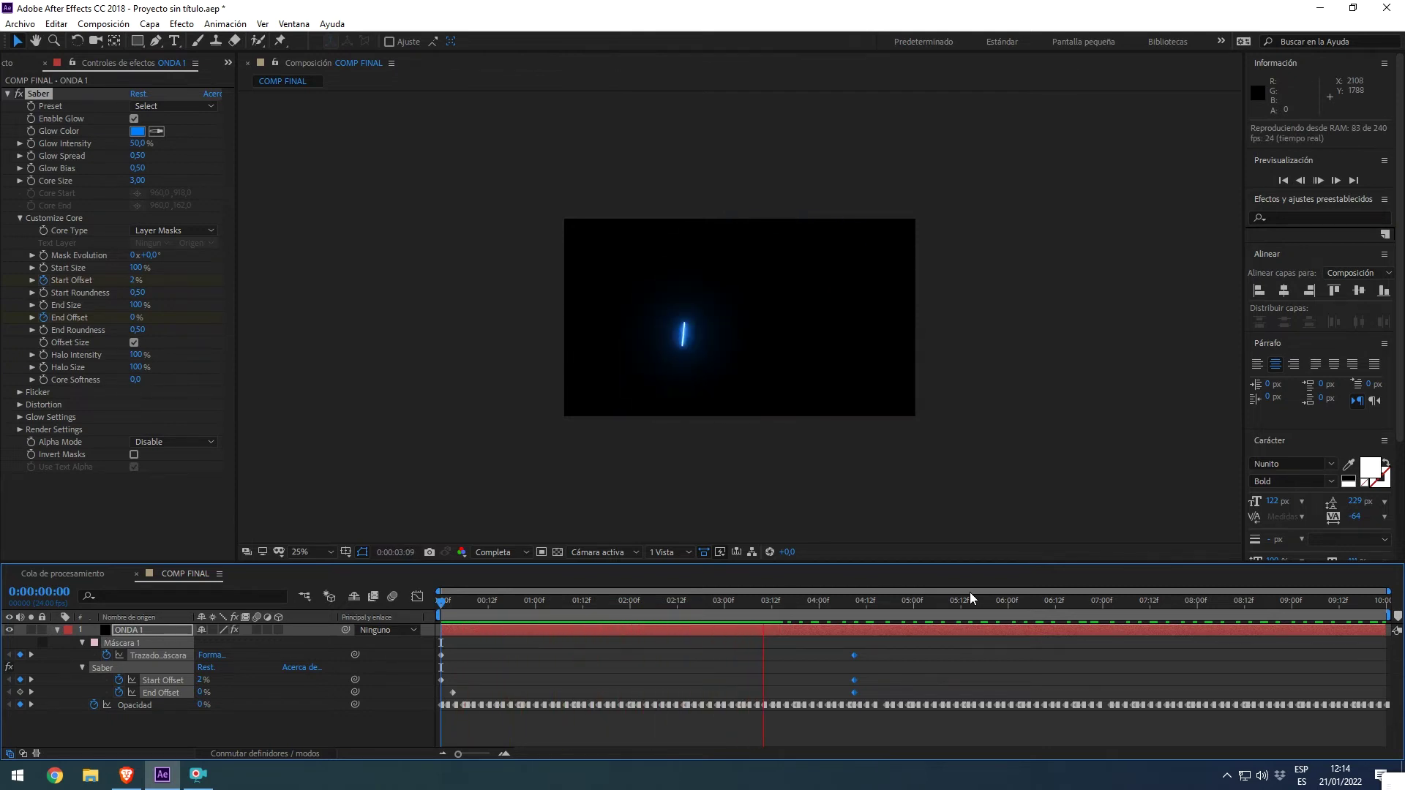
{"action": "key", "text": "space"}
{"action": "key", "text": "space"}
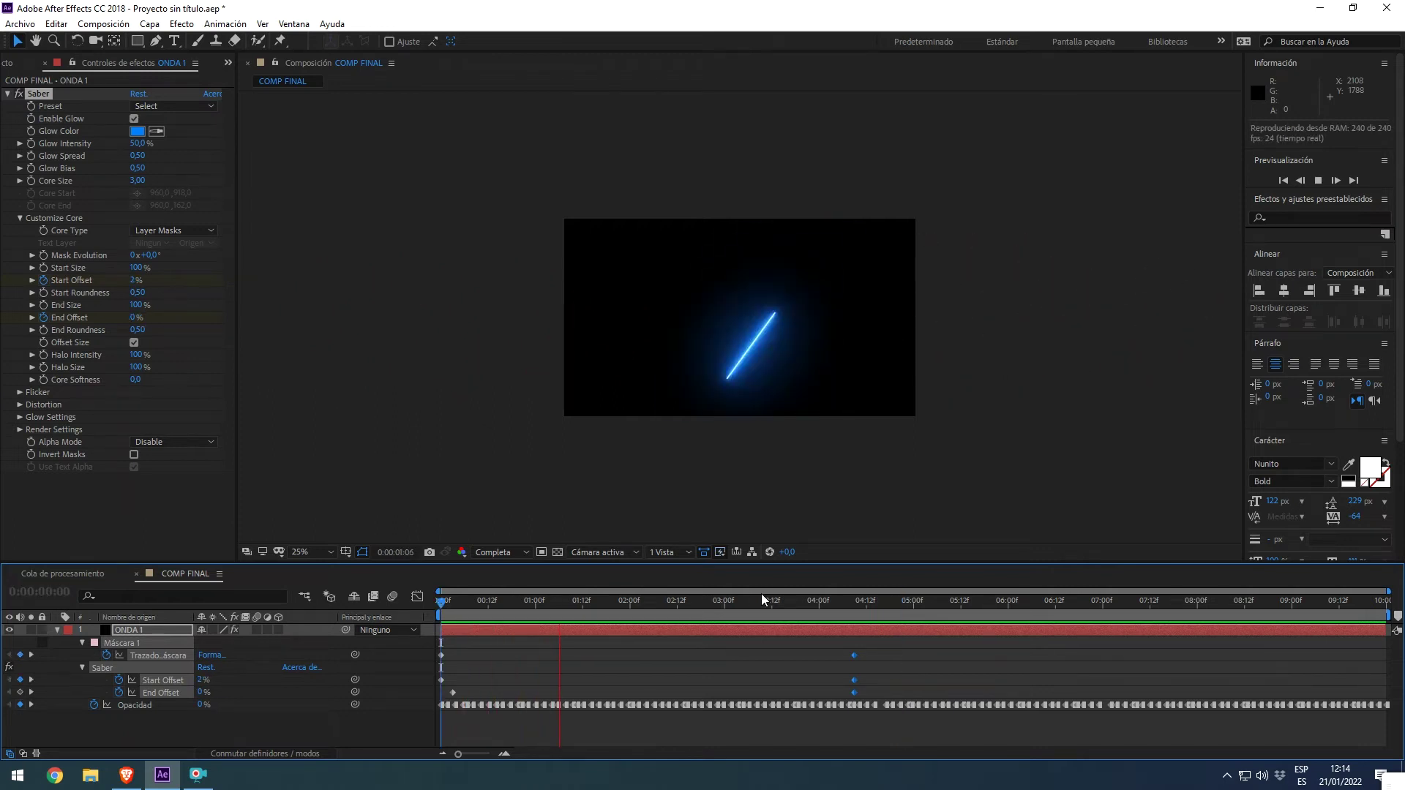
{"action": "key", "text": "space"}
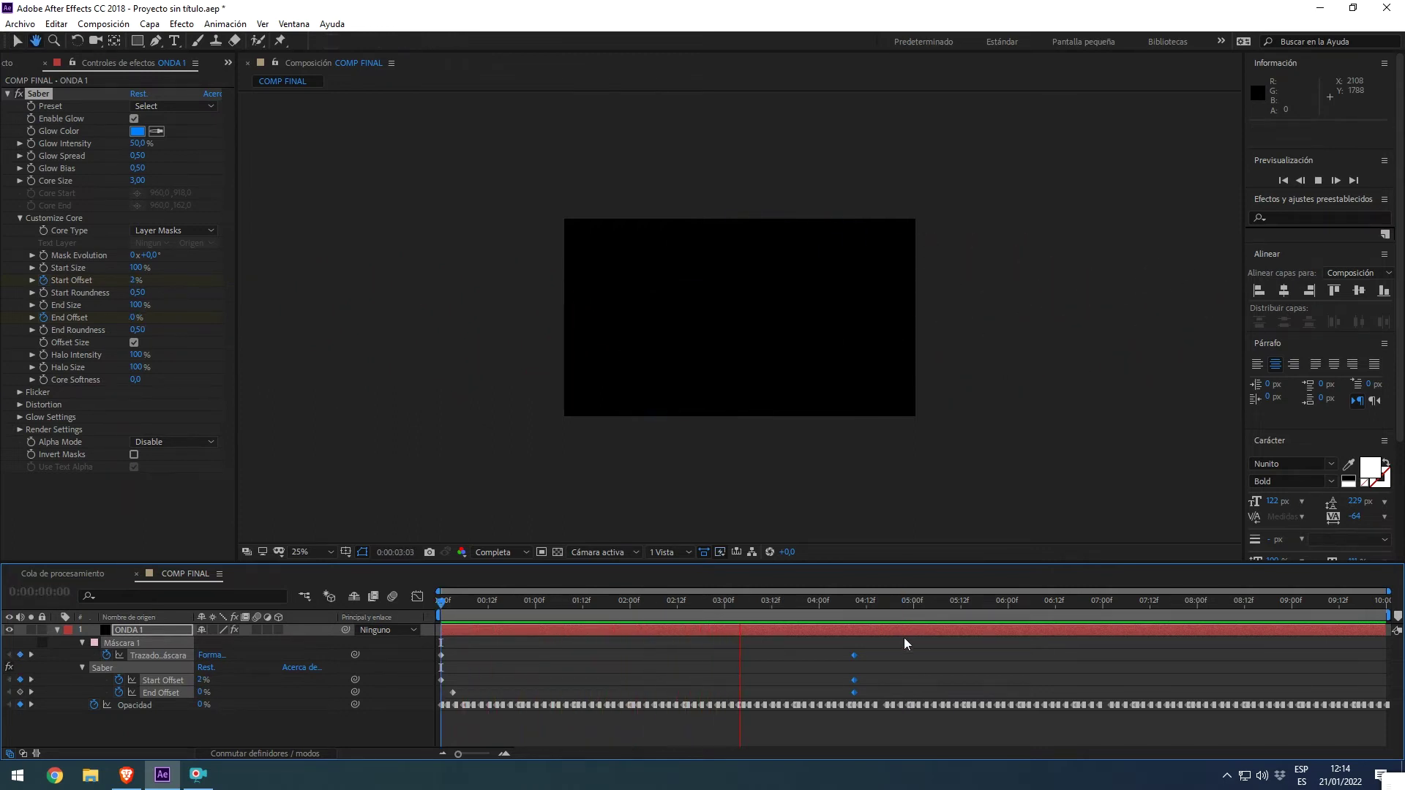
{"action": "left_click_drag", "start_coordinate": [898, 648], "coordinate": [389, 698]}
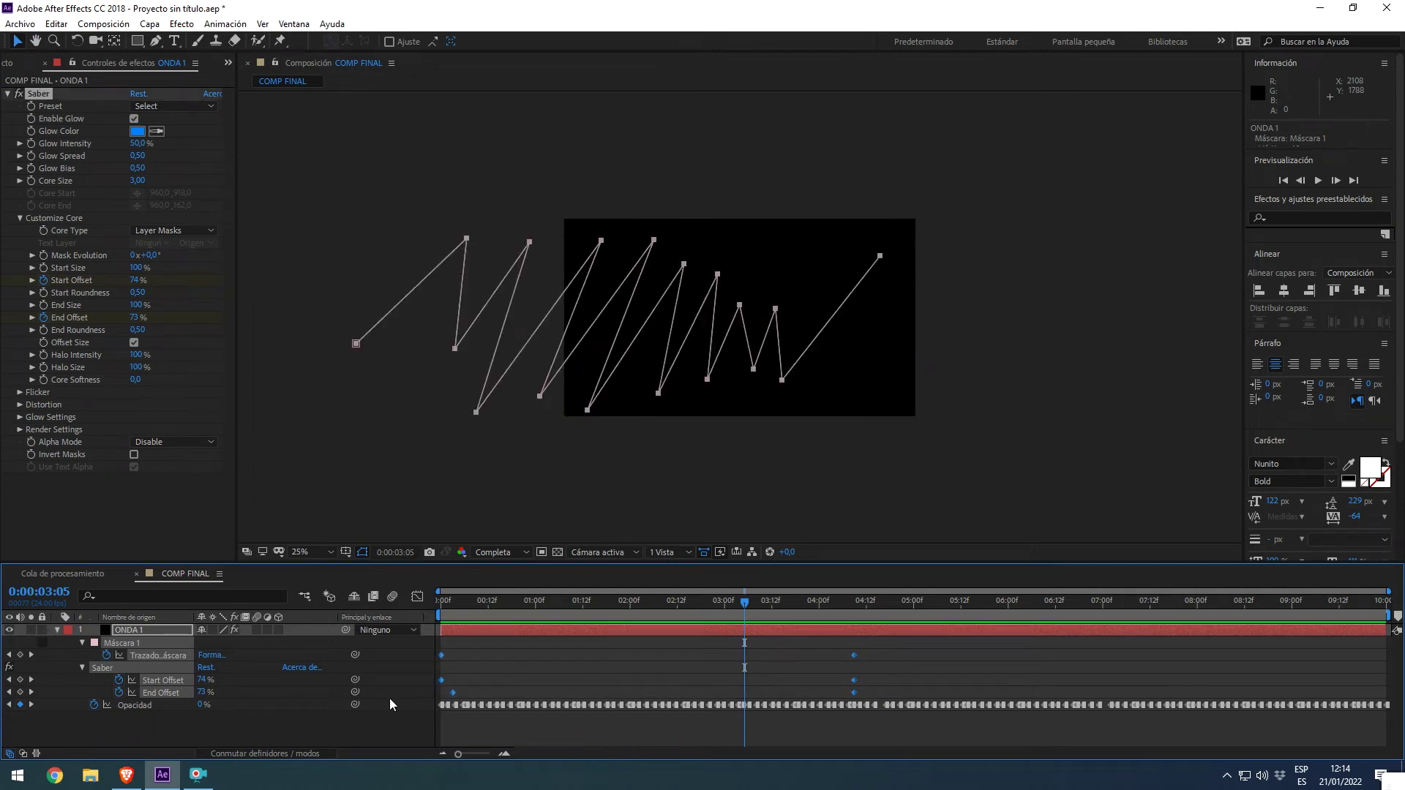
{"action": "left_click", "coordinate": [420, 600]}
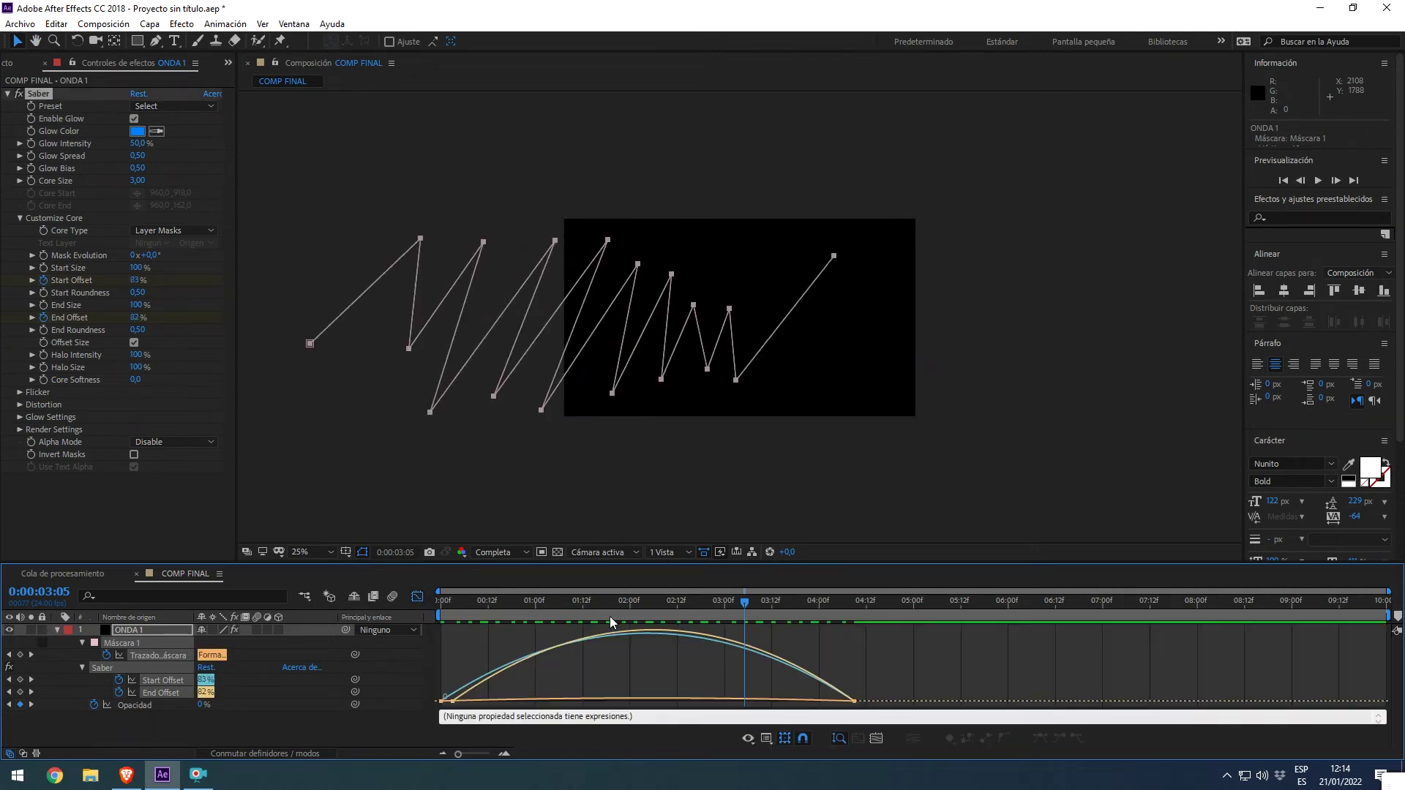
{"action": "left_click", "coordinate": [785, 696]}
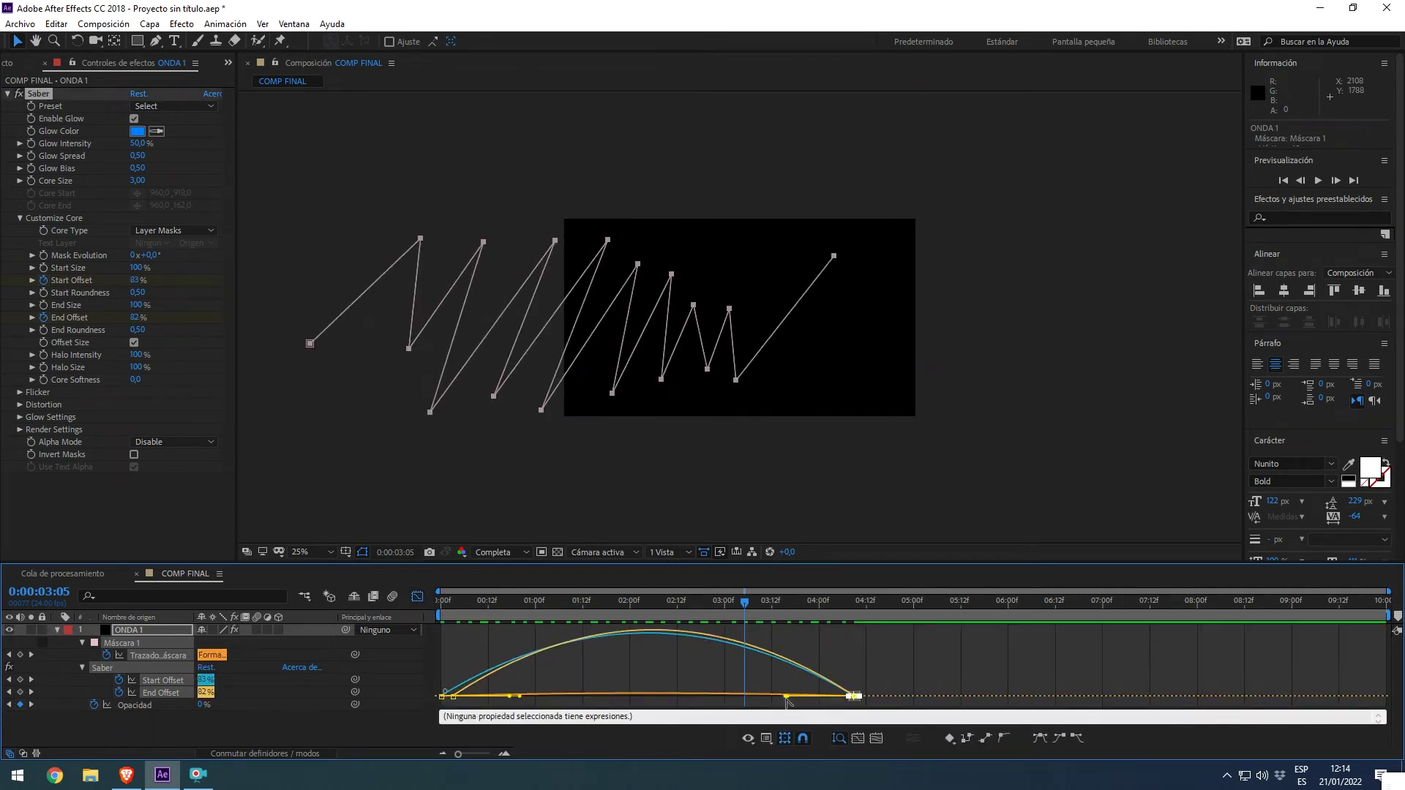
{"action": "left_click_drag", "start_coordinate": [785, 697], "coordinate": [697, 693]}
{"action": "mouse_move", "coordinate": [524, 688]}
{"action": "left_mouse_down"}
{"action": "mouse_move", "coordinate": [419, 699]}
{"action": "mouse_move", "coordinate": [497, 701]}
{"action": "mouse_move", "coordinate": [486, 627]}
{"action": "left_mouse_up"}
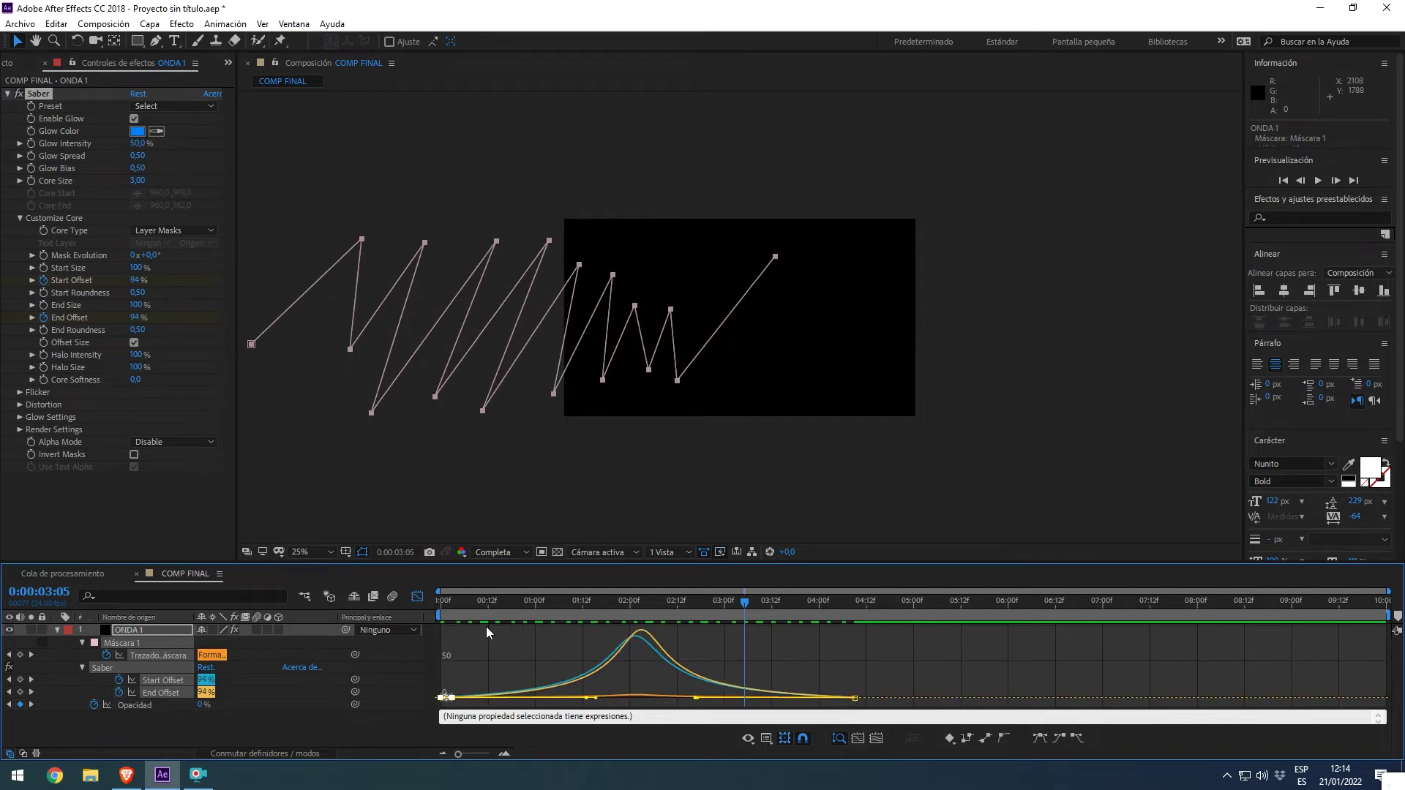
{"action": "left_click", "coordinate": [417, 596]}
{"action": "key", "text": "space"}
{"action": "key", "text": "space"}
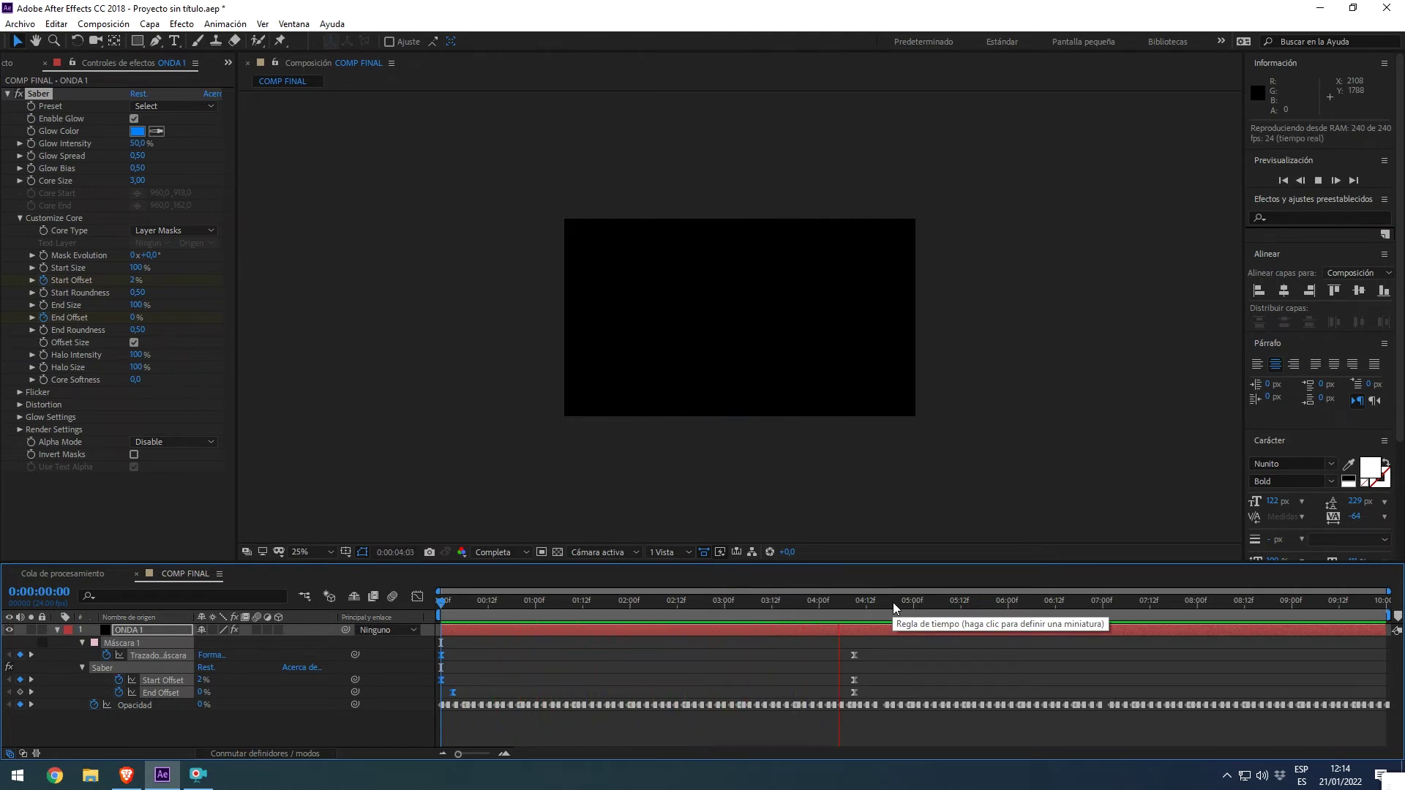
{"action": "key", "text": "space"}
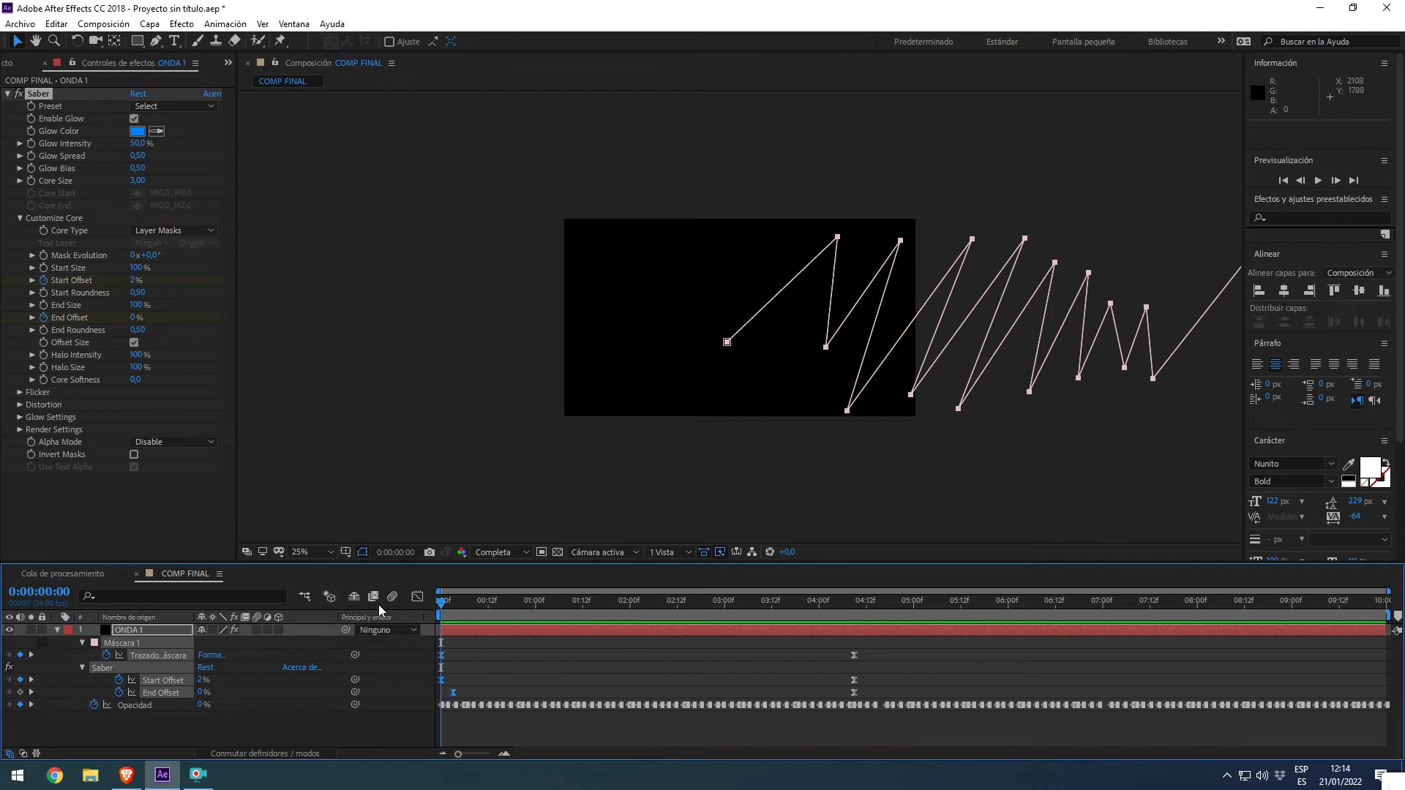
{"action": "key", "text": "space"}
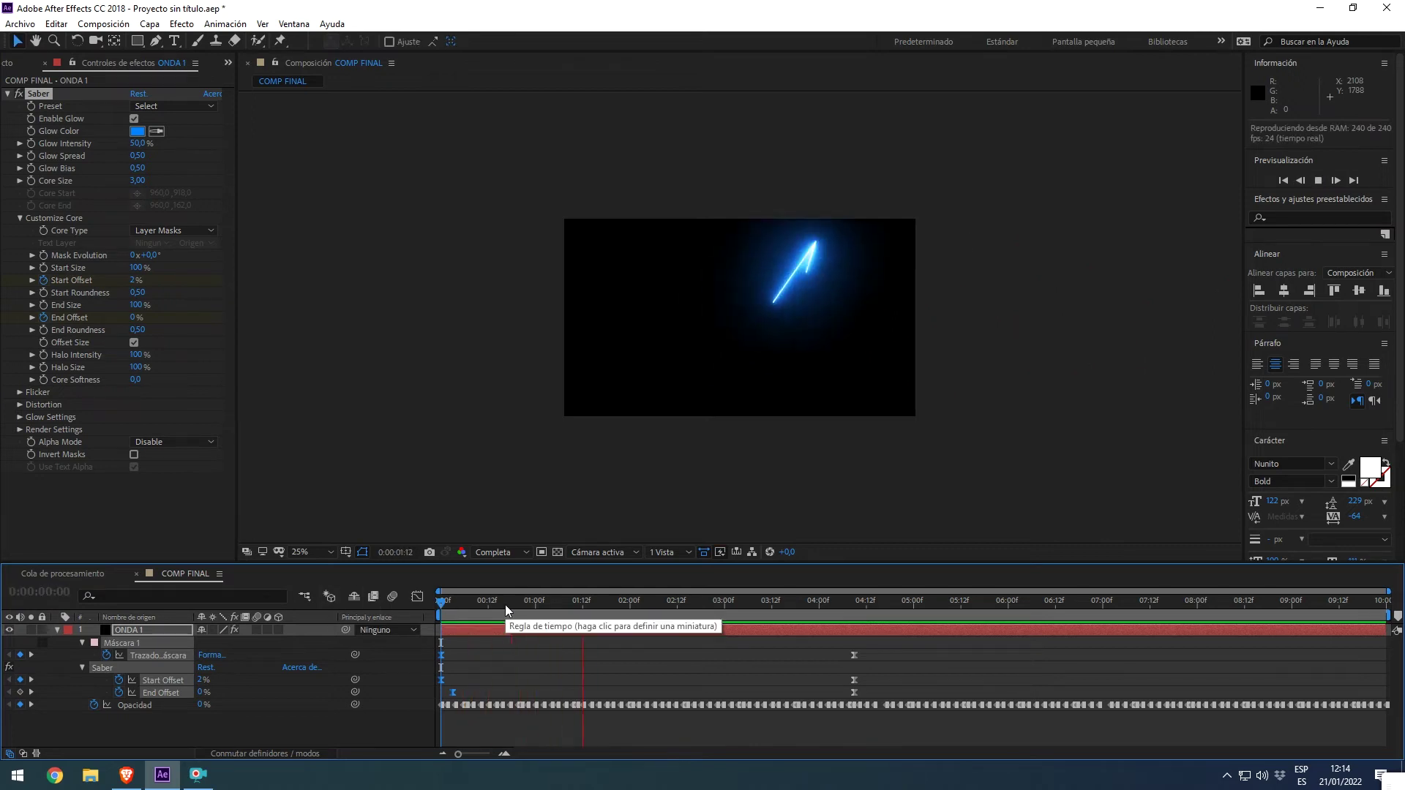
{"action": "key", "text": "space"}
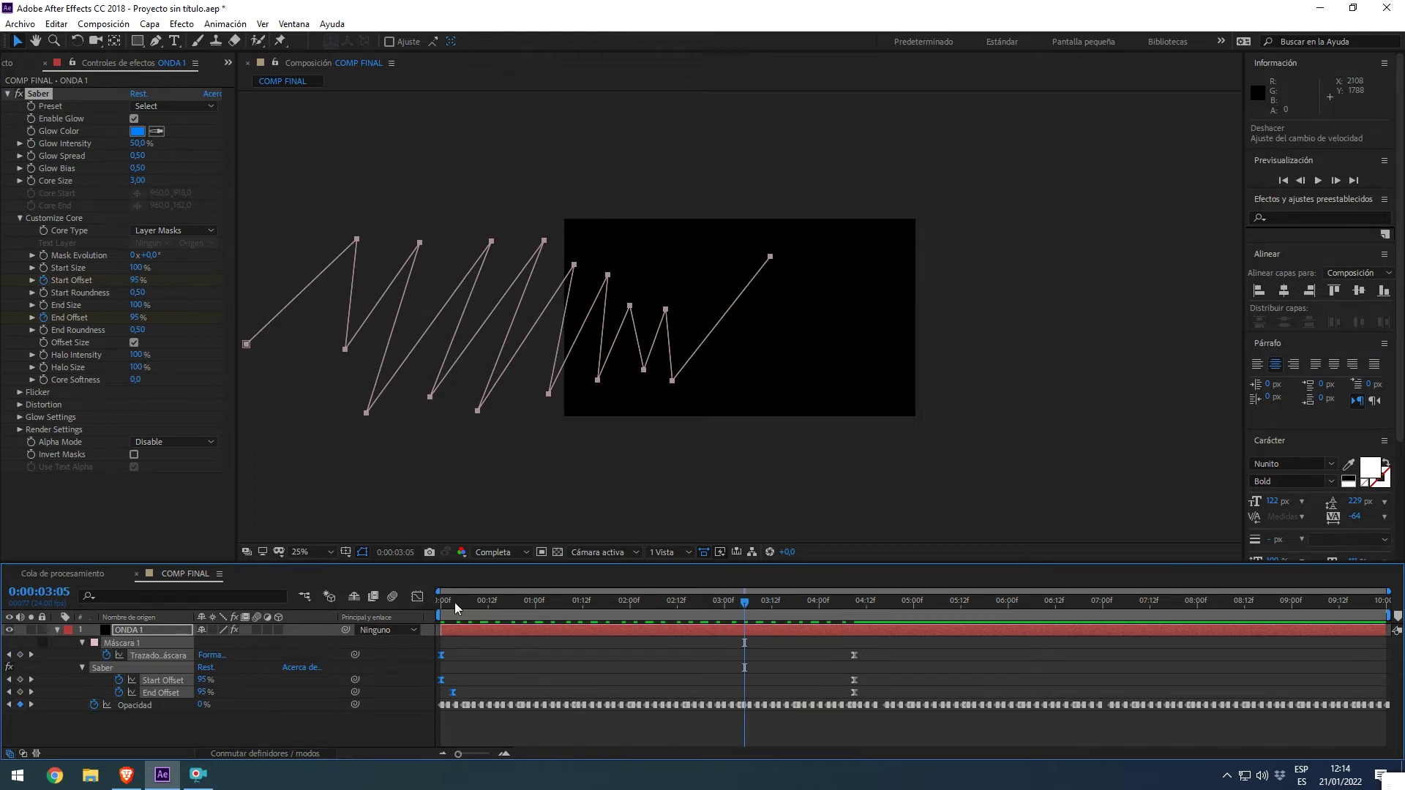
{"action": "key", "text": "Home"}
{"action": "key", "text": "space"}
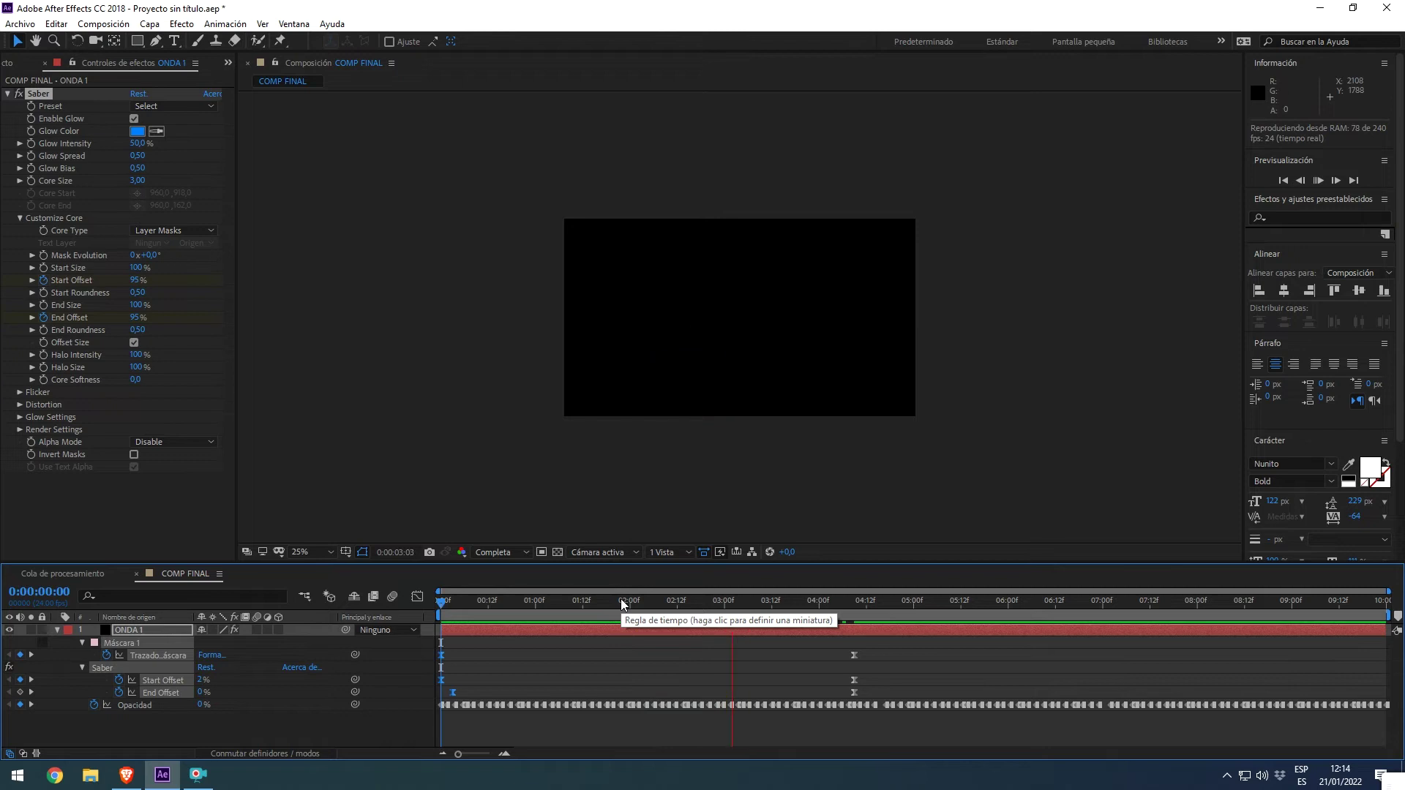
{"action": "key", "text": "space"}
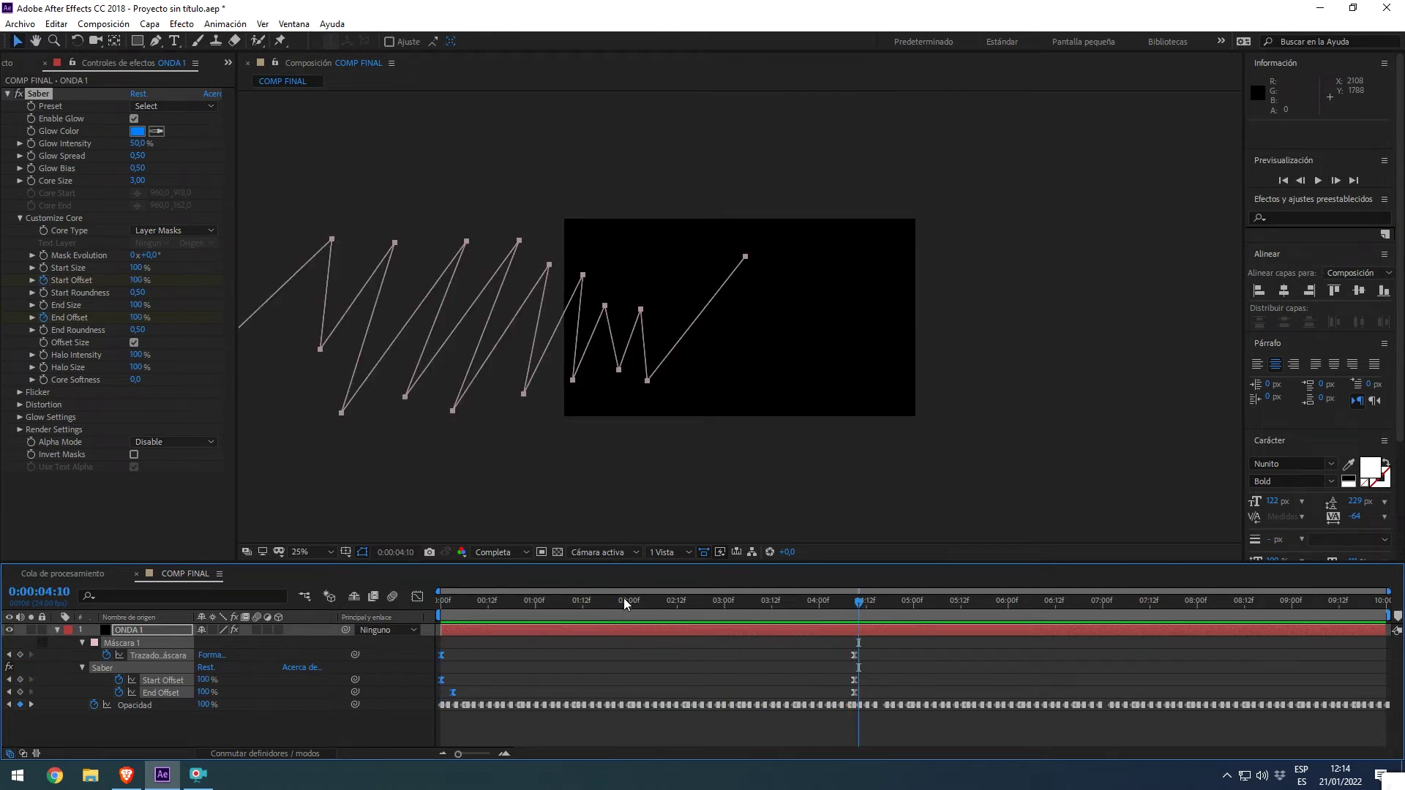
{"action": "key", "text": "ctrl+z"}
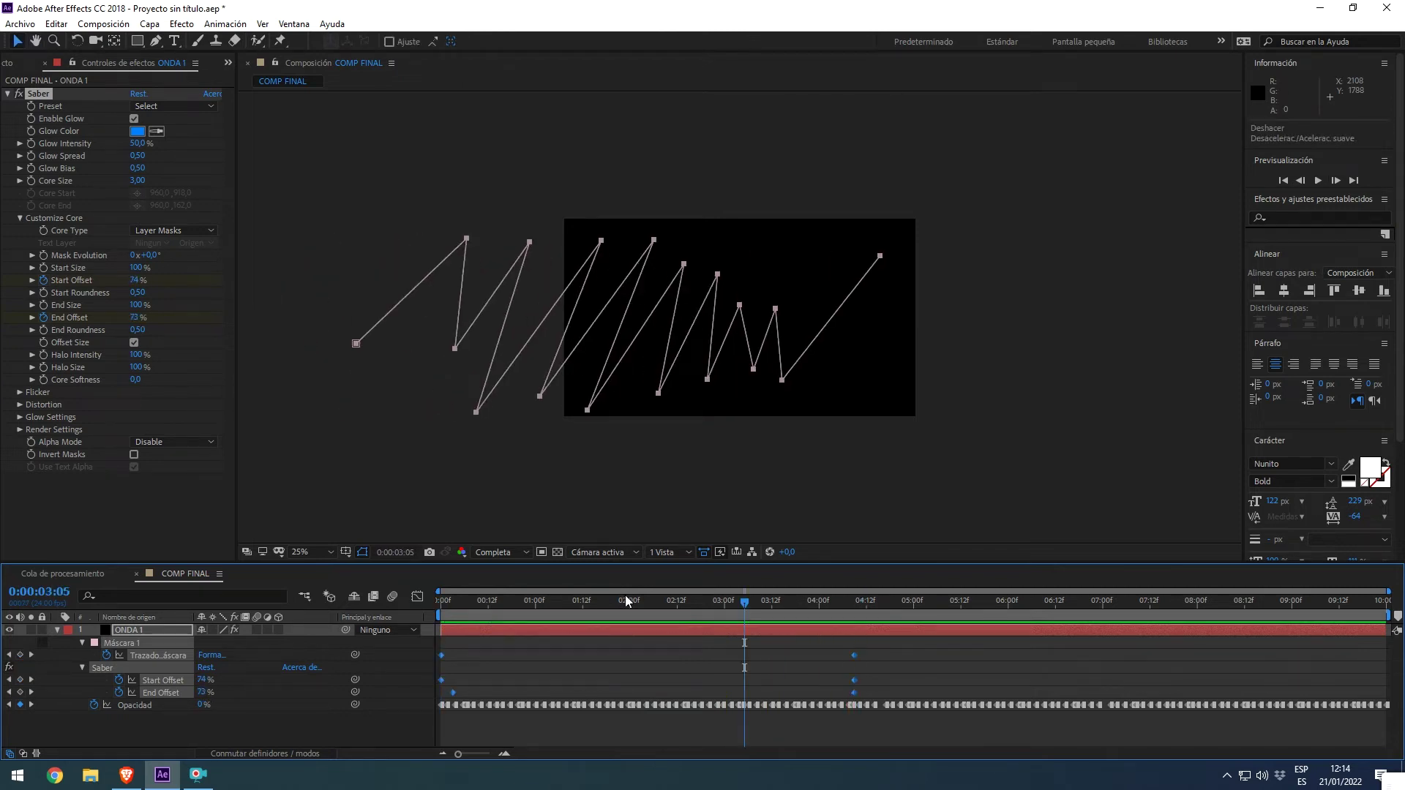
{"action": "key", "text": "Home"}
{"action": "left_click", "coordinate": [374, 670]}
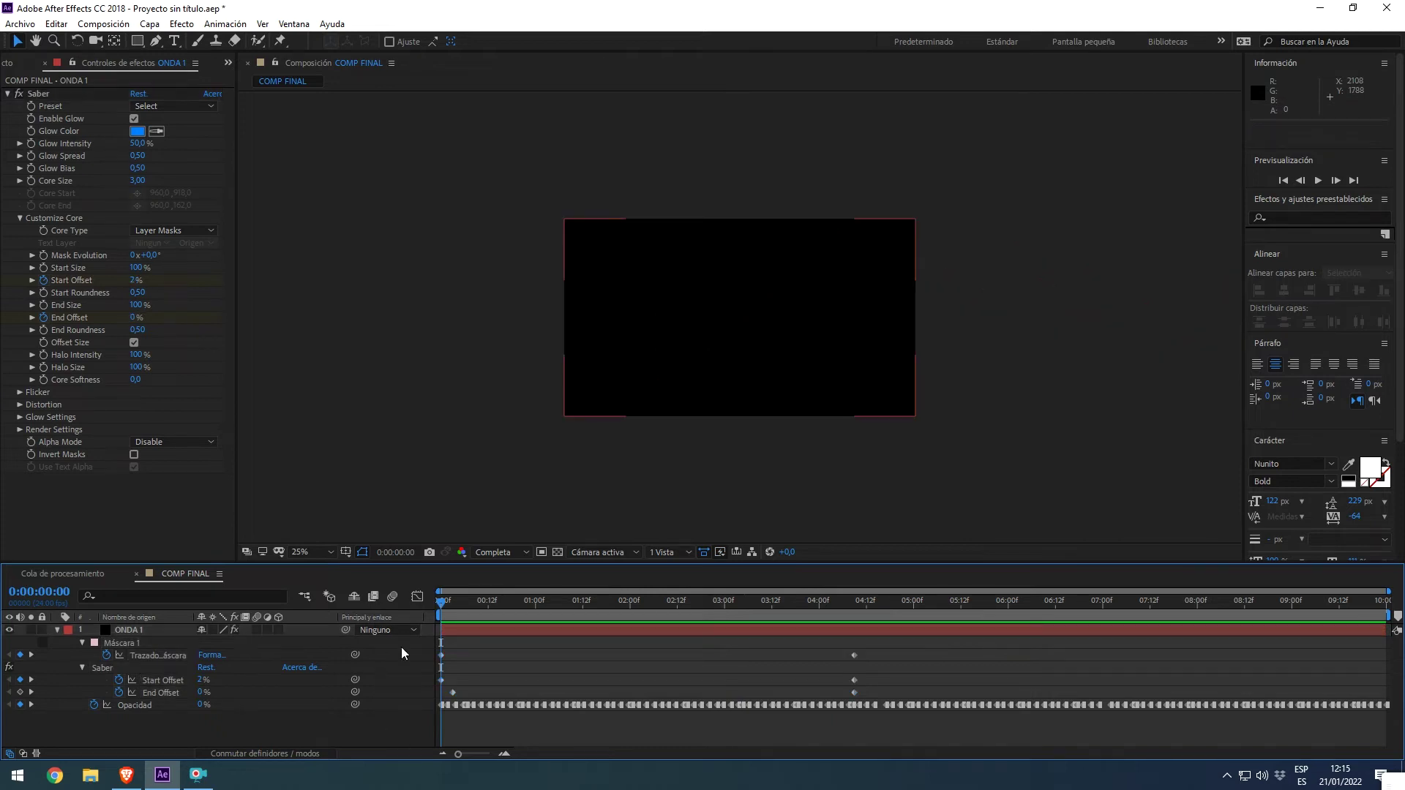
{"action": "left_click", "coordinate": [135, 642]}
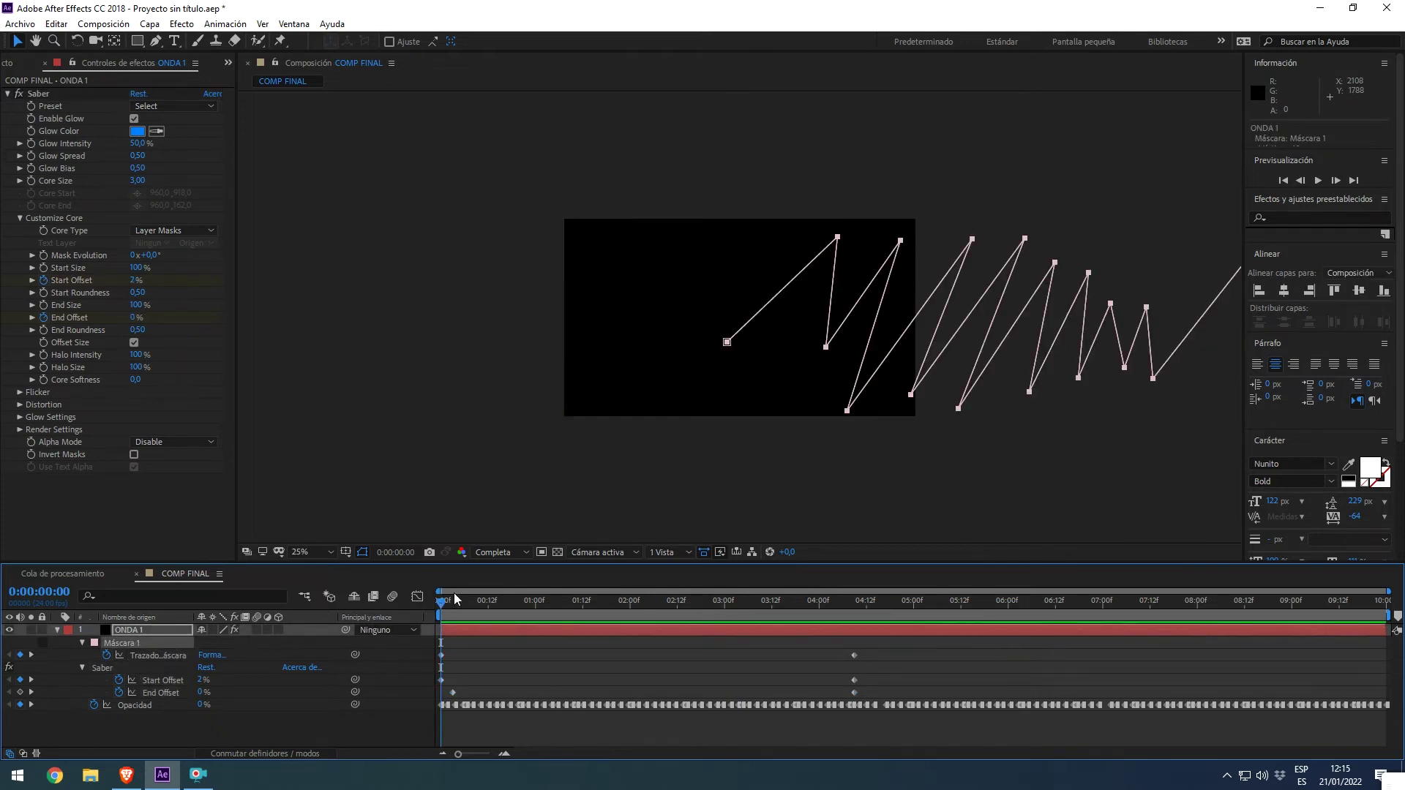
{"action": "left_click_drag", "start_coordinate": [731, 345], "coordinate": [583, 345]}
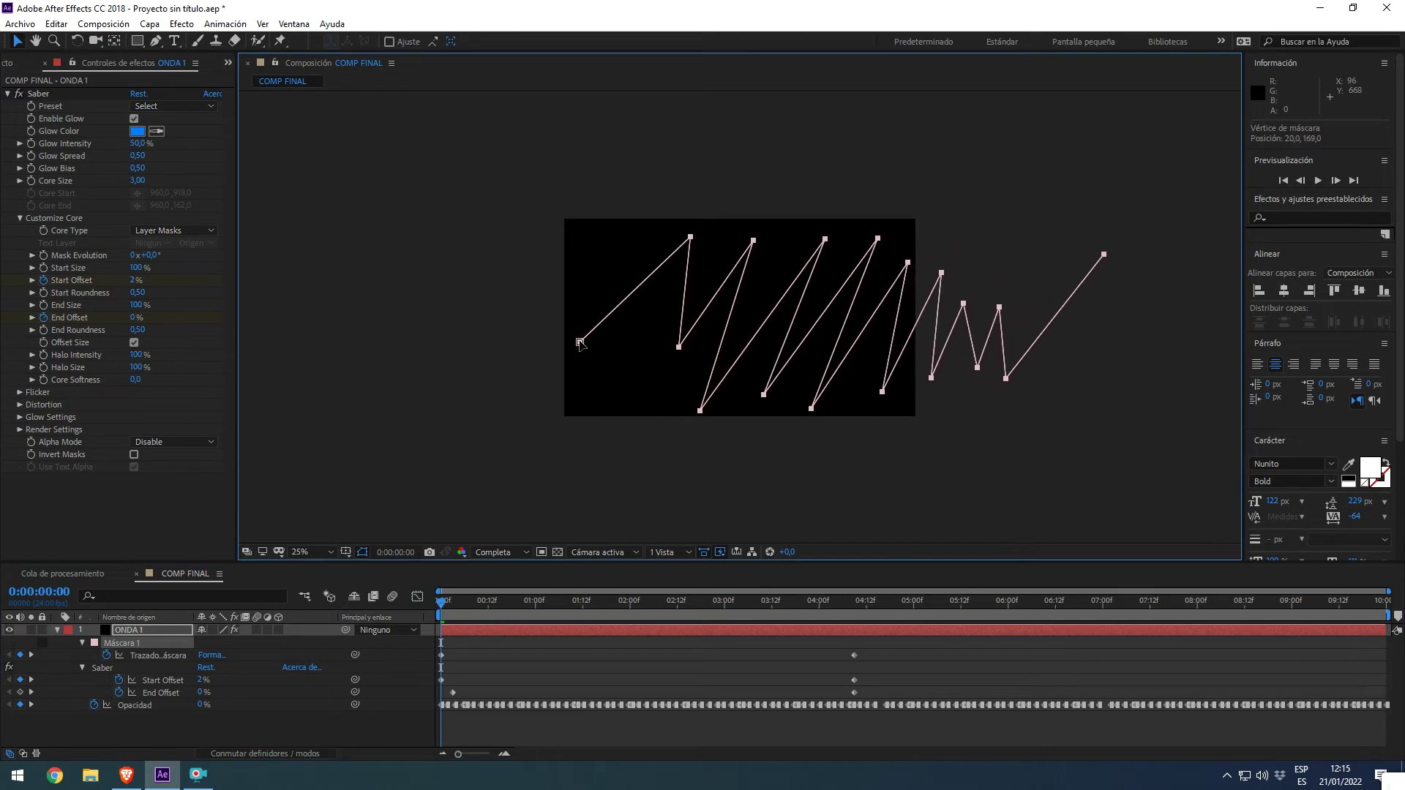
{"action": "key", "text": "space"}
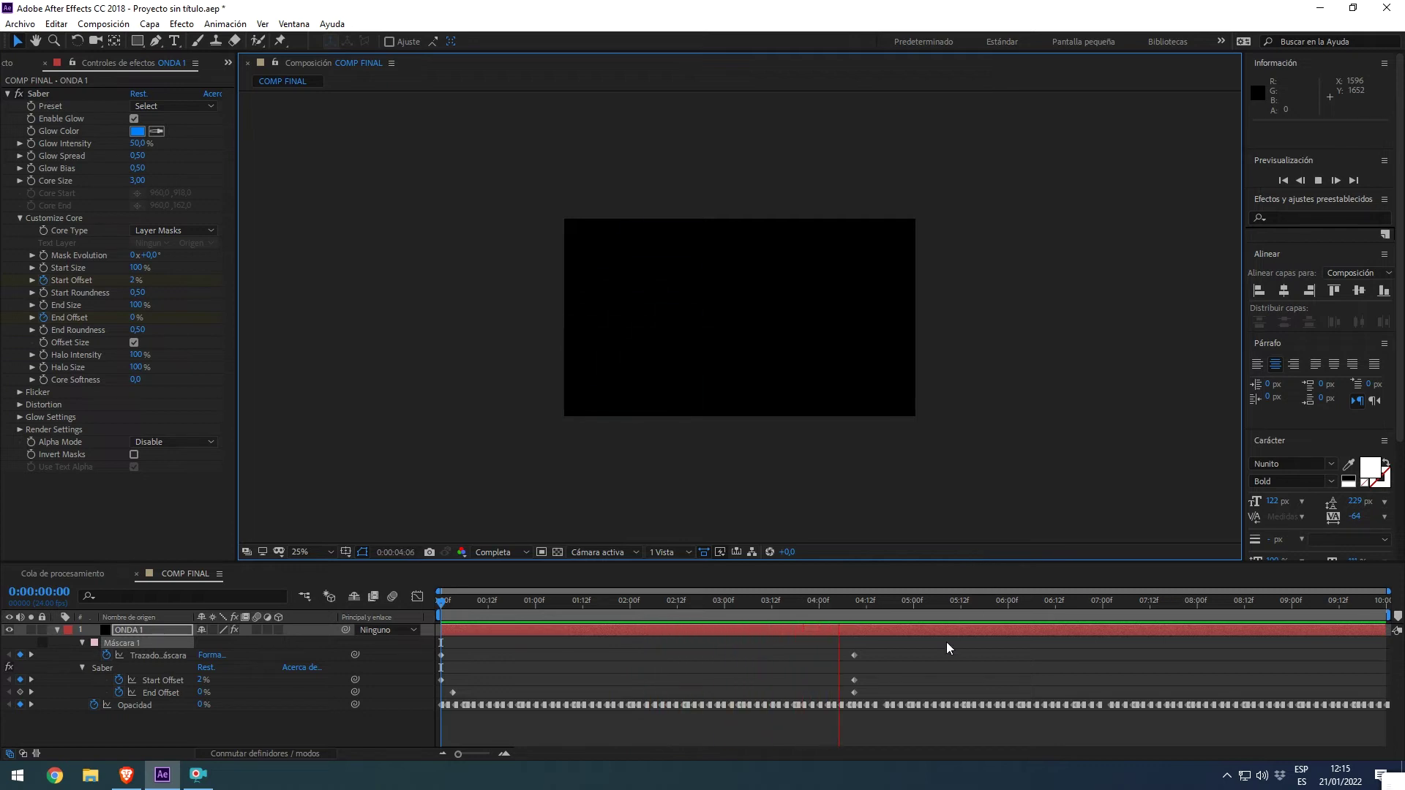
{"action": "key", "text": "space"}
{"action": "key", "text": "ctrl+z"}
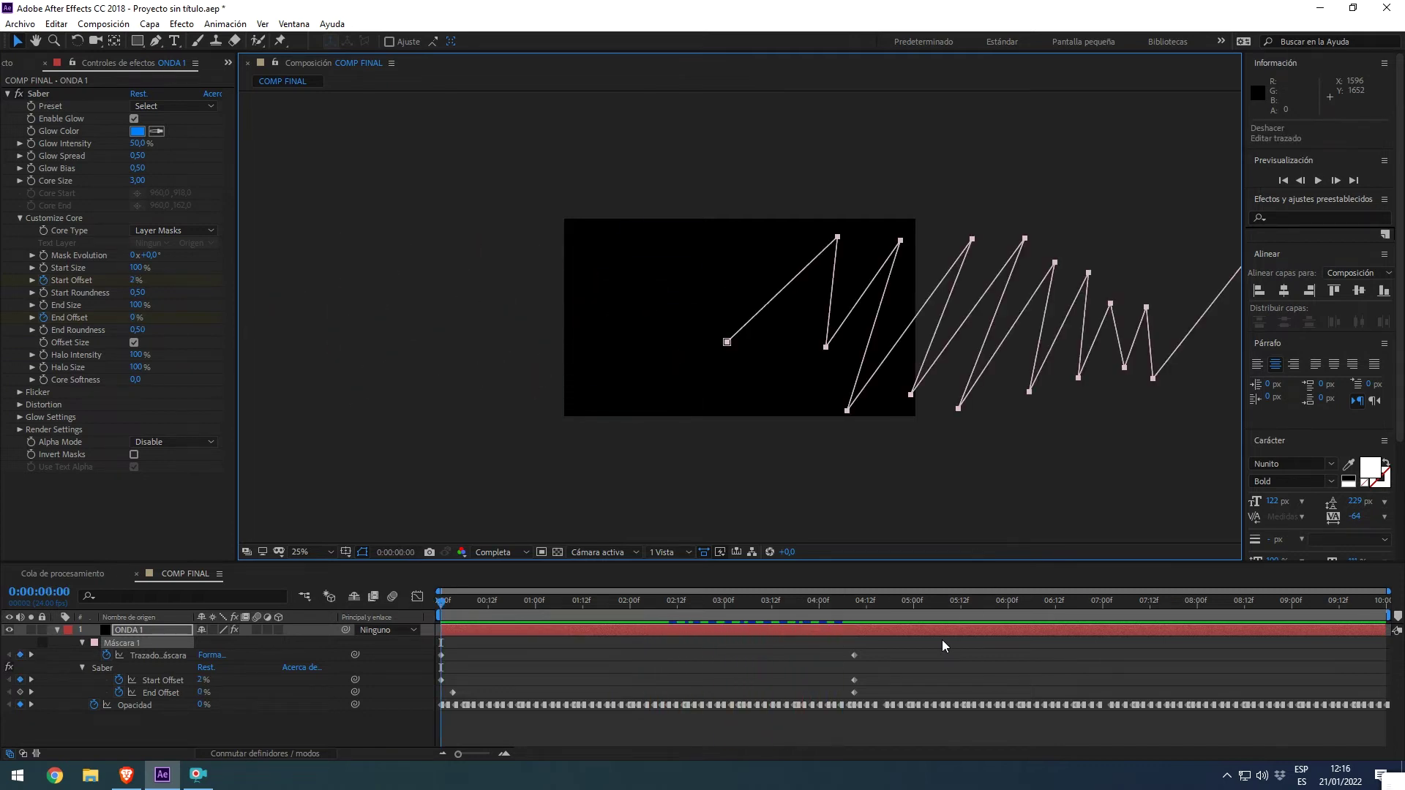
{"action": "key", "text": "space"}
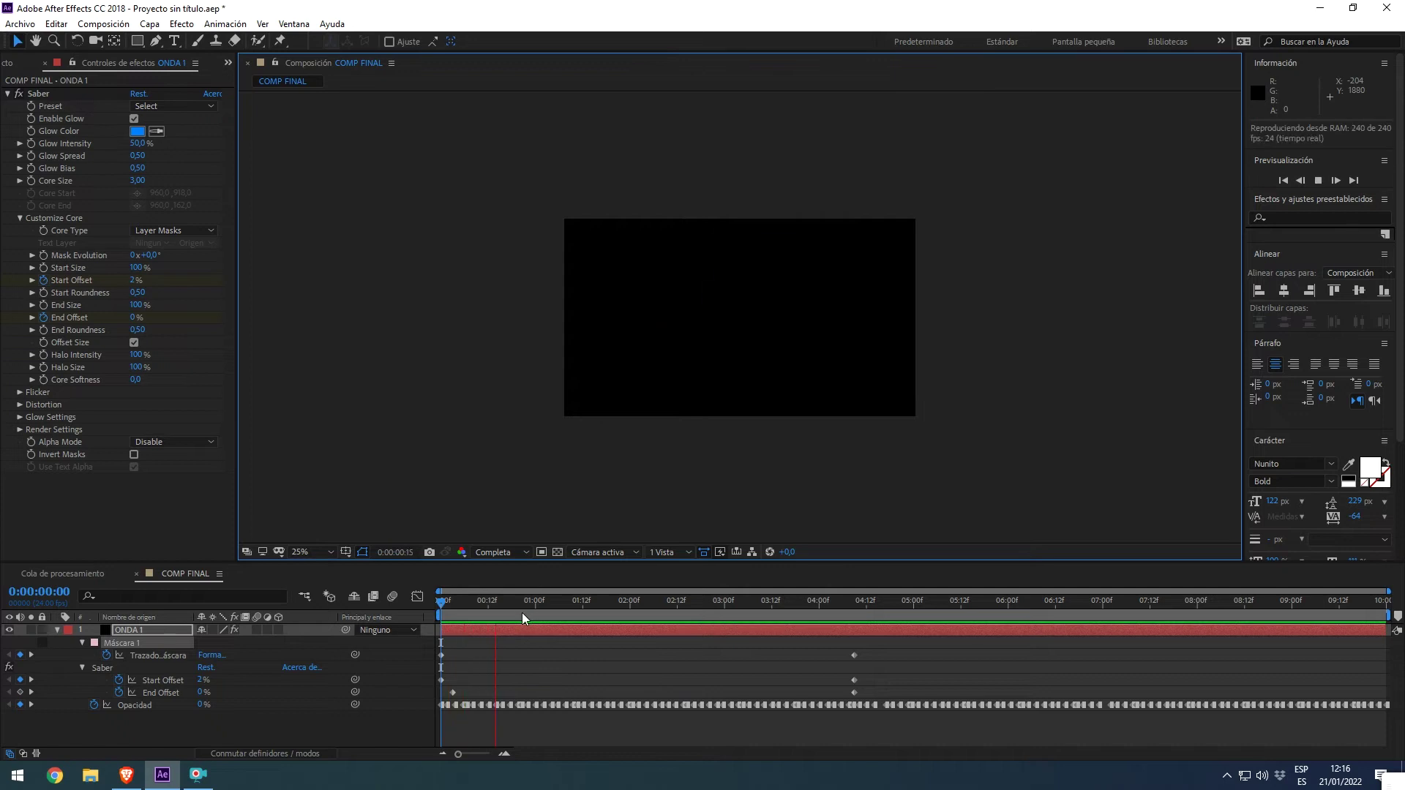
{"action": "left_click", "coordinate": [138, 631]}
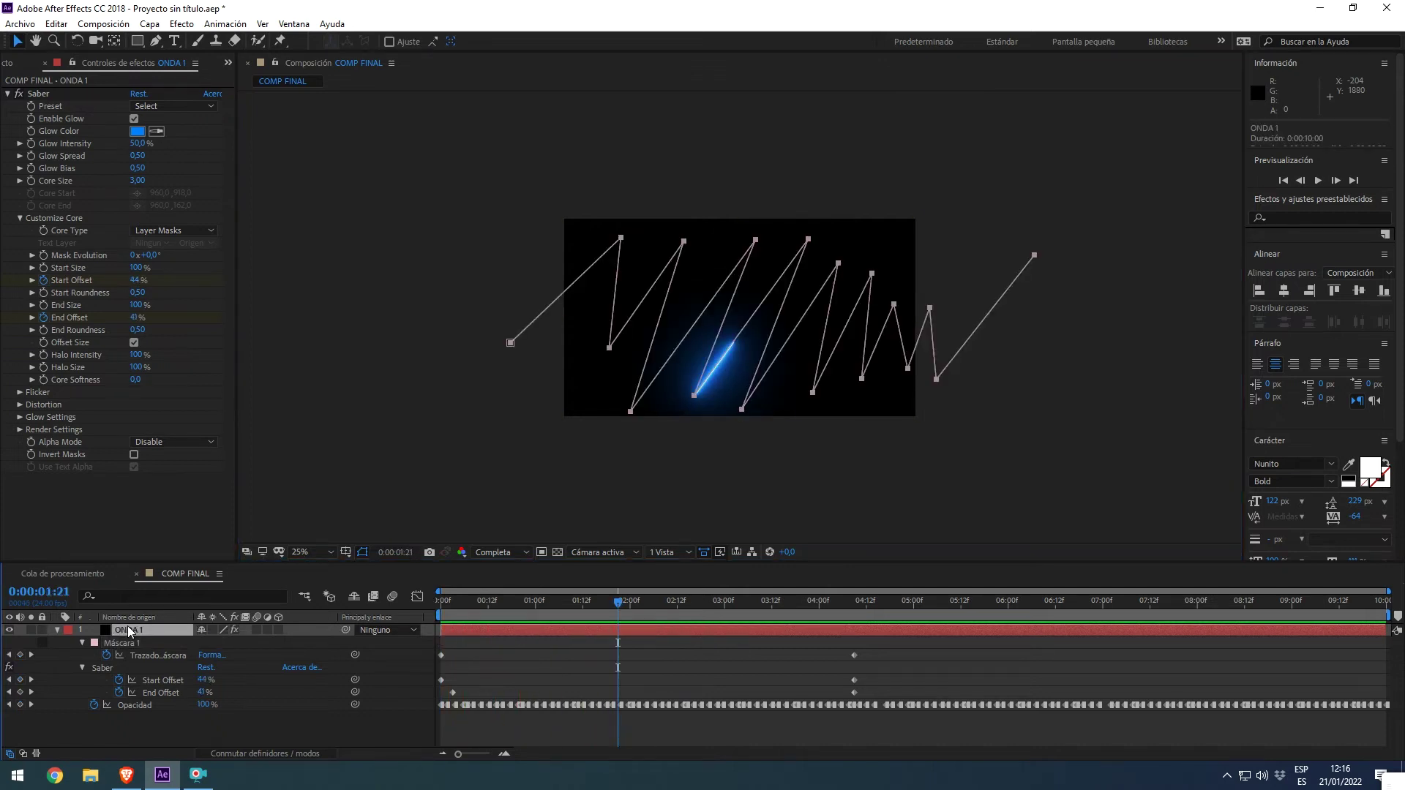
Duplicate the ONDA 1 layer
{"action": "key", "text": "u"}
{"action": "left_click", "coordinate": [134, 631]}
{"action": "key", "text": "ctrl+d"}
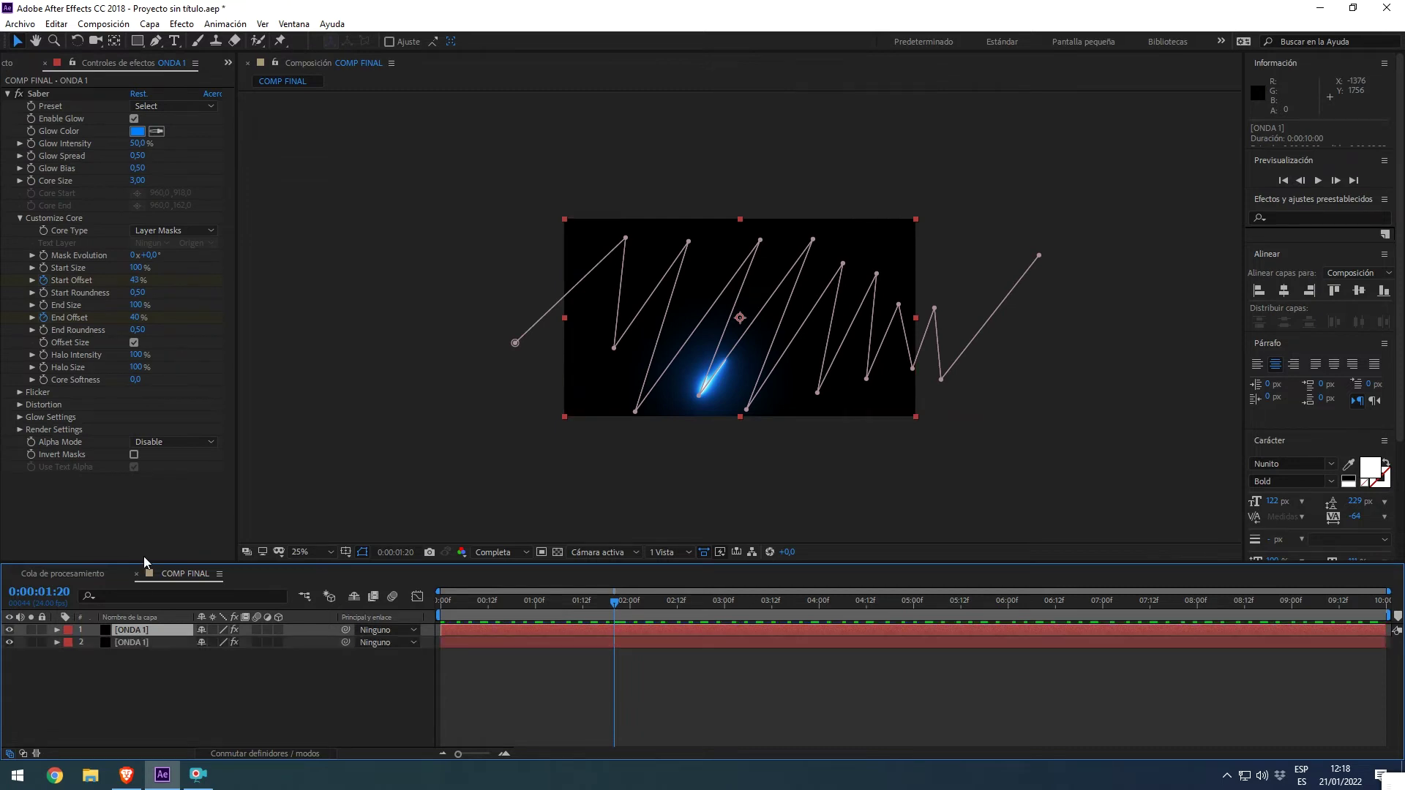
Change the top copy's Saber Glow Color to bright yellow (E4EC00)
{"action": "left_click", "coordinate": [137, 131]}
{"action": "mouse_move", "coordinate": [904, 466]}
{"action": "left_mouse_down"}
{"action": "mouse_move", "coordinate": [955, 534]}
{"action": "mouse_move", "coordinate": [950, 580]}
{"action": "left_mouse_up"}
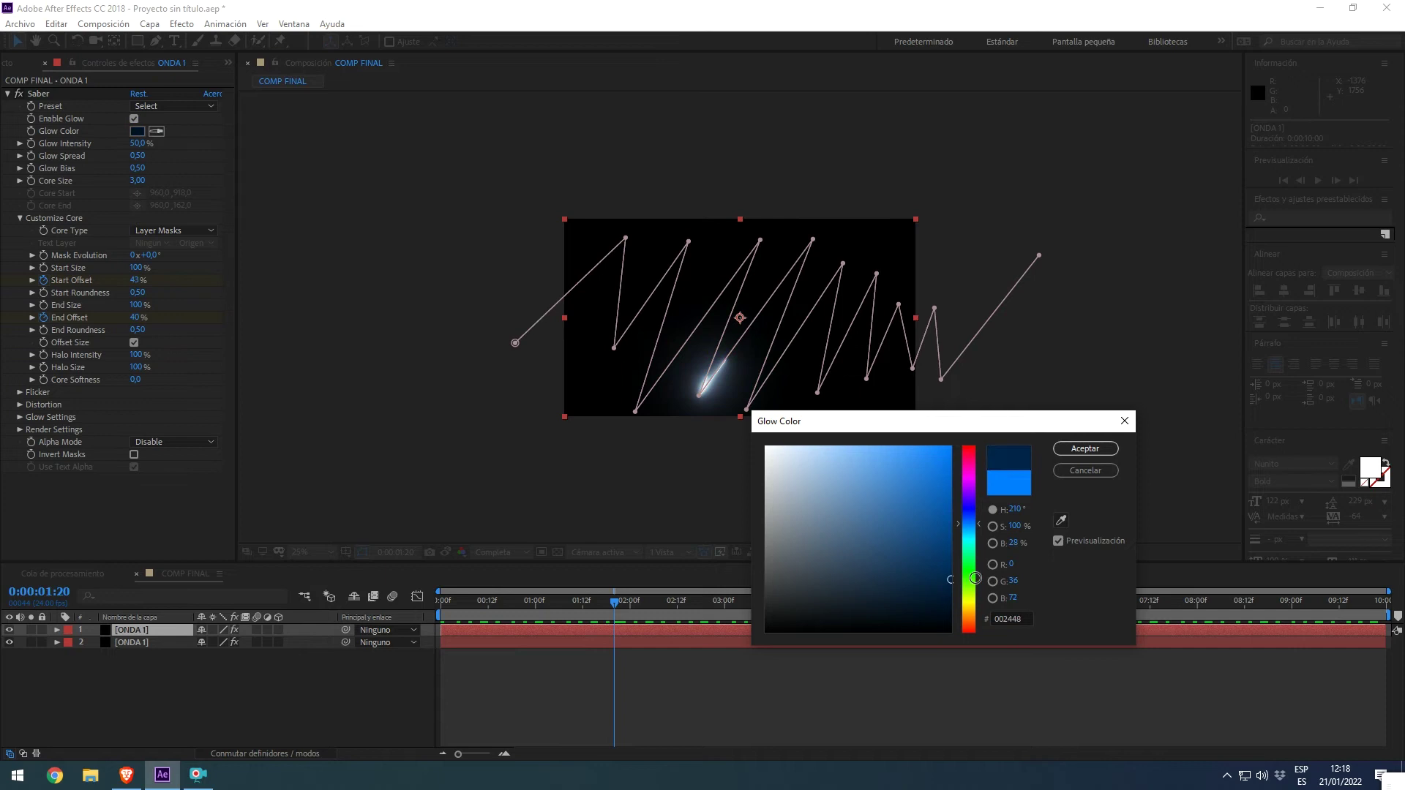
{"action": "left_click_drag", "start_coordinate": [969, 476], "coordinate": [969, 469]}
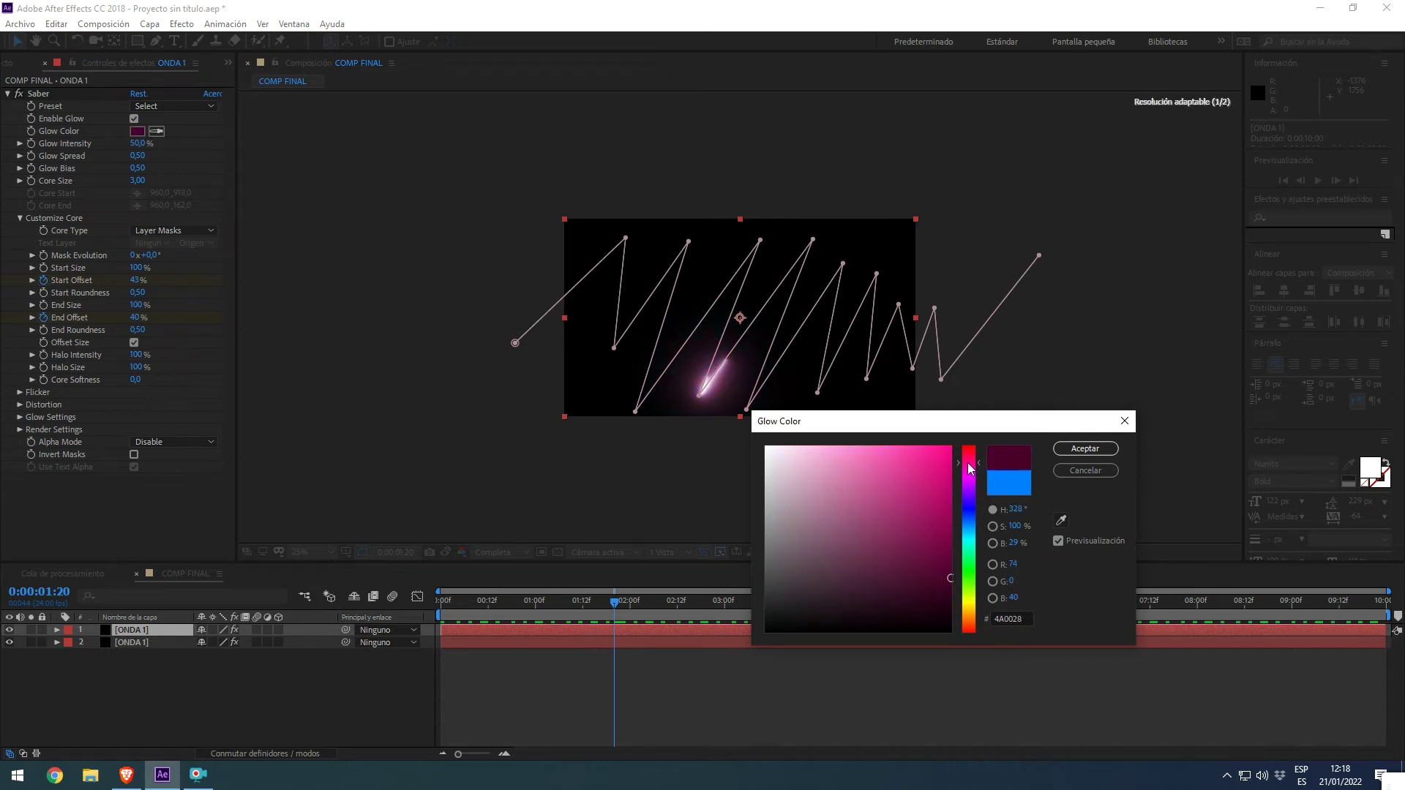
{"action": "left_click_drag", "start_coordinate": [969, 455], "coordinate": [974, 601]}
{"action": "left_click_drag", "start_coordinate": [949, 512], "coordinate": [949, 460]}
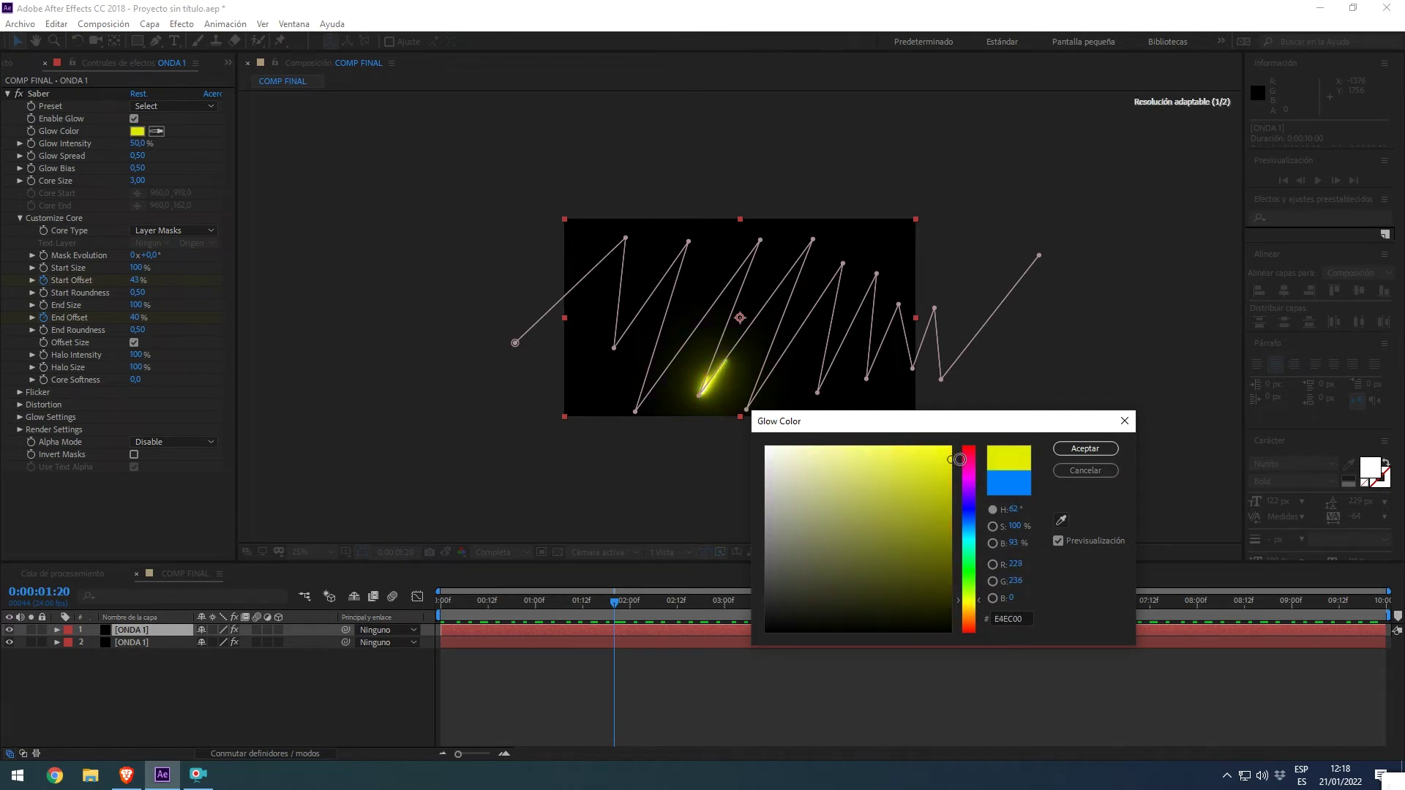
{"action": "left_click", "coordinate": [1063, 448]}
{"action": "left_click", "coordinate": [245, 669]}
{"action": "left_click", "coordinate": [146, 629]}
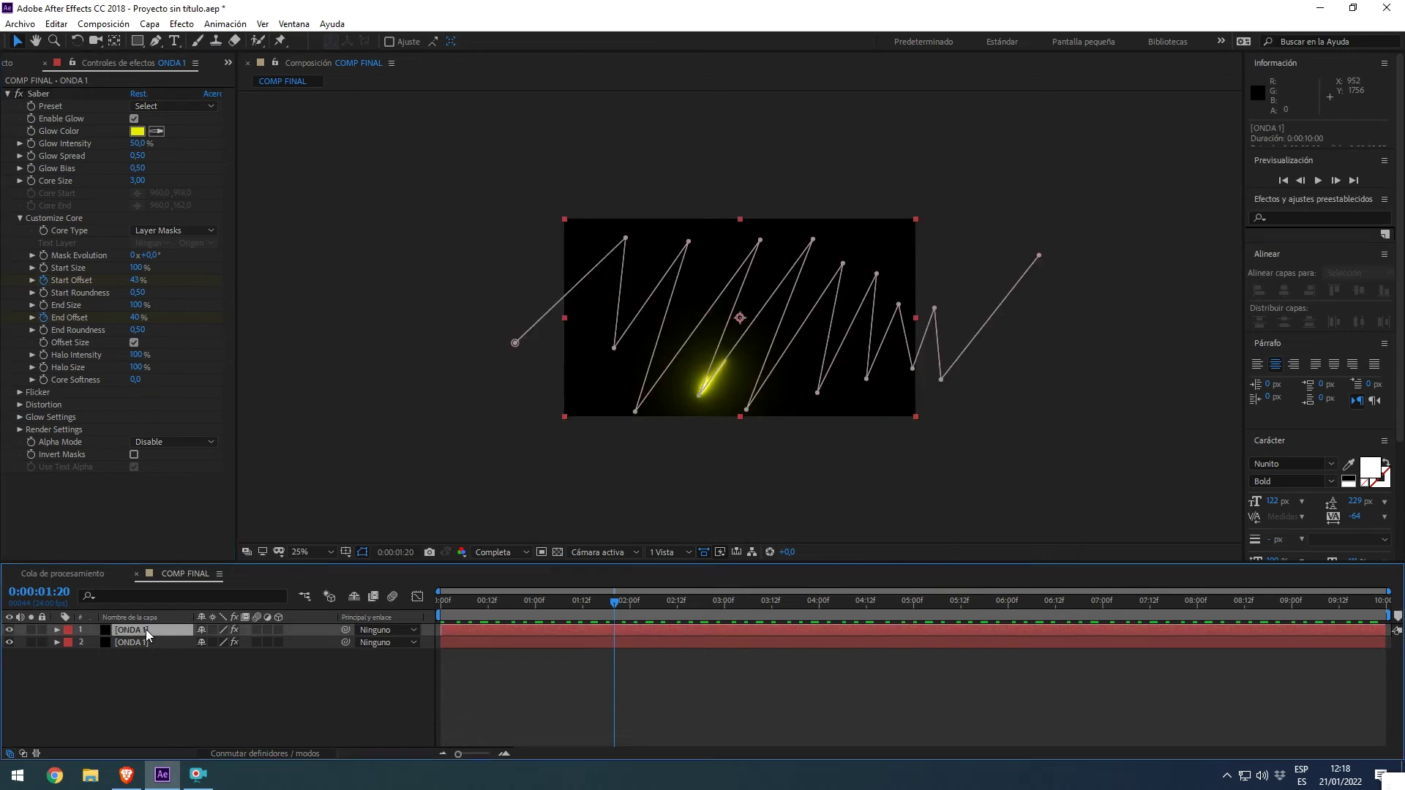
Smooth the top layer's zigzag mask corners into curves and scrub to check the shape
{"action": "key", "text": "m"}
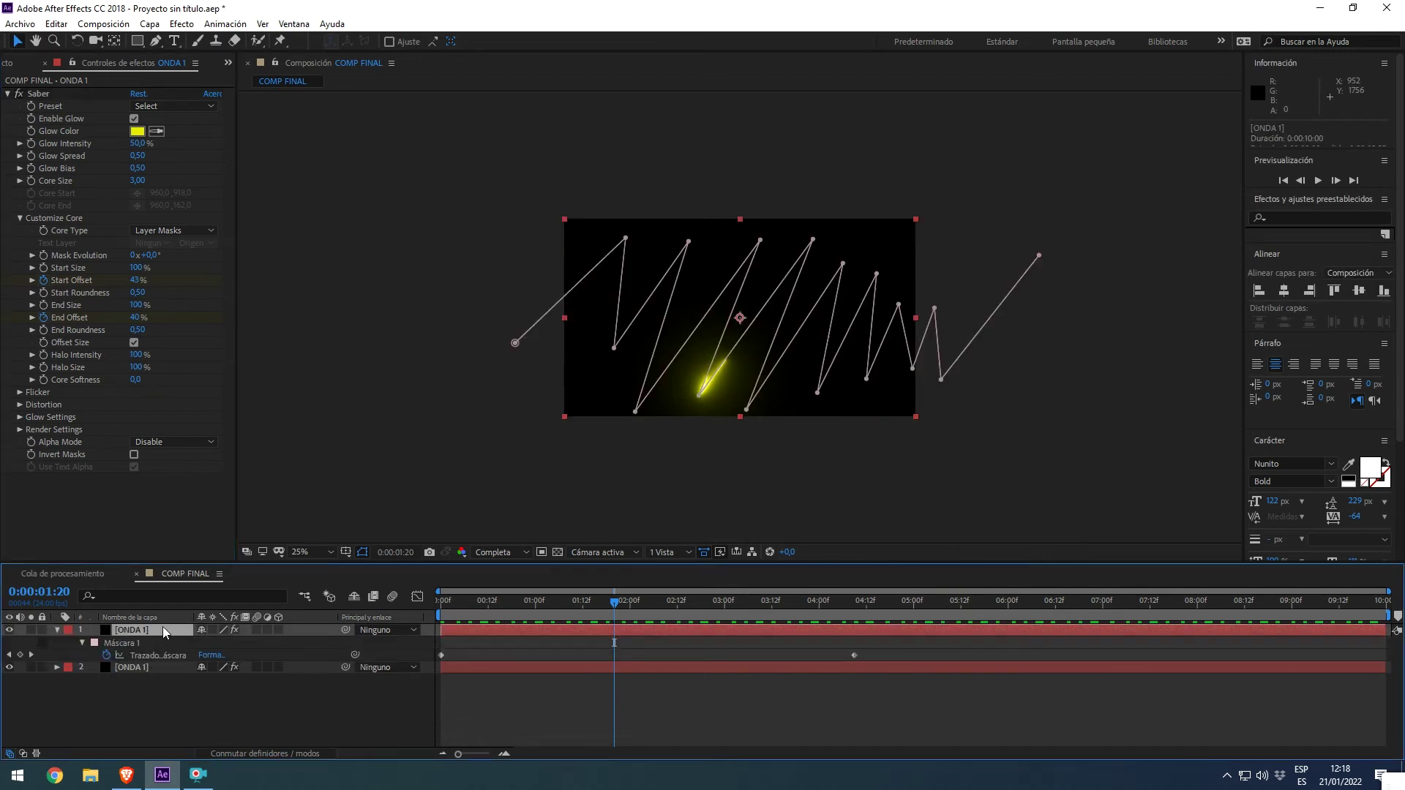
{"action": "left_click", "coordinate": [136, 640]}
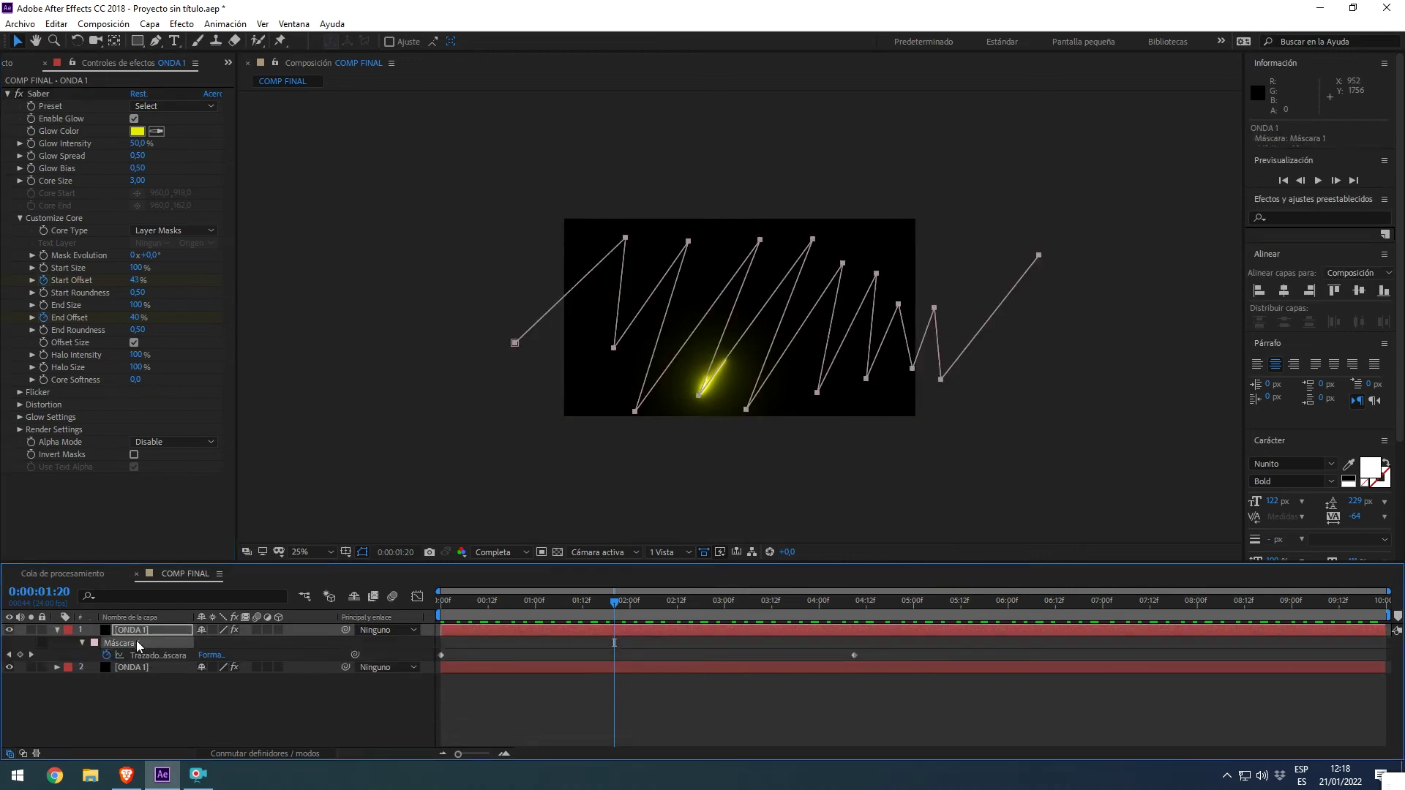
{"action": "left_click", "coordinate": [635, 413], "text": "ctrl+alt"}
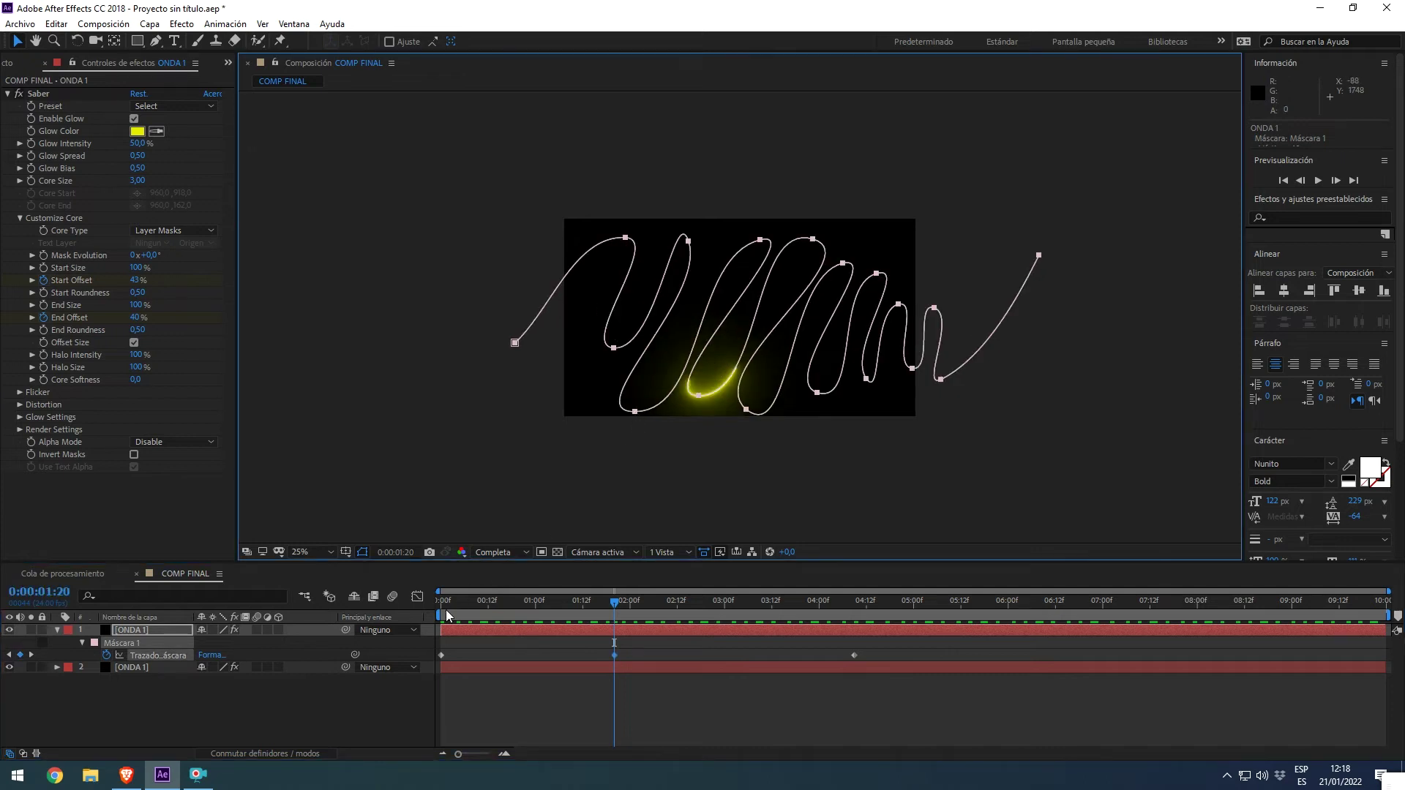
{"action": "left_click_drag", "start_coordinate": [446, 613], "coordinate": [493, 613]}
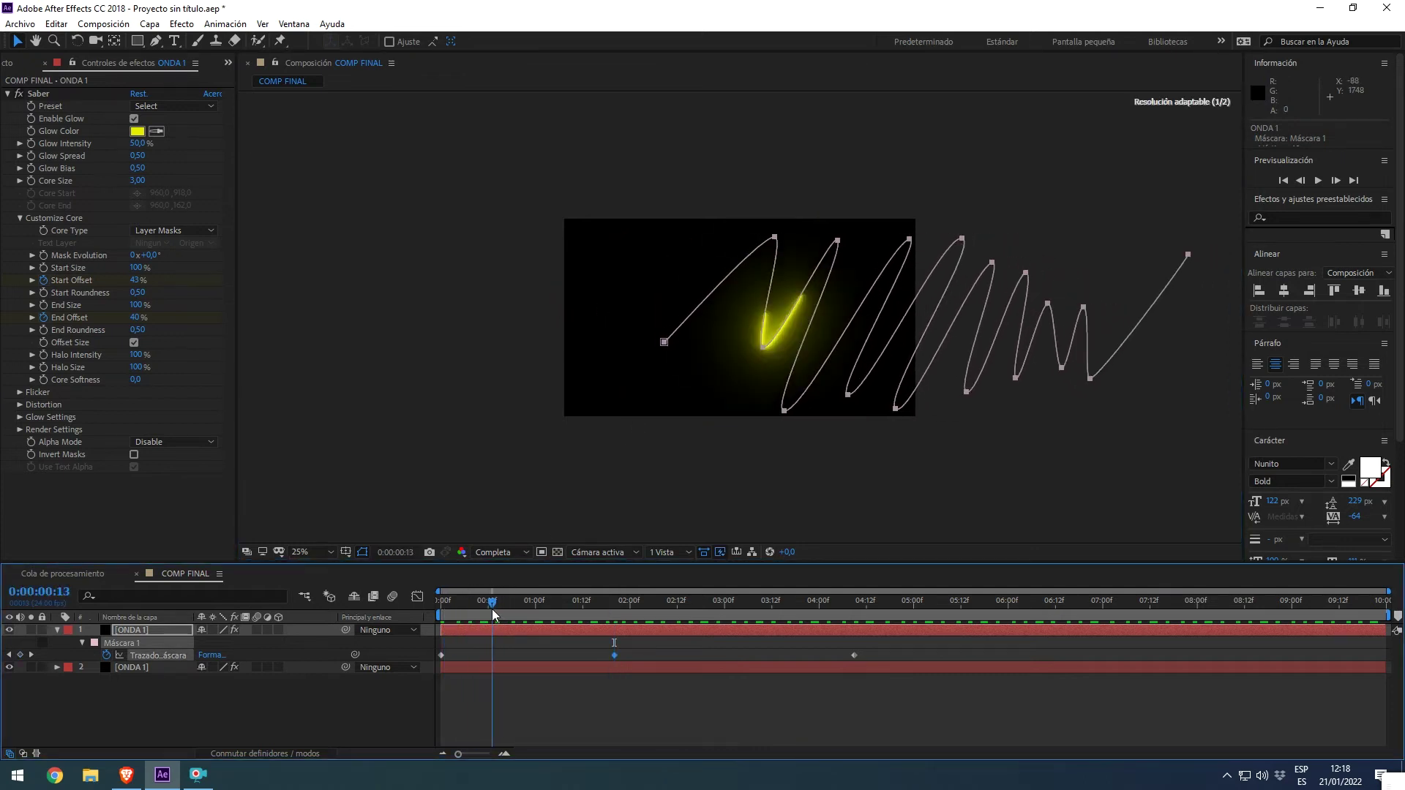
{"action": "mouse_move", "coordinate": [604, 600]}
{"action": "left_mouse_down"}
{"action": "mouse_move", "coordinate": [576, 605]}
{"action": "mouse_move", "coordinate": [583, 613]}
{"action": "left_mouse_up"}
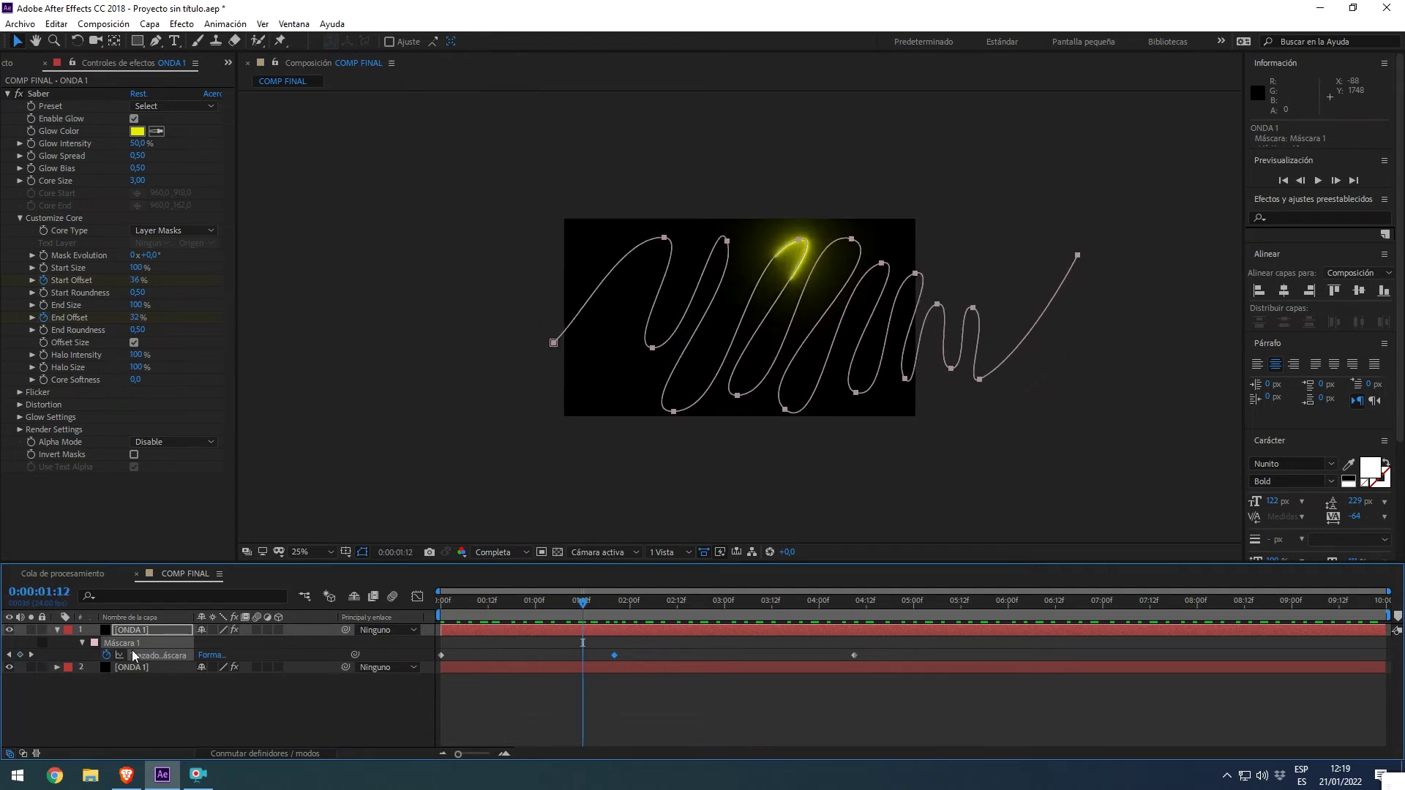
Toggle the top layer's visibility to compare with the blue copy, then select both ONDA 1 layers
{"action": "left_click", "coordinate": [9, 630]}
{"action": "left_click", "coordinate": [10, 632]}
{"action": "left_click", "coordinate": [11, 632]}
{"action": "left_click", "coordinate": [11, 632]}
{"action": "left_click", "coordinate": [129, 667], "text": "shift"}
{"action": "left_click", "coordinate": [249, 754]}
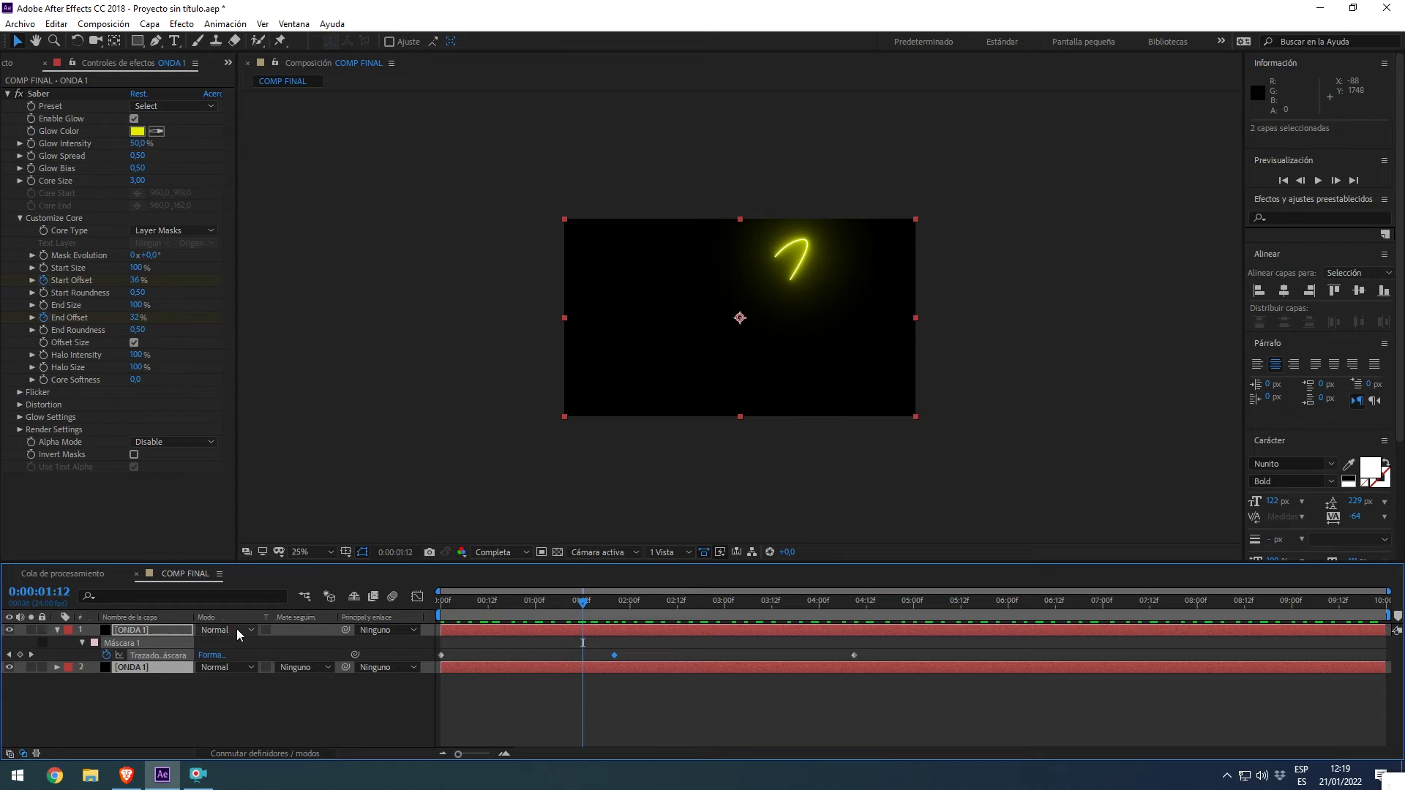
Set both ONDA 1 layers to Pantalla blending and check the result at frame 12
{"action": "left_click", "coordinate": [238, 633]}
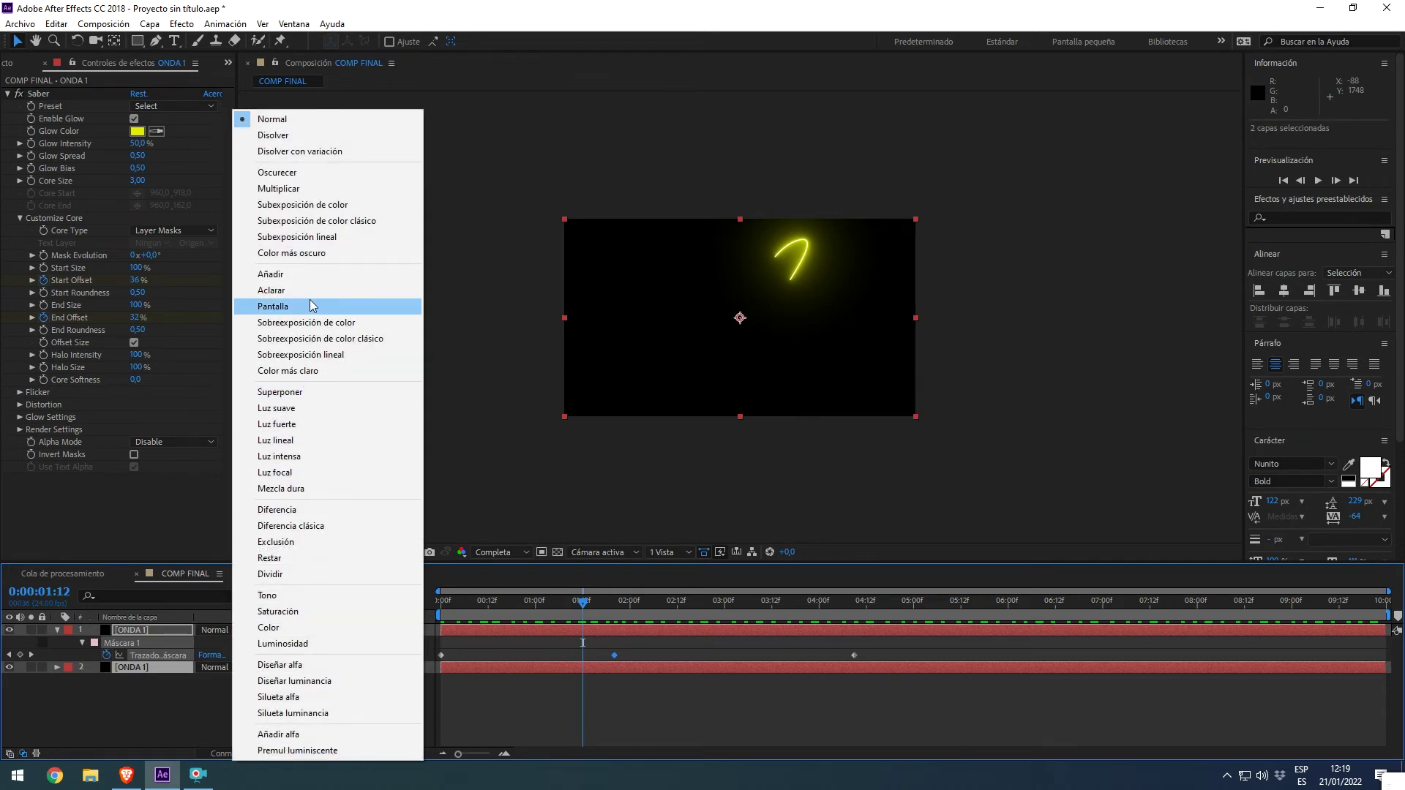
{"action": "left_click", "coordinate": [312, 305]}
{"action": "left_click_drag", "start_coordinate": [455, 604], "coordinate": [488, 602]}
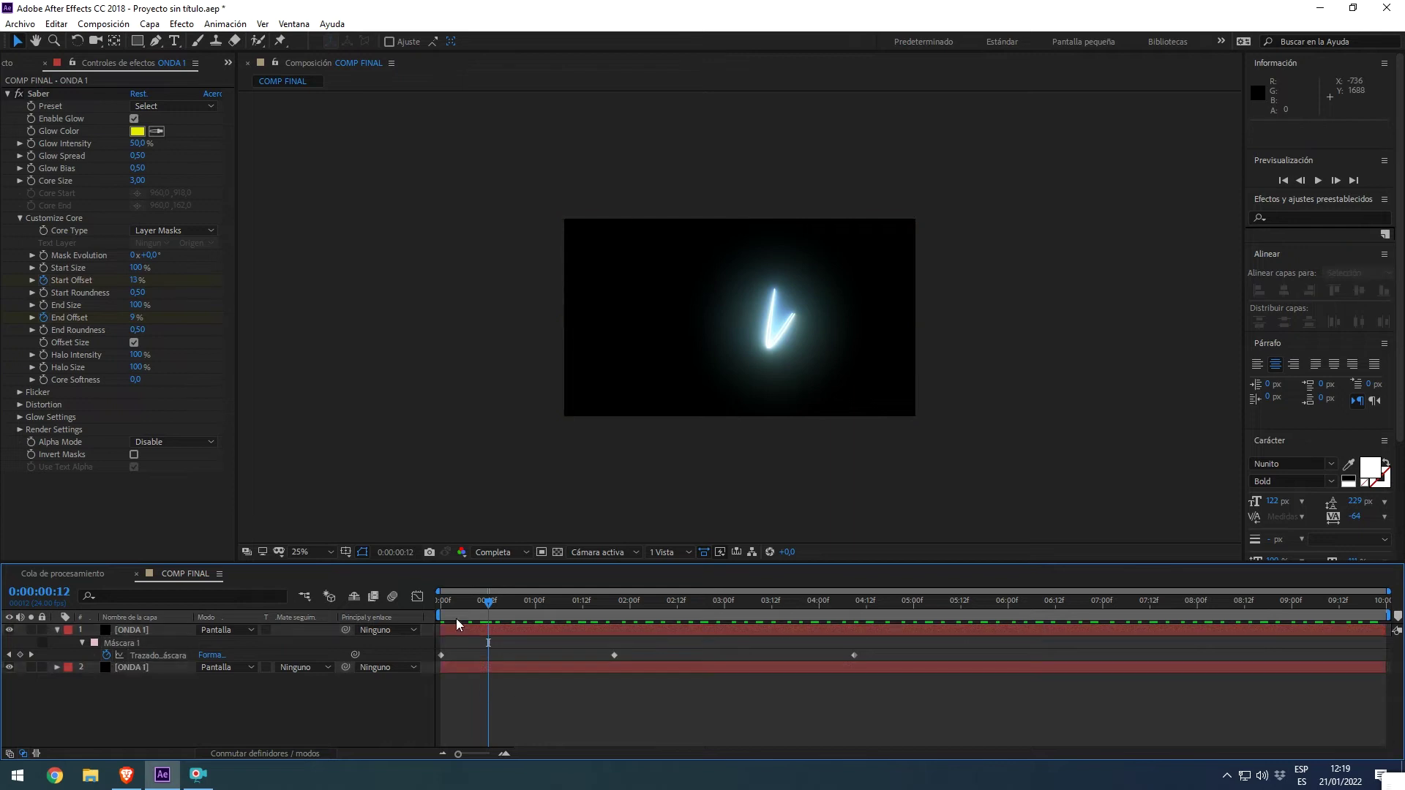
{"action": "left_click", "coordinate": [442, 601]}
{"action": "scroll", "coordinate": [705, 422], "scroll_direction": "up", "scroll_amount": 4}
{"action": "scroll", "coordinate": [705, 422], "scroll_direction": "down", "scroll_amount": 2}
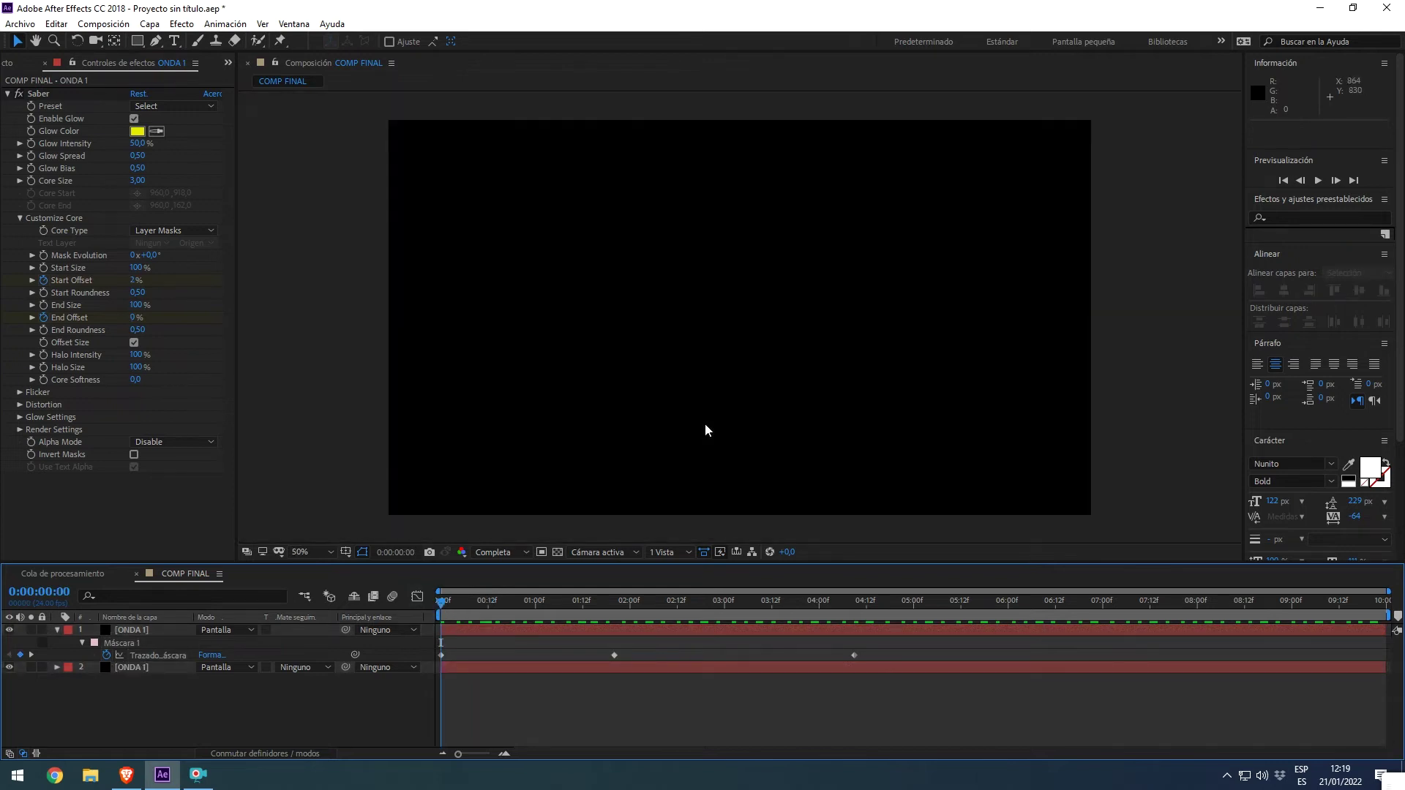
Preview the overlapping yellow and blue glows, then return to frame 0 and select the top layer
{"action": "key", "text": "space"}
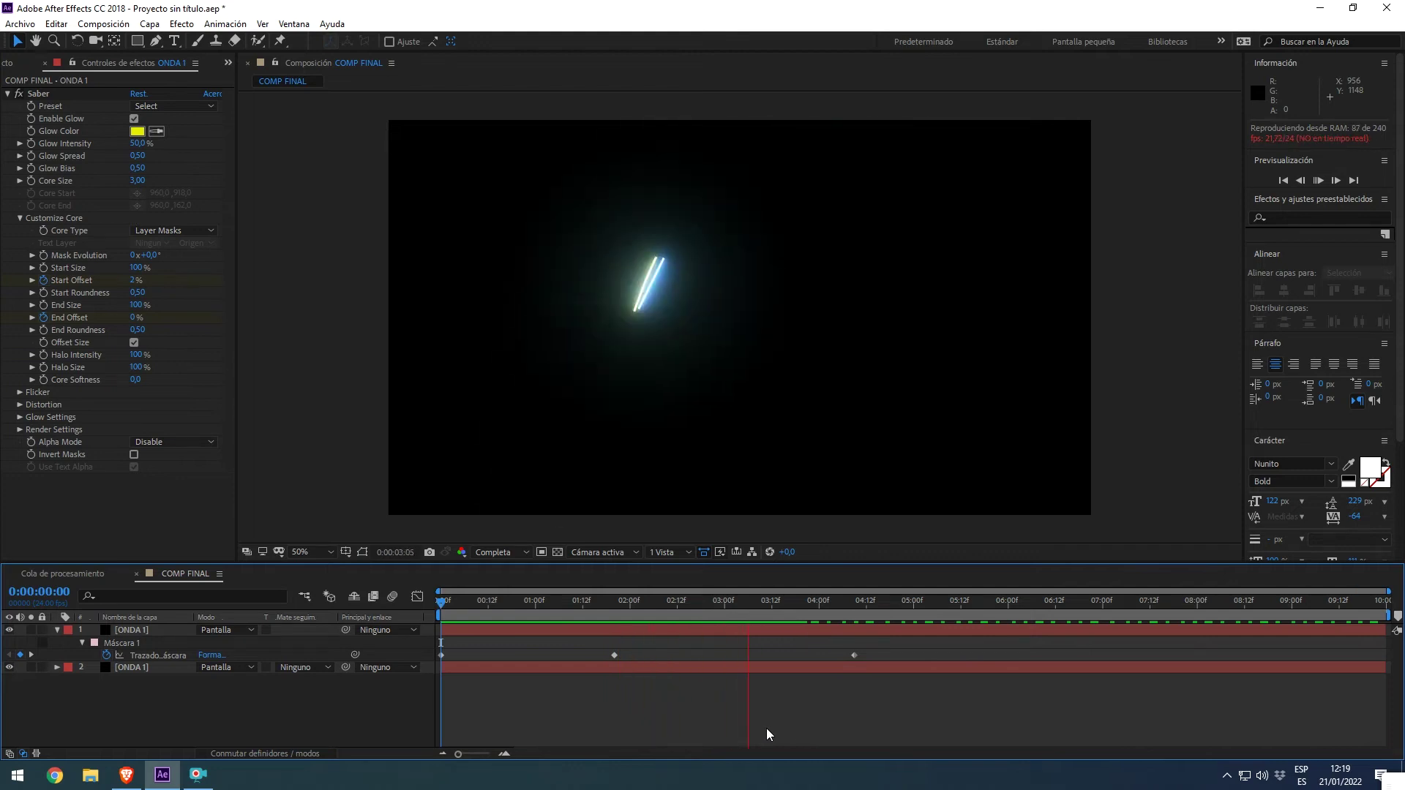
{"action": "key", "text": "space"}
{"action": "key", "text": "space"}
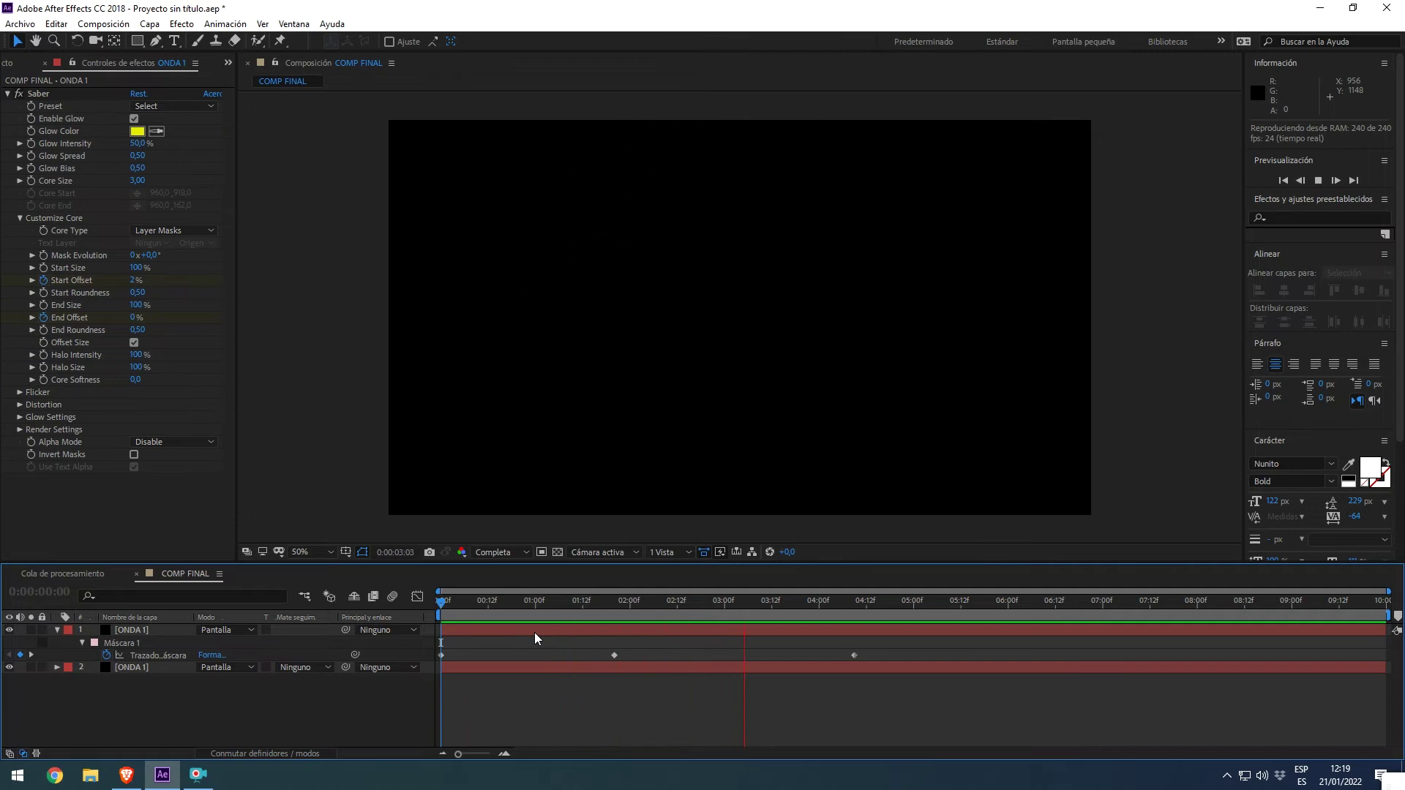
{"action": "key", "text": "space"}
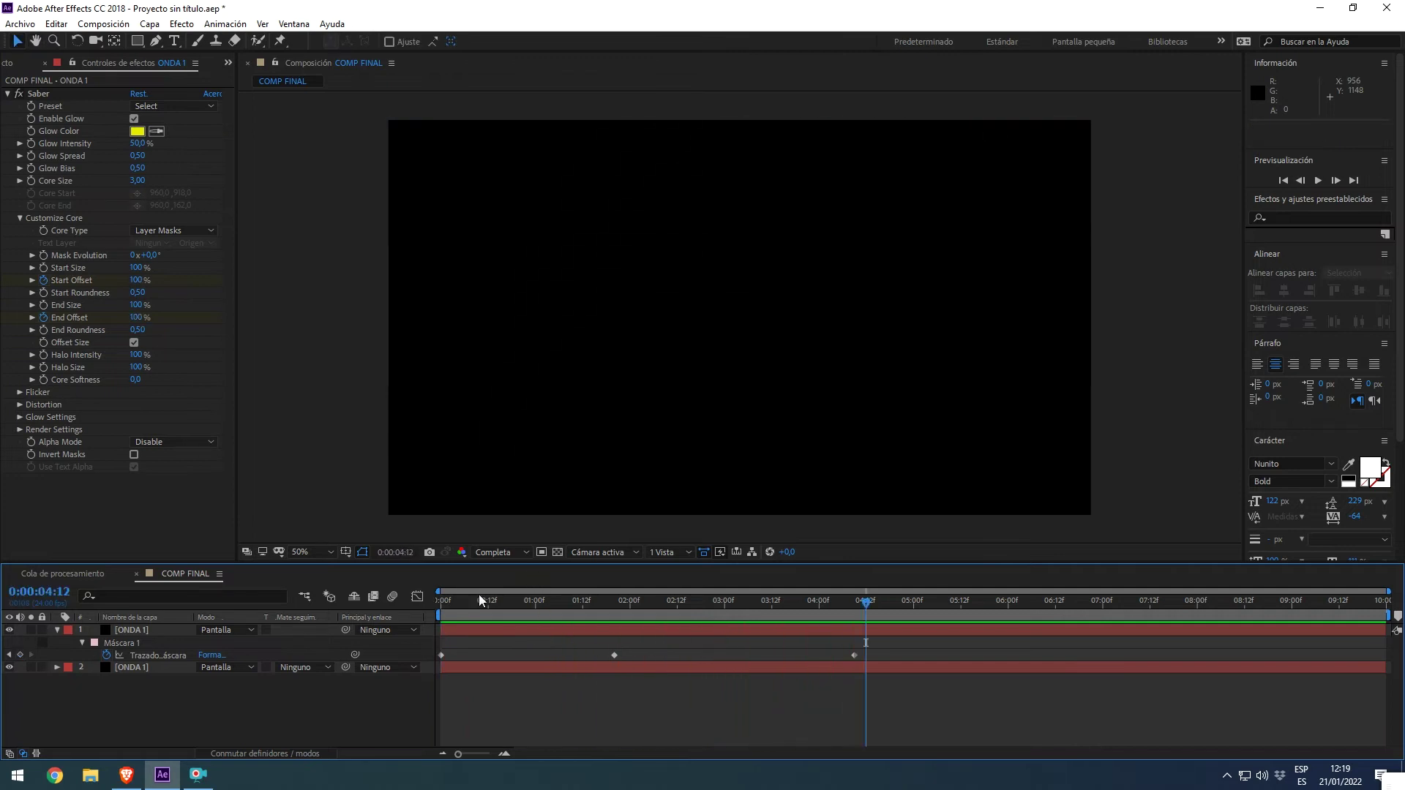
{"action": "left_click_drag", "start_coordinate": [478, 597], "coordinate": [425, 601]}
{"action": "left_click", "coordinate": [125, 630]}
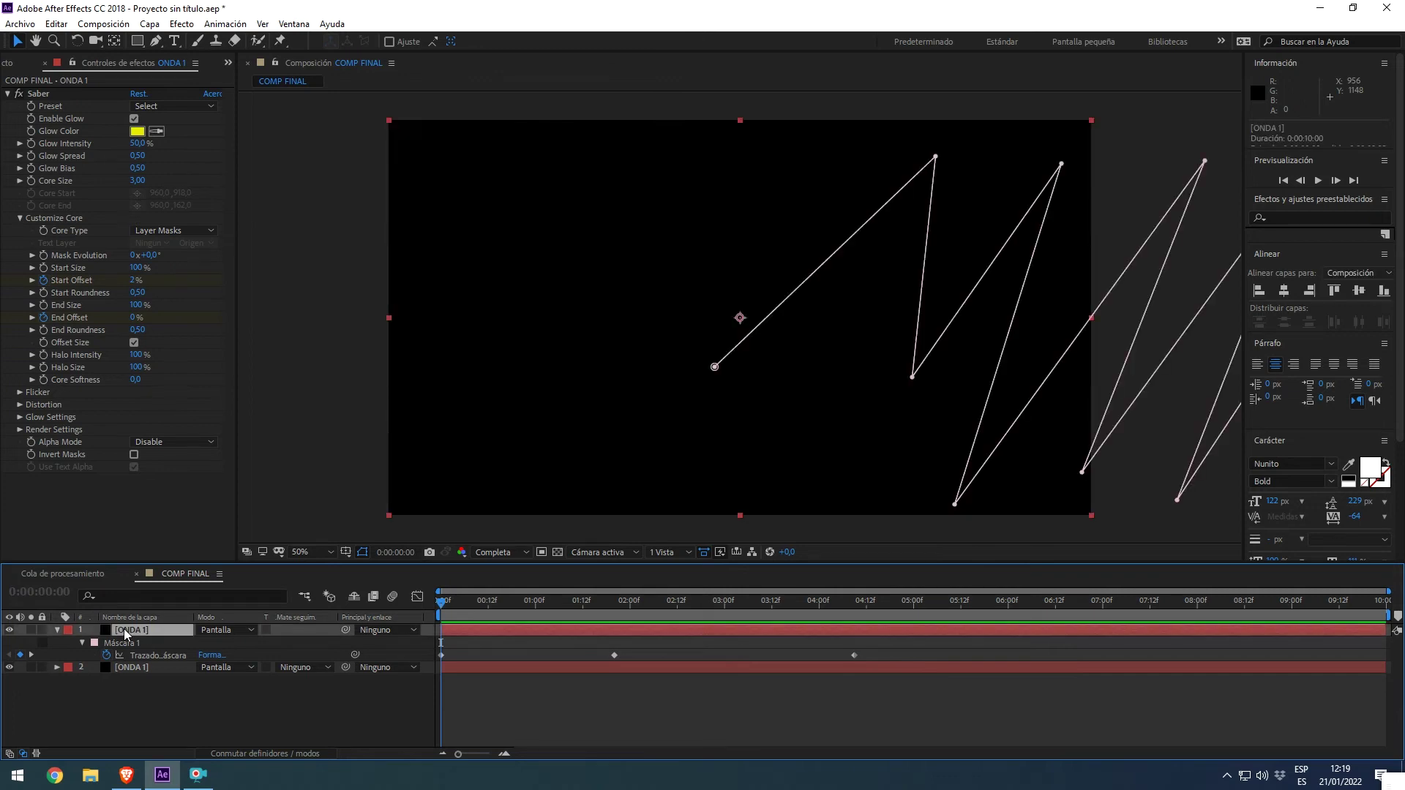
Duplicate the top ONDA 1 layer and stretch its mask path leftward to about 202.4% width
{"action": "key", "text": "ctrl+d"}
{"action": "key", "text": "comma"}
{"action": "key", "text": "comma"}
{"action": "key", "text": "comma"}
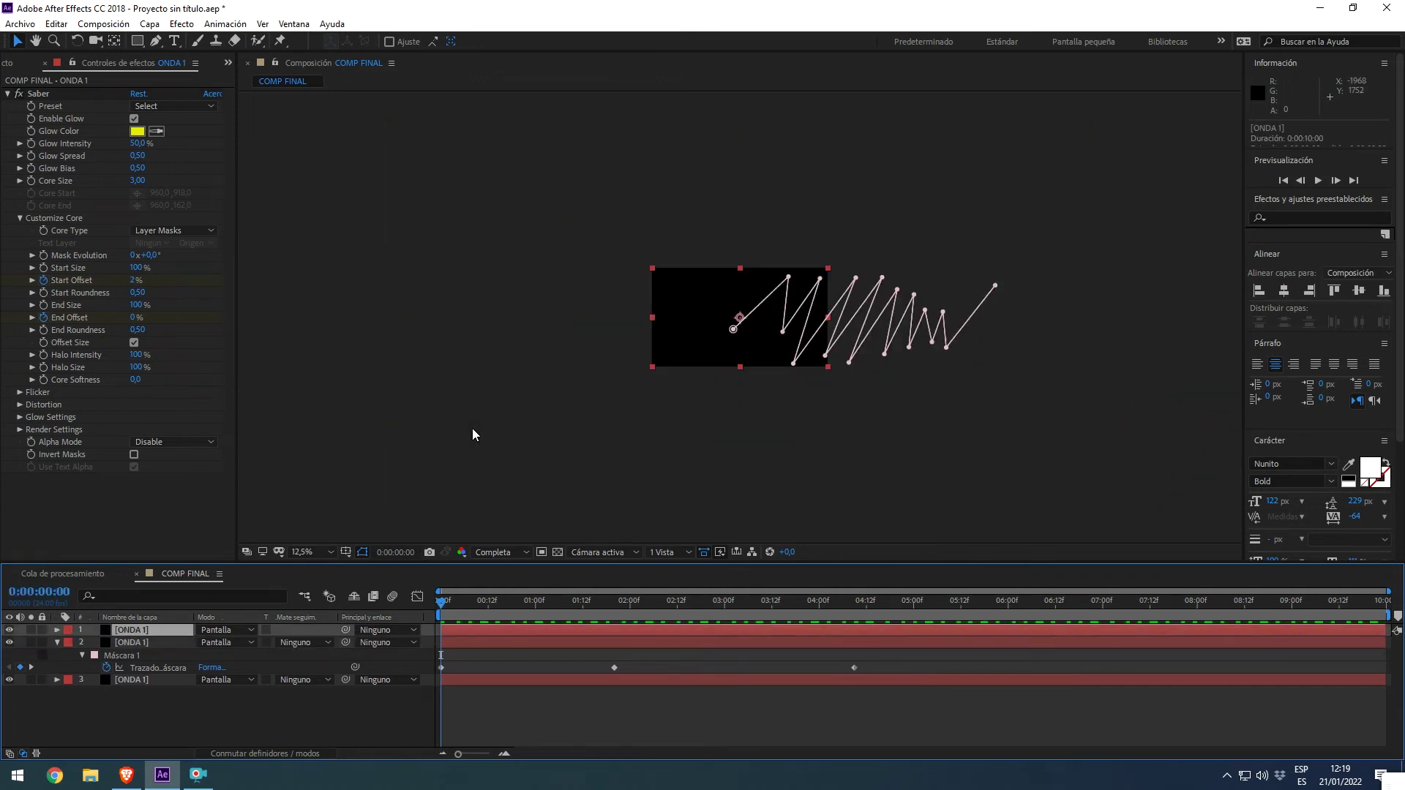
{"action": "key", "text": "m"}
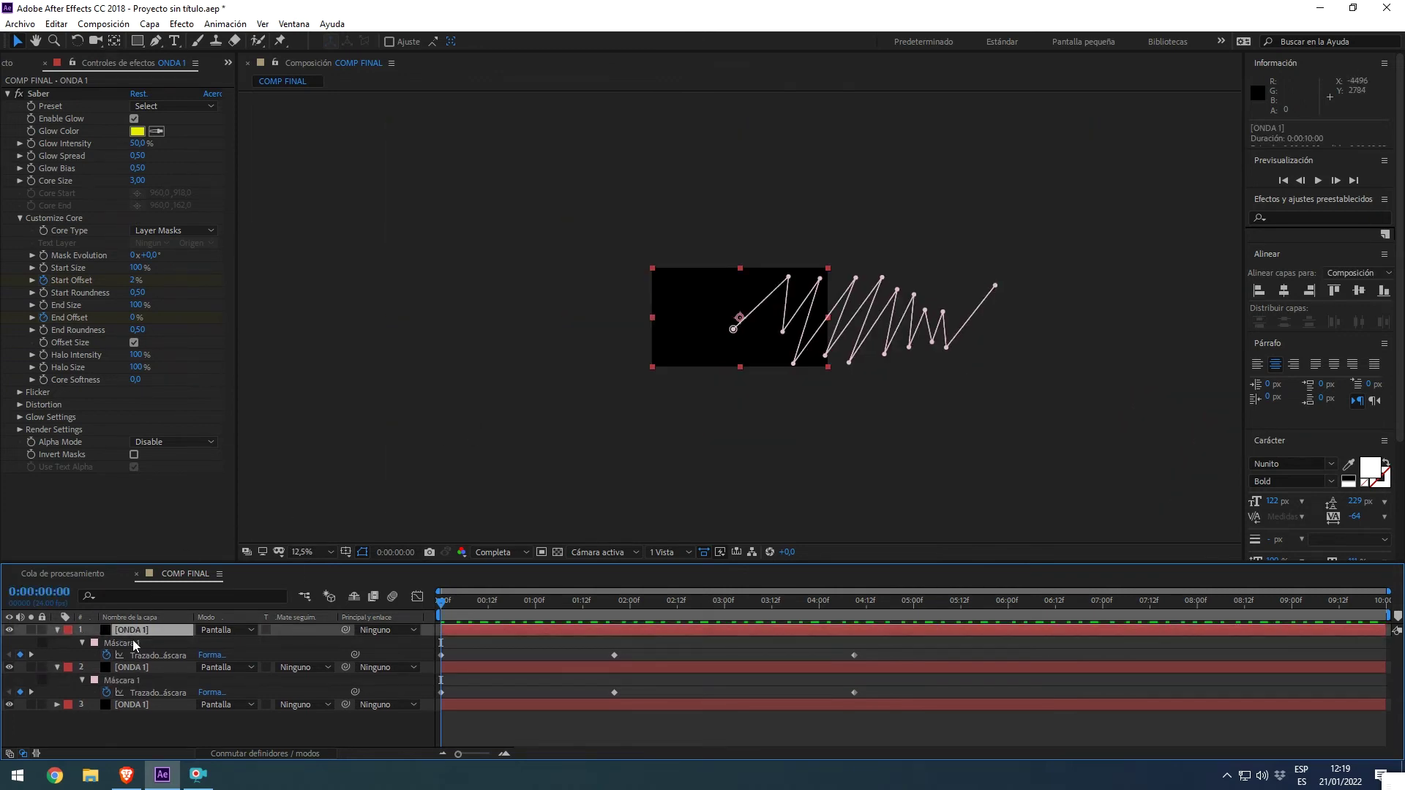
{"action": "left_click", "coordinate": [133, 641]}
{"action": "double_click", "coordinate": [734, 330]}
{"action": "left_click_drag", "start_coordinate": [731, 320], "coordinate": [467, 319]}
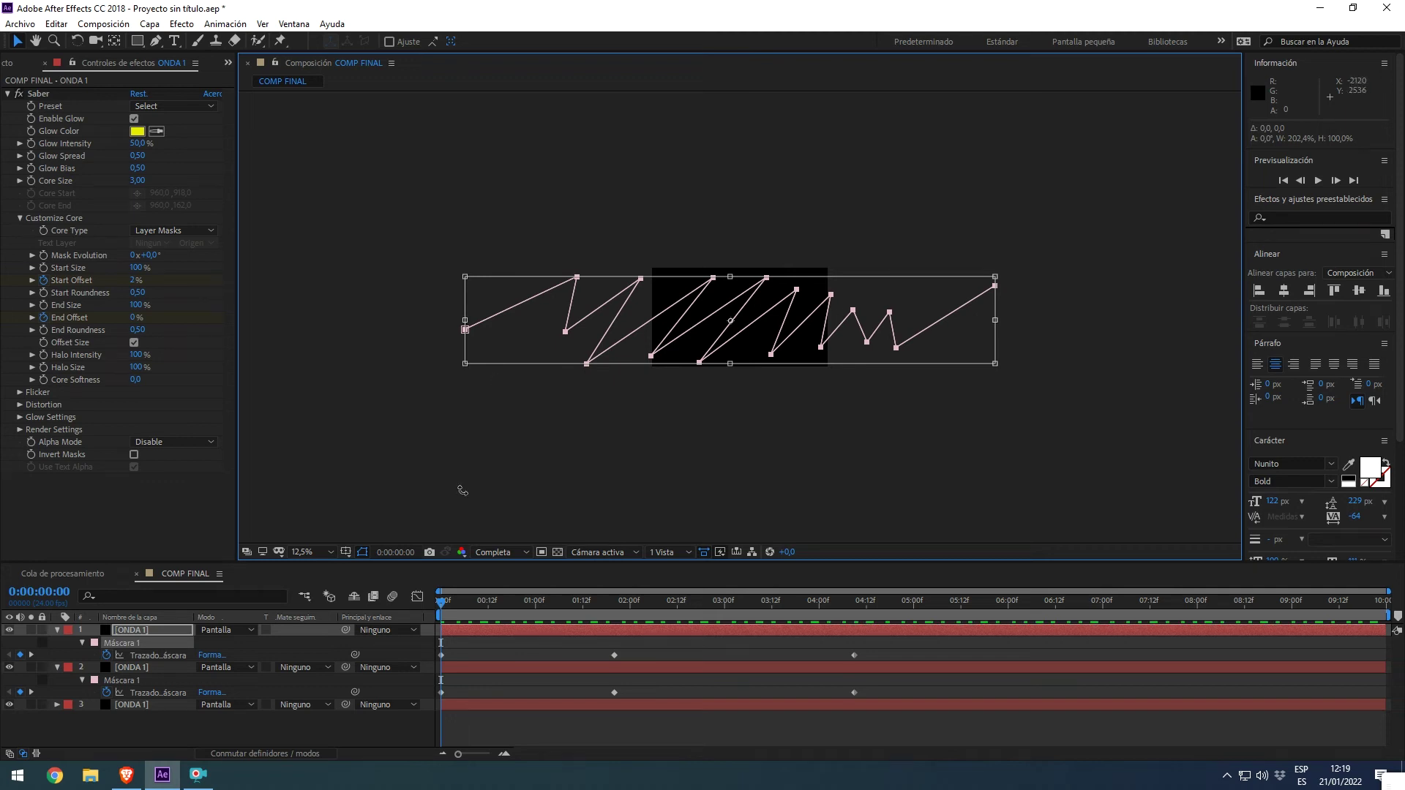
{"action": "left_click", "coordinate": [442, 609]}
Make the new copy's Saber glow red (EC0000) and preview it
{"action": "left_click", "coordinate": [137, 132]}
{"action": "left_click_drag", "start_coordinate": [969, 469], "coordinate": [967, 432]}
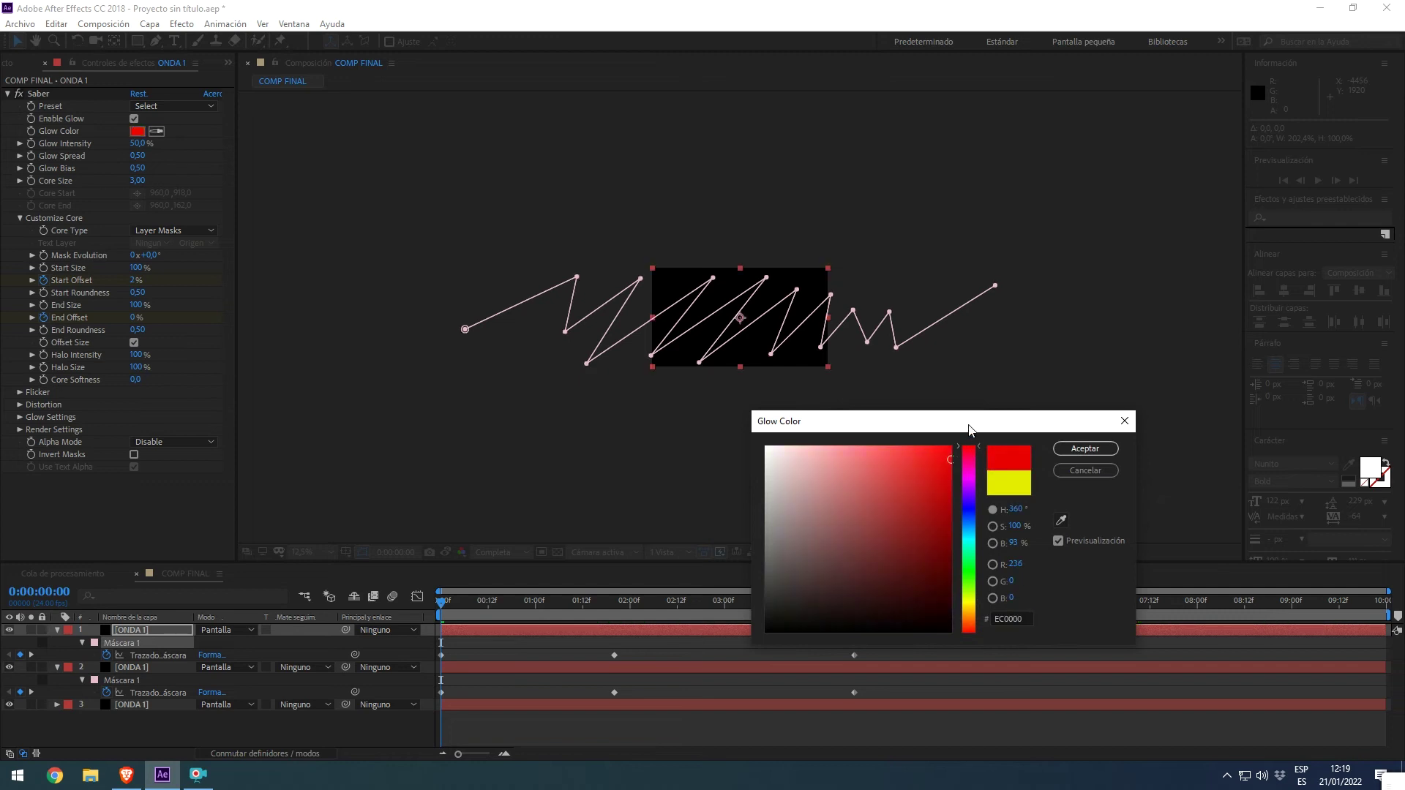
{"action": "left_click", "coordinate": [1072, 448]}
{"action": "key", "text": "space"}
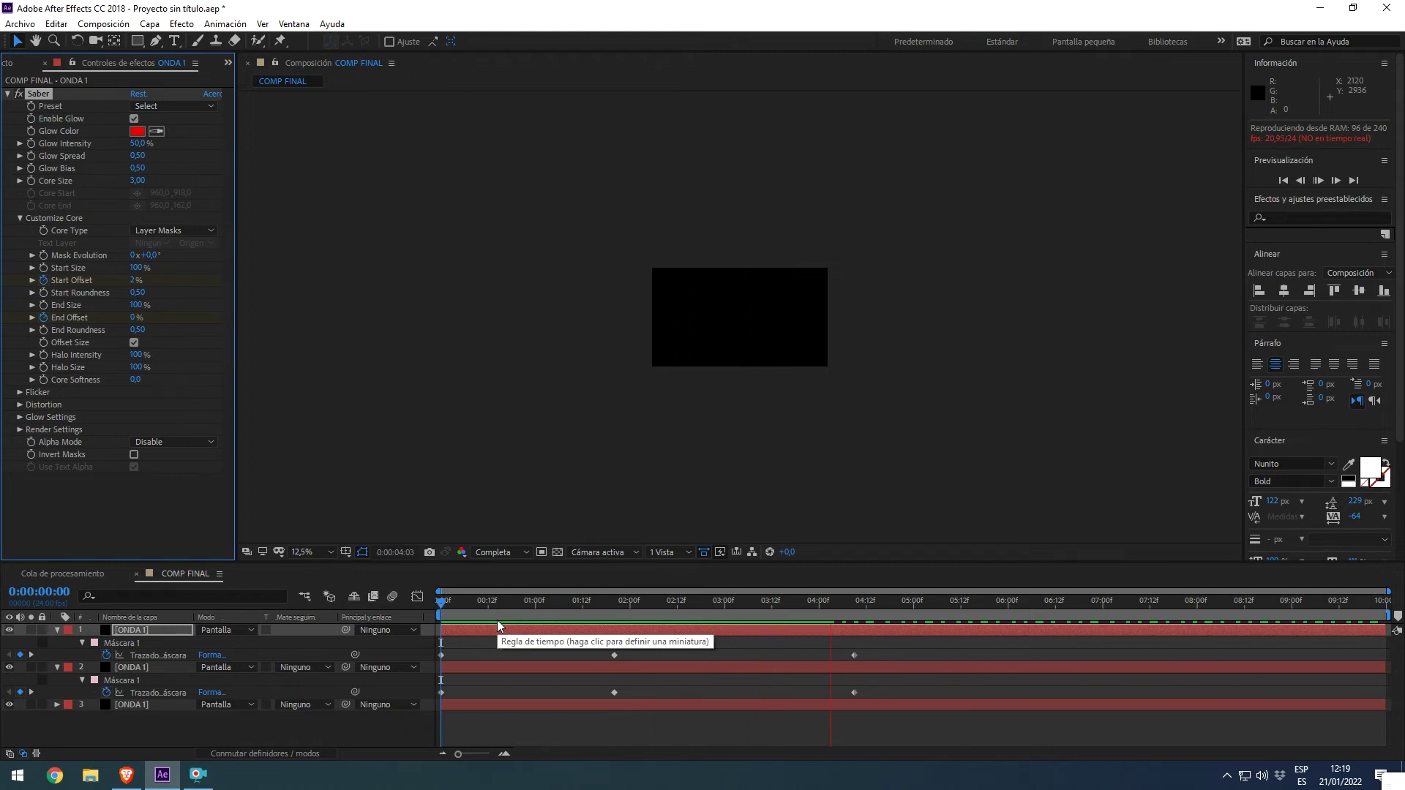
At the first frame, move the stretched zigzag mask path about 258 px right
{"action": "key", "text": "space"}
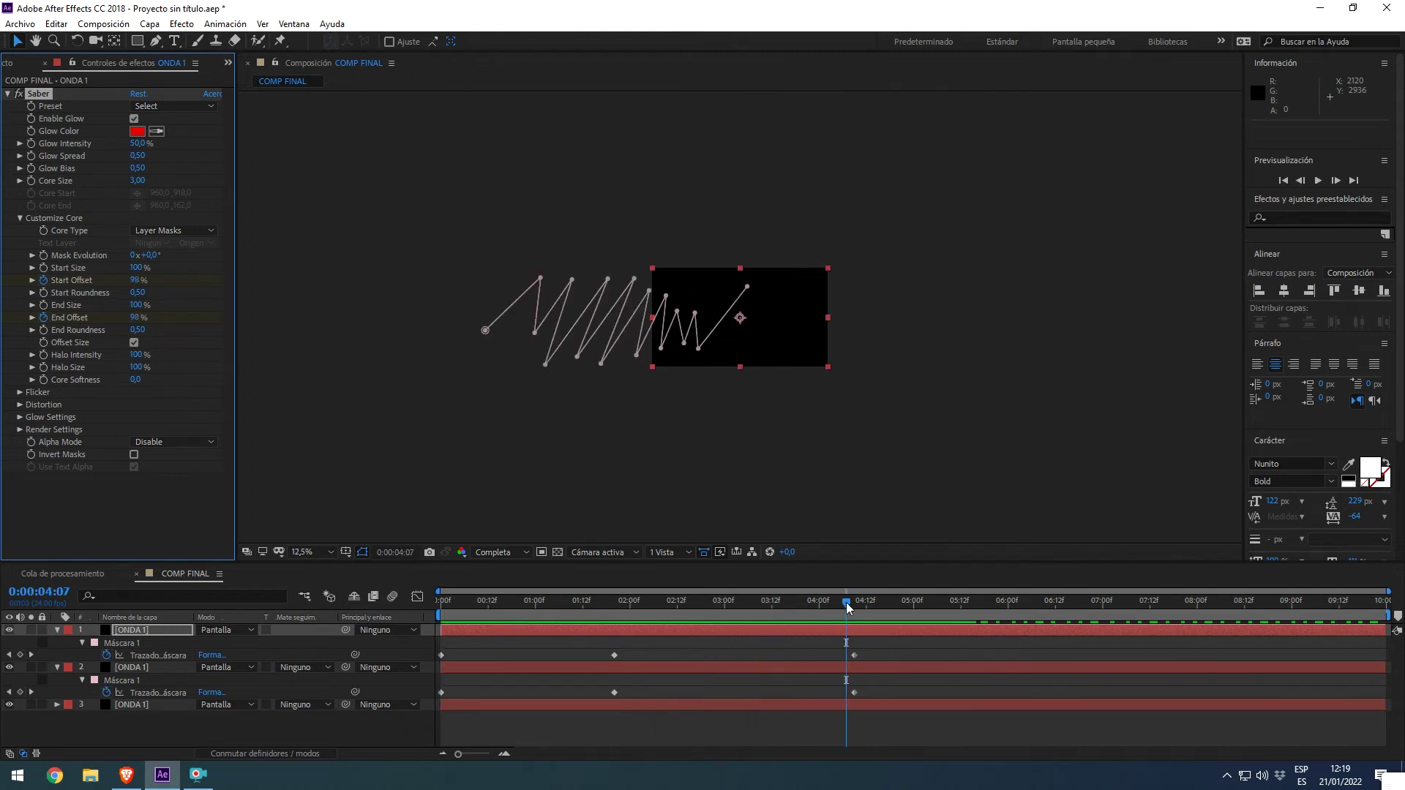
{"action": "left_click_drag", "start_coordinate": [848, 606], "coordinate": [544, 602]}
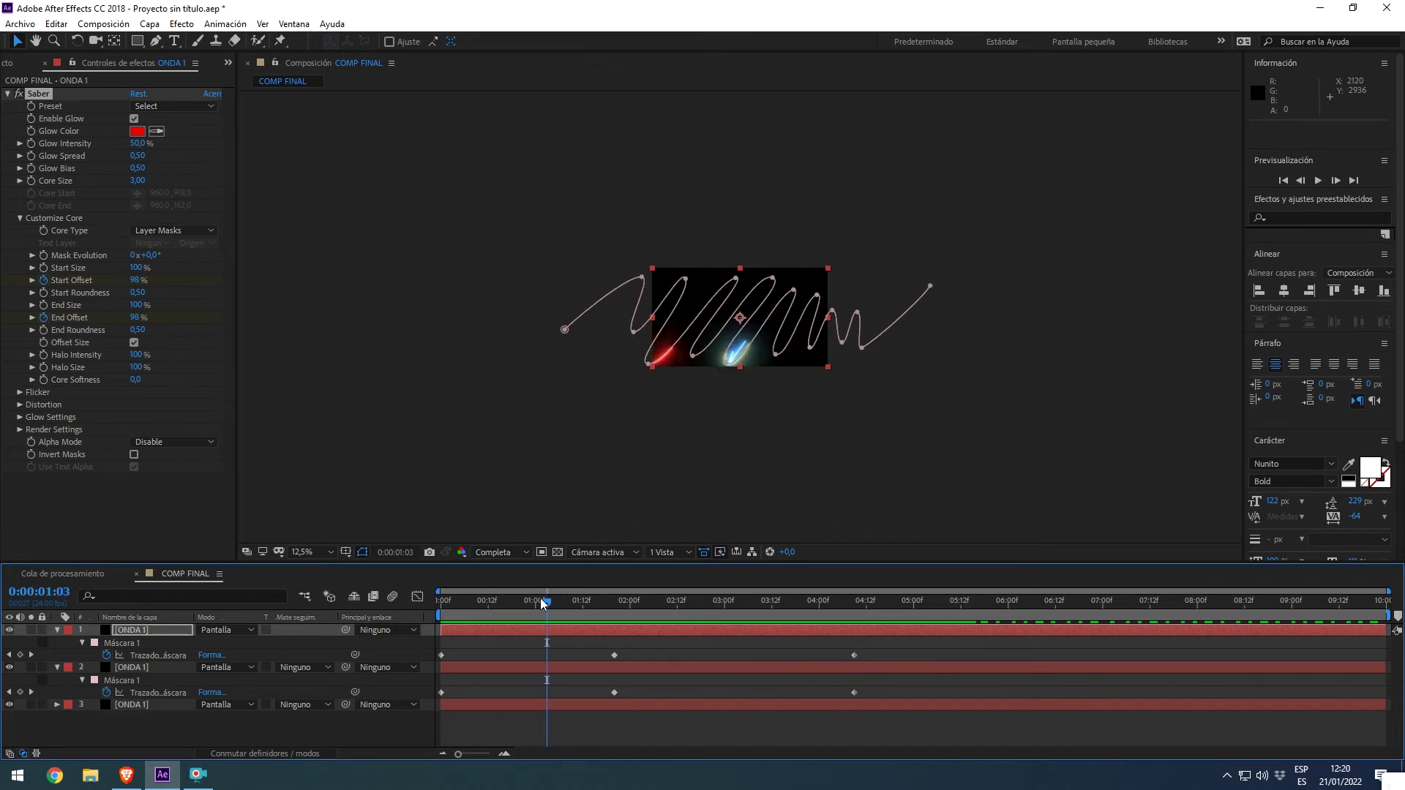
{"action": "left_click", "coordinate": [439, 615]}
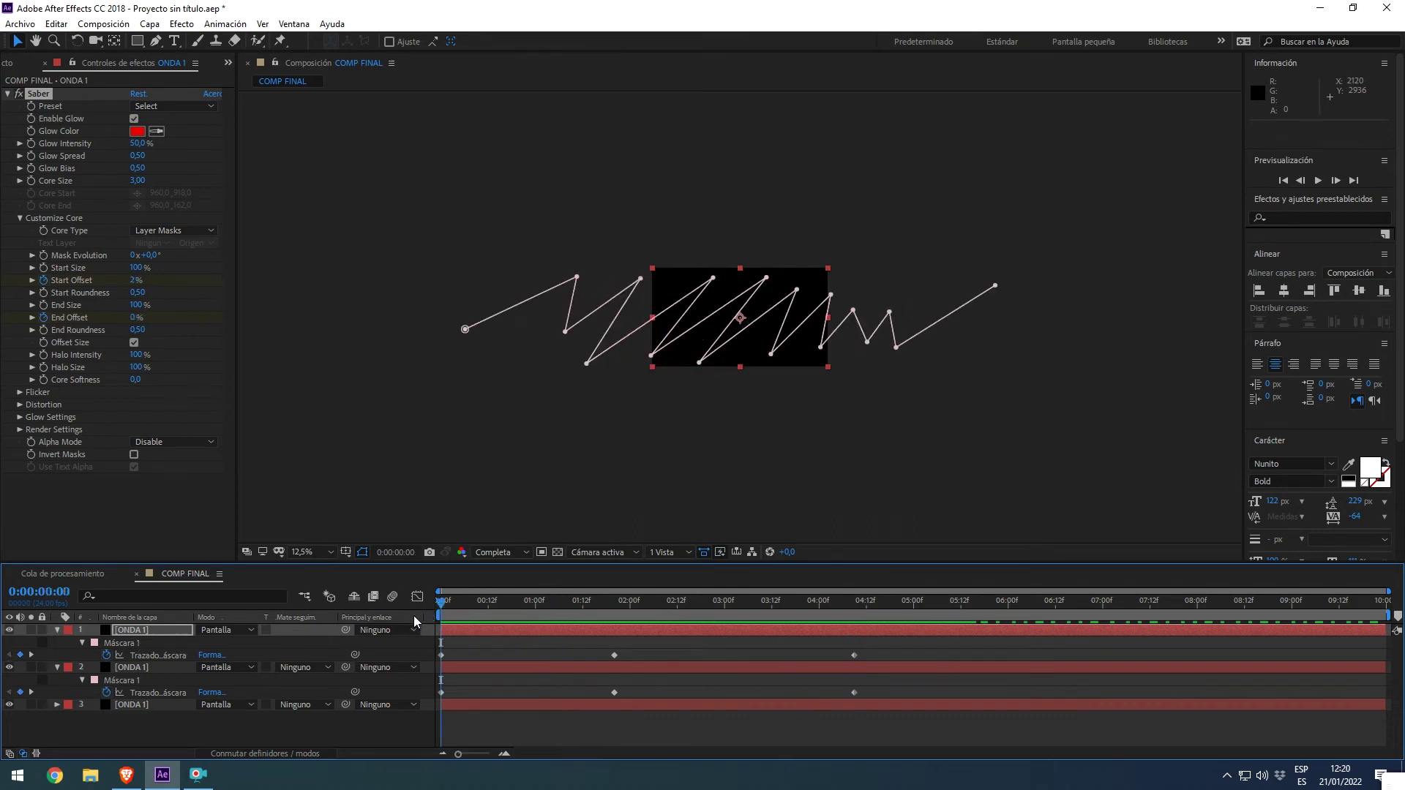
{"action": "left_click", "coordinate": [150, 654]}
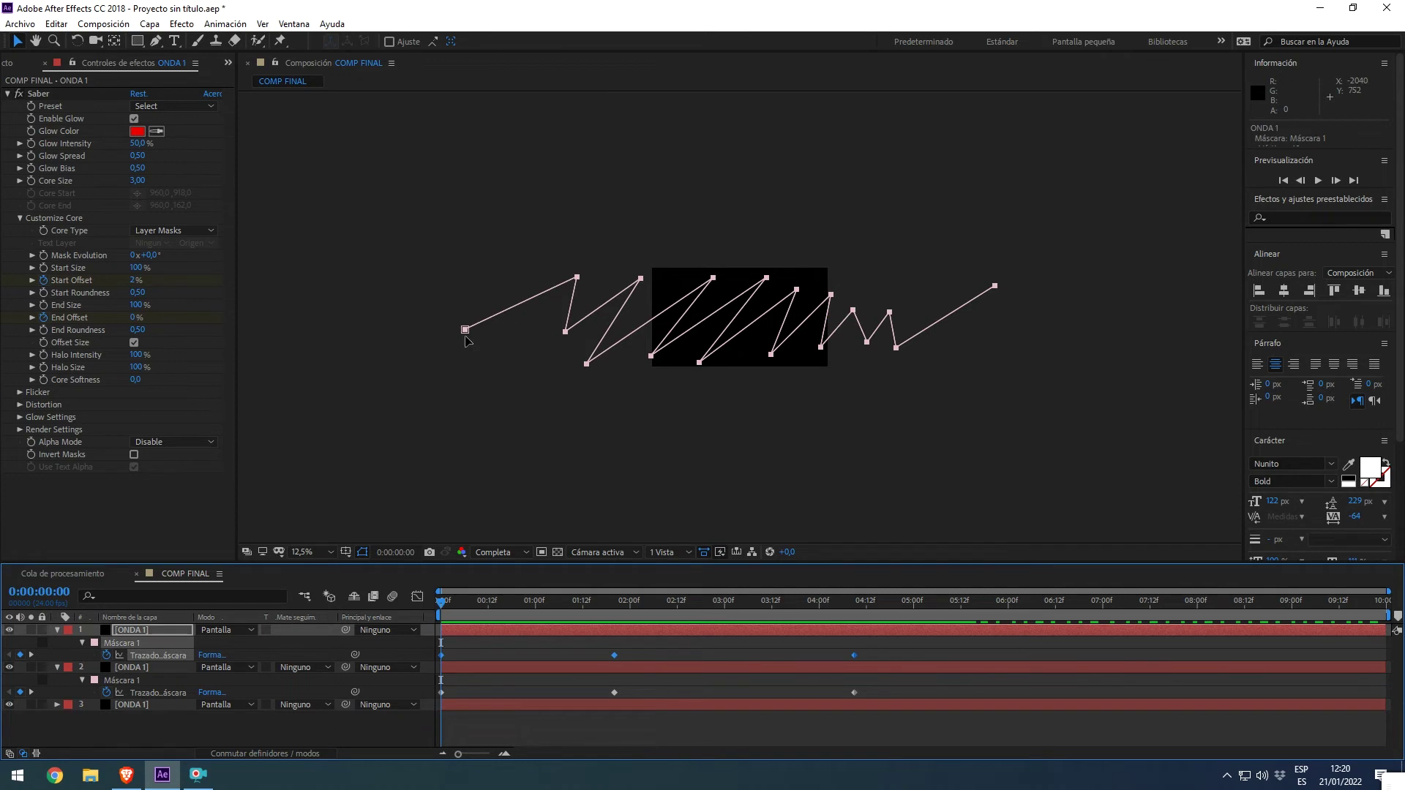
{"action": "left_click_drag", "start_coordinate": [465, 331], "coordinate": [654, 331]}
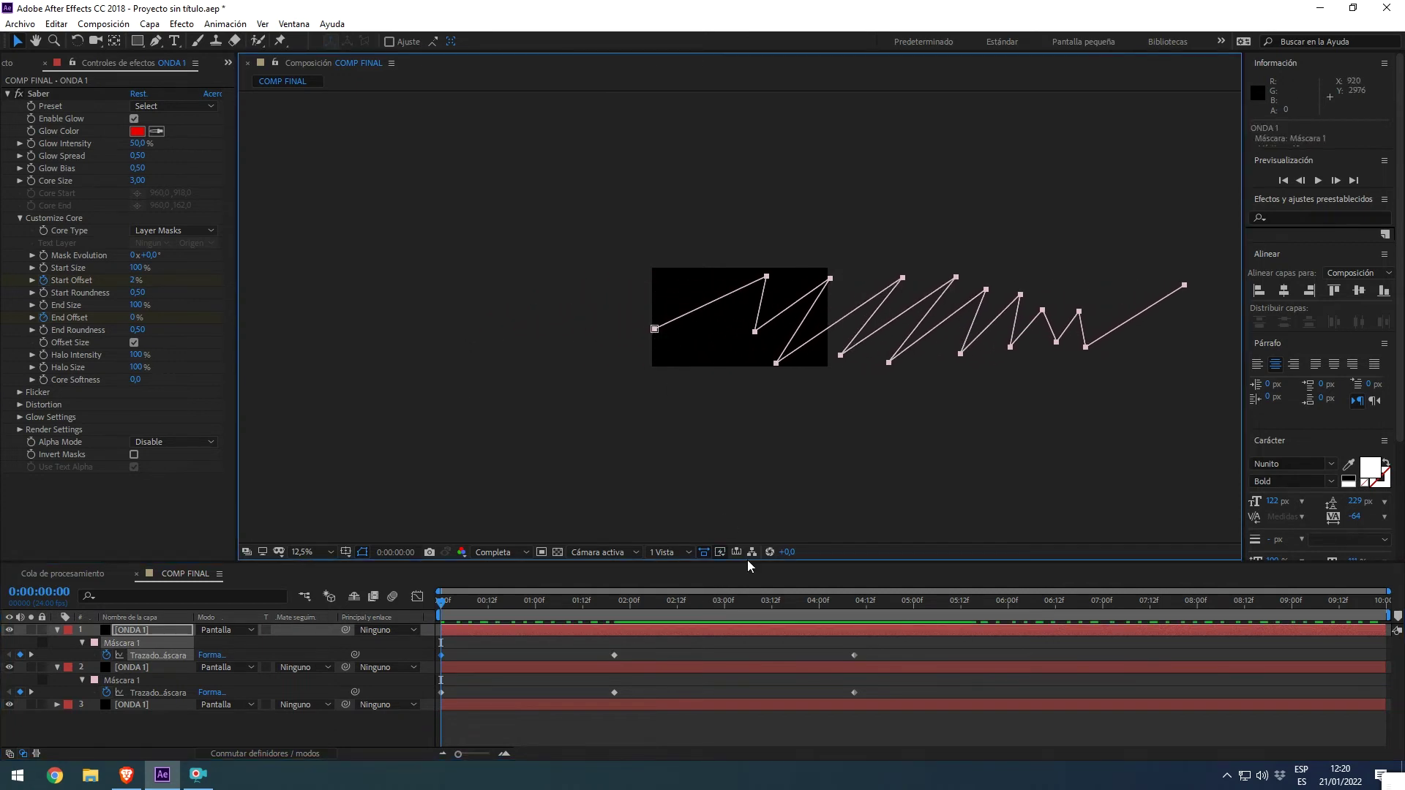
Preview the shifted red glow with the viewer zoomed in, checking the mask paths at frame 00:10
{"action": "key", "text": "space"}
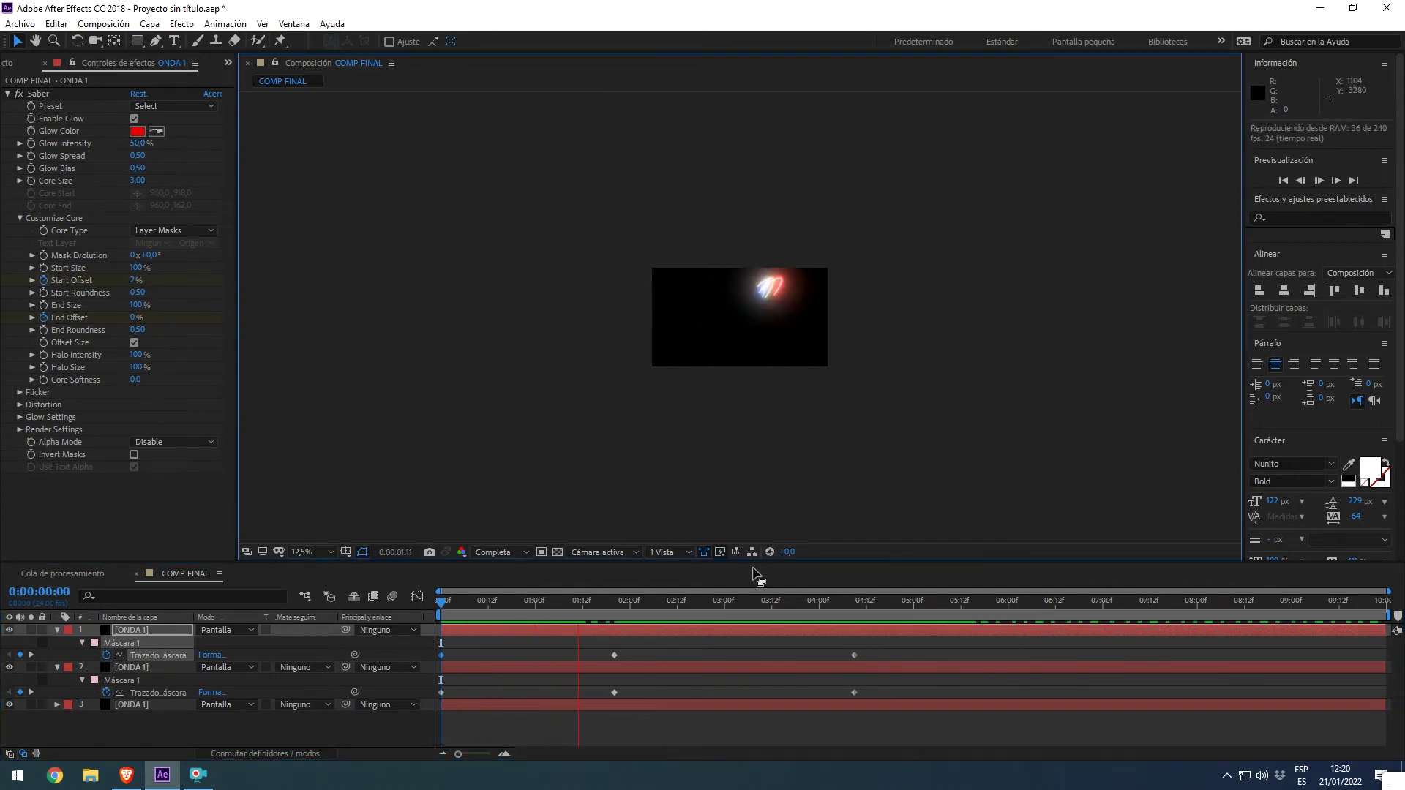
{"action": "key", "text": "space"}
{"action": "key", "text": "period"}
{"action": "key", "text": "period"}
{"action": "key", "text": "space"}
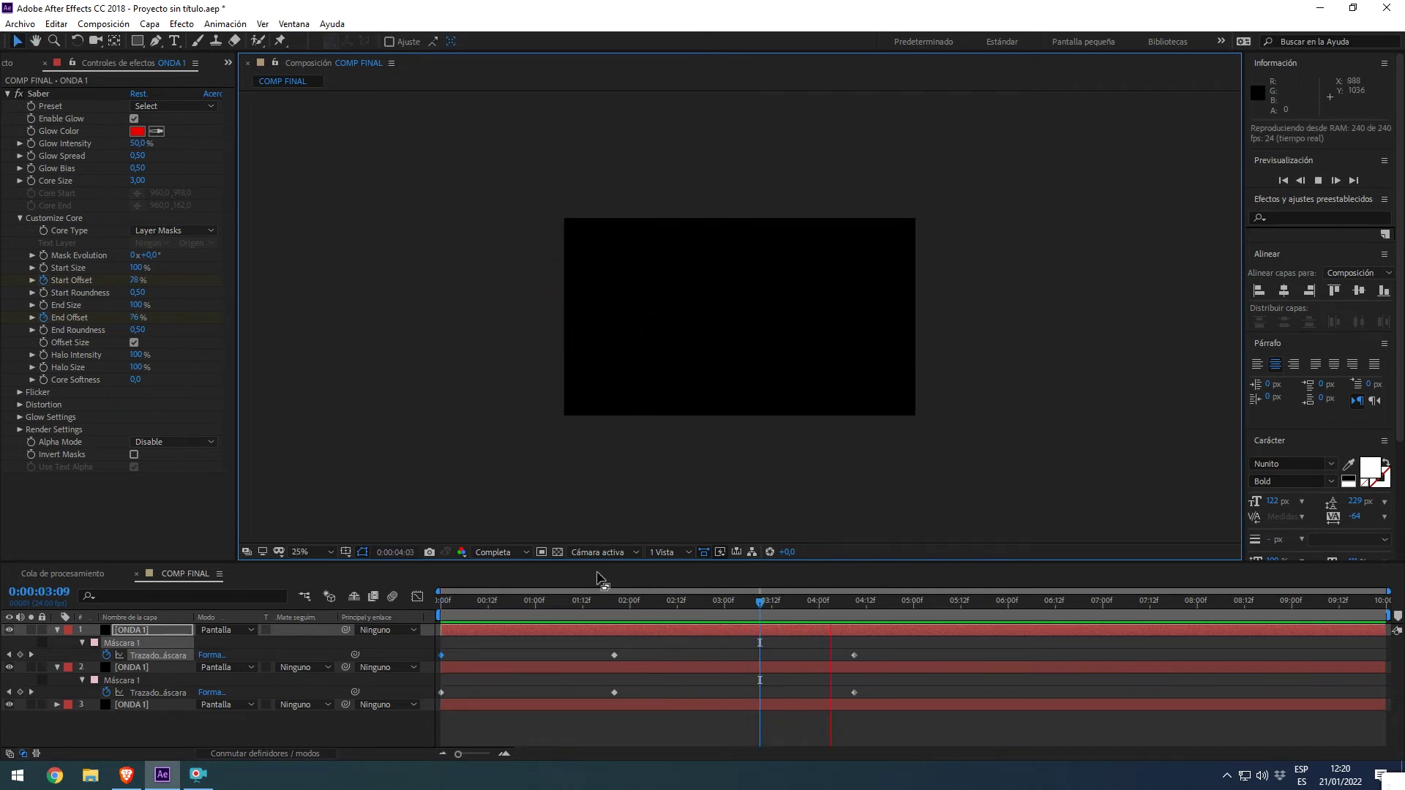
{"action": "key", "text": "period"}
{"action": "key", "text": "period"}
{"action": "key", "text": "space"}
{"action": "key", "text": "space"}
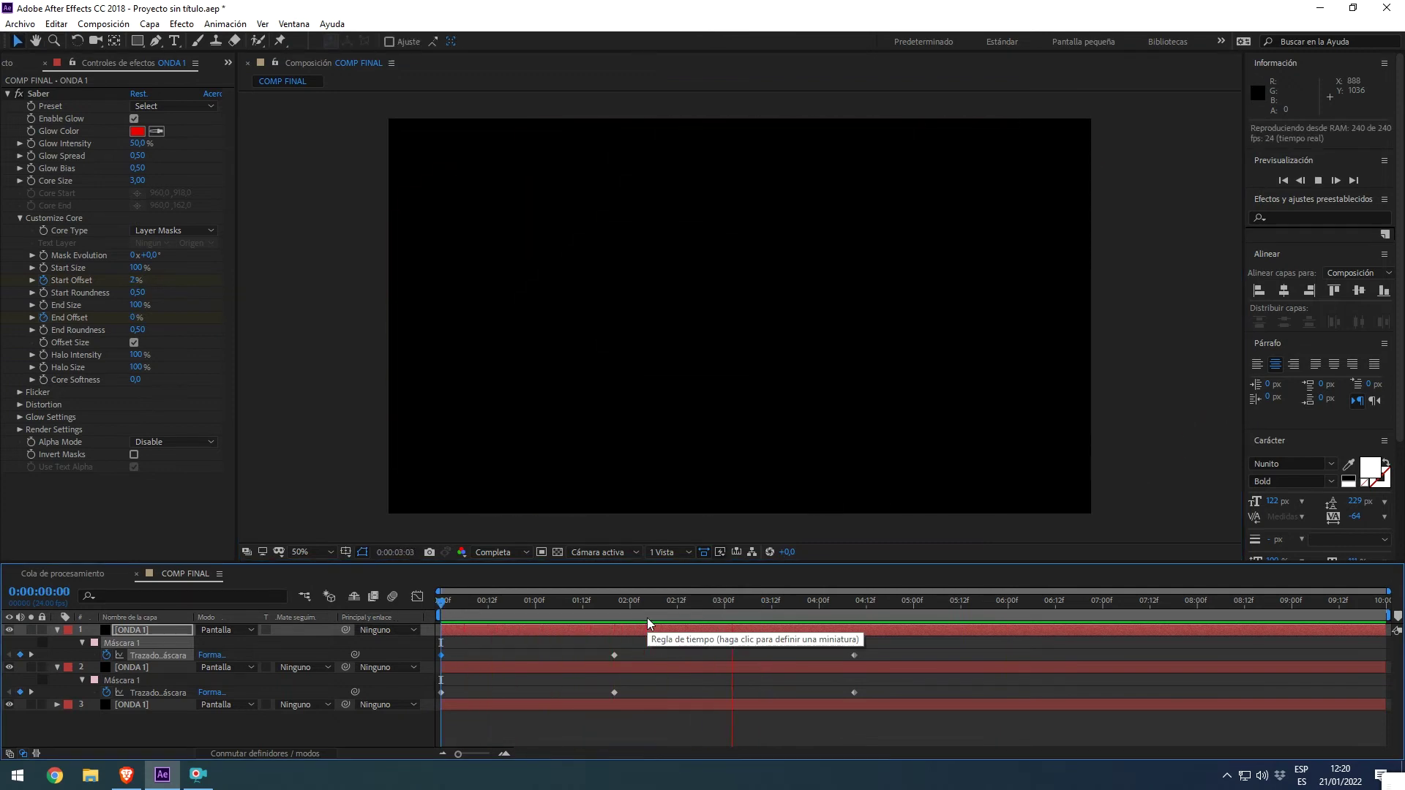
{"action": "key", "text": "space"}
{"action": "left_click_drag", "start_coordinate": [667, 604], "coordinate": [425, 616]}
{"action": "key", "text": "space"}
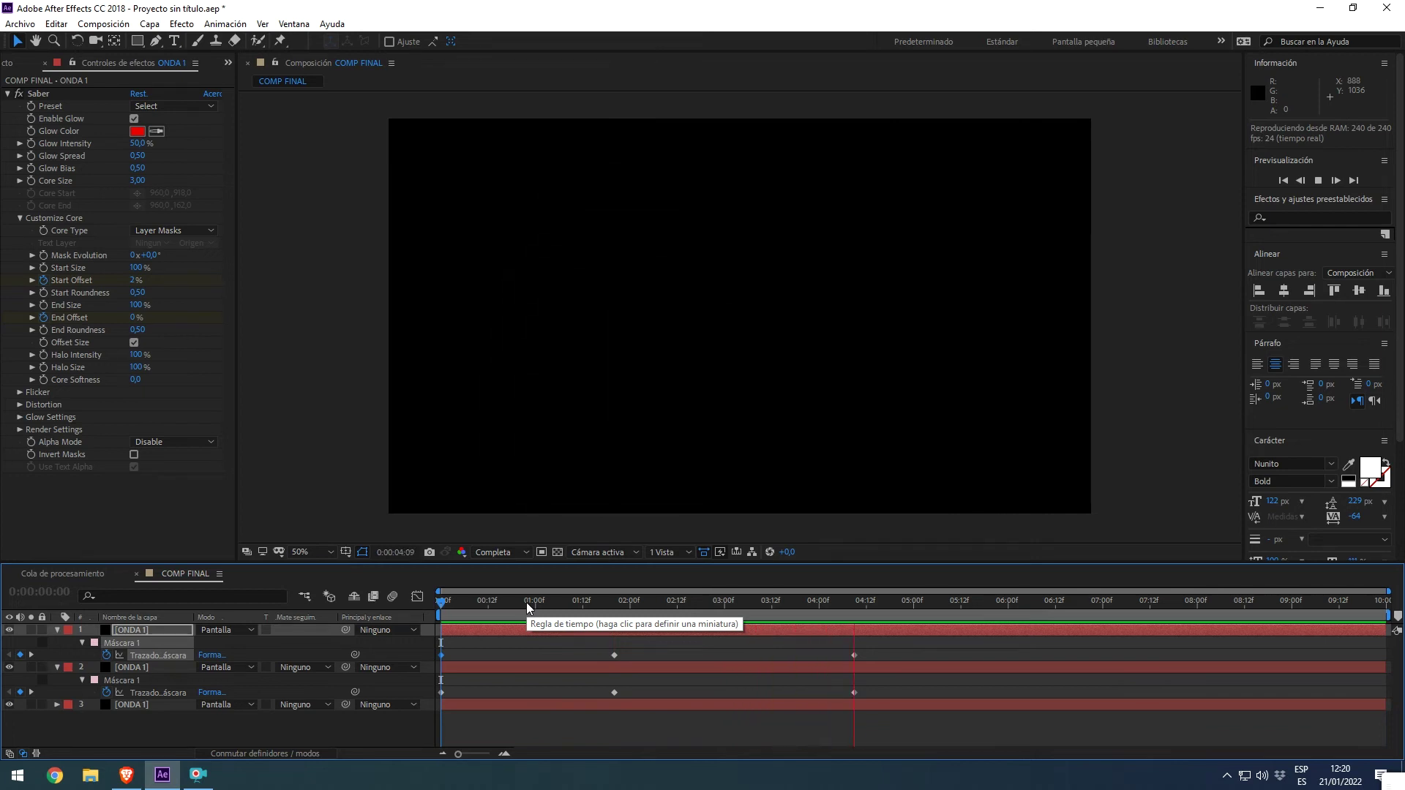
{"action": "left_click_drag", "start_coordinate": [530, 605], "coordinate": [482, 608]}
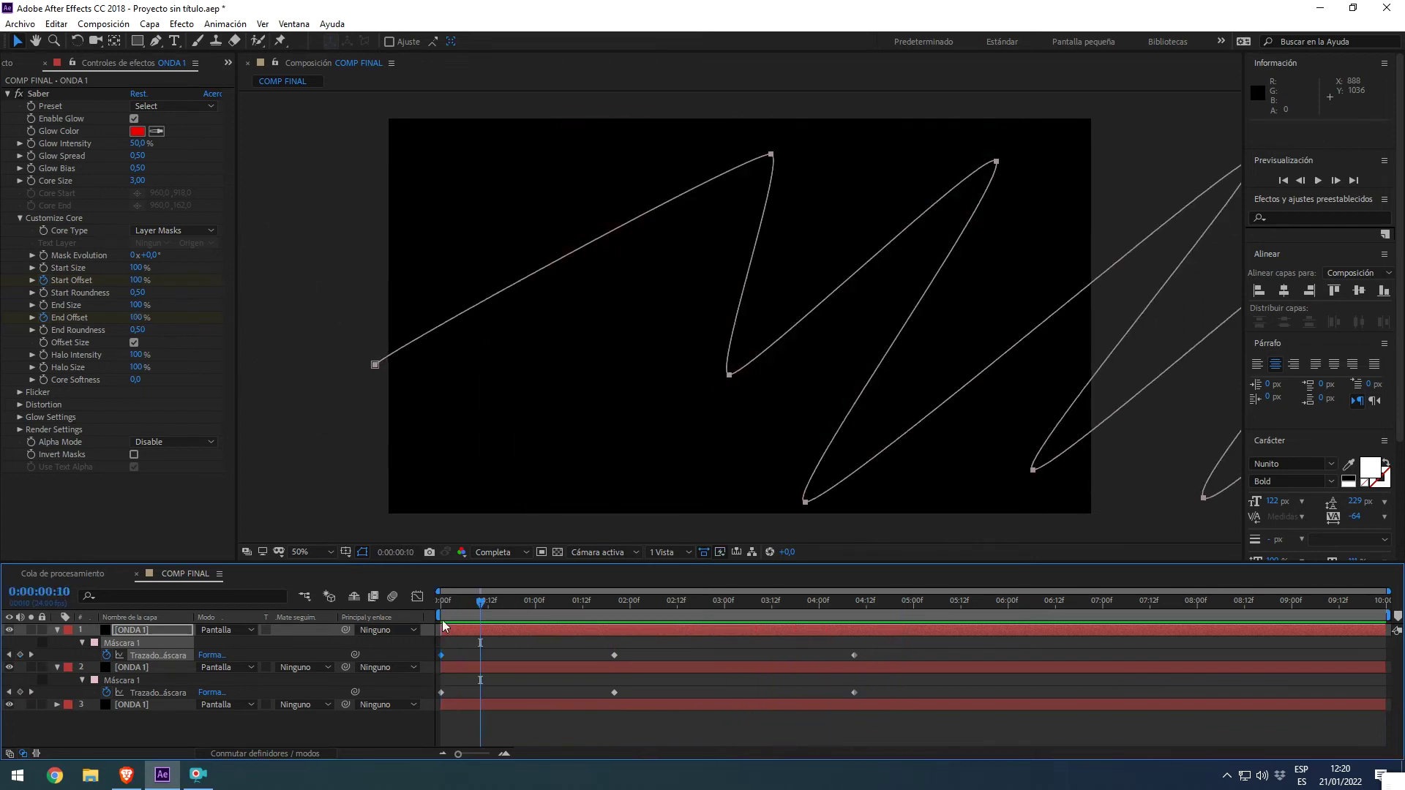
Duplicate the top ONDA 1 layer into a fourth copy and show its mask
{"action": "left_click", "coordinate": [161, 731]}
{"action": "left_click", "coordinate": [135, 631]}
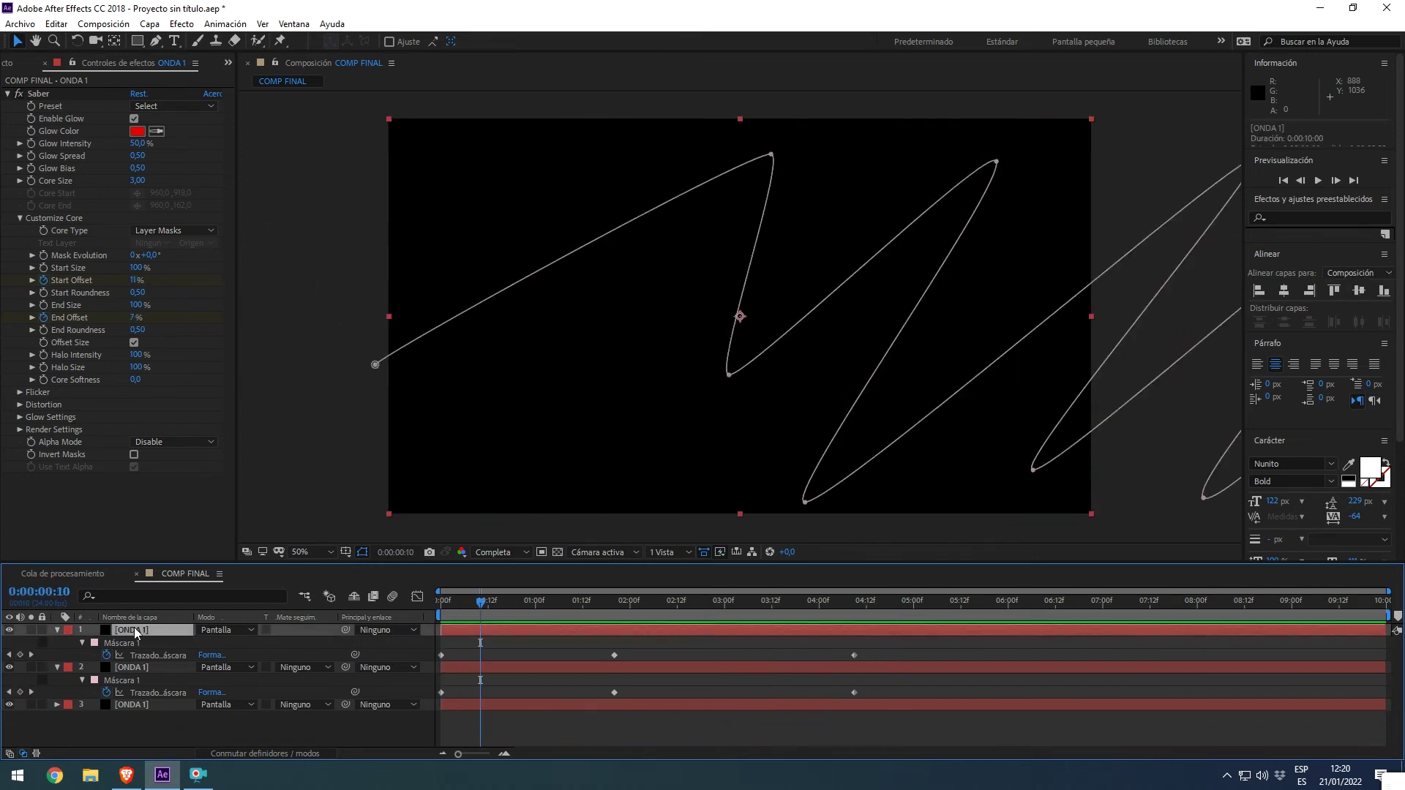
{"action": "key", "text": "ctrl+d"}
{"action": "key", "text": "m"}
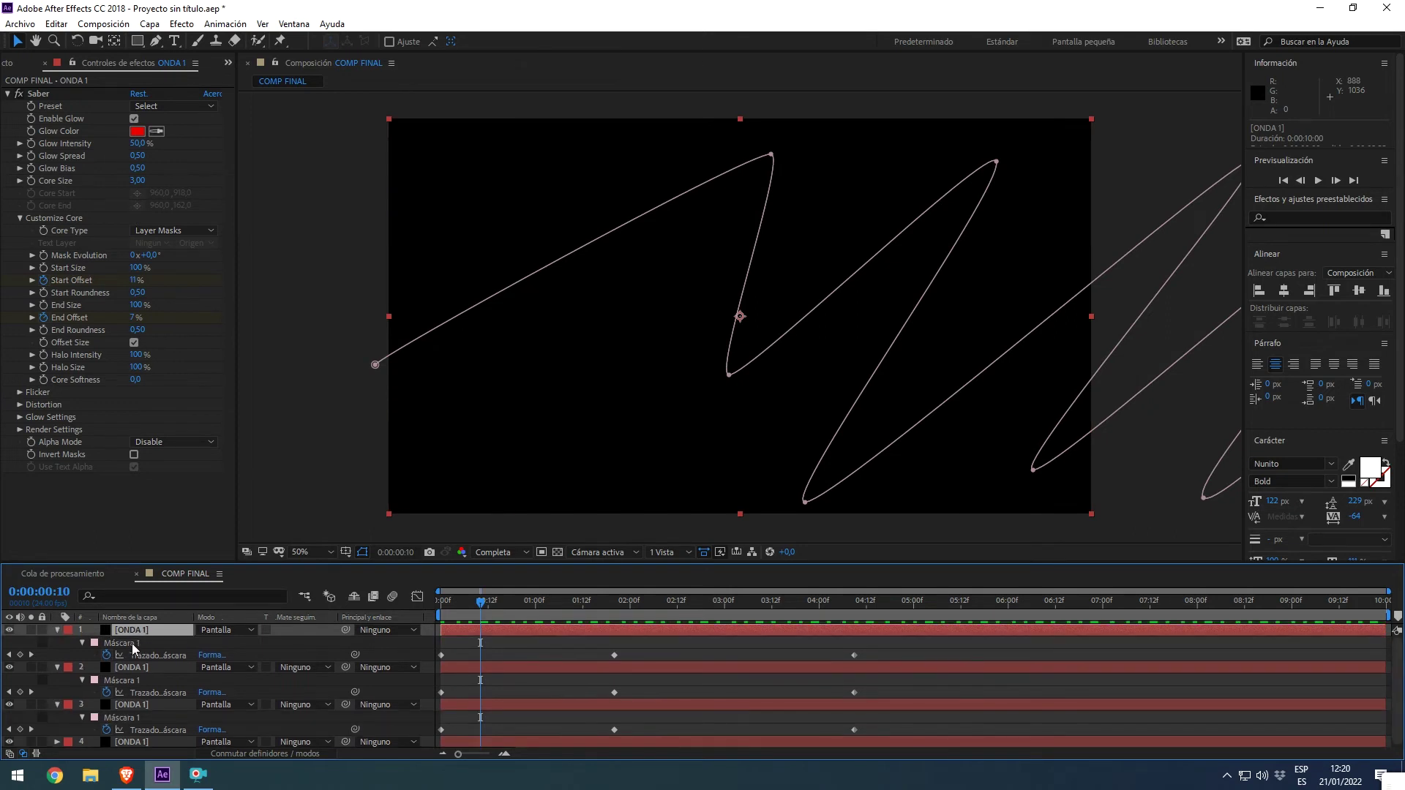
Set the new copy's glow to green (06EC00) and remove its old Máscara 1 path
{"action": "left_click", "coordinate": [137, 131]}
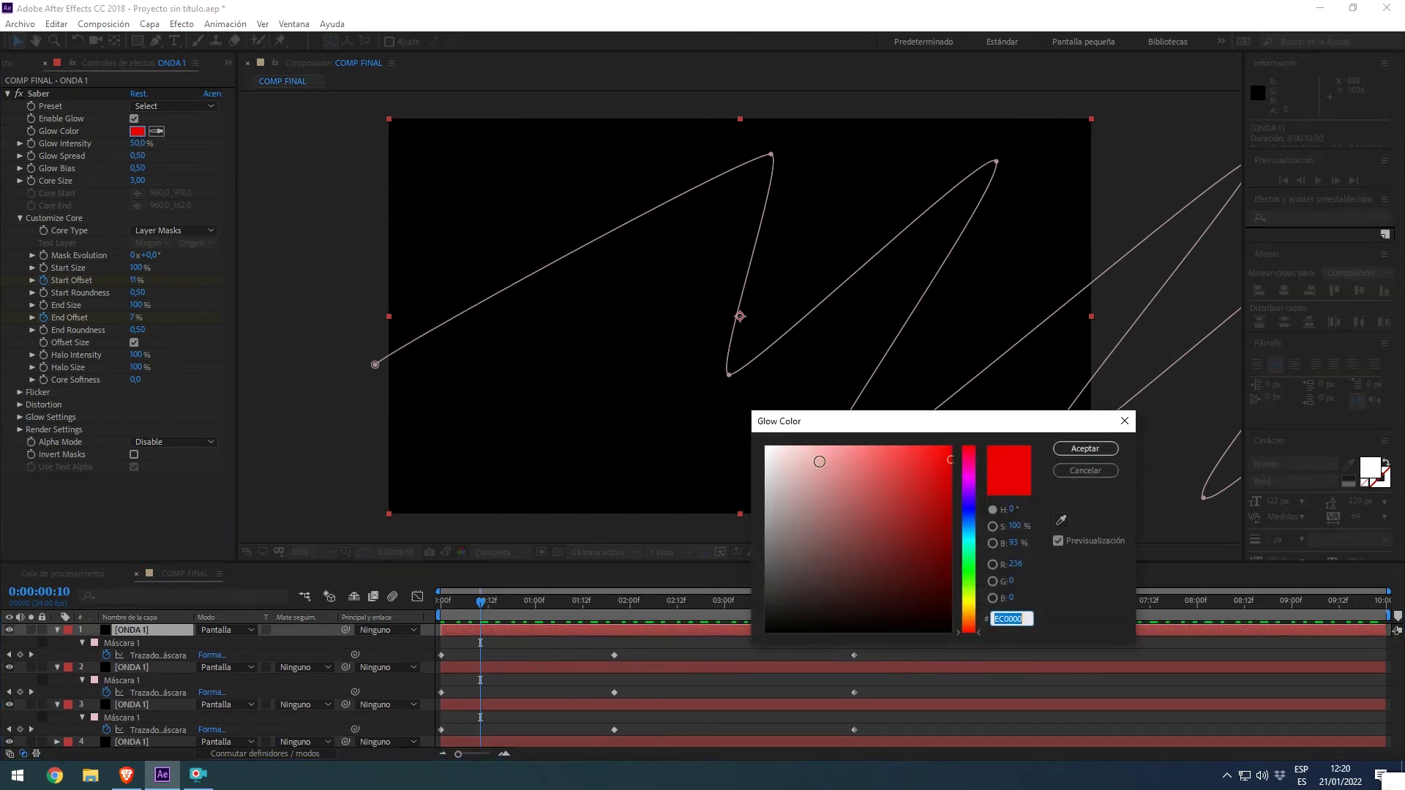
{"action": "left_click", "coordinate": [969, 569]}
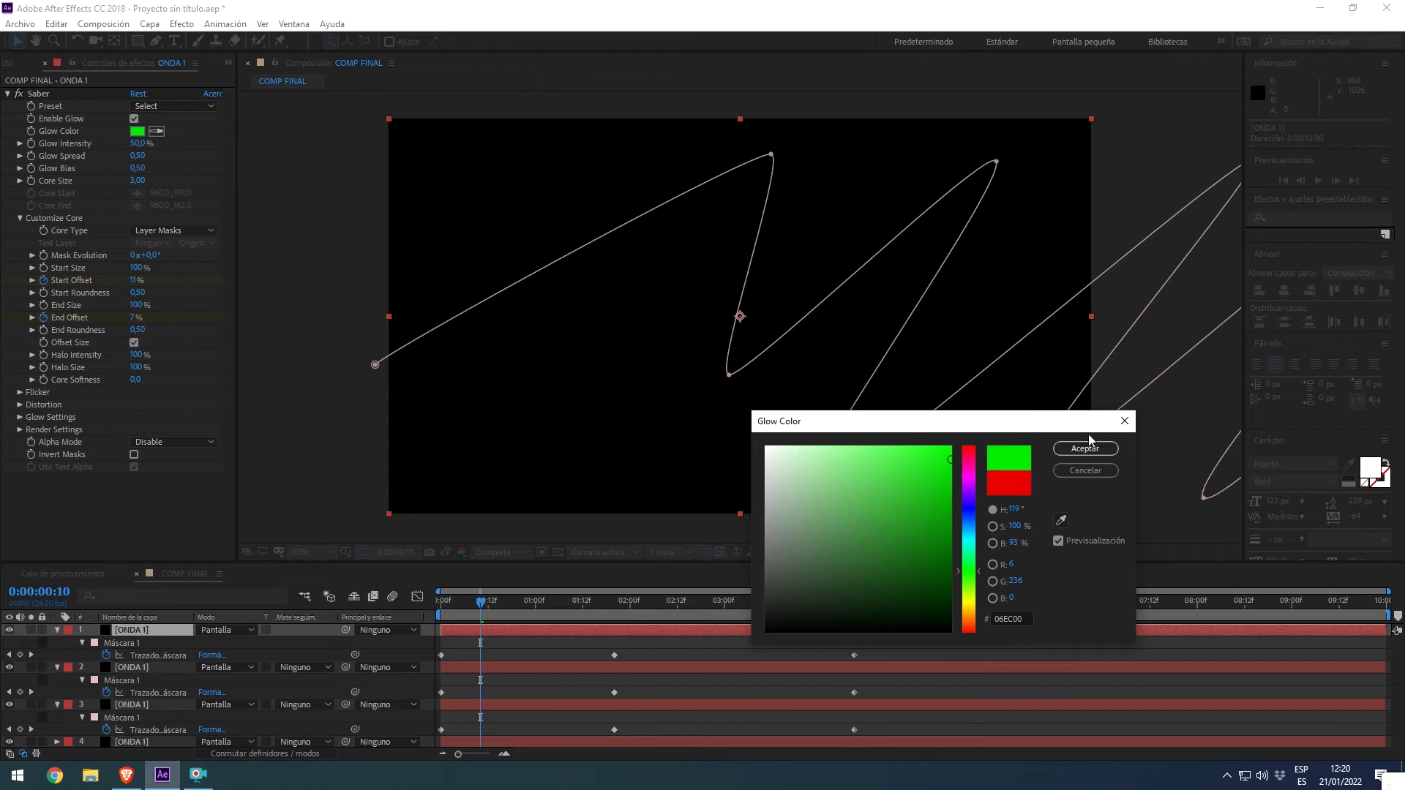
{"action": "left_click", "coordinate": [1085, 448]}
{"action": "left_click", "coordinate": [129, 647]}
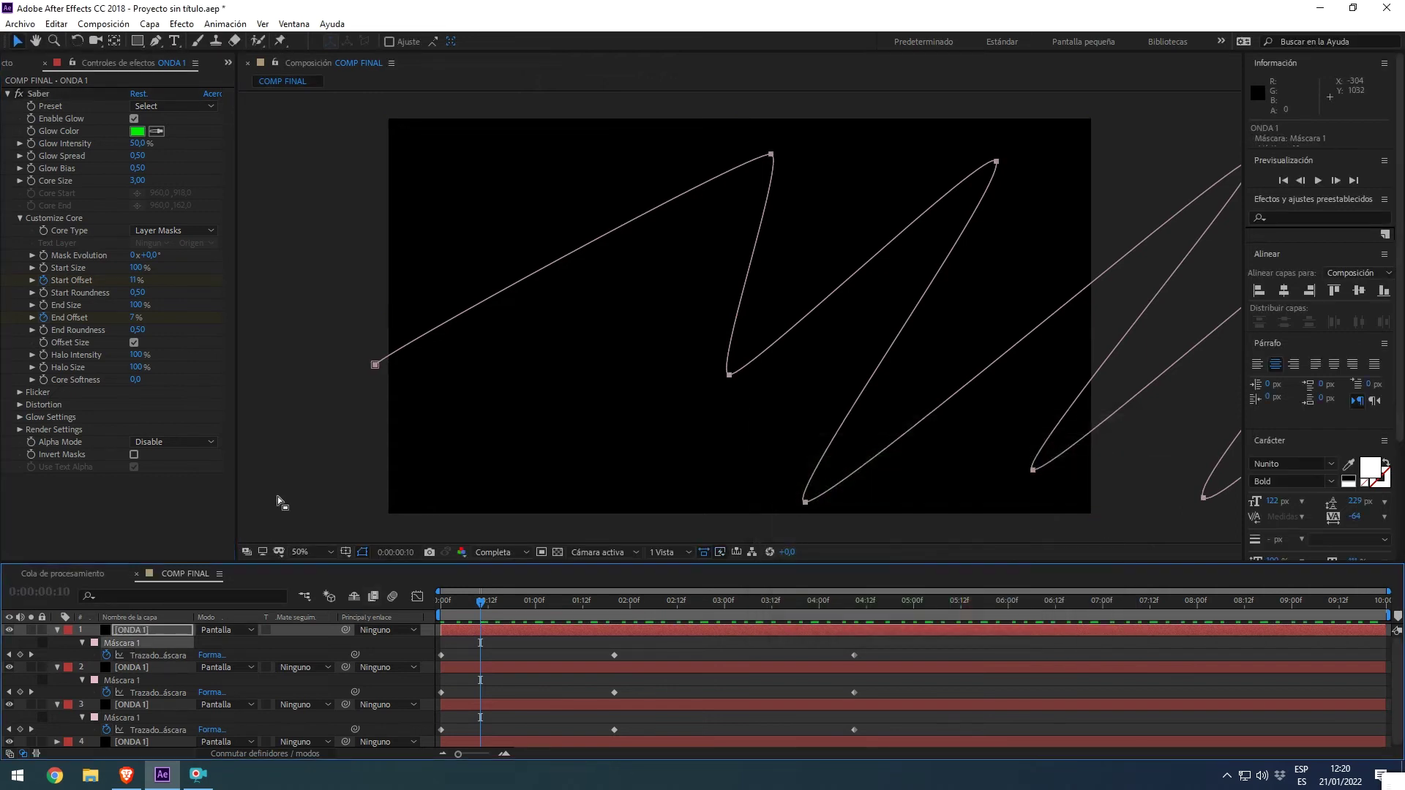
{"action": "key", "text": "m"}
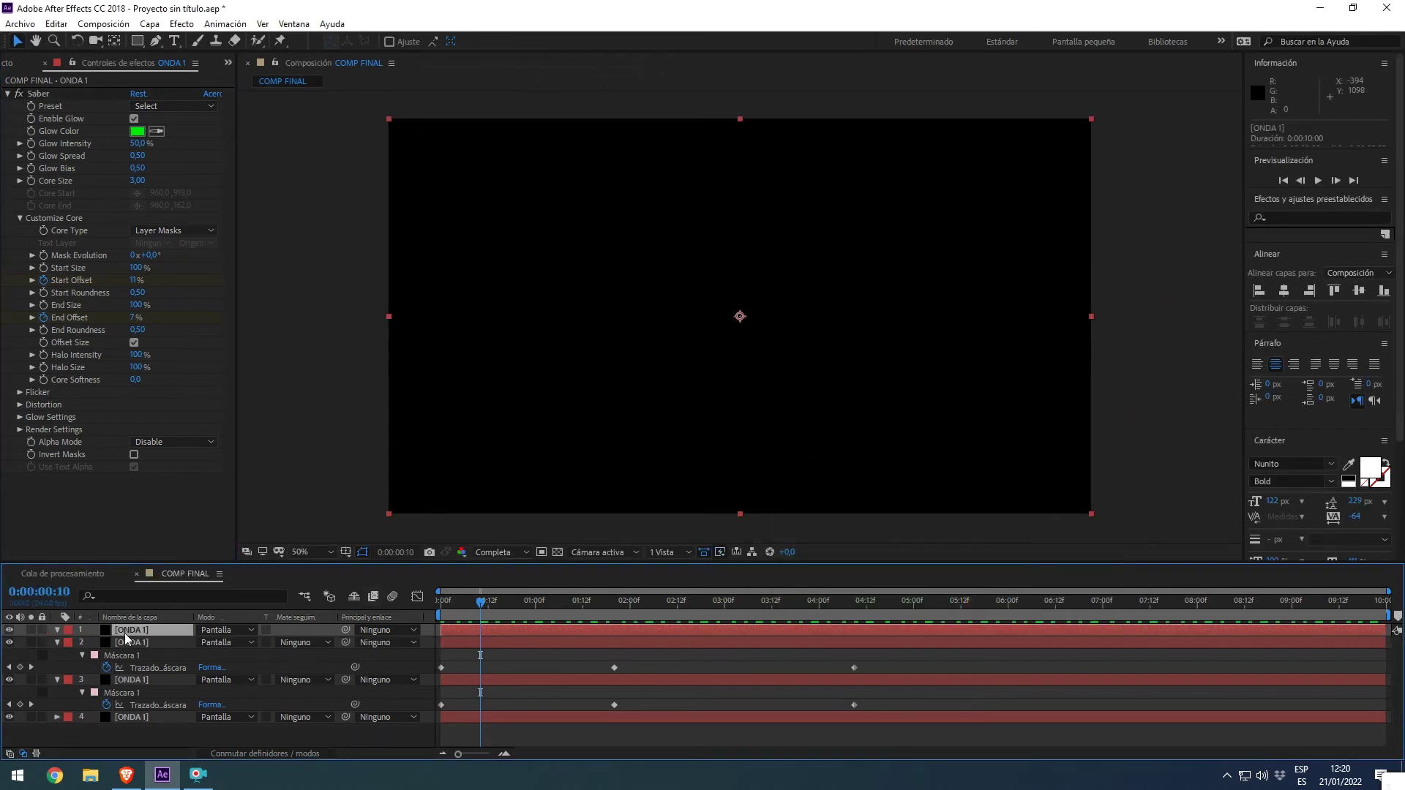
With the Pen tool, draw a smooth S-curving wave mask on ONDA 1 that runs past the right edge
{"action": "left_click", "coordinate": [155, 47]}
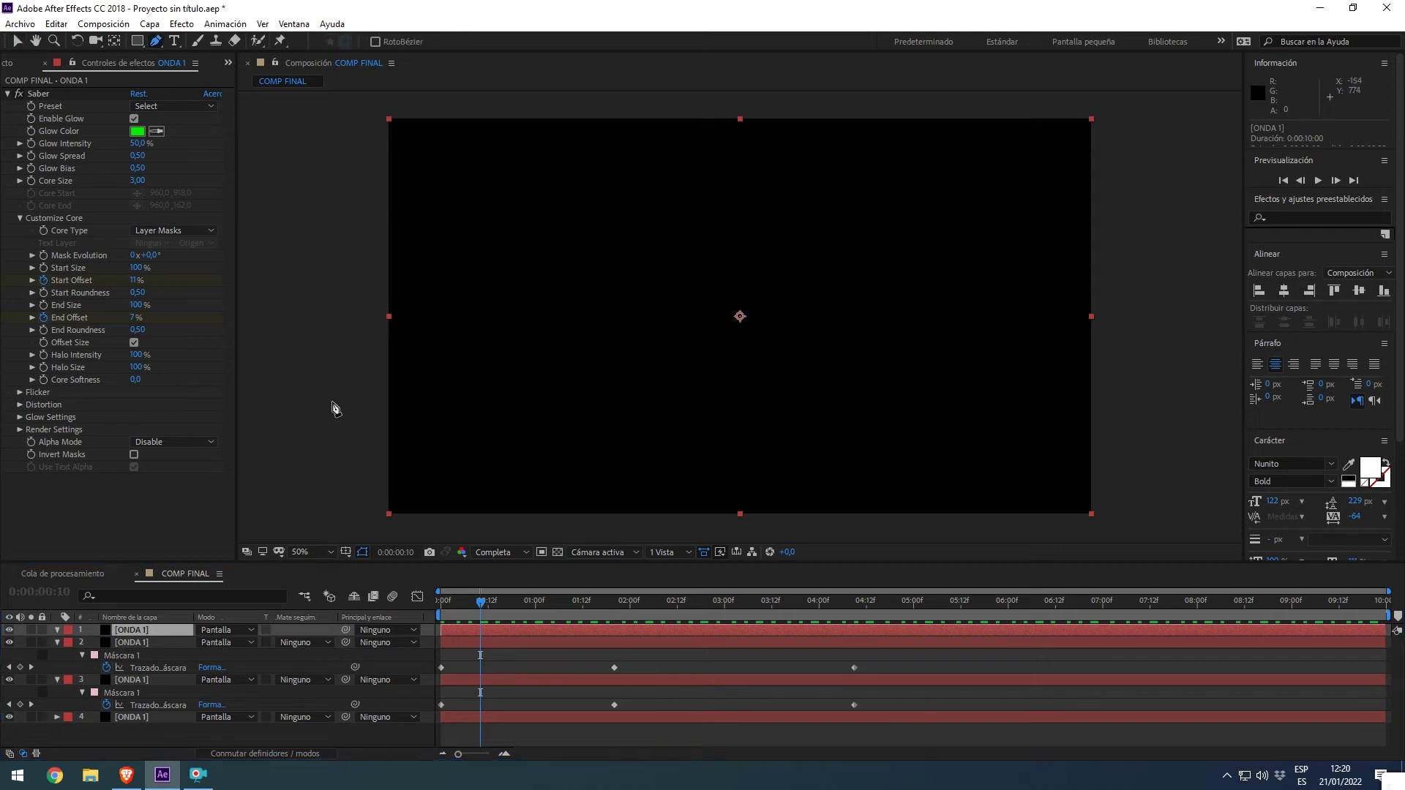
{"action": "left_click", "coordinate": [300, 337]}
{"action": "mouse_move", "coordinate": [465, 173]}
{"action": "left_mouse_down"}
{"action": "mouse_move", "coordinate": [597, 192]}
{"action": "mouse_move", "coordinate": [616, 175]}
{"action": "left_mouse_up"}
{"action": "left_click_drag", "start_coordinate": [605, 333], "coordinate": [735, 329]}
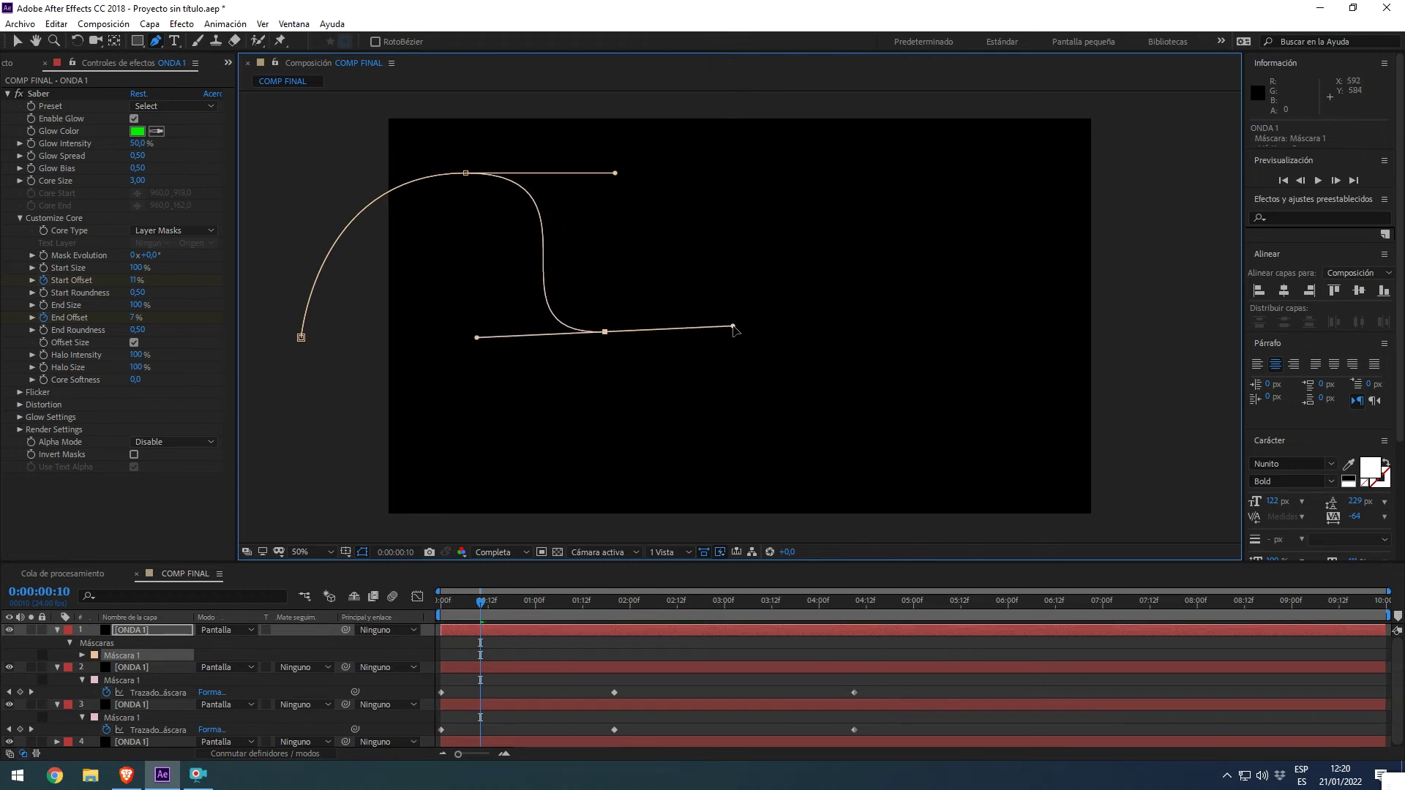
{"action": "mouse_move", "coordinate": [605, 332]}
{"action": "left_mouse_down"}
{"action": "mouse_move", "coordinate": [694, 333]}
{"action": "mouse_move", "coordinate": [682, 324]}
{"action": "left_mouse_up"}
{"action": "left_click", "coordinate": [834, 173]}
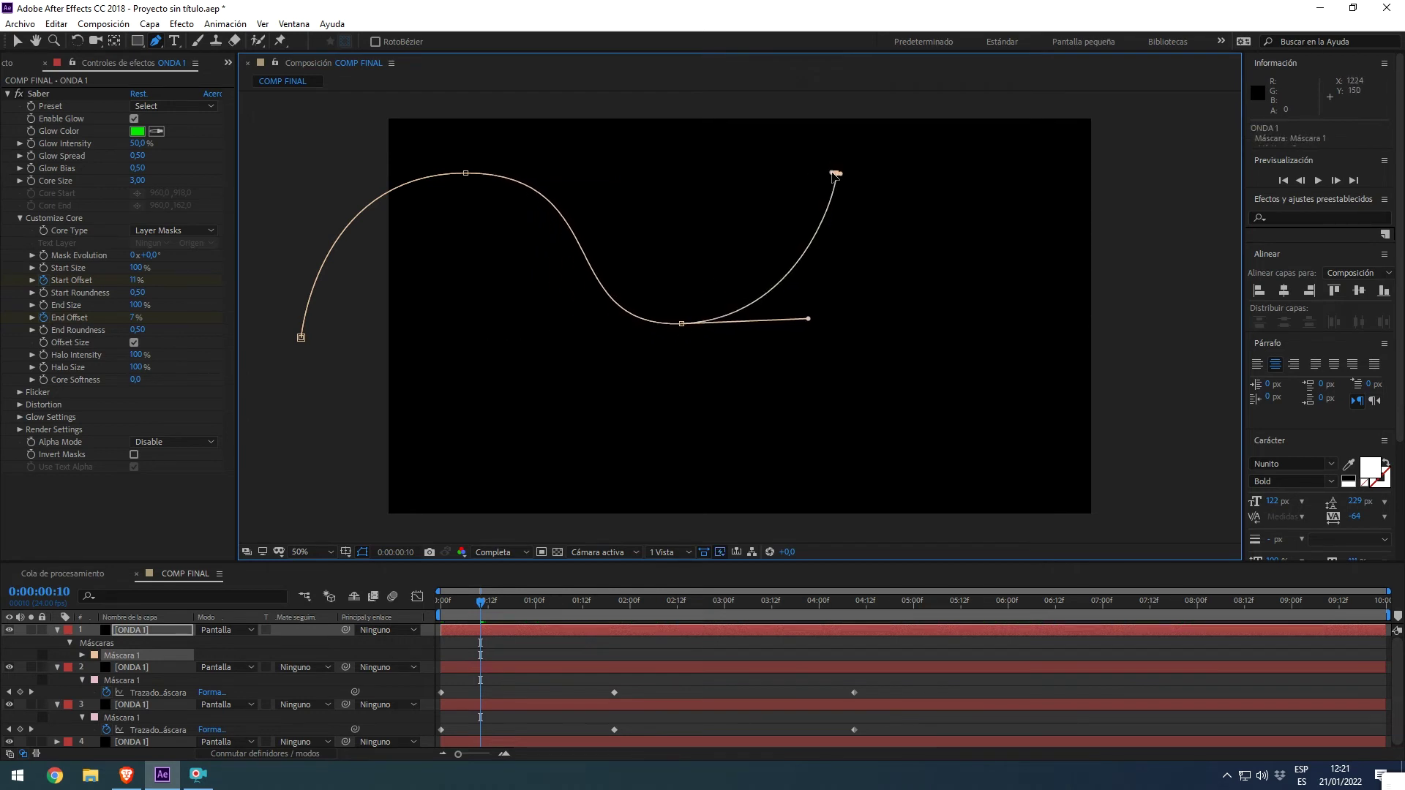
{"action": "left_click_drag", "start_coordinate": [834, 174], "coordinate": [927, 176]}
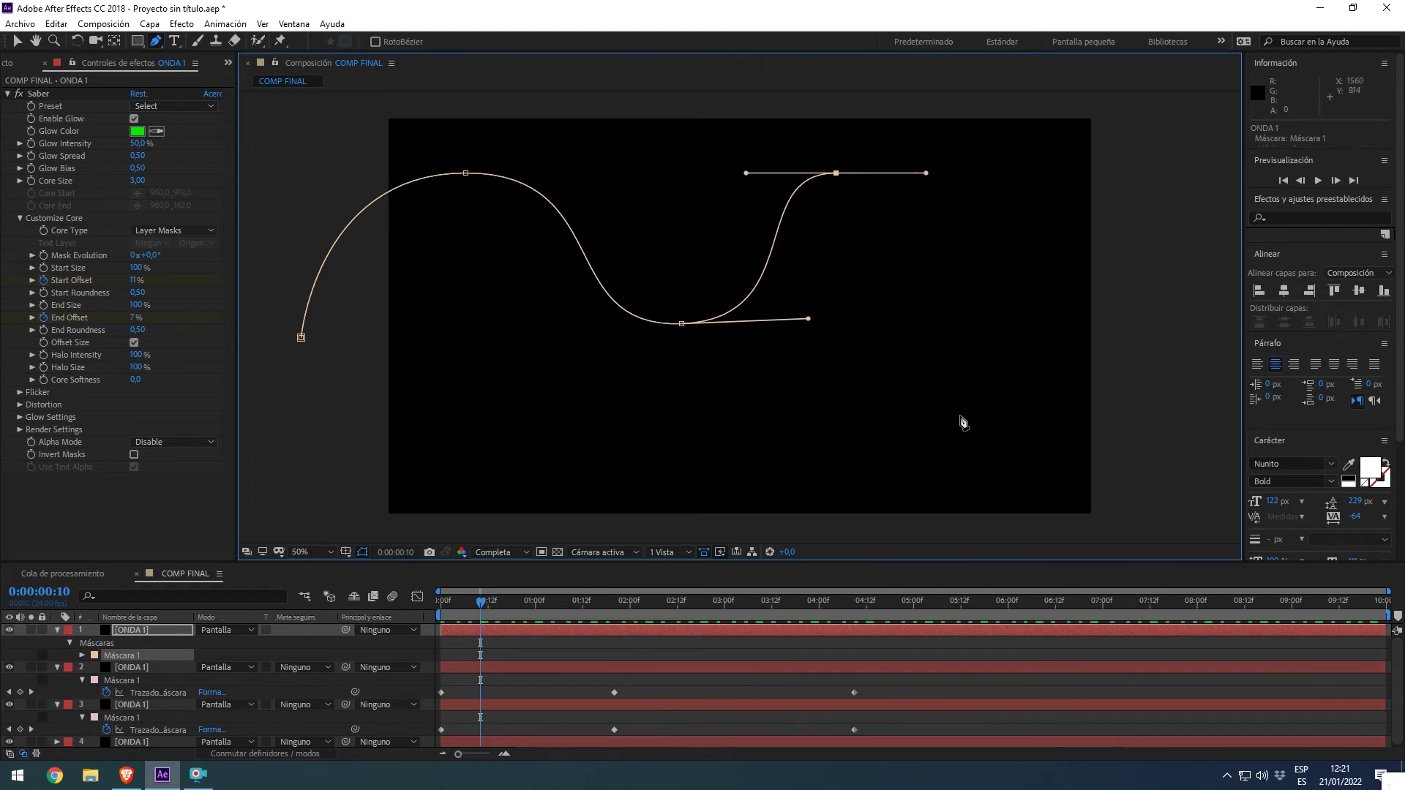
{"action": "left_click_drag", "start_coordinate": [940, 463], "coordinate": [1142, 466]}
{"action": "left_click_drag", "start_coordinate": [1210, 449], "coordinate": [1213, 426]}
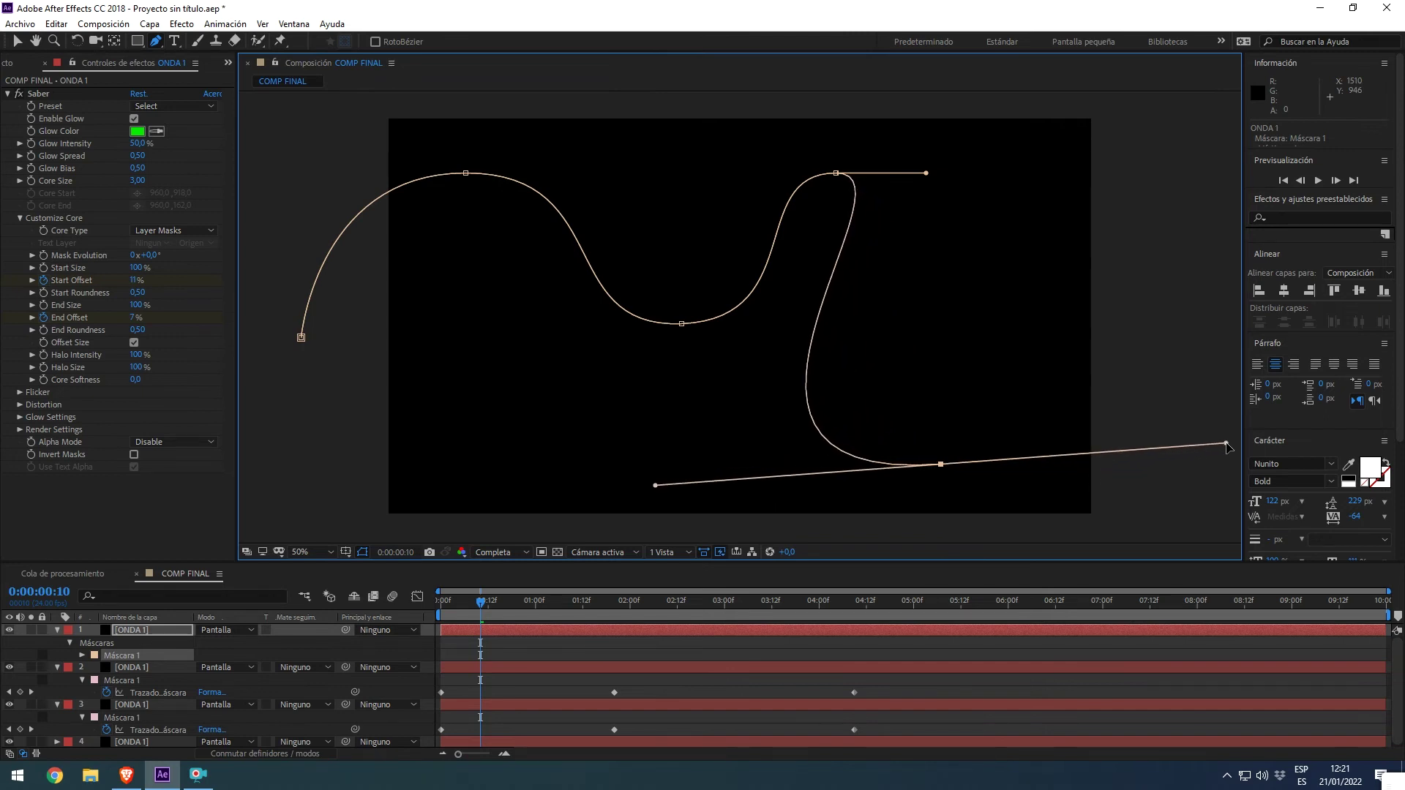
{"action": "left_click_drag", "start_coordinate": [1049, 176], "coordinate": [1127, 176]}
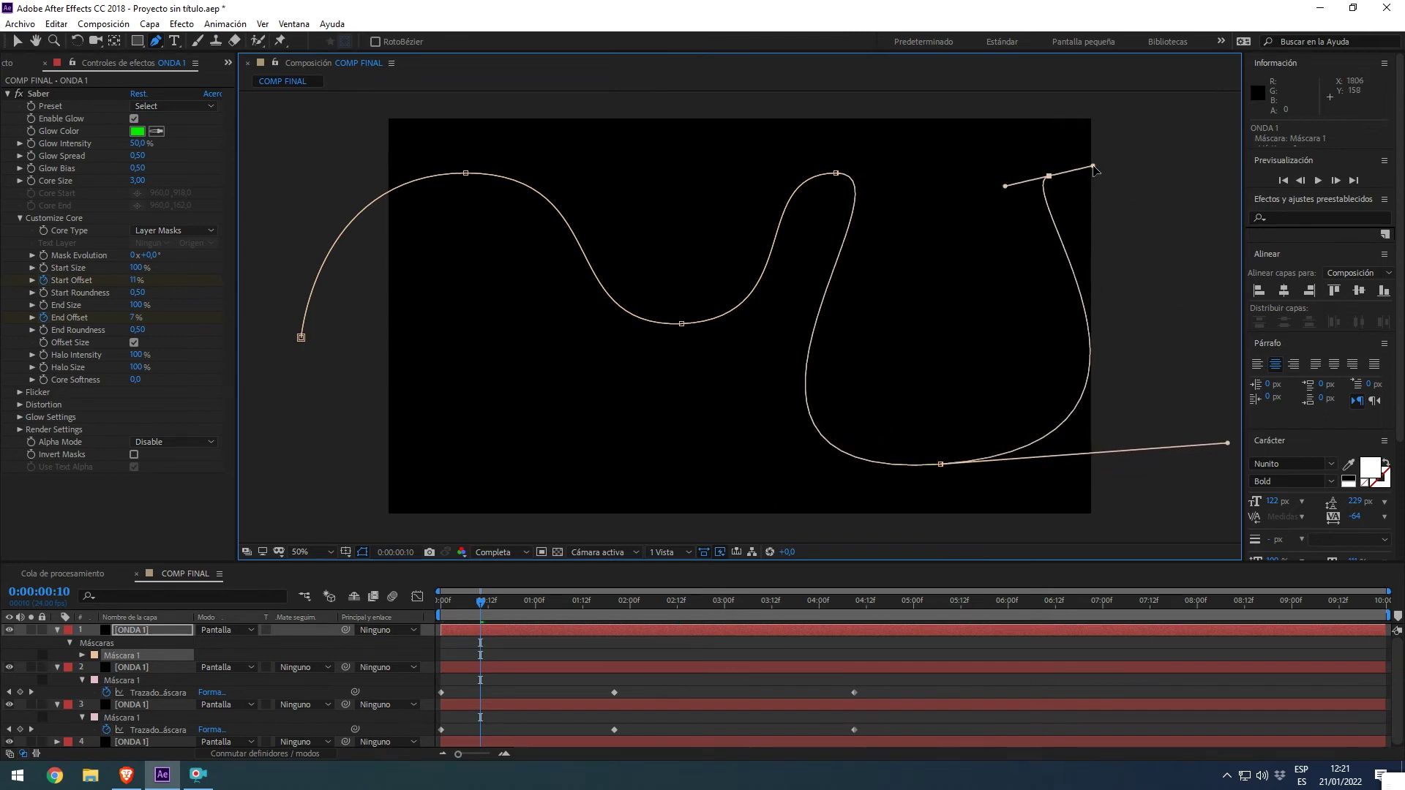
{"action": "left_click_drag", "start_coordinate": [1177, 239], "coordinate": [1188, 285]}
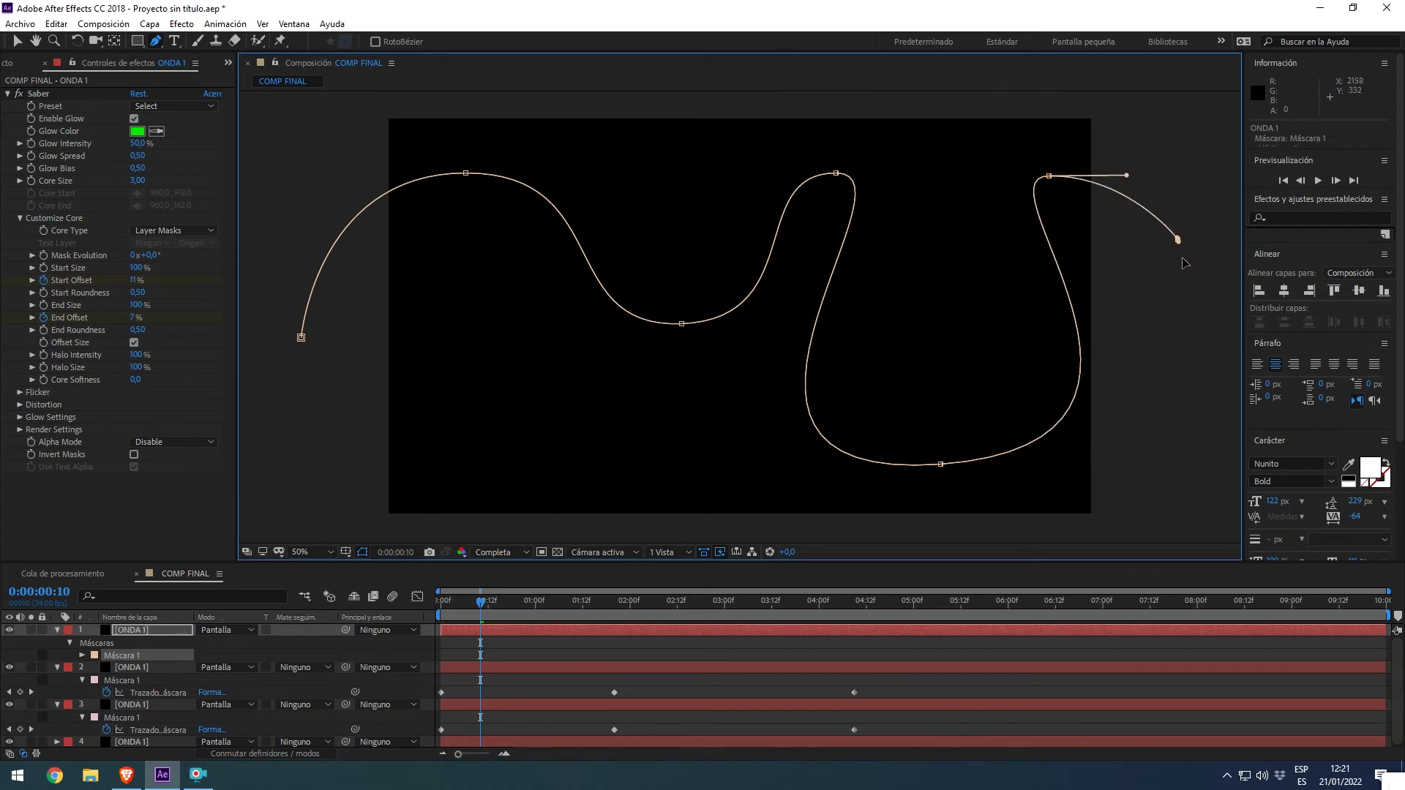
Preview the saber stroke from the beginning of the animation
{"action": "left_click", "coordinate": [437, 619]}
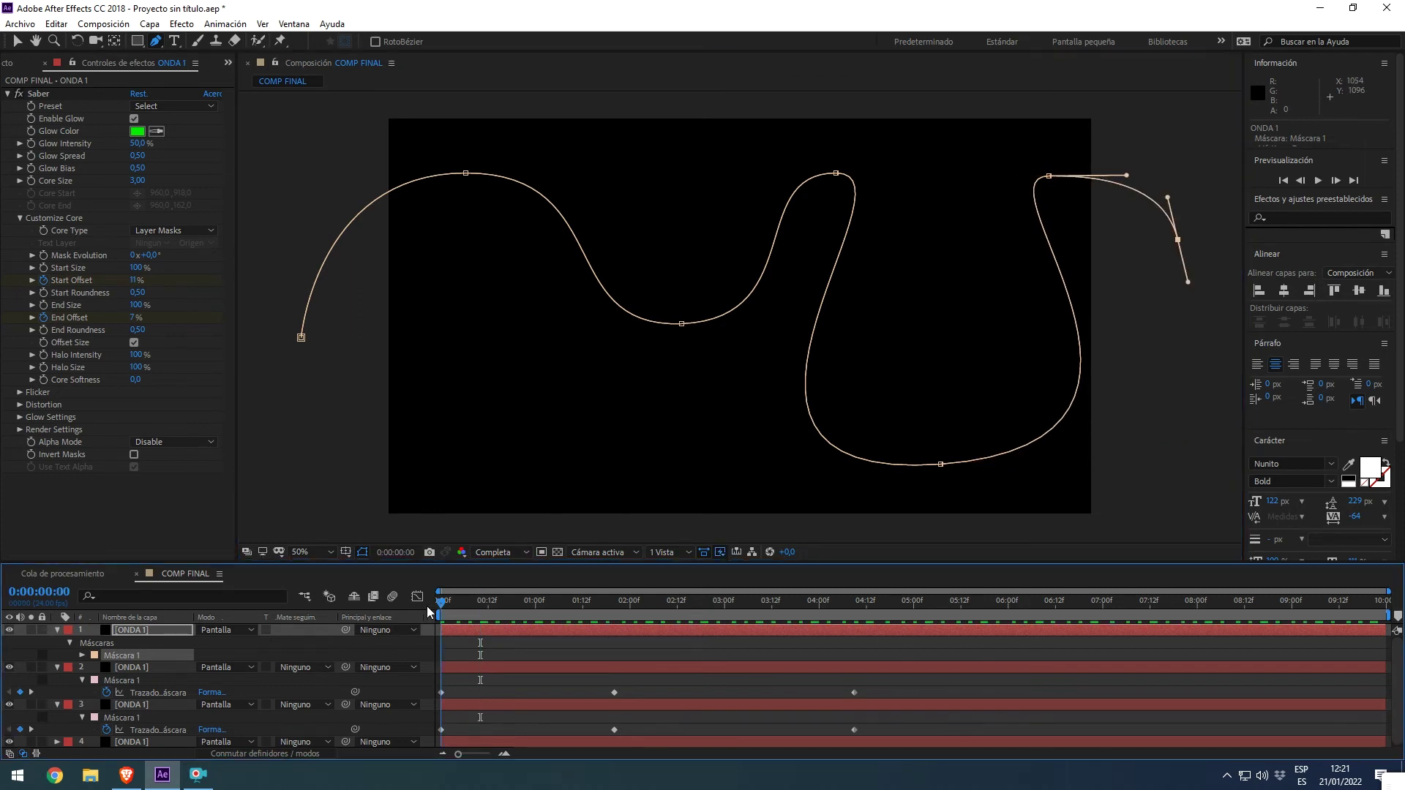
{"action": "key", "text": "space"}
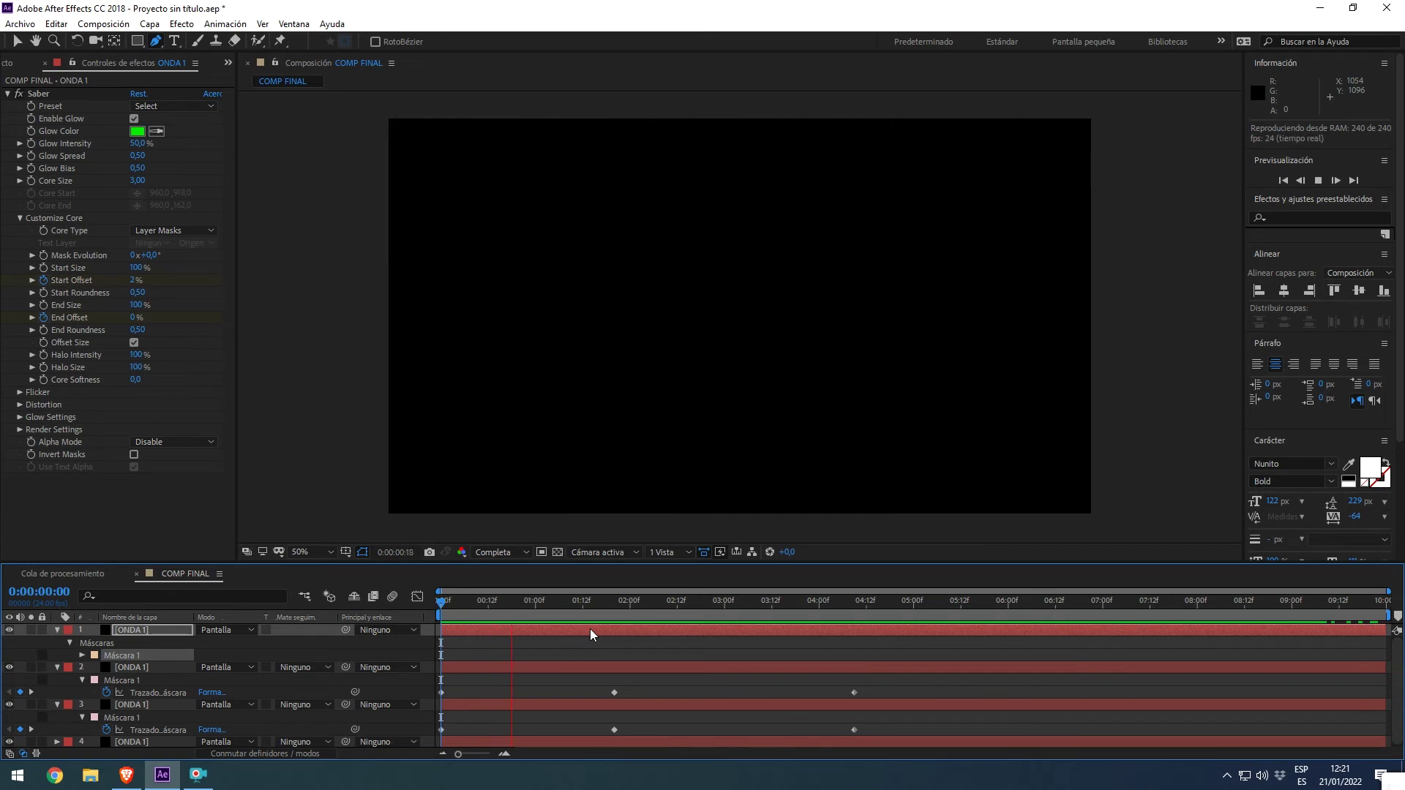
{"action": "key", "text": "space"}
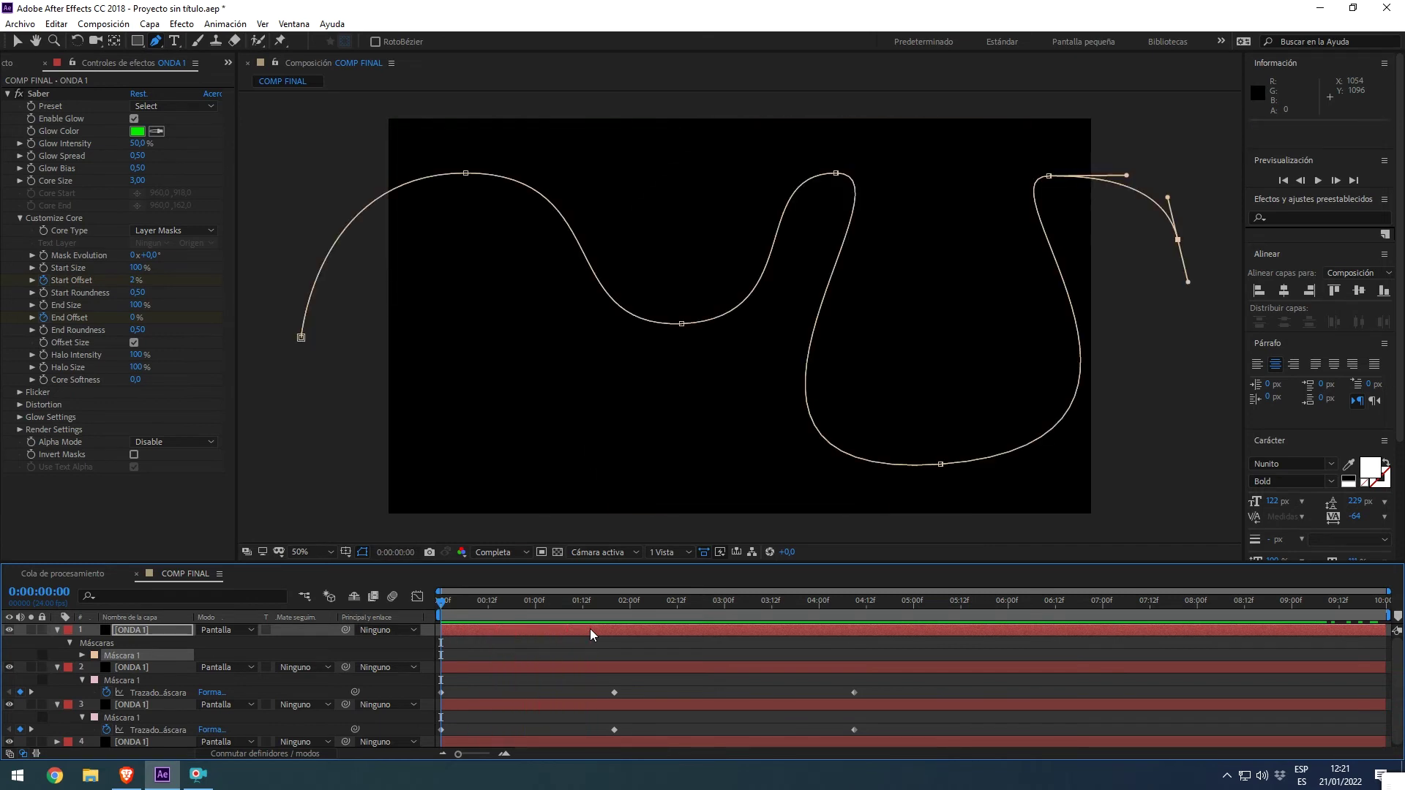
Reveal the layer's keyframes and park the playhead at 0:00:04:09 on the final offset keyframes
{"action": "key", "text": "u"}
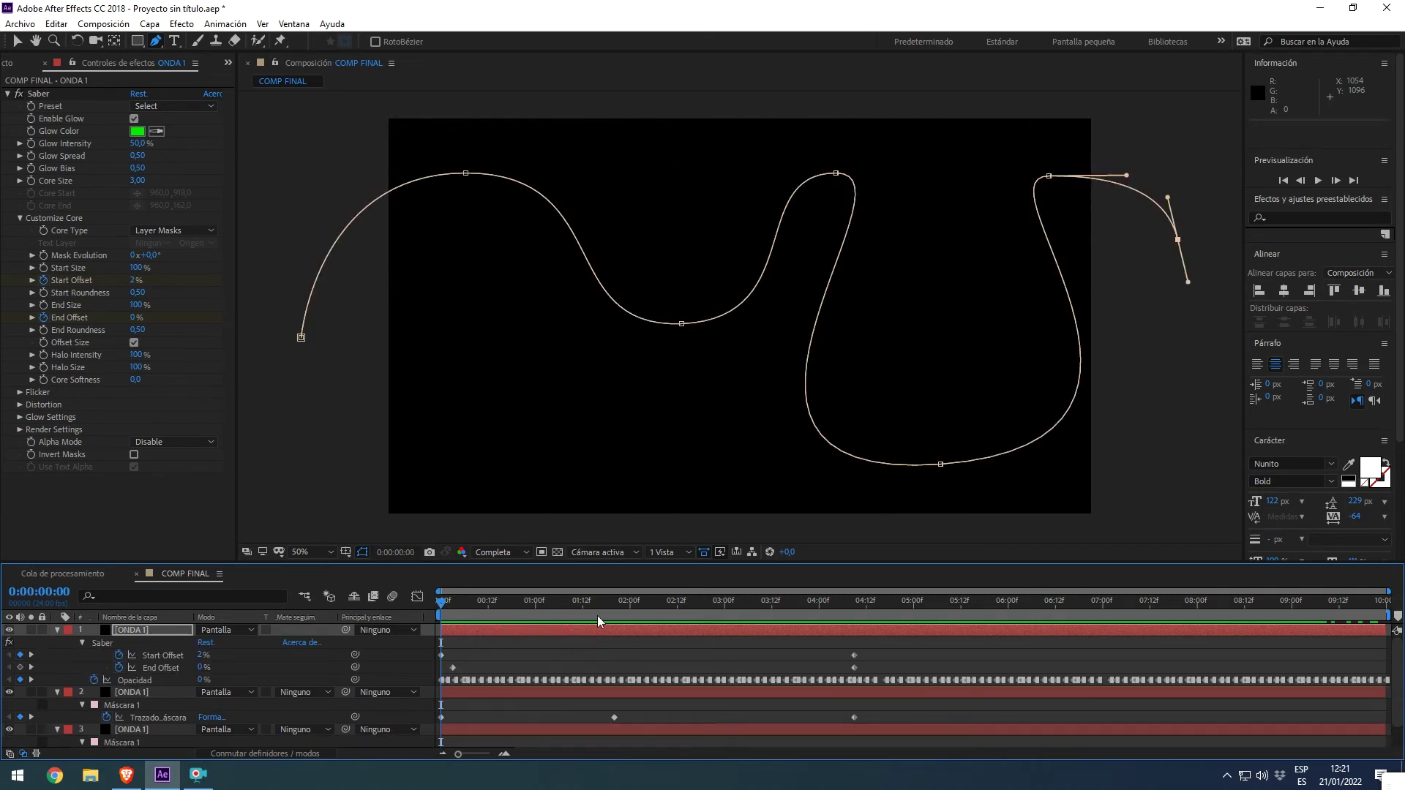
{"action": "left_click_drag", "start_coordinate": [468, 604], "coordinate": [795, 628]}
{"action": "key", "text": "u"}
{"action": "key", "text": "u"}
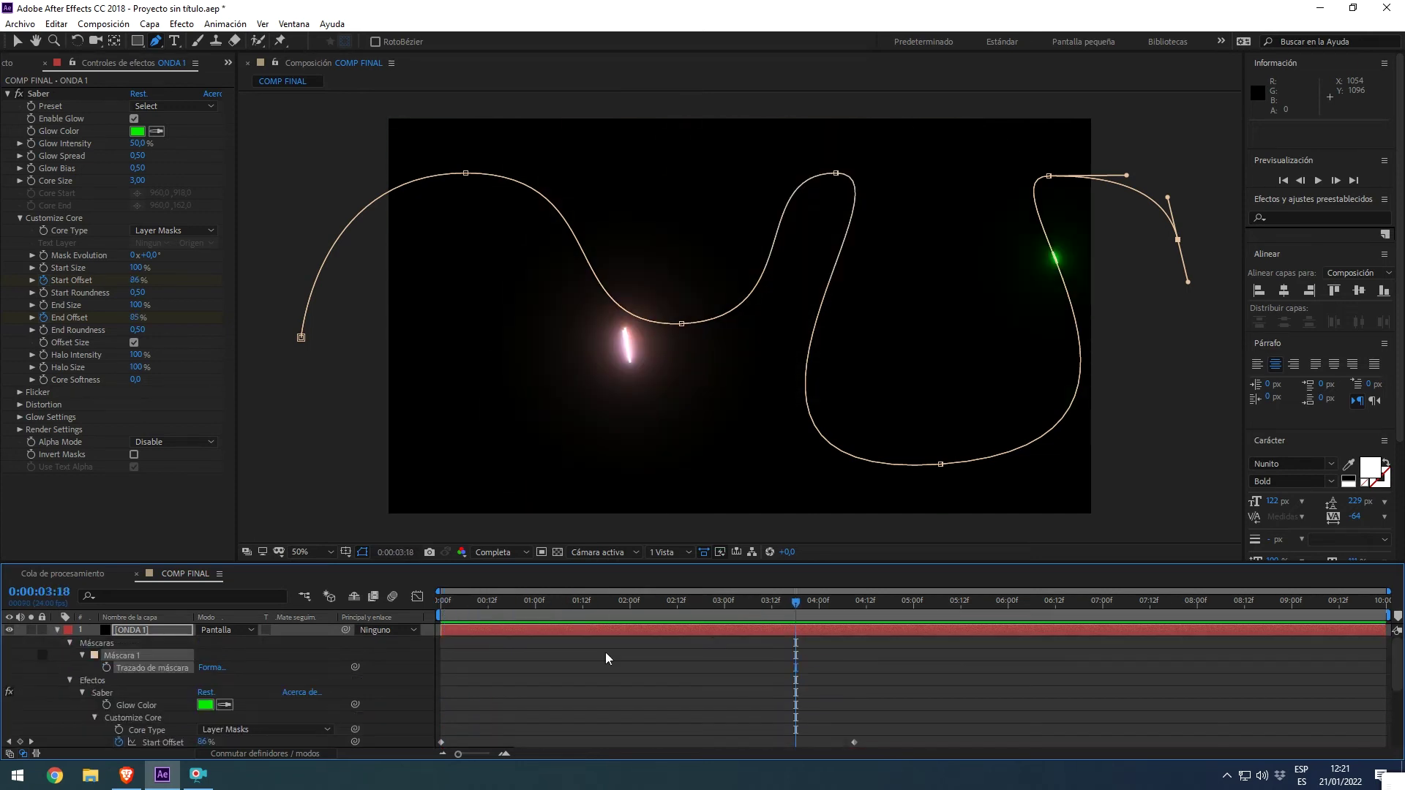
{"action": "left_click", "coordinate": [139, 666]}
{"action": "scroll", "coordinate": [689, 657], "scroll_direction": "down", "scroll_amount": 3}
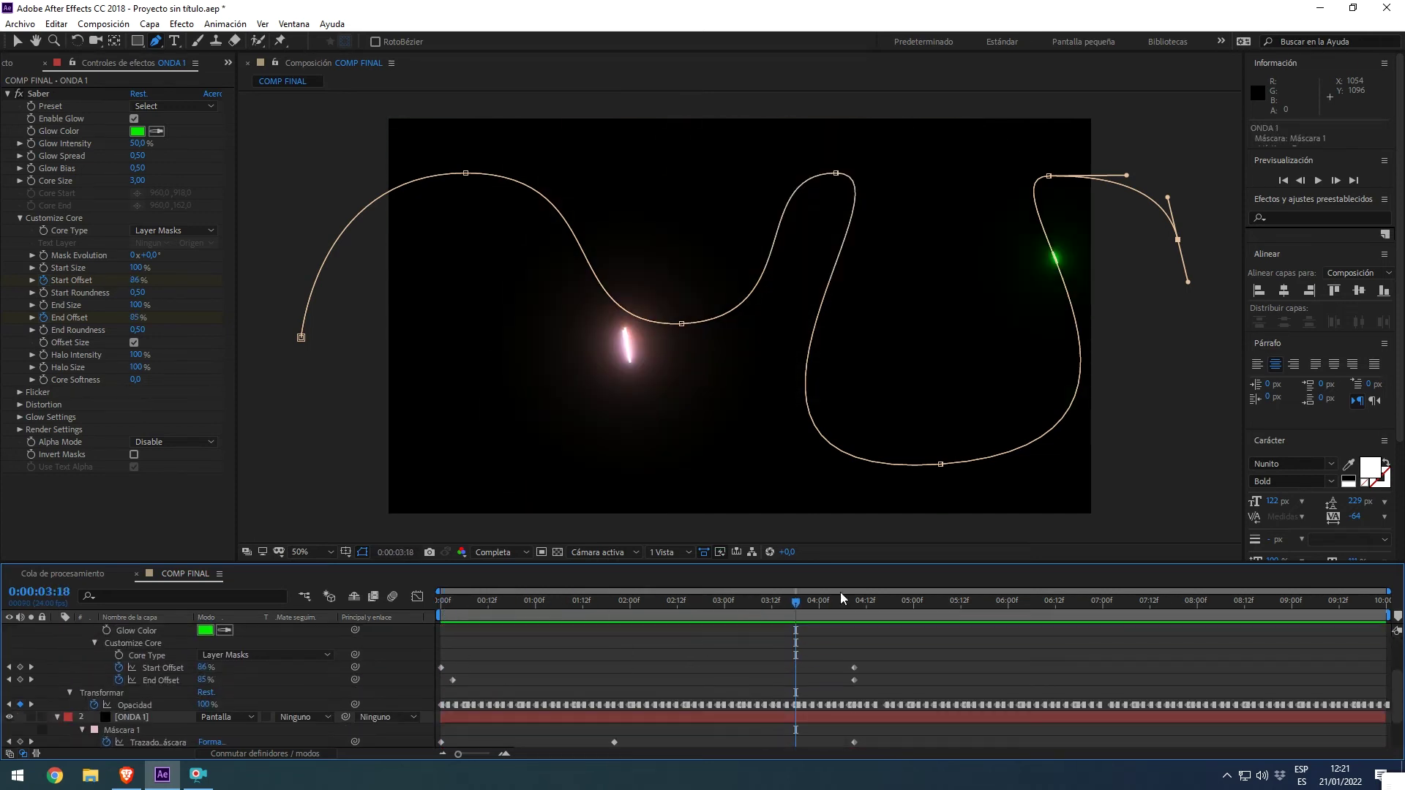
{"action": "left_click_drag", "start_coordinate": [800, 600], "coordinate": [853, 613]}
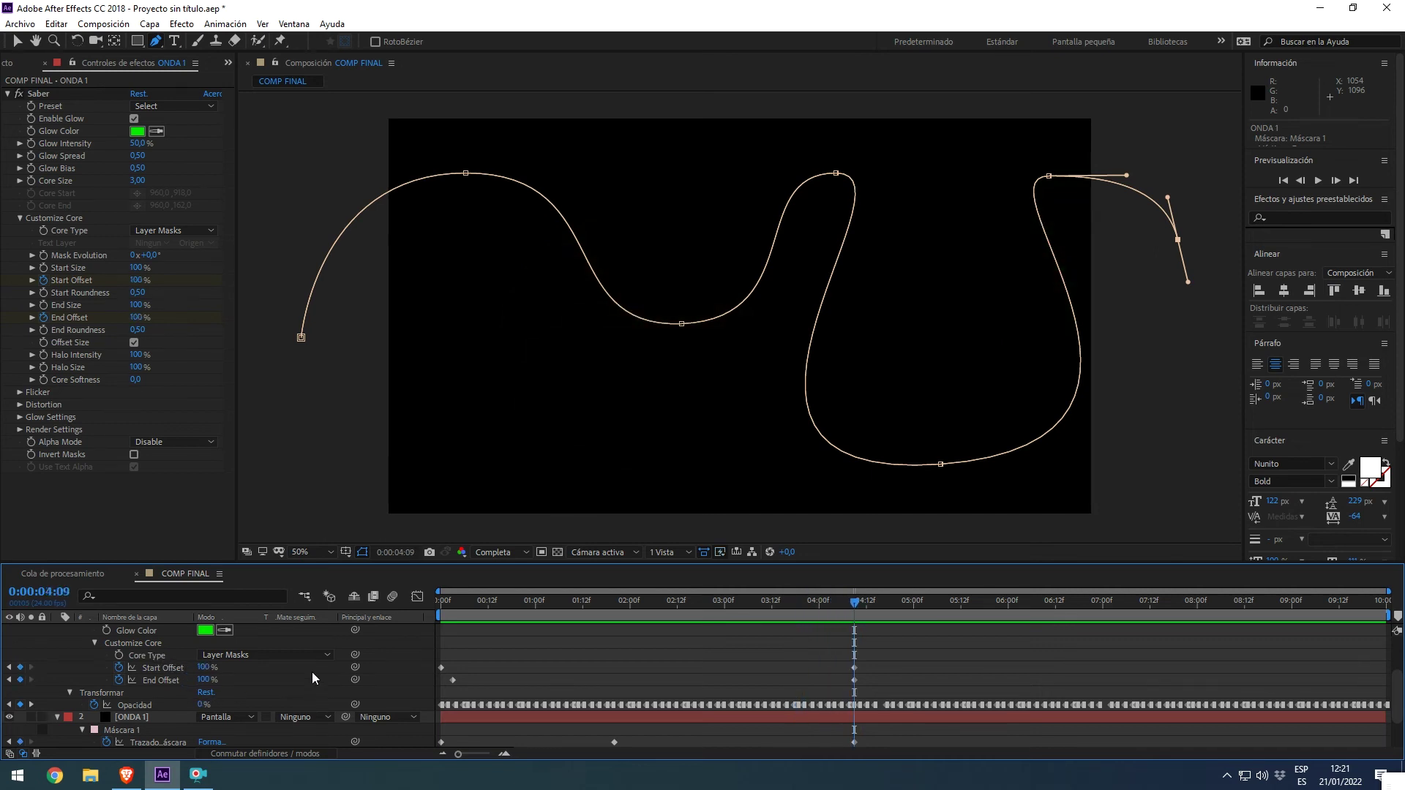
{"action": "scroll", "coordinate": [312, 670], "scroll_direction": "up", "scroll_amount": 3}
Slide Máscara 1 left and set a Mask Path keyframe at 0:00:04:09
{"action": "left_click", "coordinate": [147, 682]}
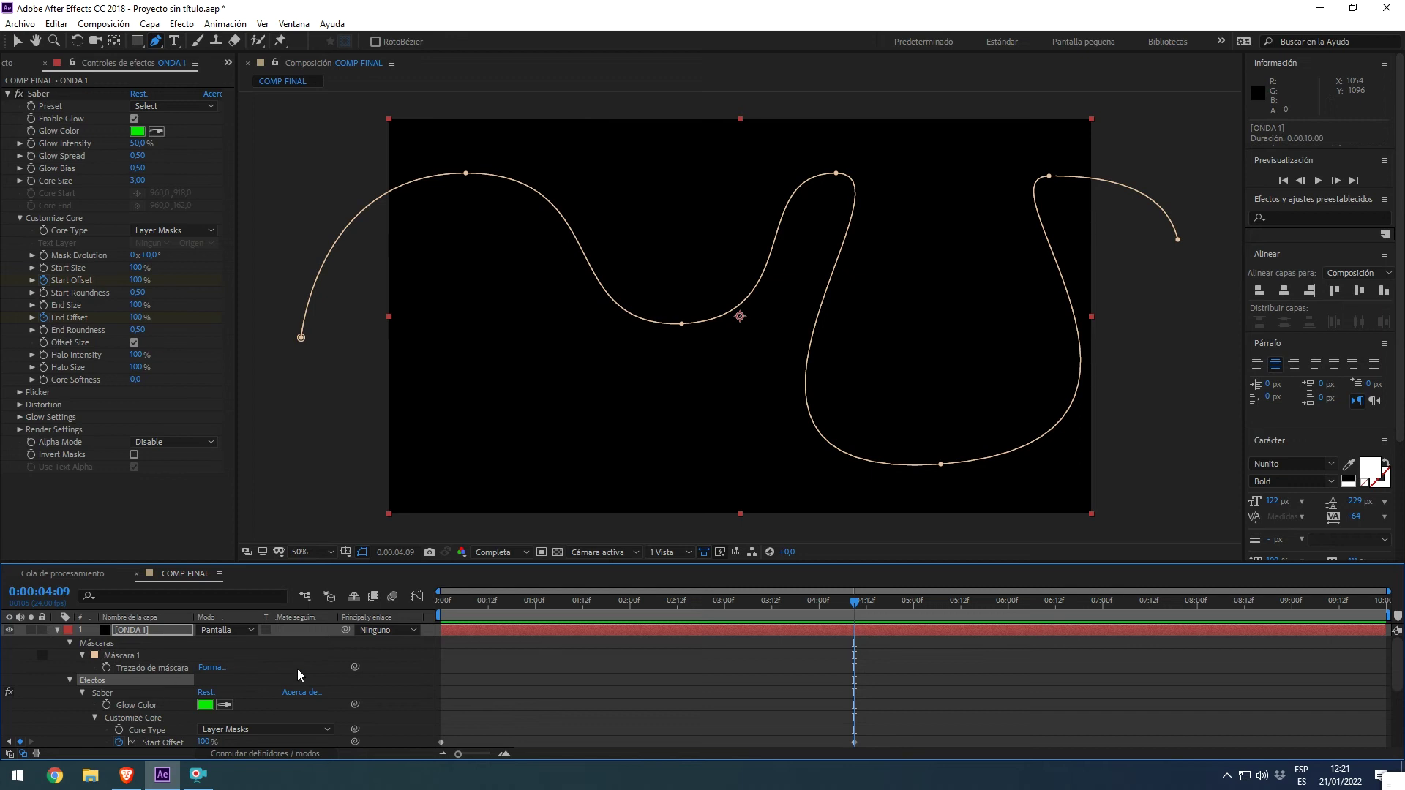
{"action": "left_click", "coordinate": [123, 658]}
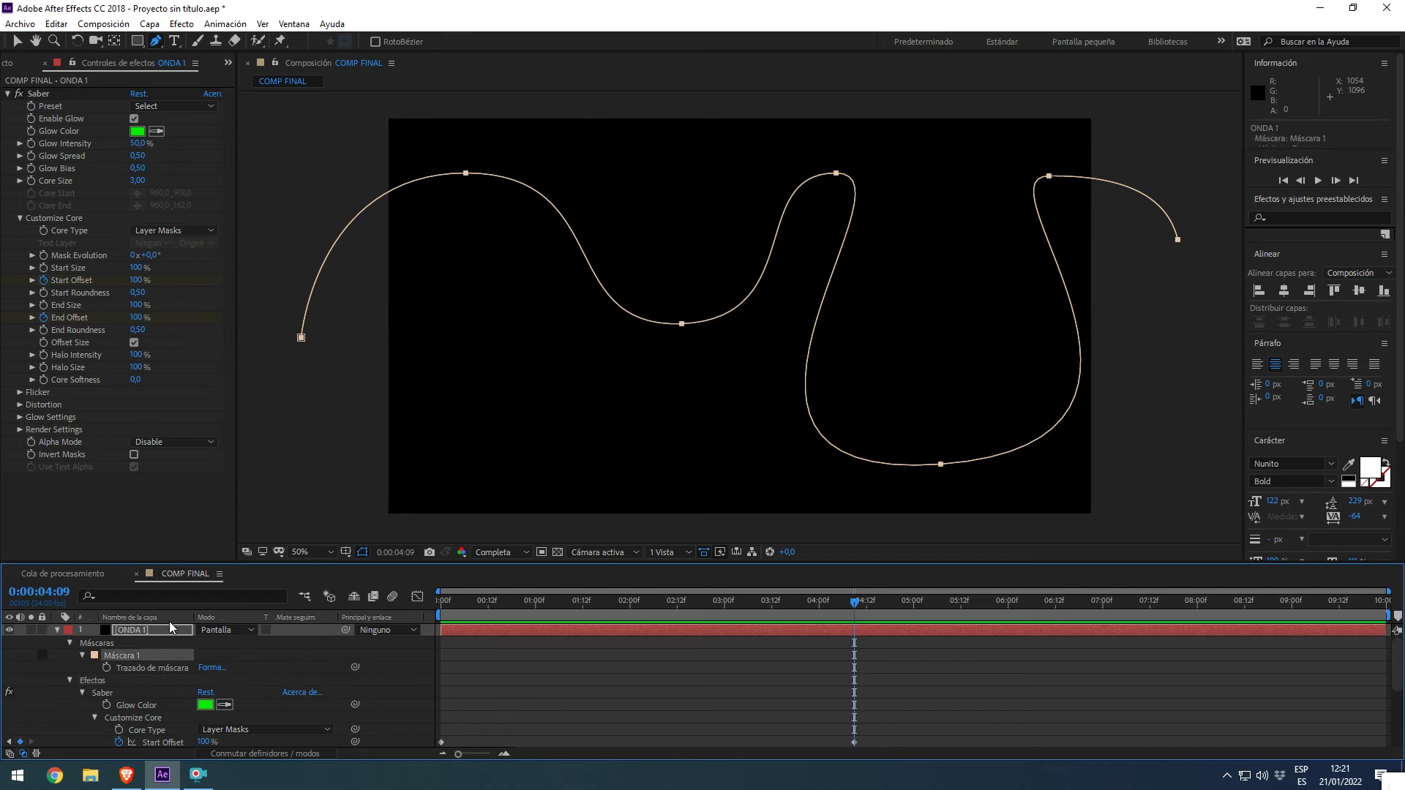
{"action": "left_click", "coordinate": [302, 339]}
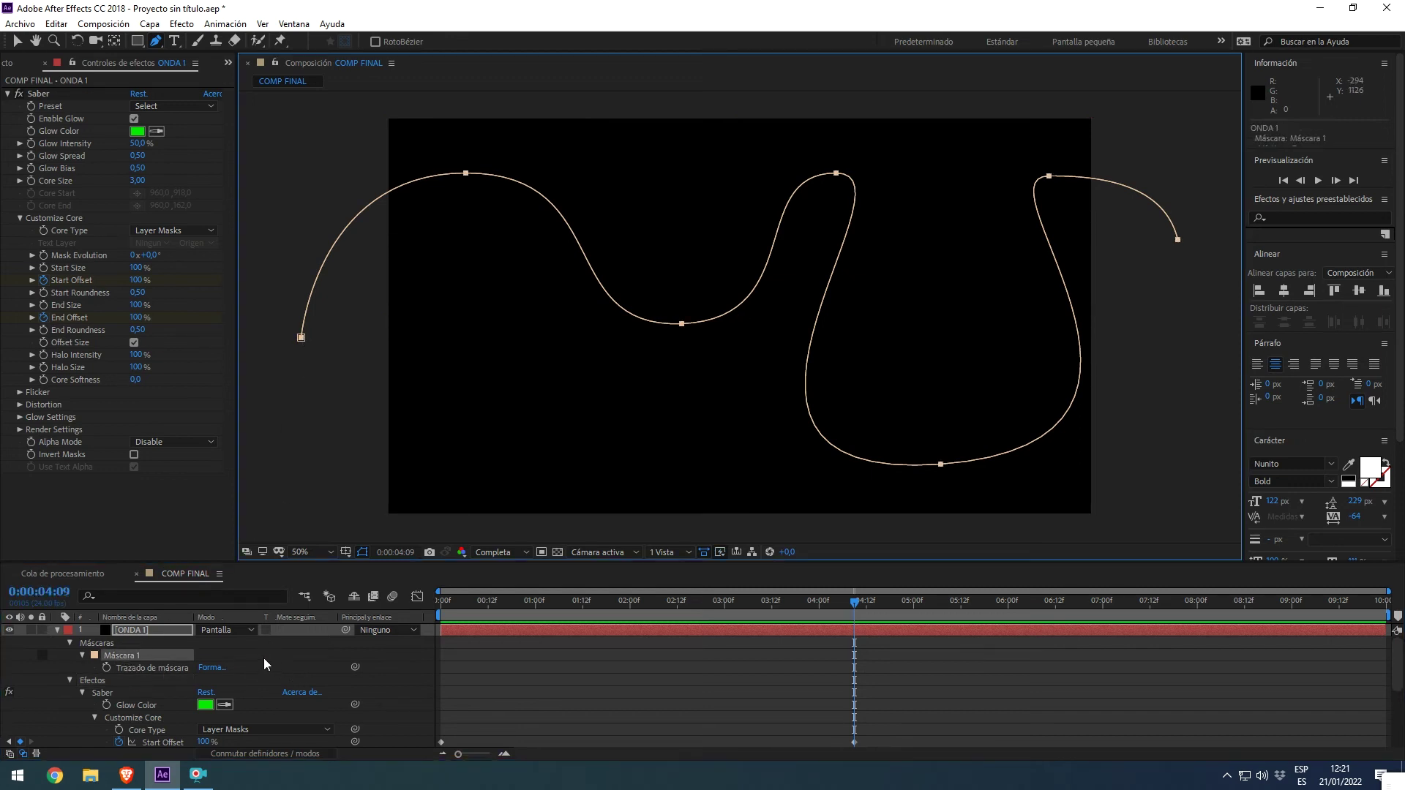
{"action": "left_click_drag", "start_coordinate": [301, 338], "coordinate": [15, 344]}
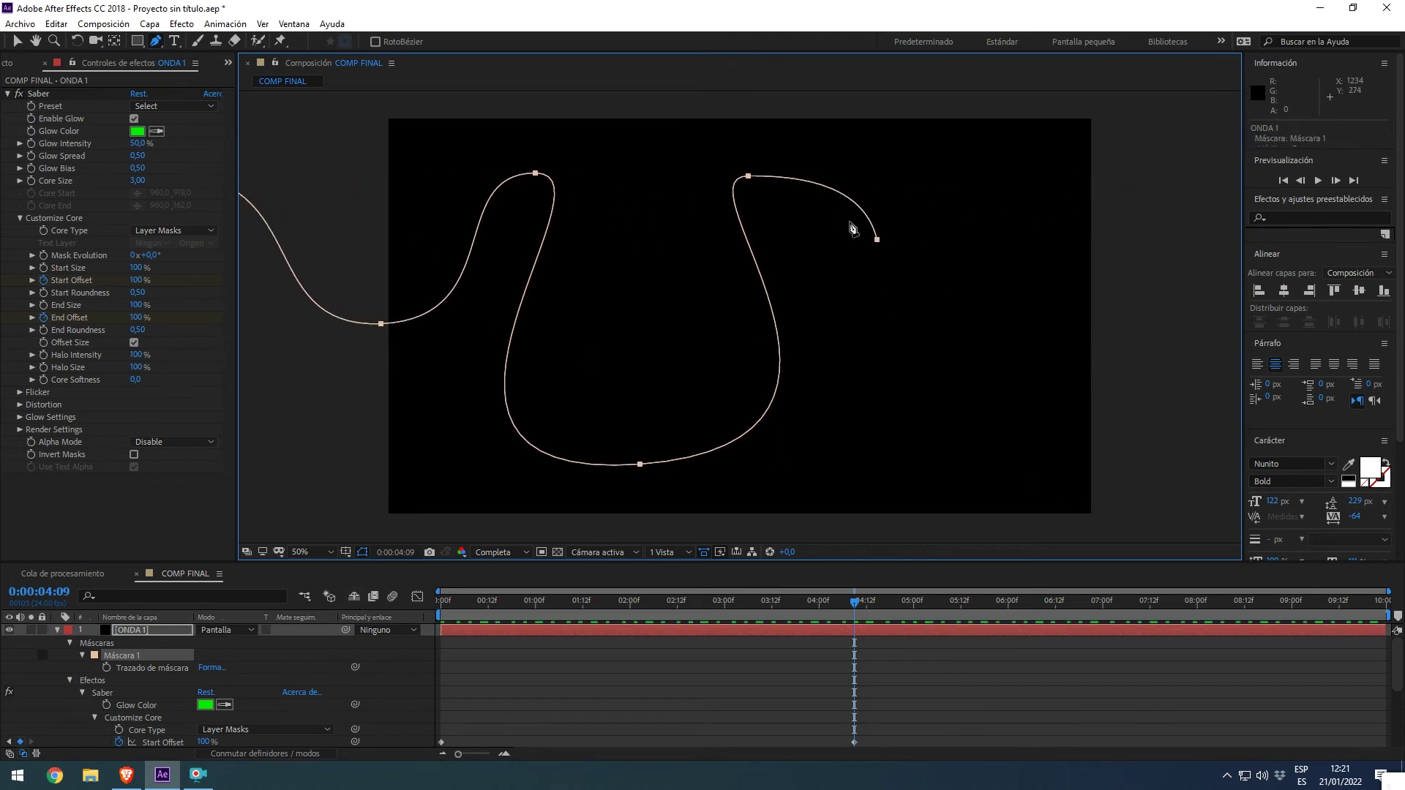
{"action": "left_click_drag", "start_coordinate": [878, 241], "coordinate": [770, 237]}
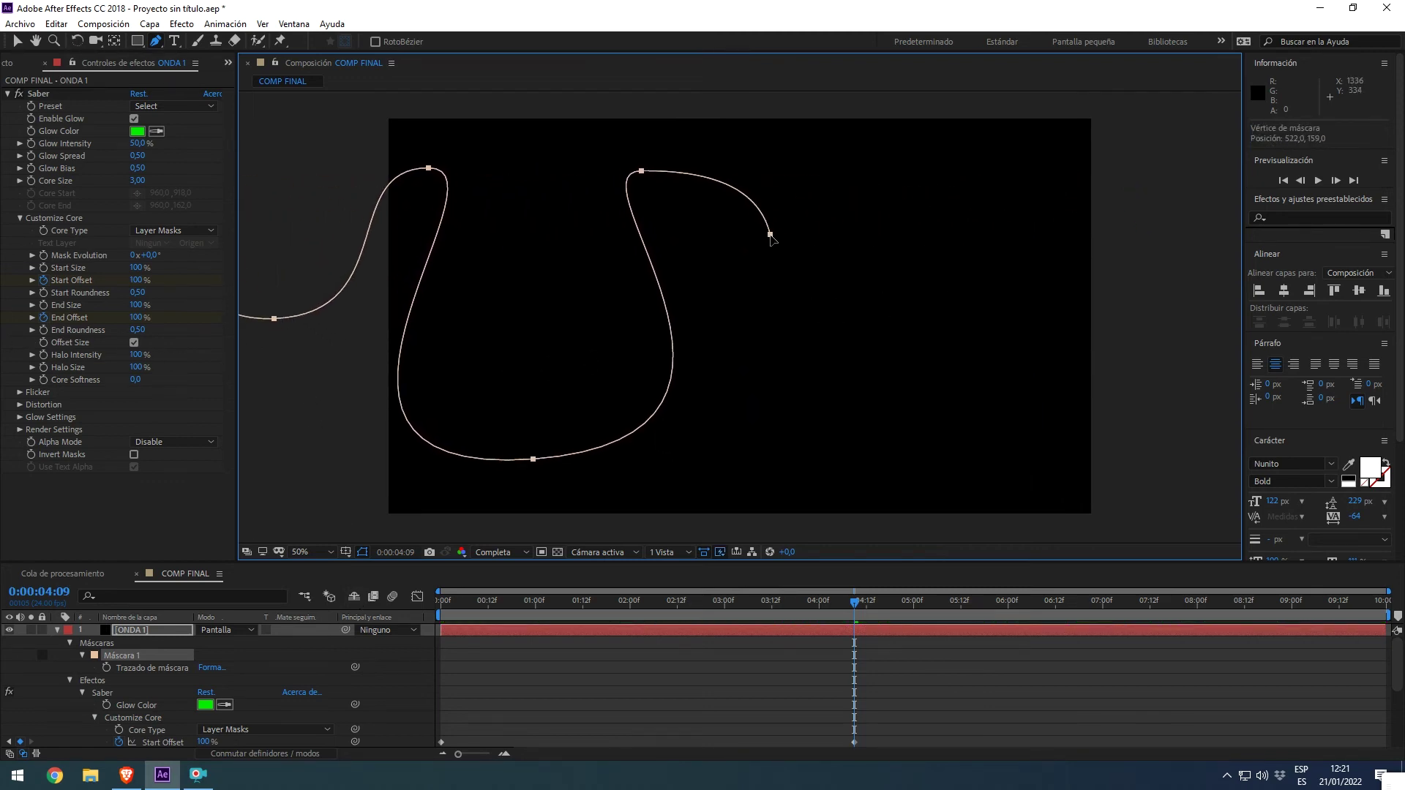
{"action": "left_click", "coordinate": [107, 667]}
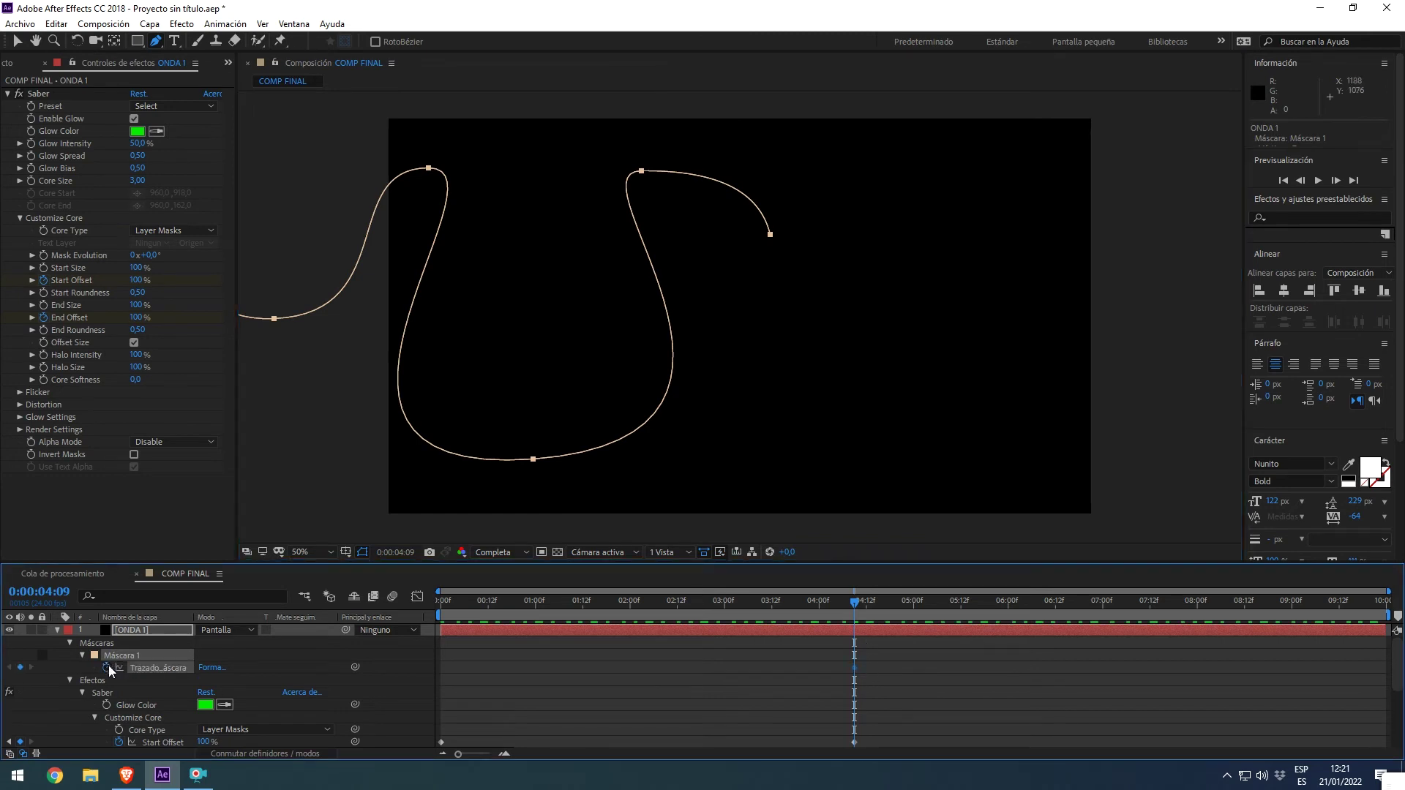
At 0:00, slide the path right so it starts inside the frame, then preview the stroke
{"action": "key", "text": "Home"}
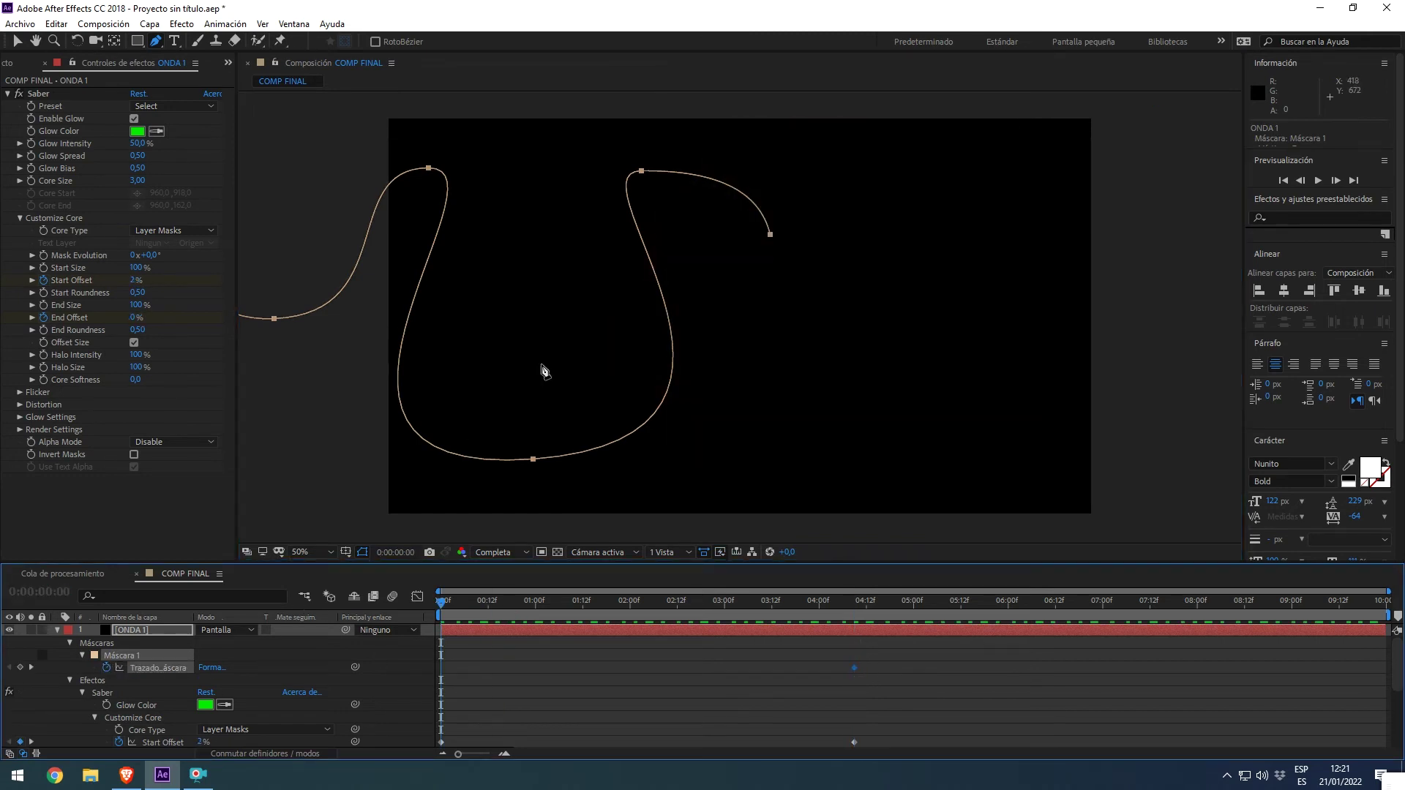
{"action": "key", "text": "comma"}
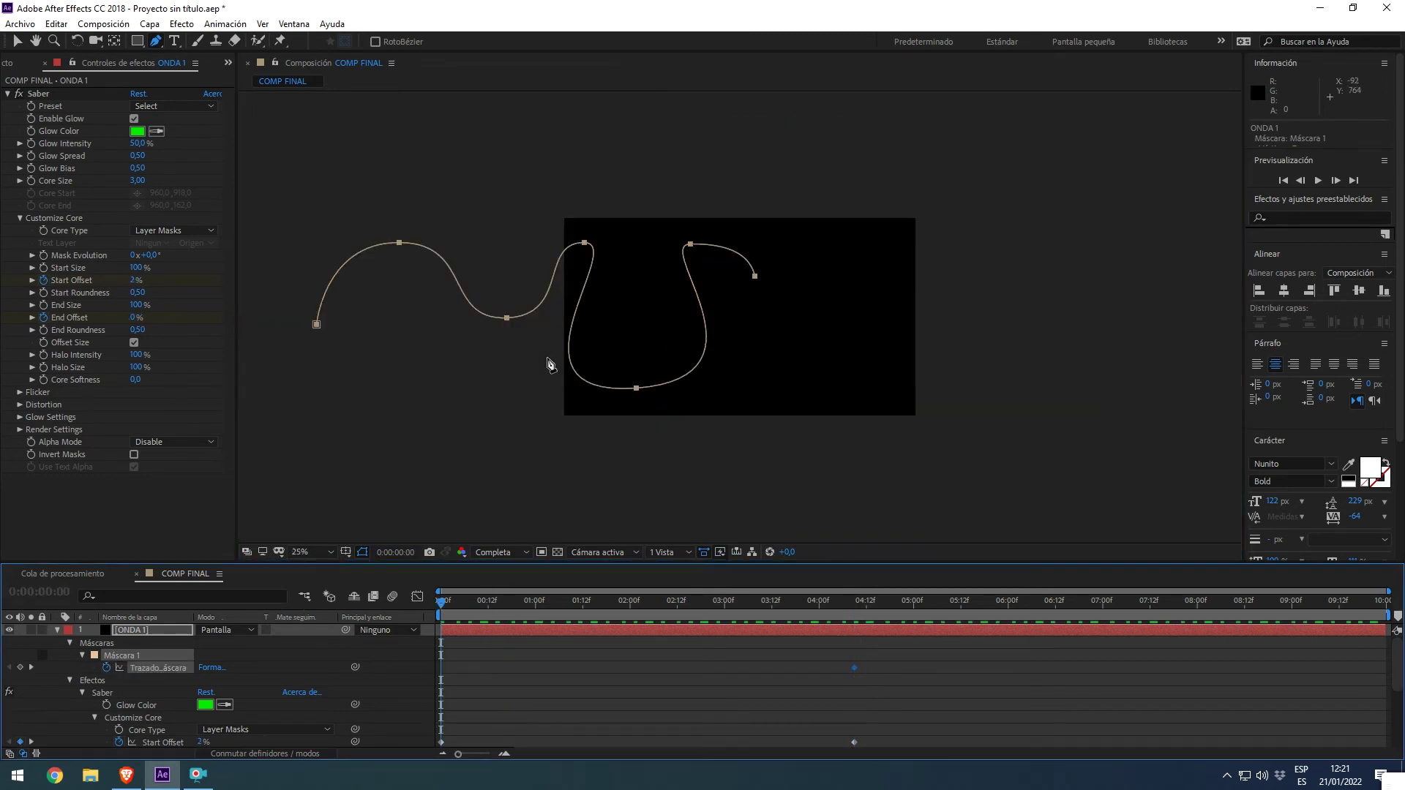
{"action": "left_click_drag", "start_coordinate": [319, 327], "coordinate": [725, 327]}
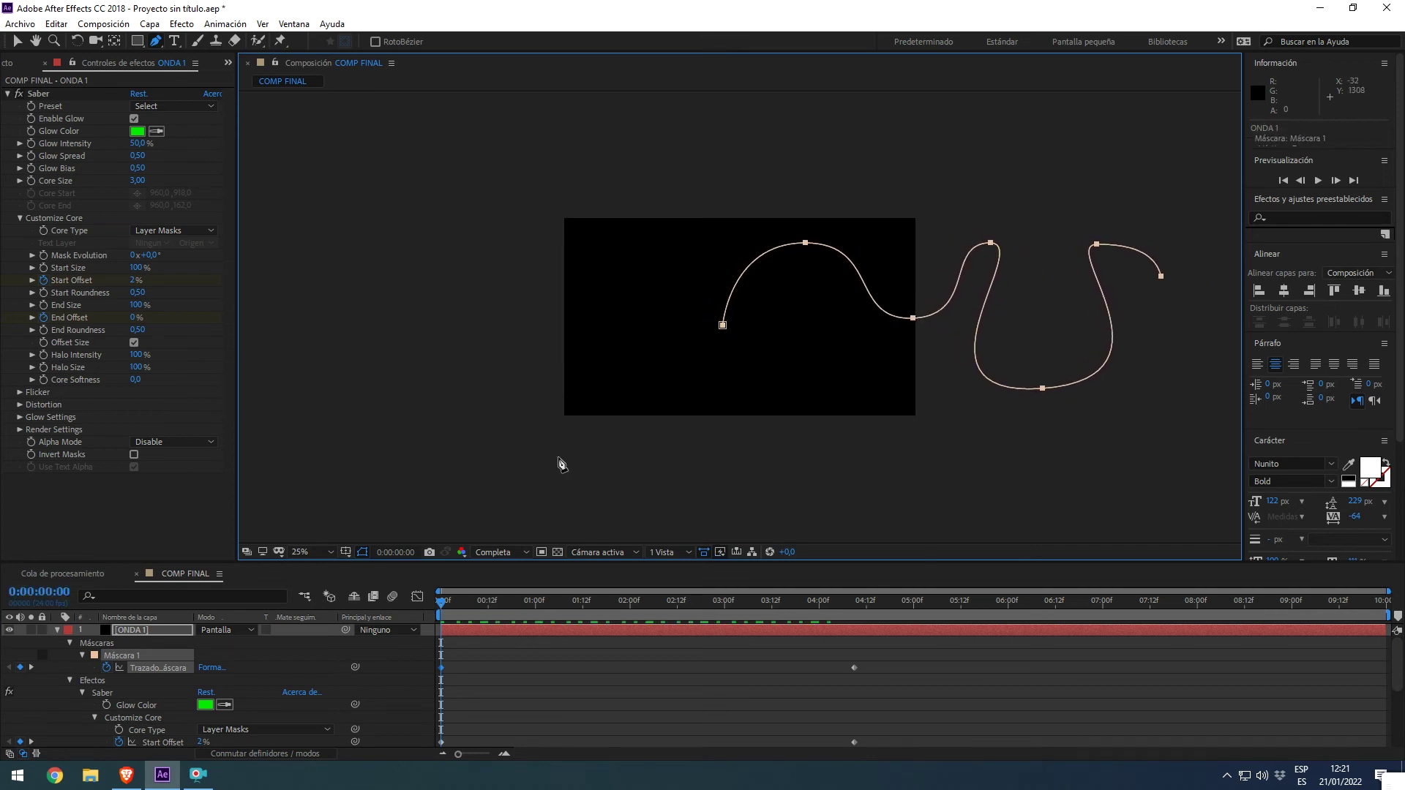
{"action": "key", "text": "space"}
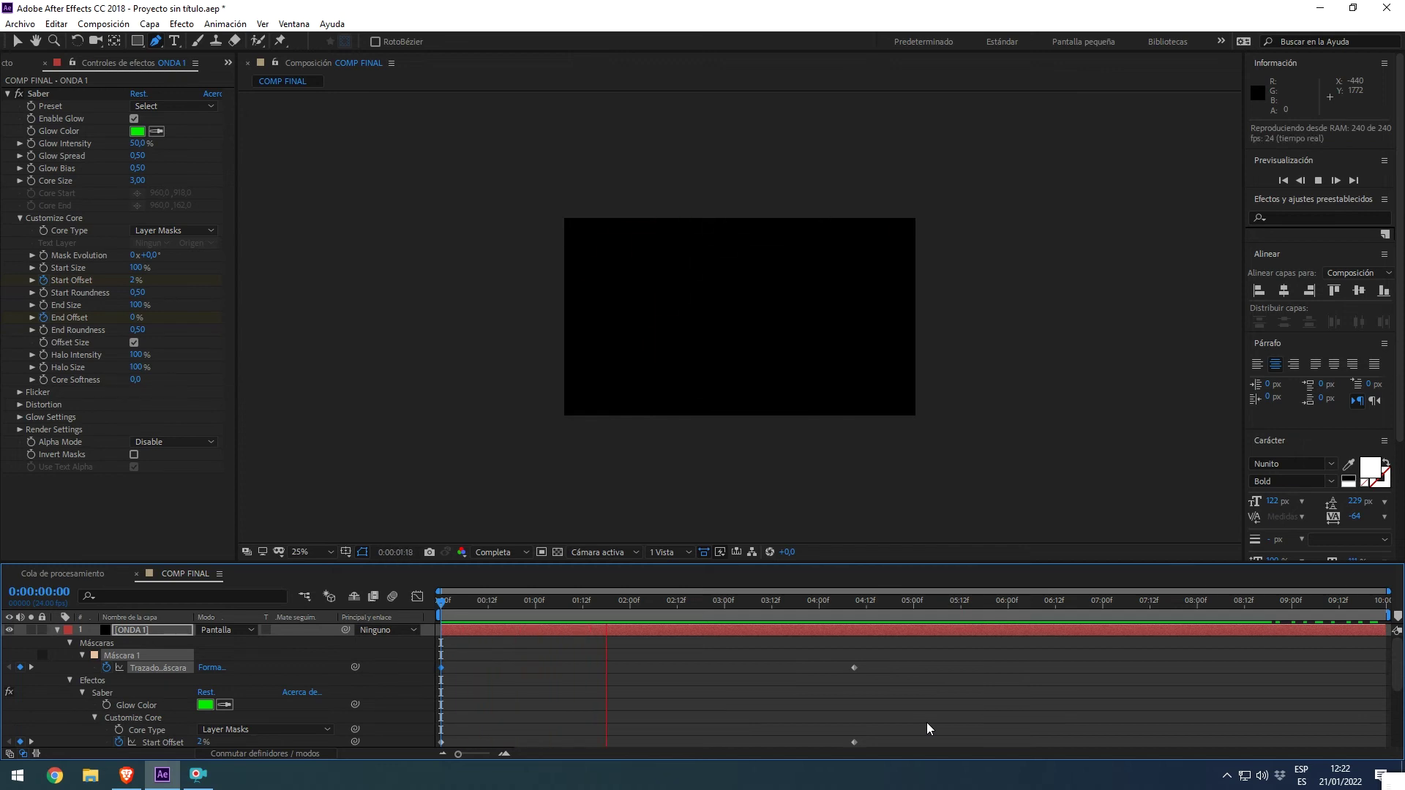
{"action": "key", "text": "space"}
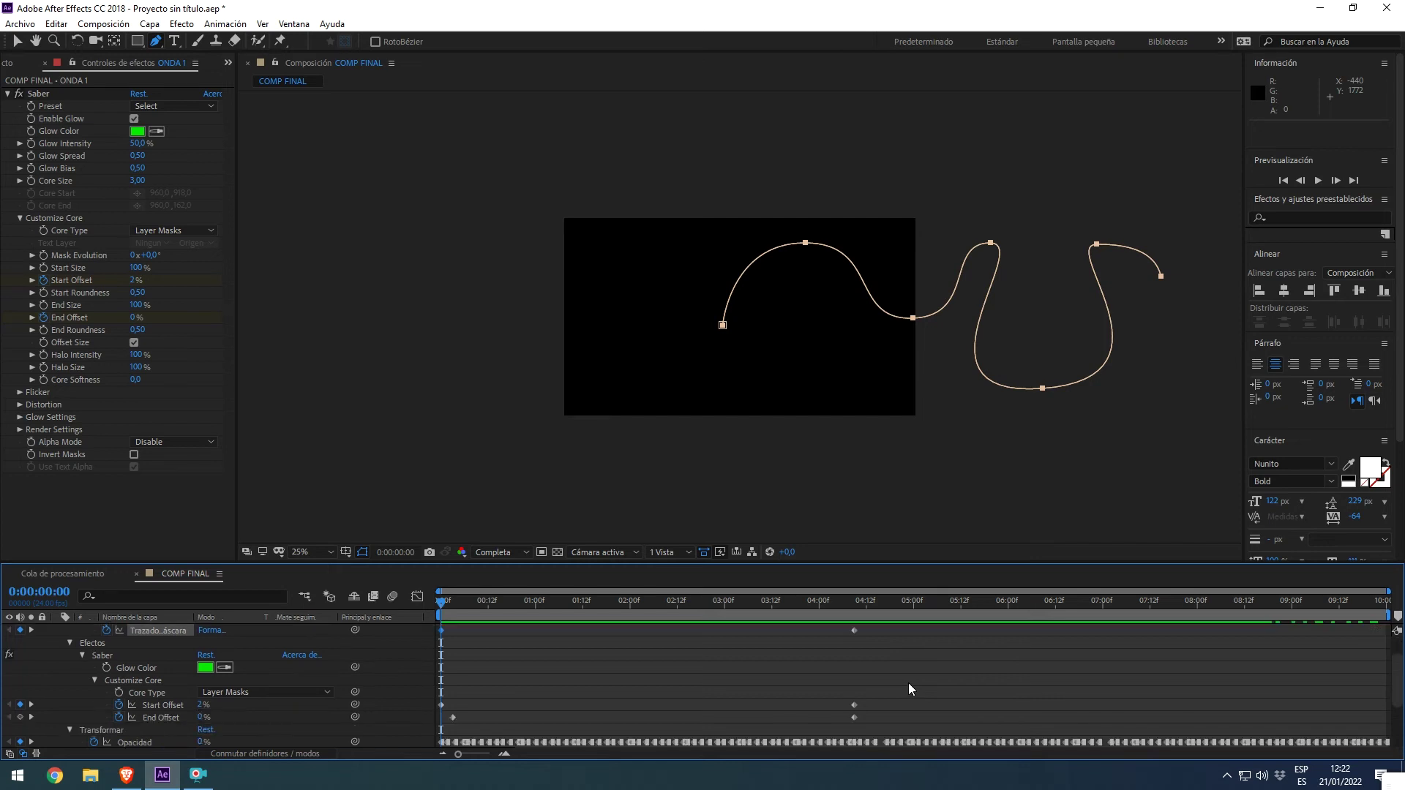
{"action": "left_click", "coordinate": [125, 631]}
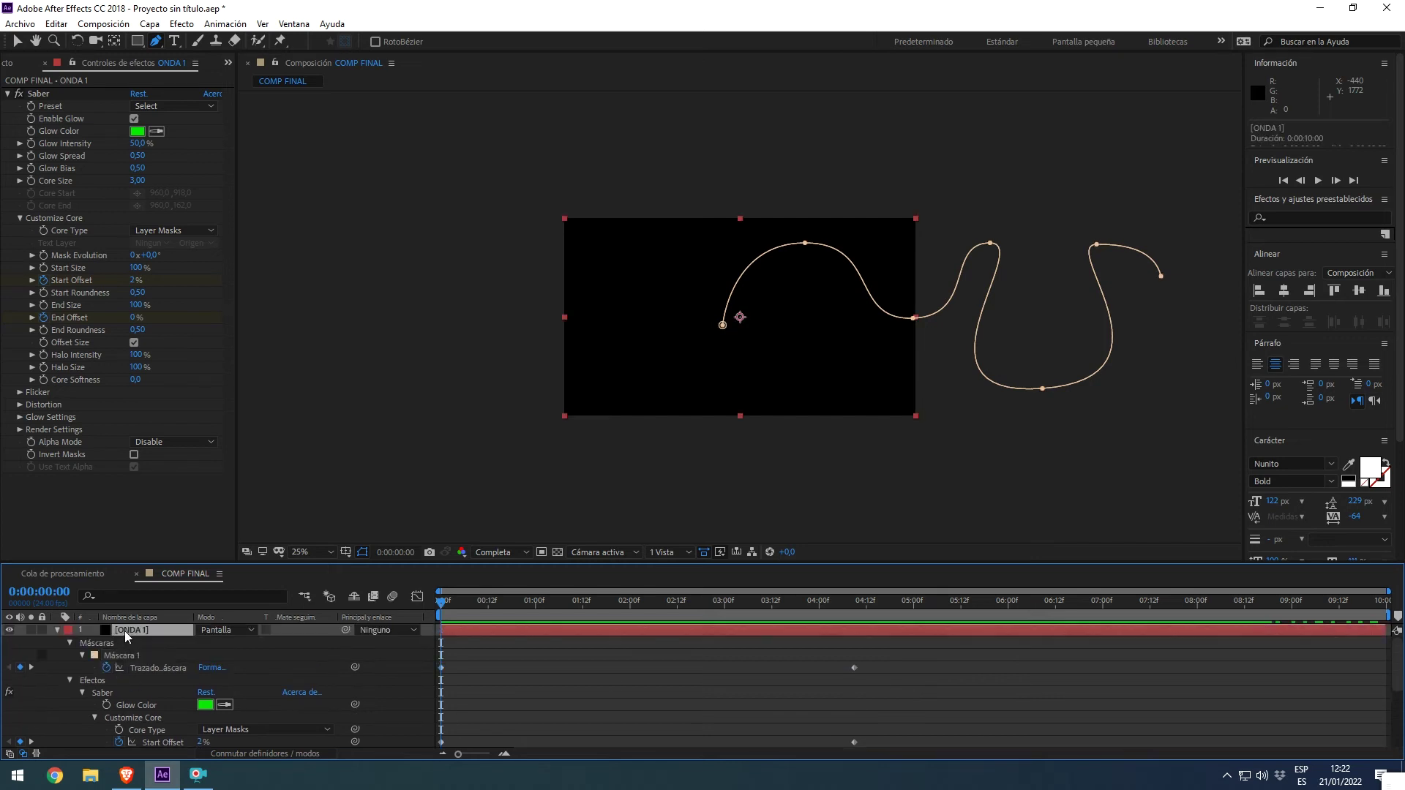
Duplicate ONDA 1 and change the copy's Saber glow colour to orange
{"action": "key", "text": "ctrl+d"}
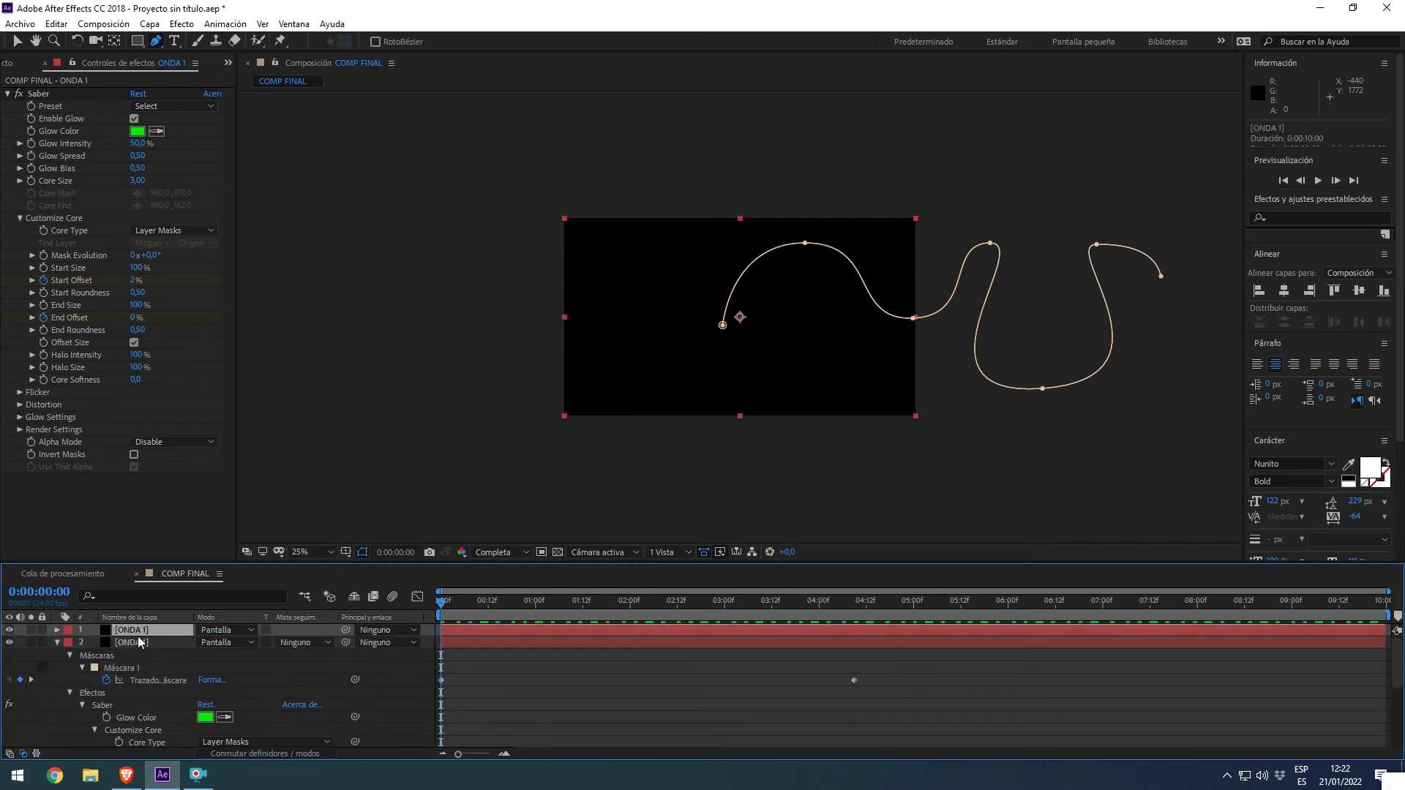
{"action": "left_click", "coordinate": [138, 132]}
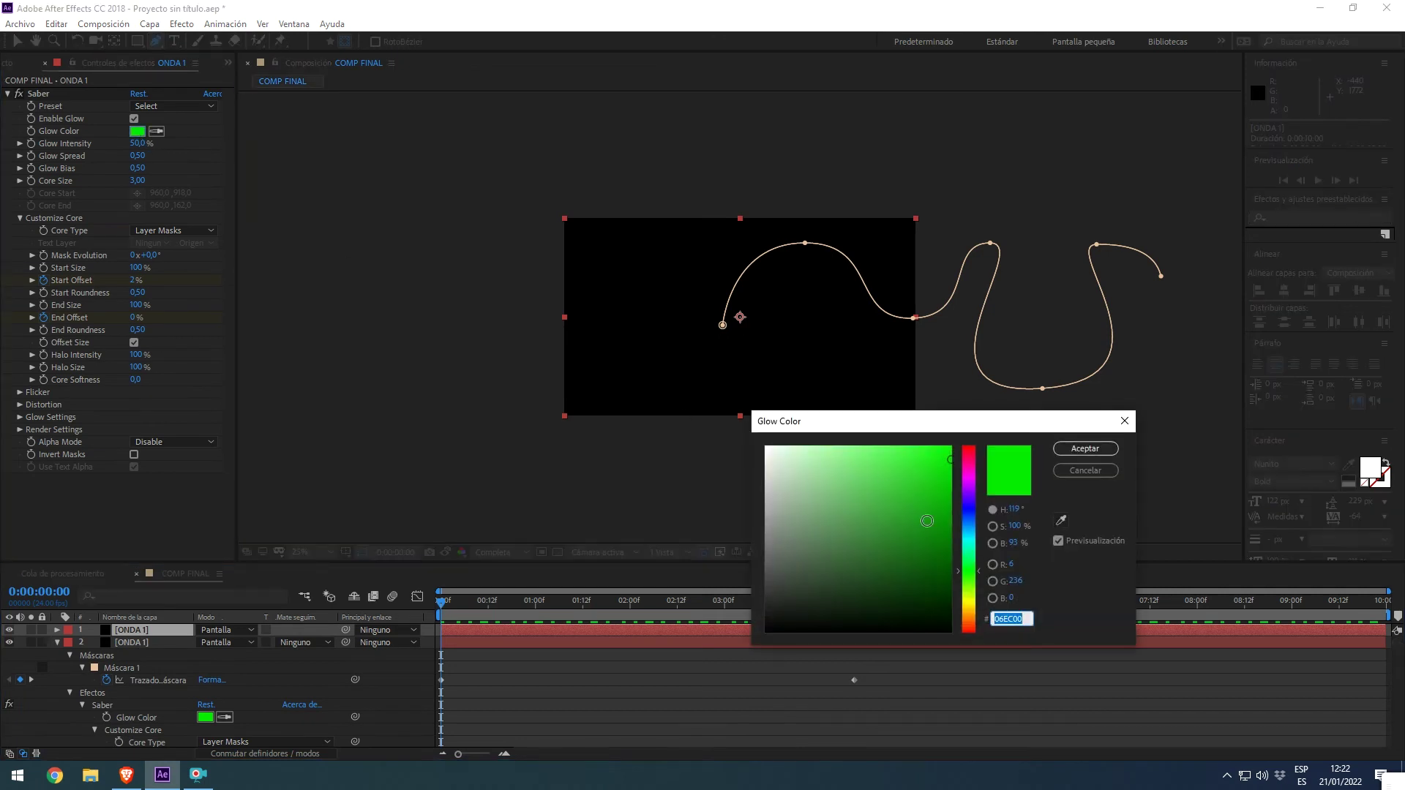
{"action": "left_click_drag", "start_coordinate": [966, 595], "coordinate": [968, 617]}
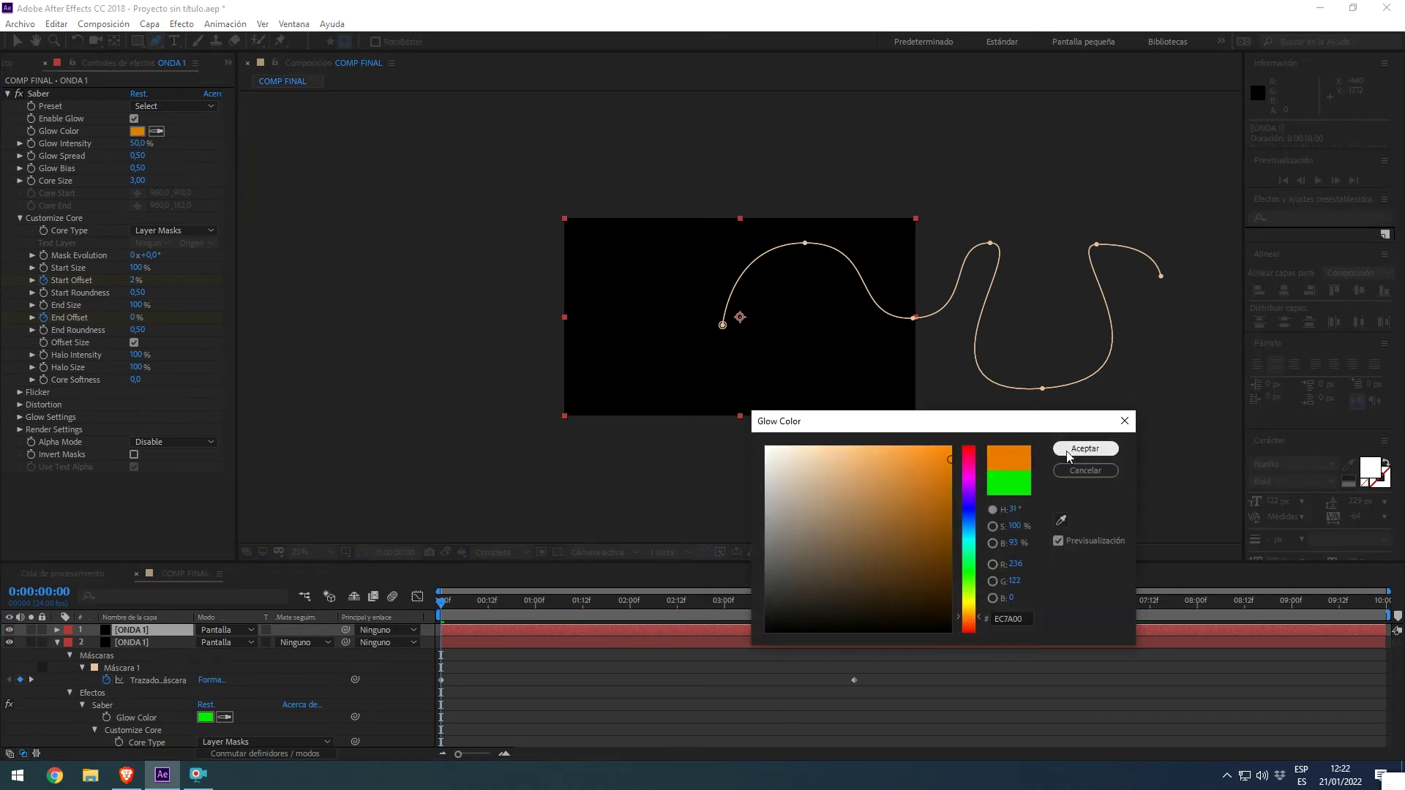
{"action": "left_click", "coordinate": [1087, 452]}
Drag the copy's mask vertices into a new wave whose right end curves downward, then preview
{"action": "left_click", "coordinate": [467, 630]}
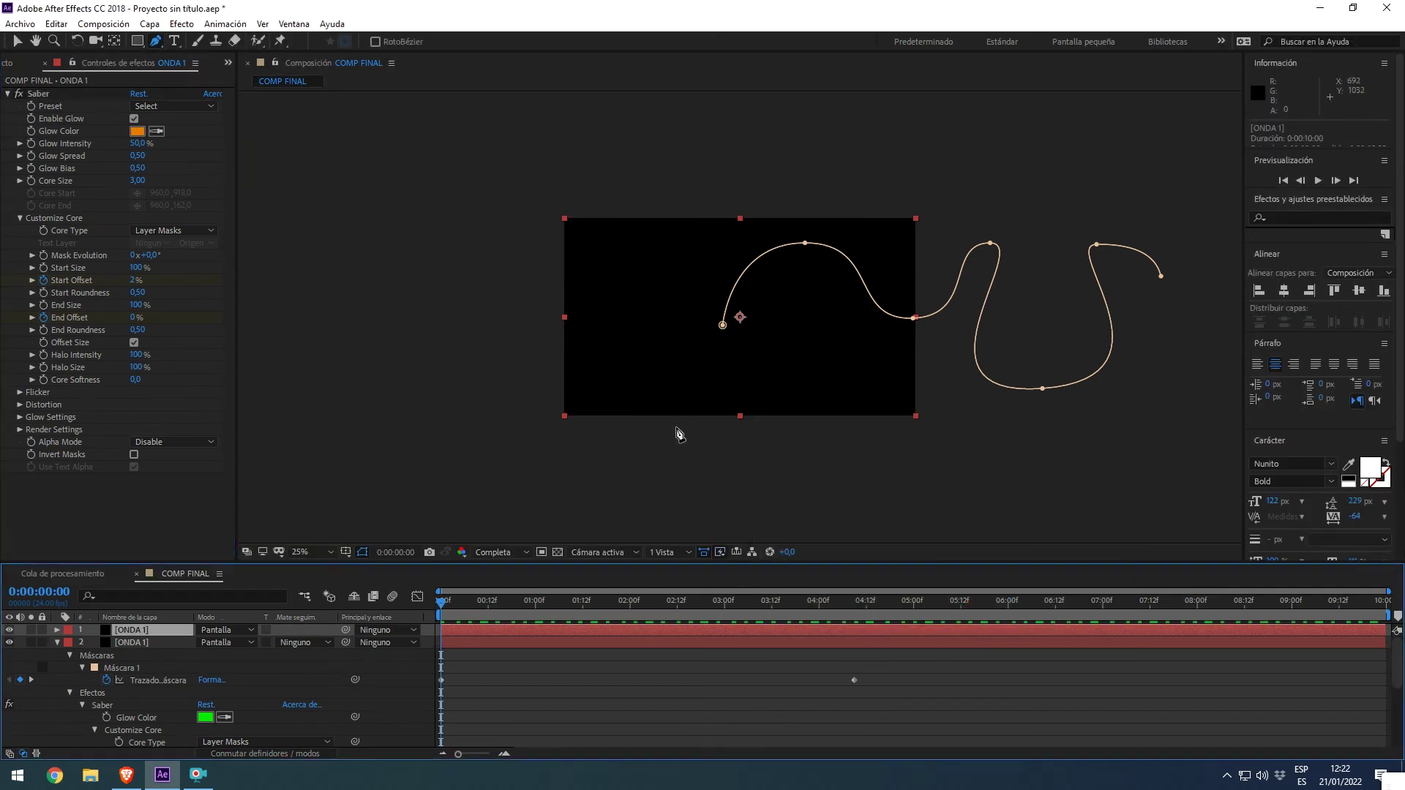
{"action": "left_click_drag", "start_coordinate": [804, 247], "coordinate": [751, 260]}
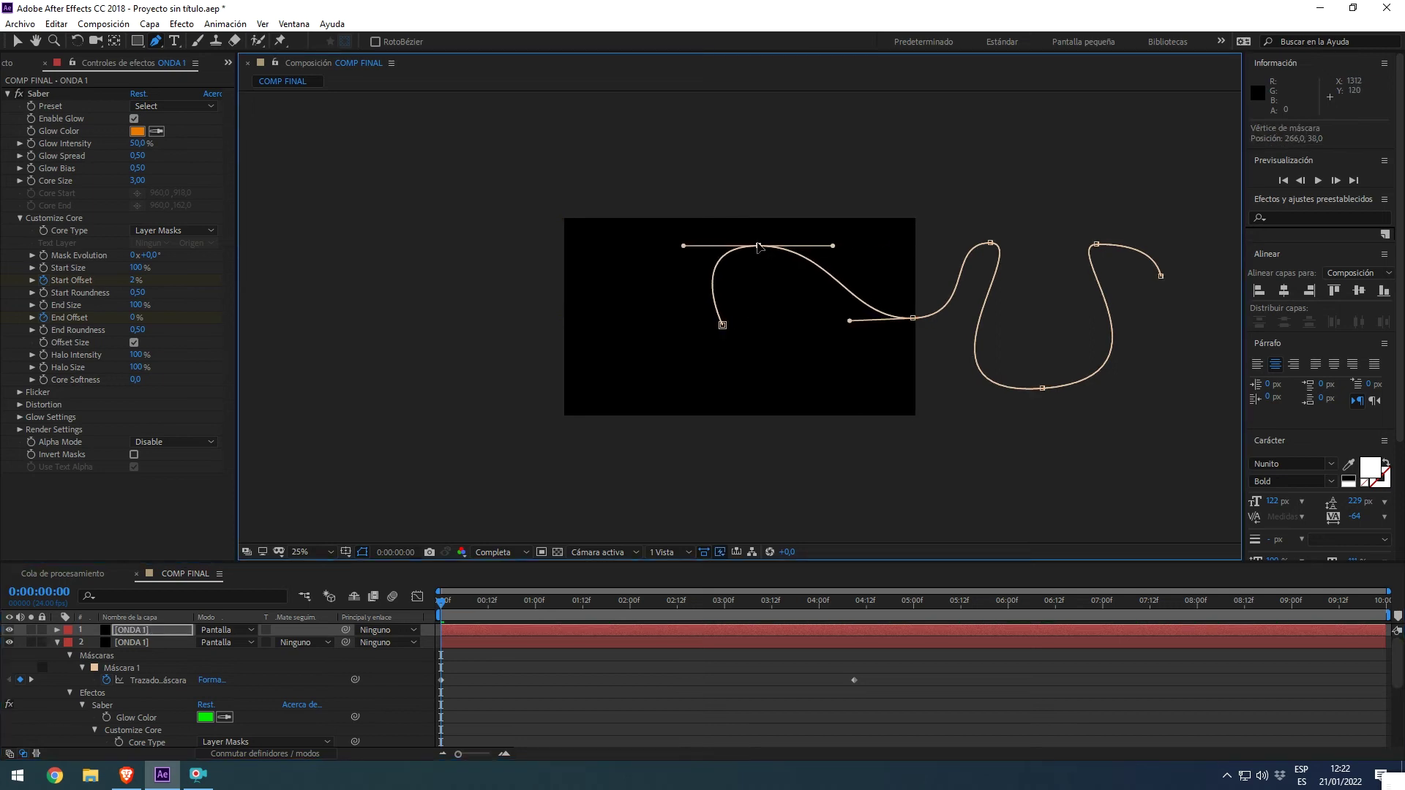
{"action": "left_click_drag", "start_coordinate": [913, 320], "coordinate": [813, 352]}
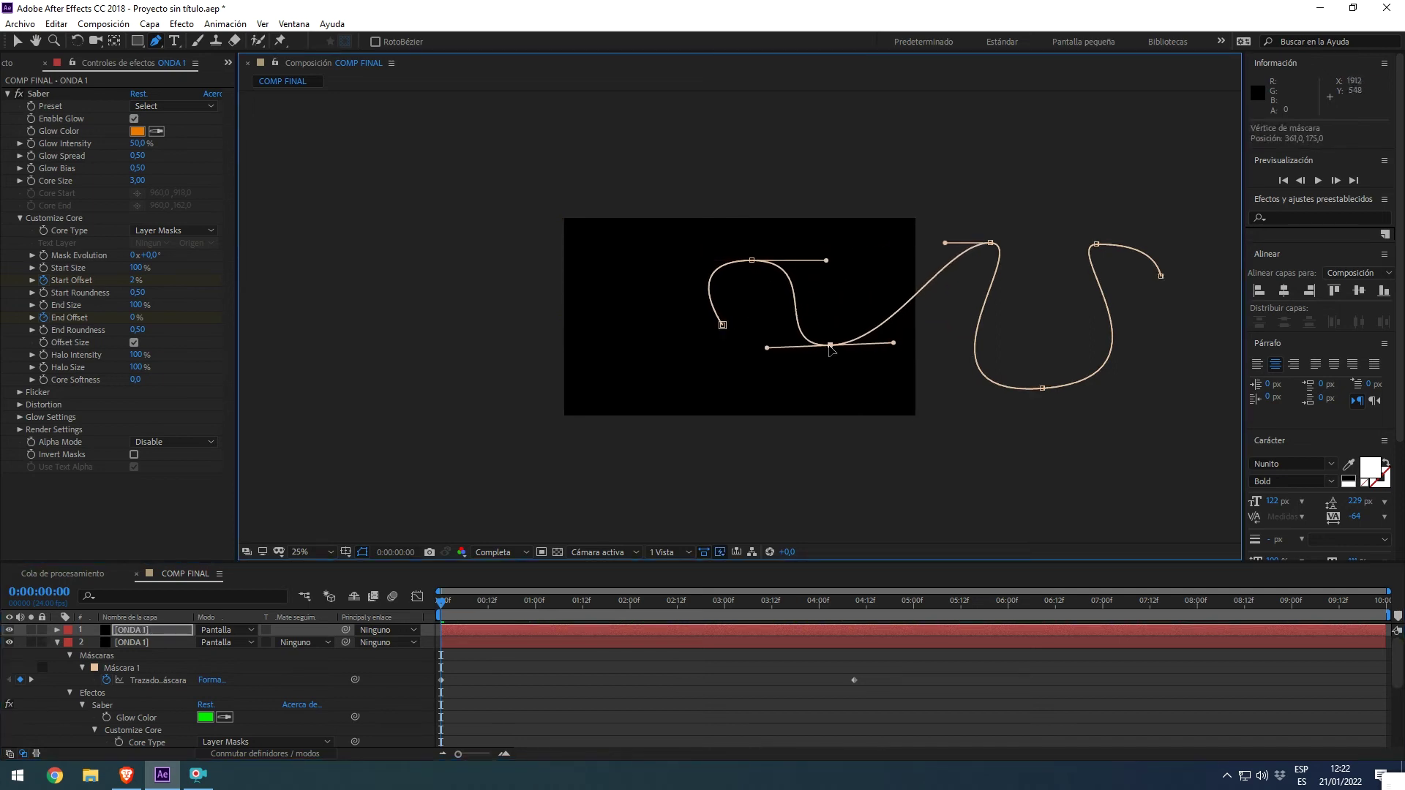
{"action": "left_click_drag", "start_coordinate": [991, 244], "coordinate": [890, 244]}
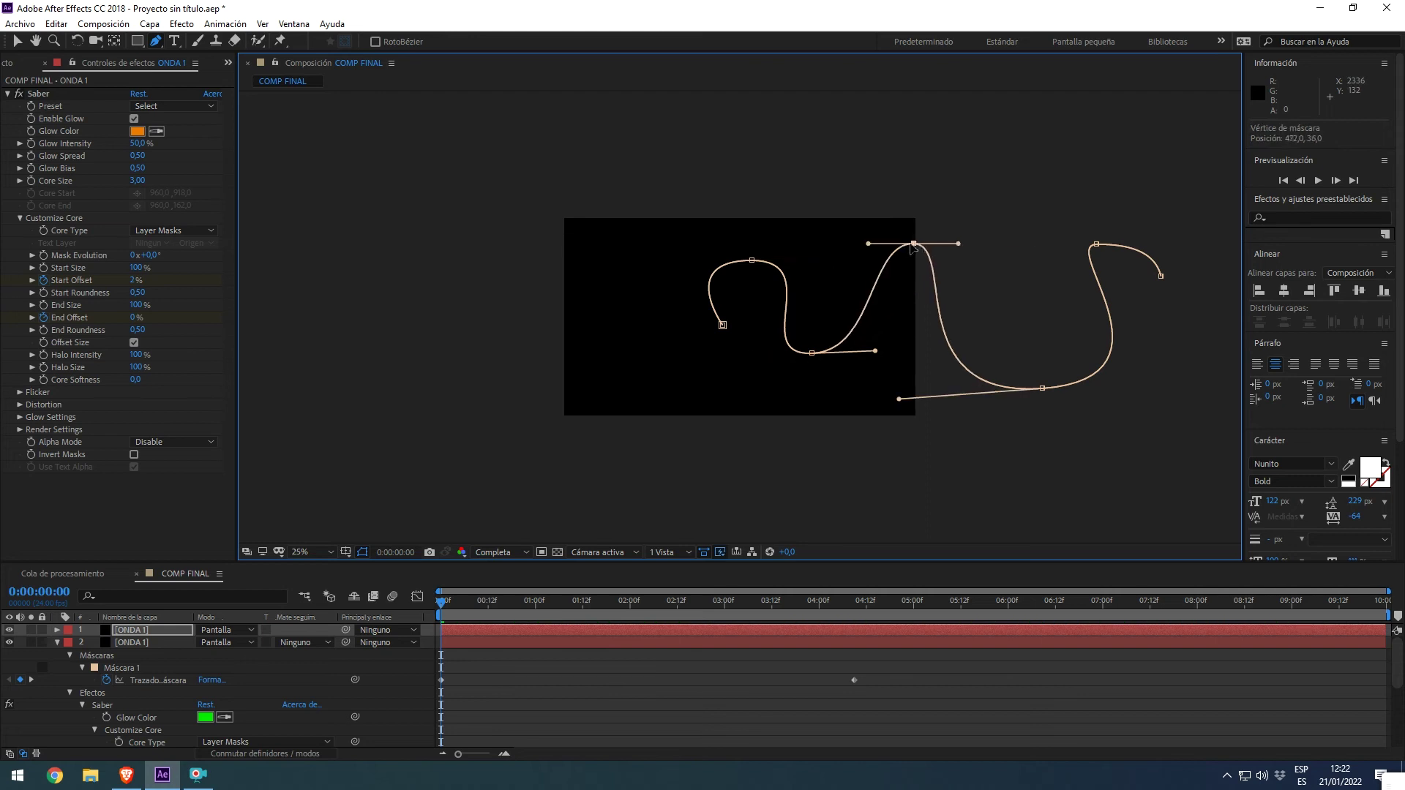
{"action": "left_click", "coordinate": [1042, 388]}
{"action": "left_click_drag", "start_coordinate": [1042, 388], "coordinate": [990, 382]}
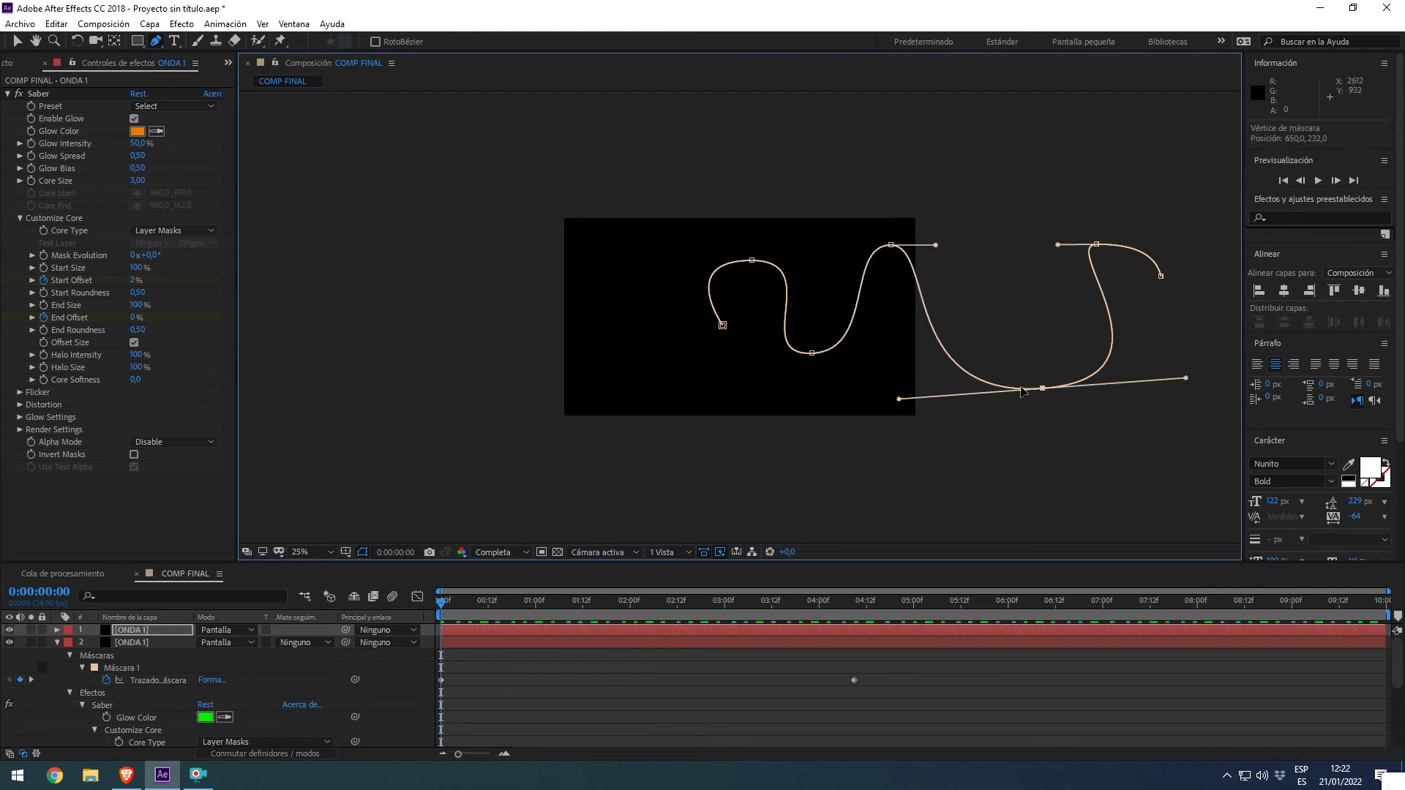
{"action": "left_click_drag", "start_coordinate": [1096, 244], "coordinate": [992, 245]}
{"action": "left_click_drag", "start_coordinate": [1161, 276], "coordinate": [1141, 401]}
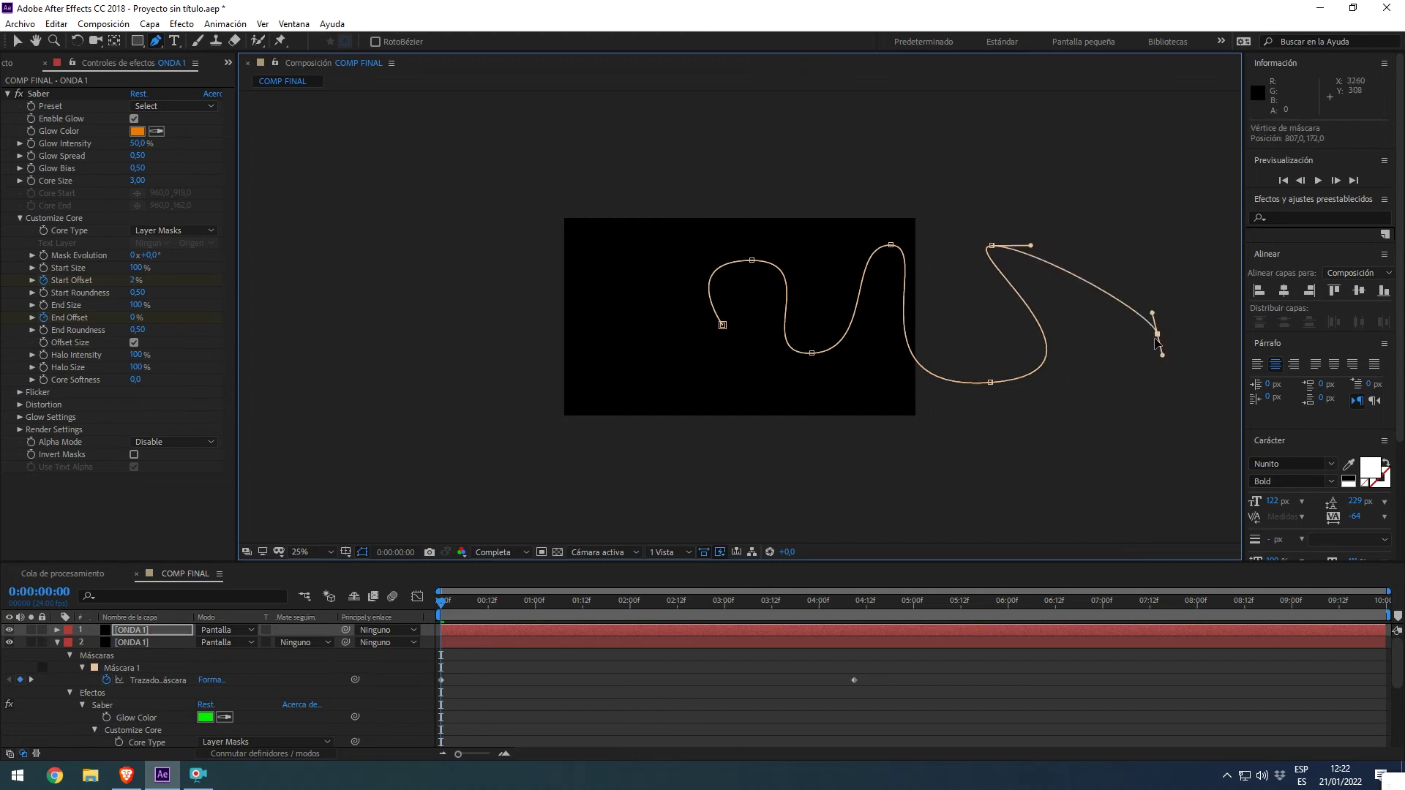
{"action": "key", "text": "space"}
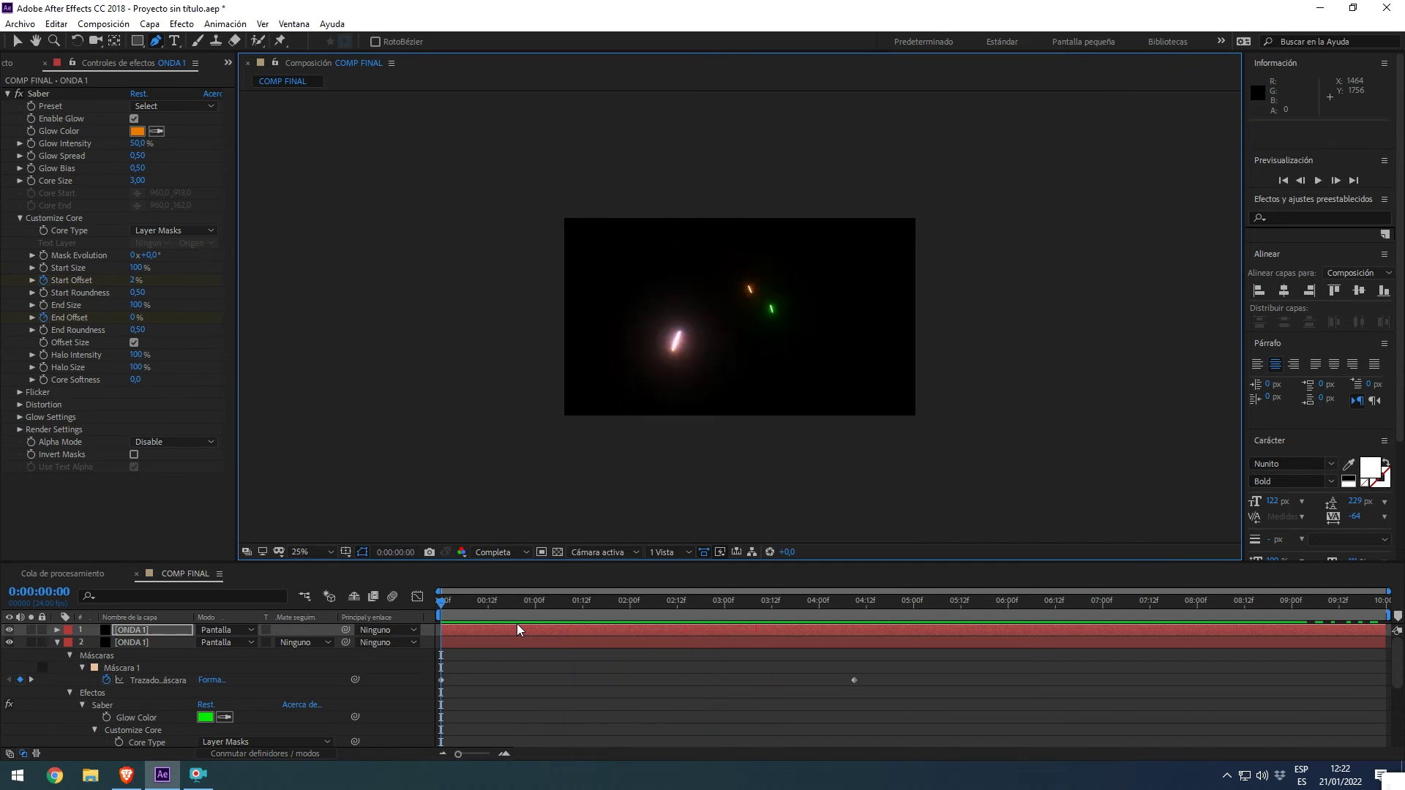
{"action": "key", "text": "space"}
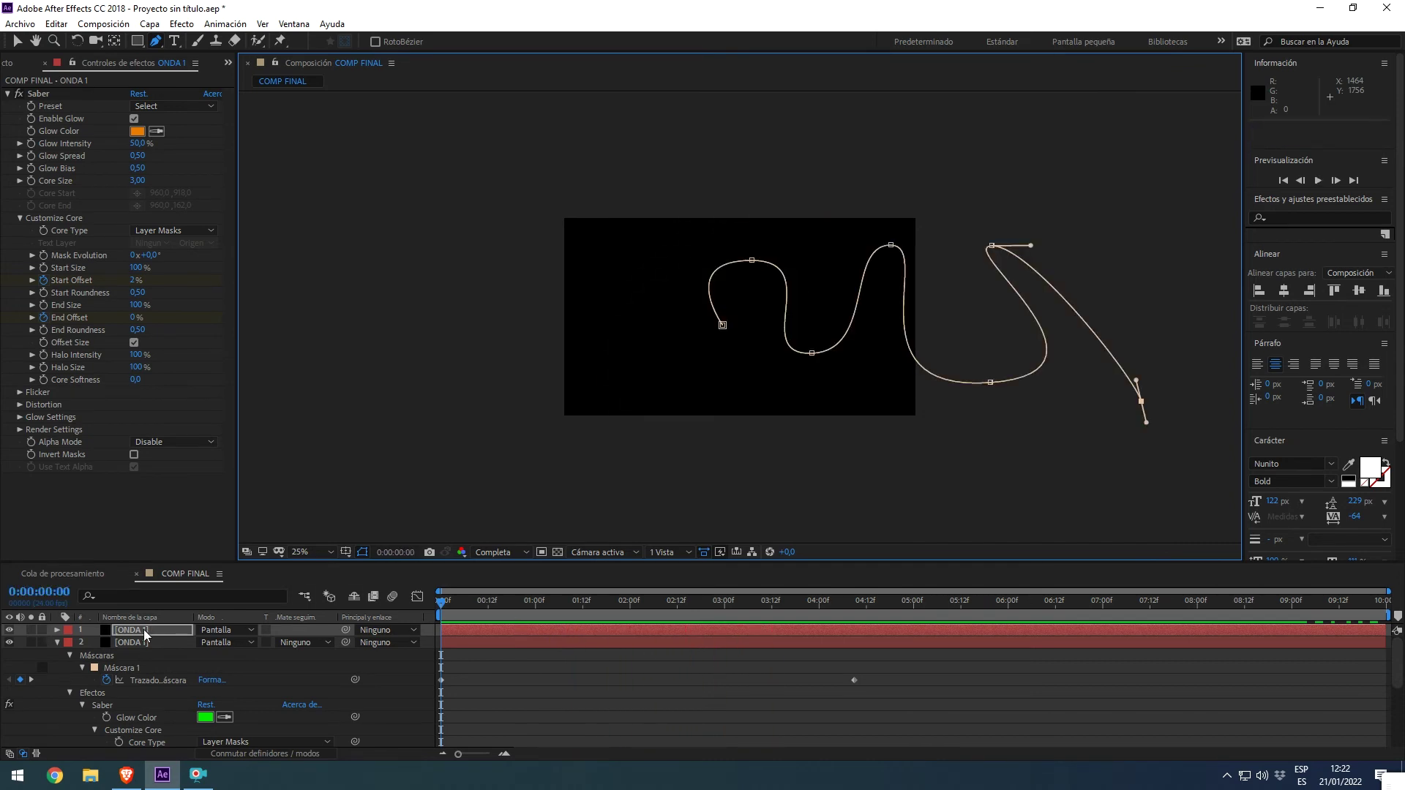
Duplicate the top ONDA 1 layer and set the copy's glow colour to purple AC00EC
{"action": "left_click", "coordinate": [143, 629]}
{"action": "key", "text": "ctrl+d"}
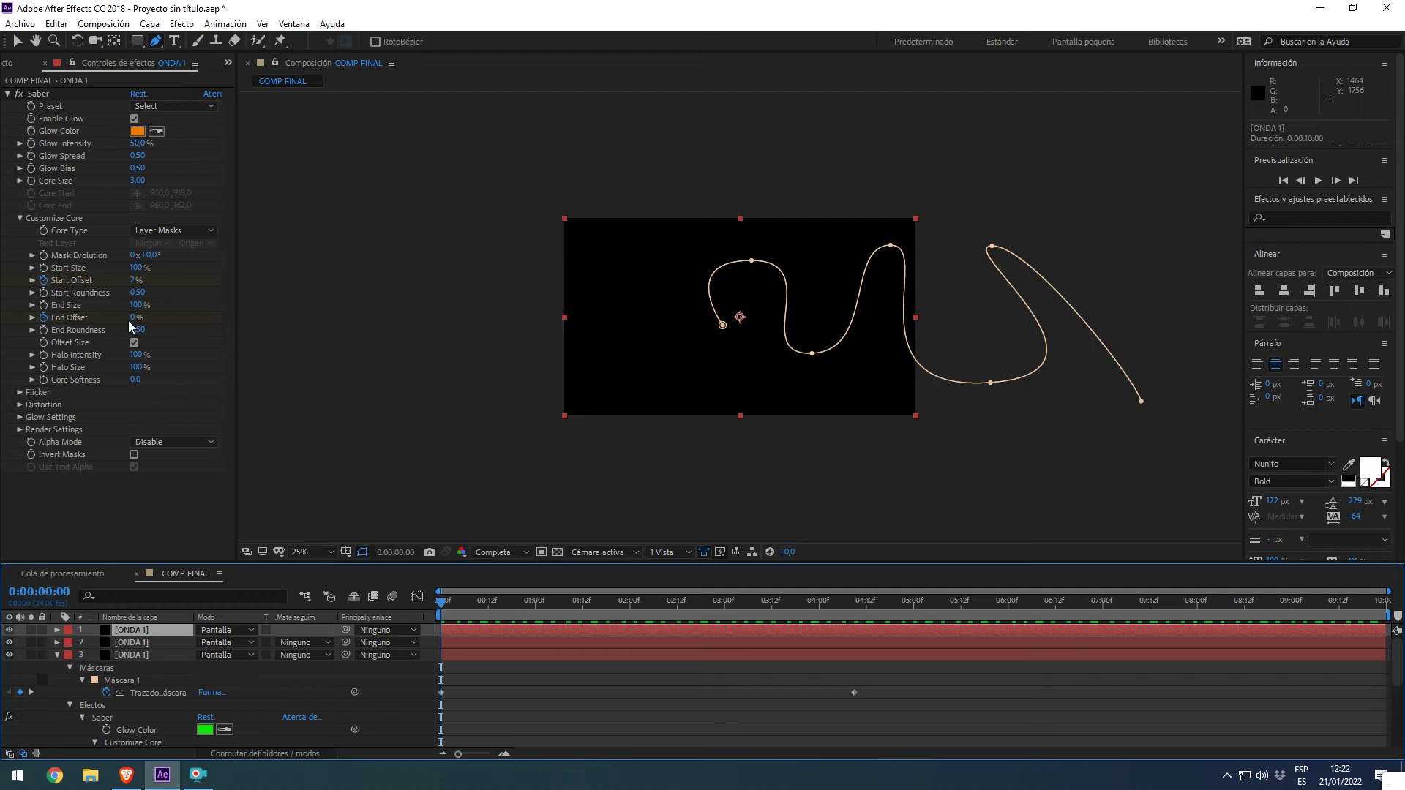
{"action": "left_click", "coordinate": [136, 131]}
{"action": "left_click", "coordinate": [969, 486]}
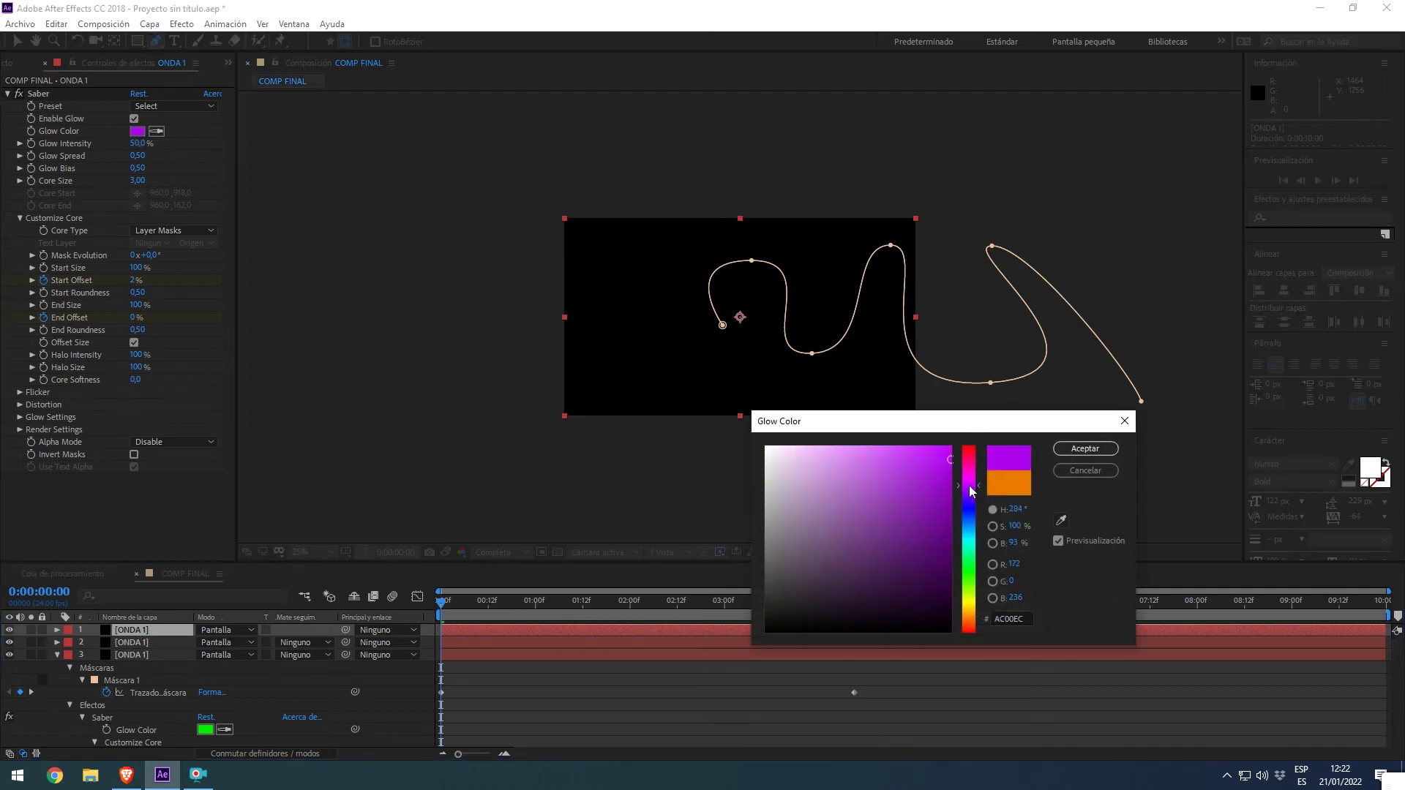
{"action": "left_click", "coordinate": [1085, 448]}
Delete the new copy's existing mask path
{"action": "left_click", "coordinate": [464, 626]}
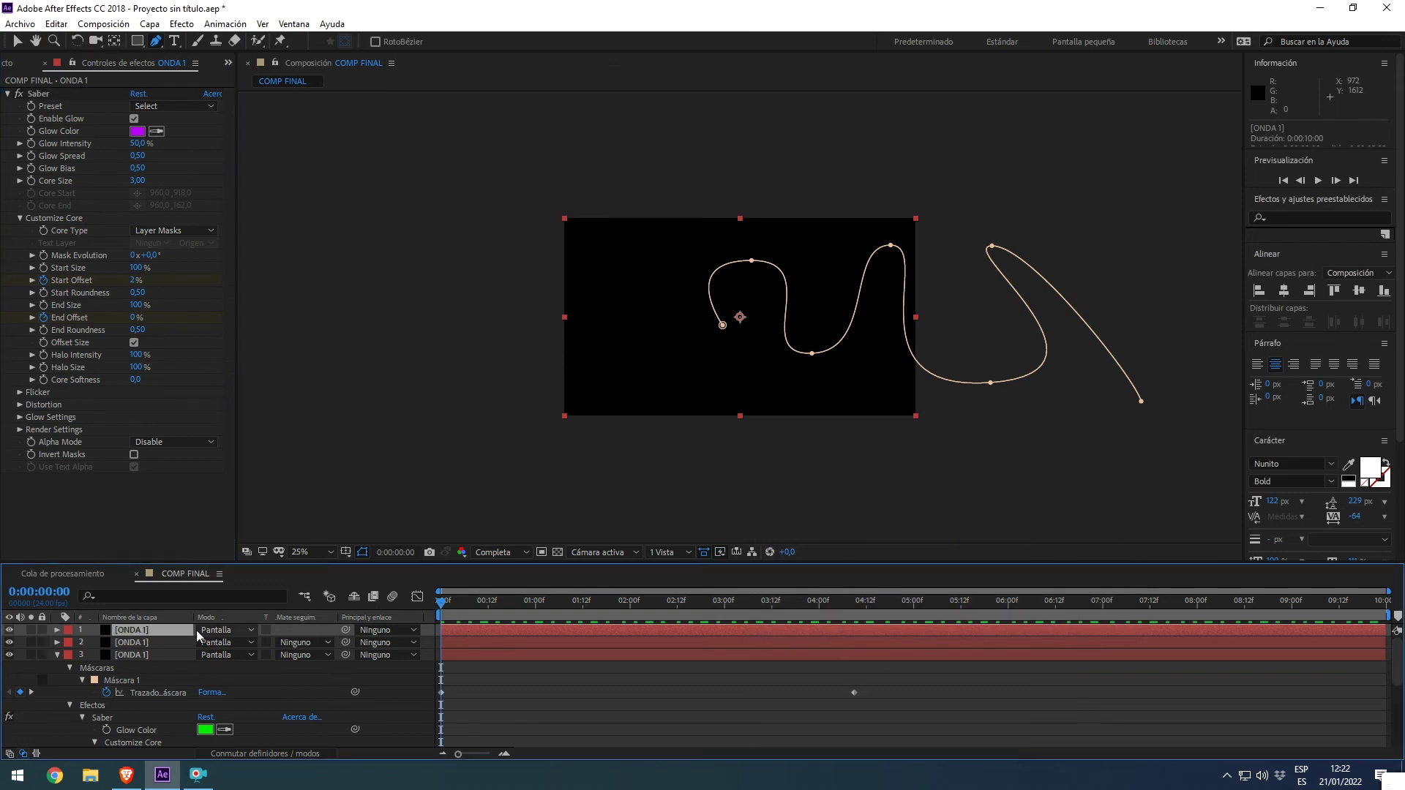
{"action": "key", "text": "m"}
{"action": "key", "text": "m"}
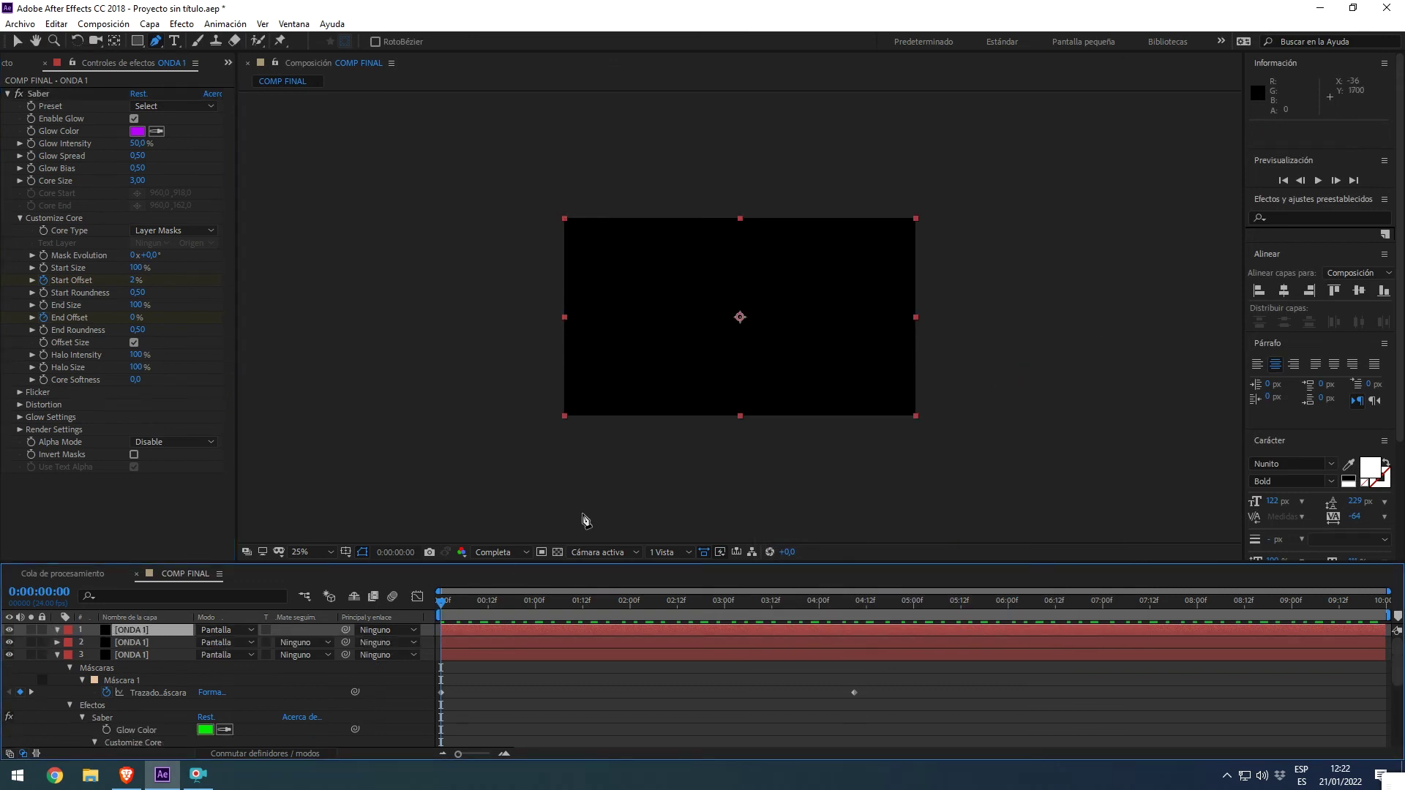
{"action": "left_click", "coordinate": [175, 40]}
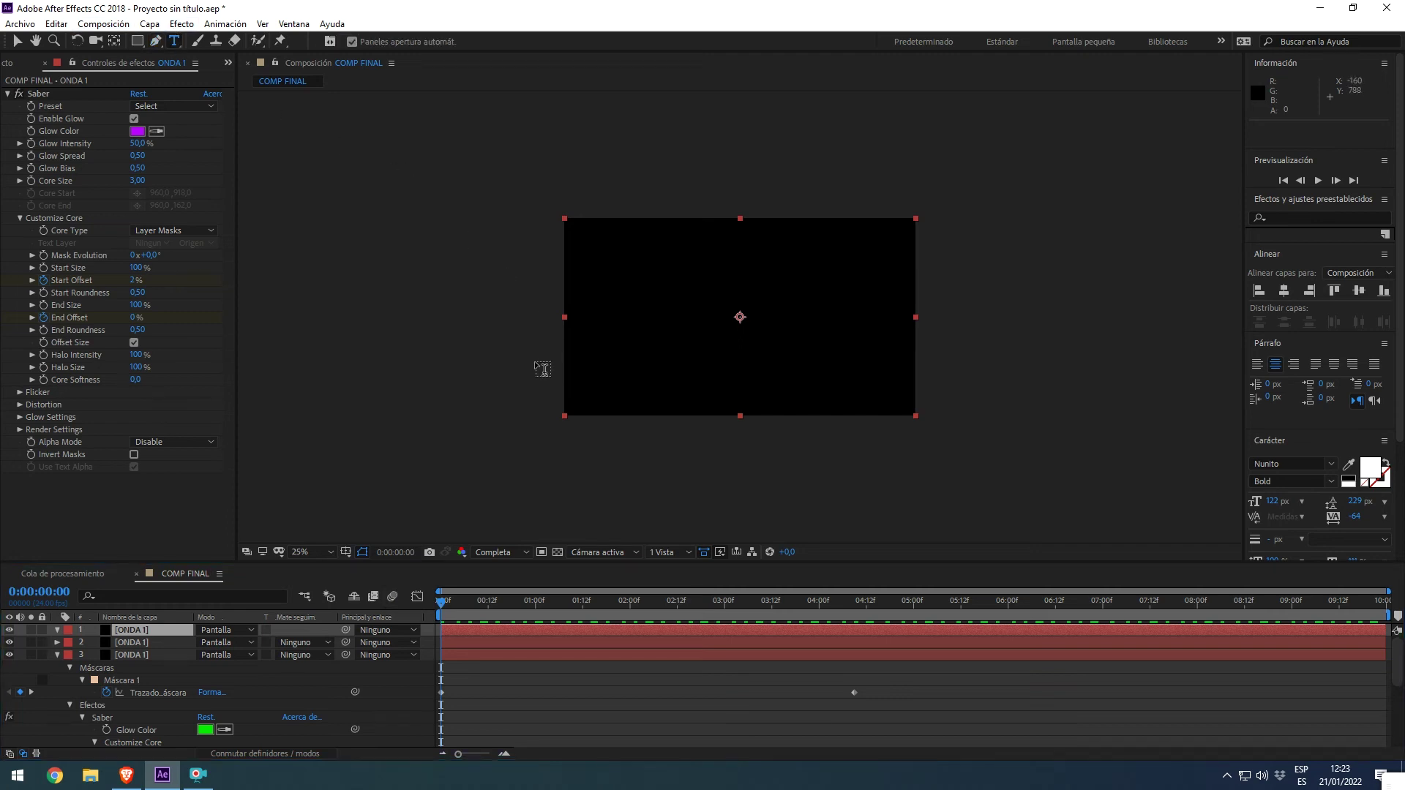
{"action": "left_click", "coordinate": [536, 367]}
Discard the stray text layer and start a zigzag wave mask with tall peaks across the frame centre
{"action": "key", "text": "ctrl+z"}
{"action": "left_click", "coordinate": [156, 41]}
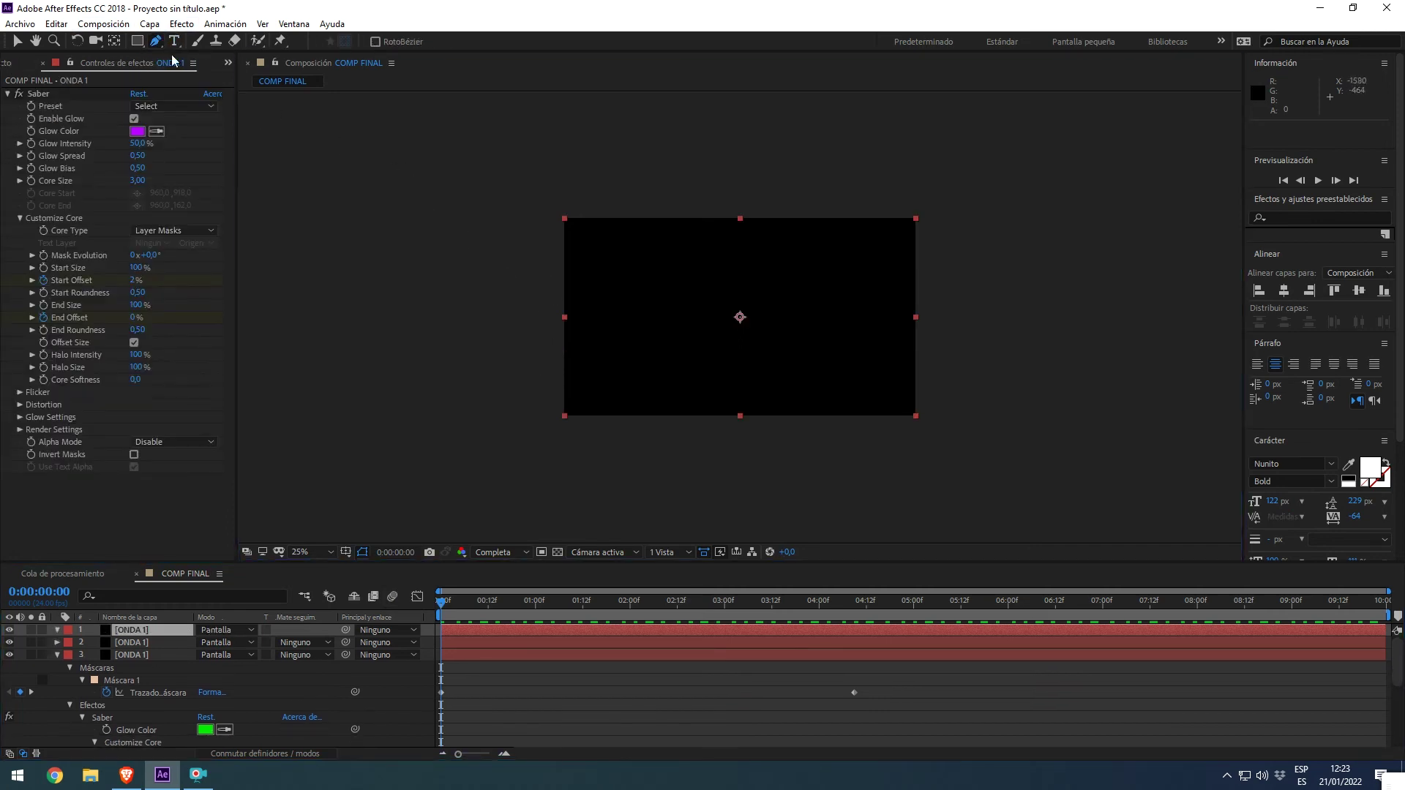
{"action": "left_click", "coordinate": [536, 375]}
{"action": "left_click_drag", "start_coordinate": [554, 299], "coordinate": [569, 283]}
{"action": "mouse_move", "coordinate": [583, 337]}
{"action": "left_mouse_down"}
{"action": "mouse_move", "coordinate": [586, 386]}
{"action": "mouse_move", "coordinate": [627, 350]}
{"action": "left_mouse_up"}
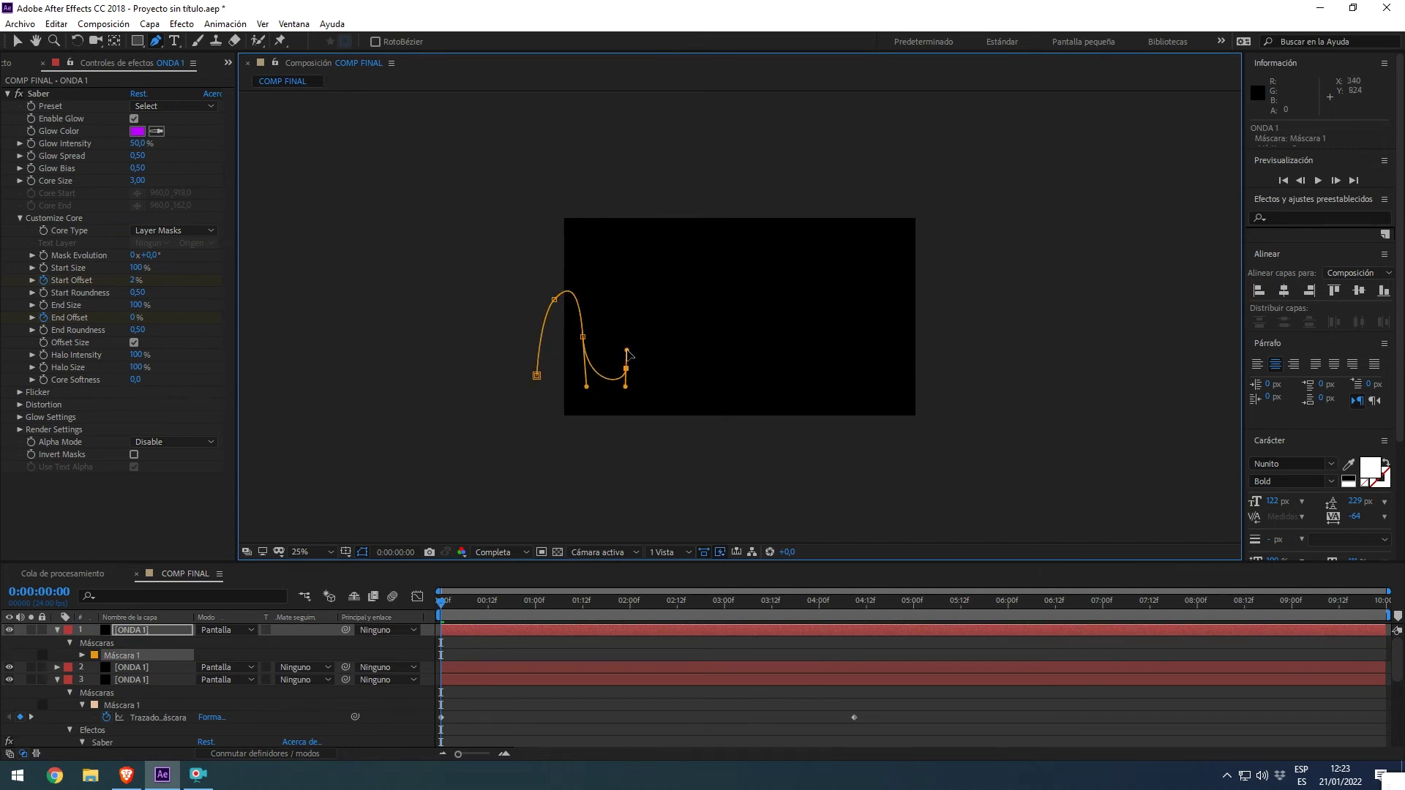
{"action": "left_click_drag", "start_coordinate": [639, 277], "coordinate": [650, 290]}
{"action": "left_click_drag", "start_coordinate": [665, 376], "coordinate": [692, 379]}
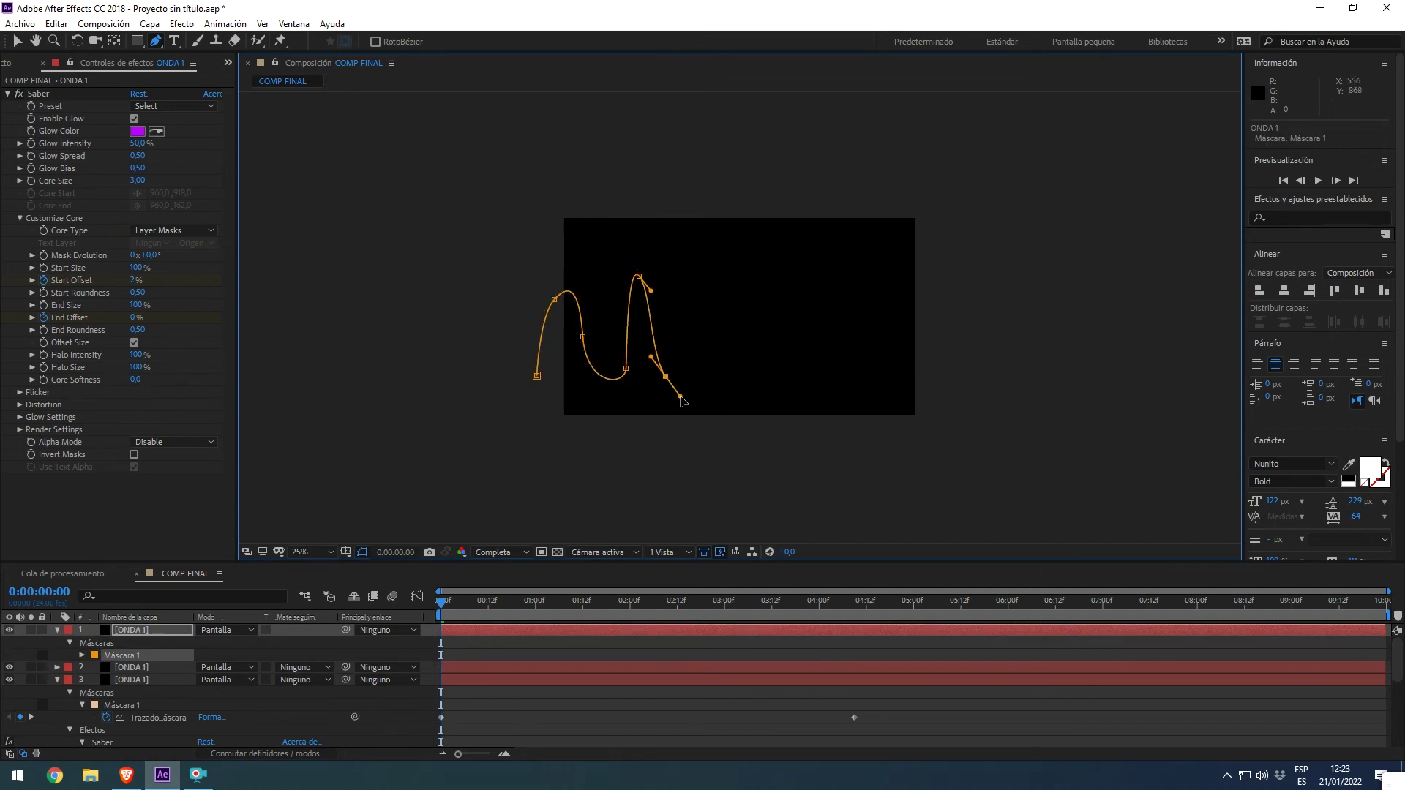
{"action": "left_click_drag", "start_coordinate": [702, 296], "coordinate": [708, 251]}
{"action": "left_click_drag", "start_coordinate": [755, 294], "coordinate": [761, 354]}
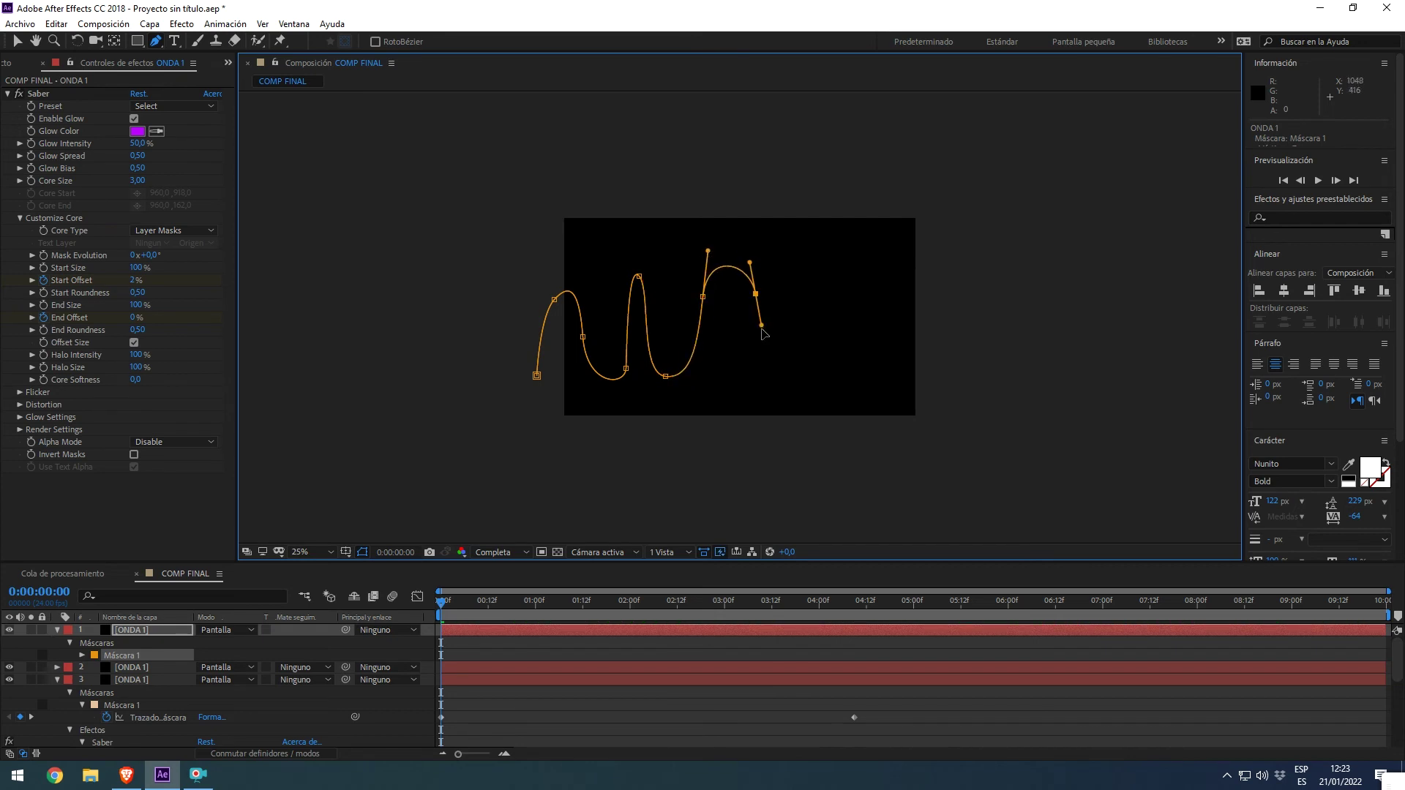
{"action": "left_click_drag", "start_coordinate": [770, 407], "coordinate": [791, 398]}
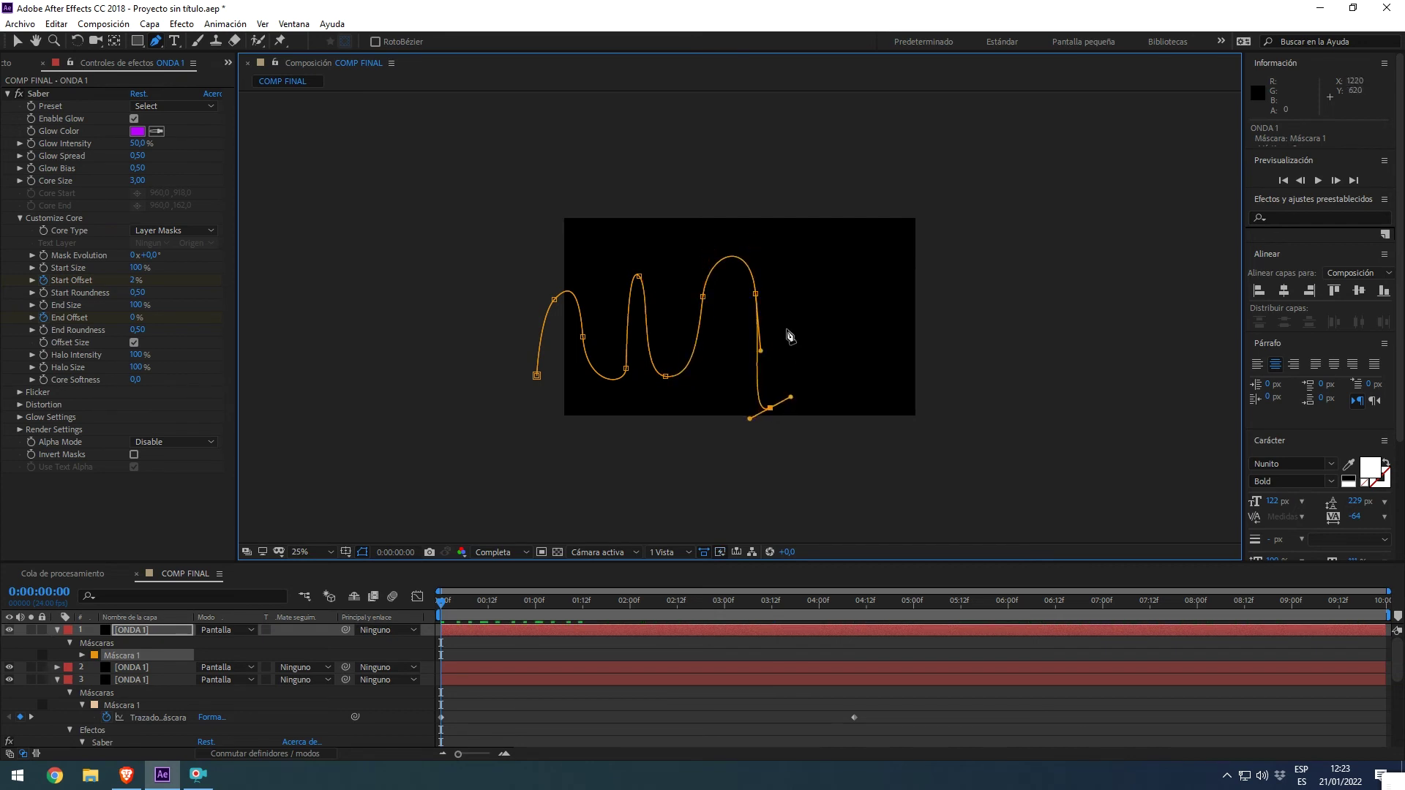
Extend the wave with smaller crests beyond the right edge and finish the path
{"action": "left_click", "coordinate": [769, 239]}
{"action": "left_click_drag", "start_coordinate": [770, 242], "coordinate": [788, 231]}
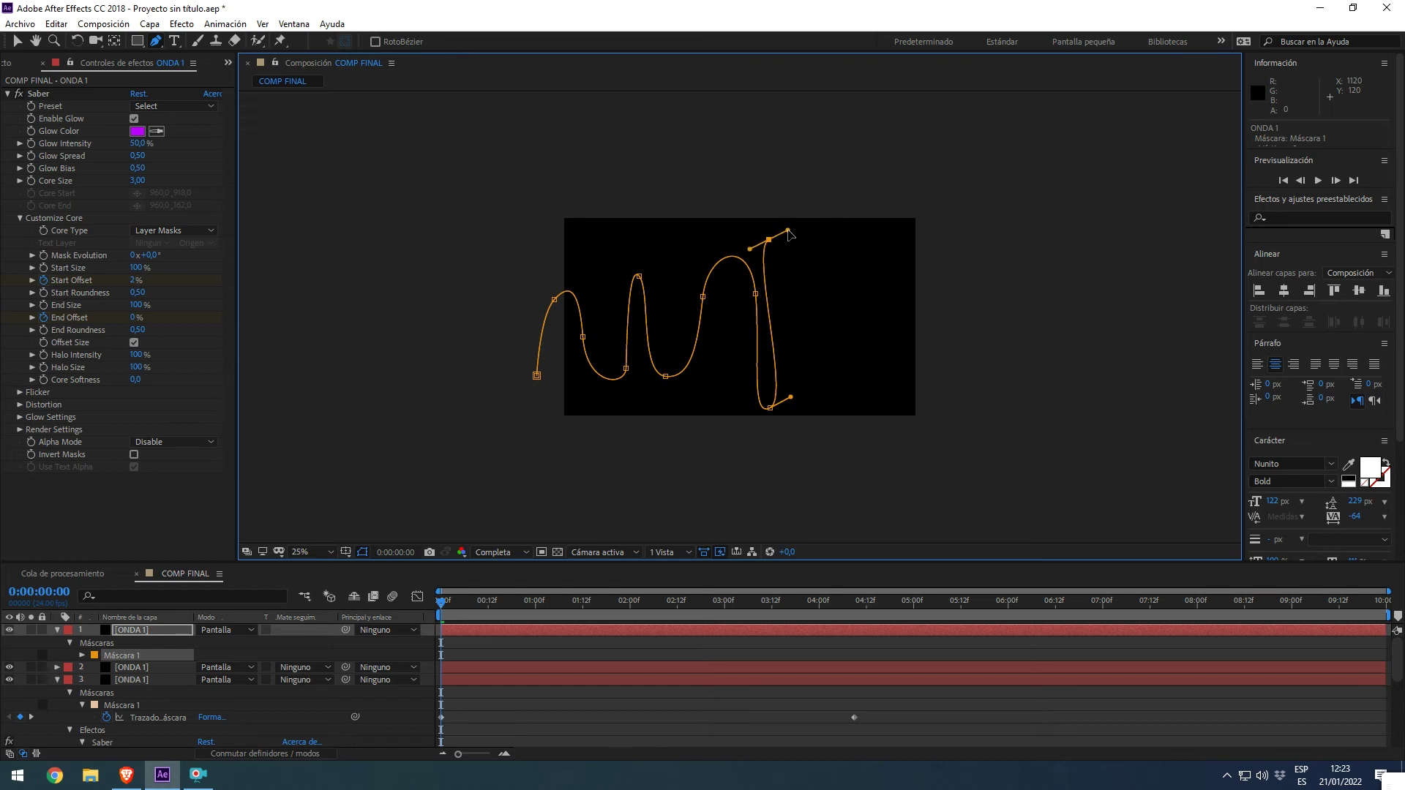
{"action": "left_click_drag", "start_coordinate": [797, 340], "coordinate": [810, 379]}
{"action": "left_click_drag", "start_coordinate": [844, 323], "coordinate": [844, 284]}
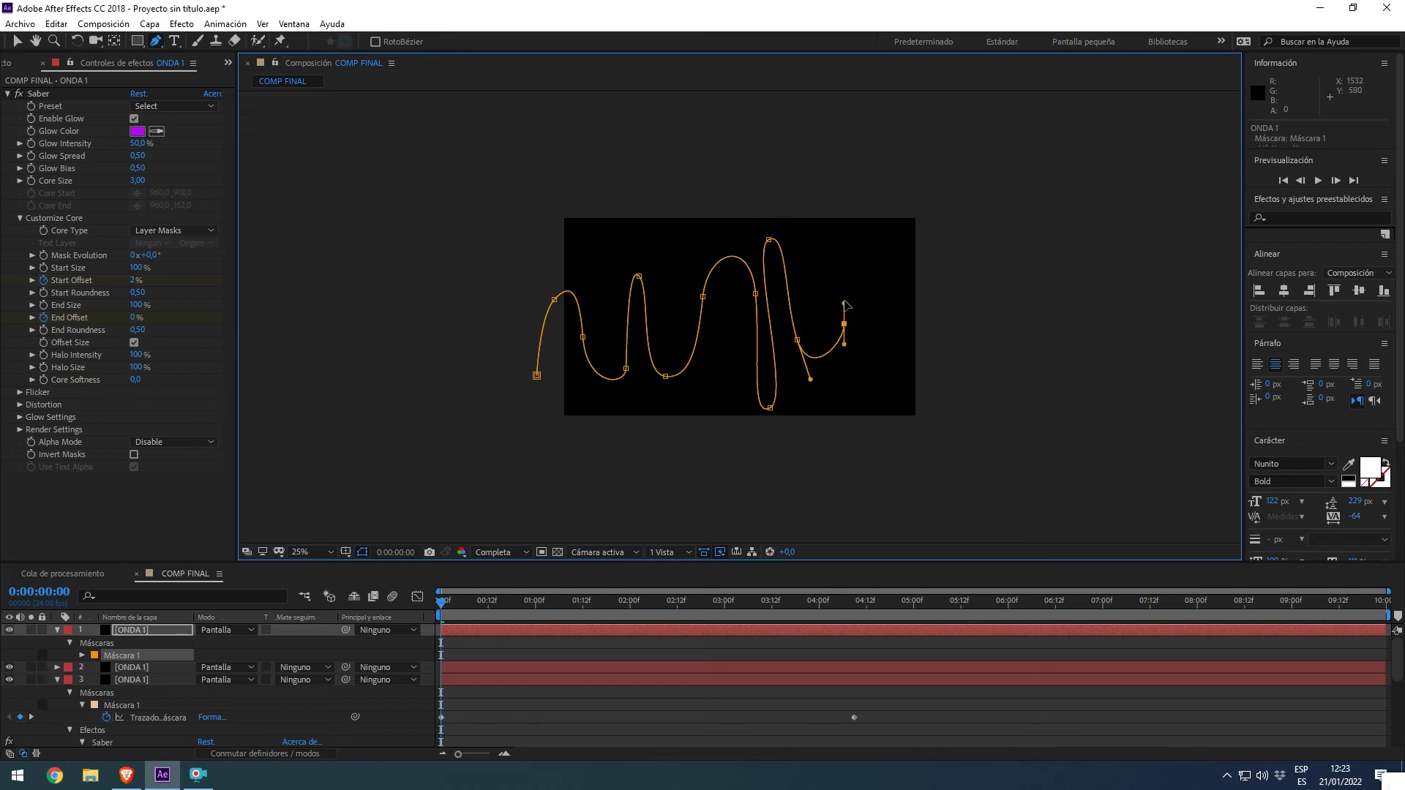
{"action": "mouse_move", "coordinate": [878, 331]}
{"action": "left_mouse_down"}
{"action": "mouse_move", "coordinate": [877, 359]}
{"action": "mouse_move", "coordinate": [936, 322]}
{"action": "mouse_move", "coordinate": [999, 357]}
{"action": "left_mouse_up"}
{"action": "left_click", "coordinate": [988, 379]}
{"action": "left_click_drag", "start_coordinate": [1027, 308], "coordinate": [1041, 327]}
{"action": "mouse_move", "coordinate": [1074, 377]}
{"action": "left_mouse_down"}
{"action": "mouse_move", "coordinate": [1092, 349]}
{"action": "mouse_move", "coordinate": [1140, 335]}
{"action": "mouse_move", "coordinate": [1237, 345]}
{"action": "left_mouse_up"}
{"action": "left_click", "coordinate": [1200, 320]}
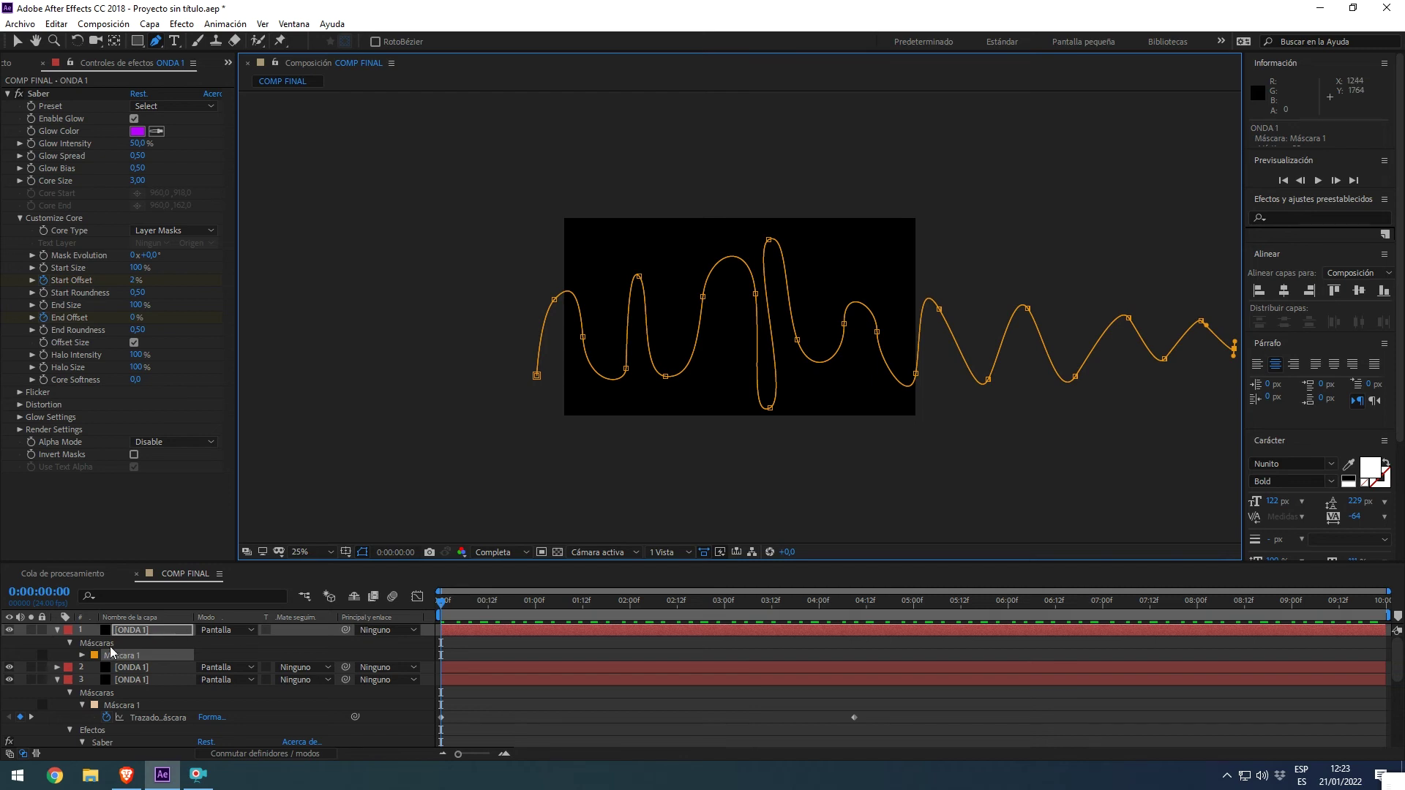
{"action": "left_click", "coordinate": [100, 646]}
{"action": "left_click", "coordinate": [68, 643]}
Keyframe Máscara 1's path shifted right at 0:00 and slid far left at 0:00:04:09
{"action": "left_click", "coordinate": [67, 642]}
{"action": "left_click", "coordinate": [81, 656]}
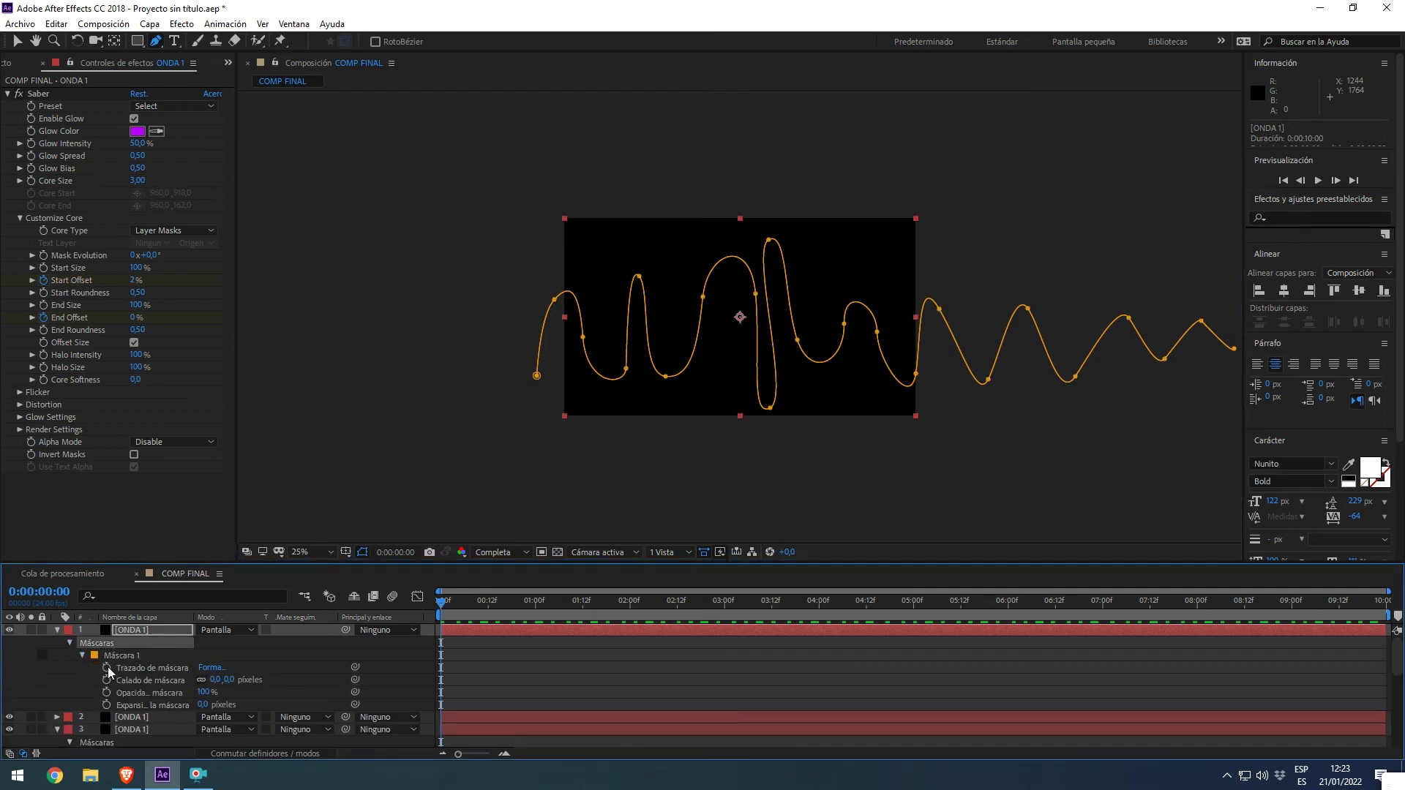
{"action": "left_click", "coordinate": [117, 655]}
{"action": "left_click_drag", "start_coordinate": [537, 378], "coordinate": [766, 378]}
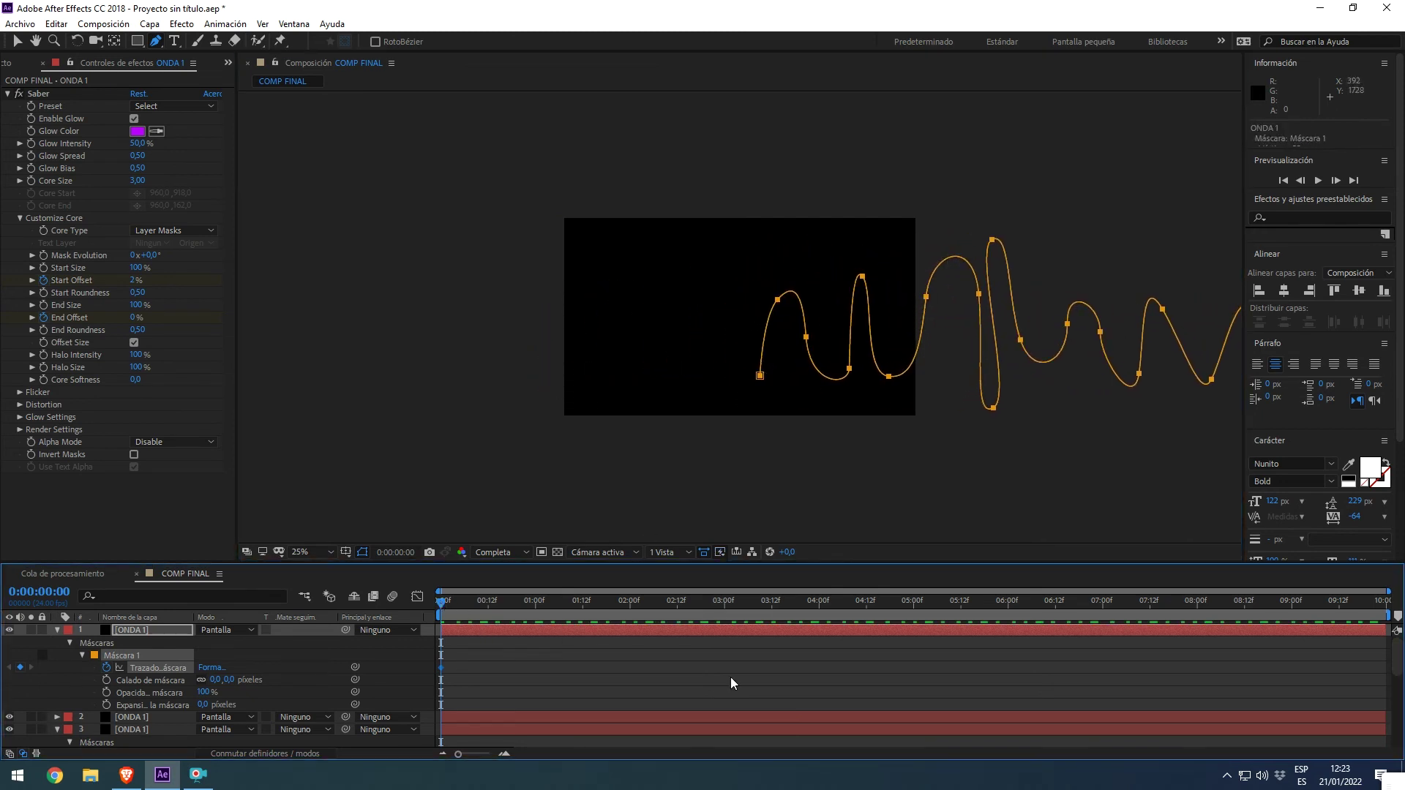
{"action": "scroll", "coordinate": [827, 692], "scroll_direction": "down", "scroll_amount": 2}
{"action": "left_click", "coordinate": [856, 604]}
{"action": "left_click_drag", "start_coordinate": [761, 379], "coordinate": [60, 379]}
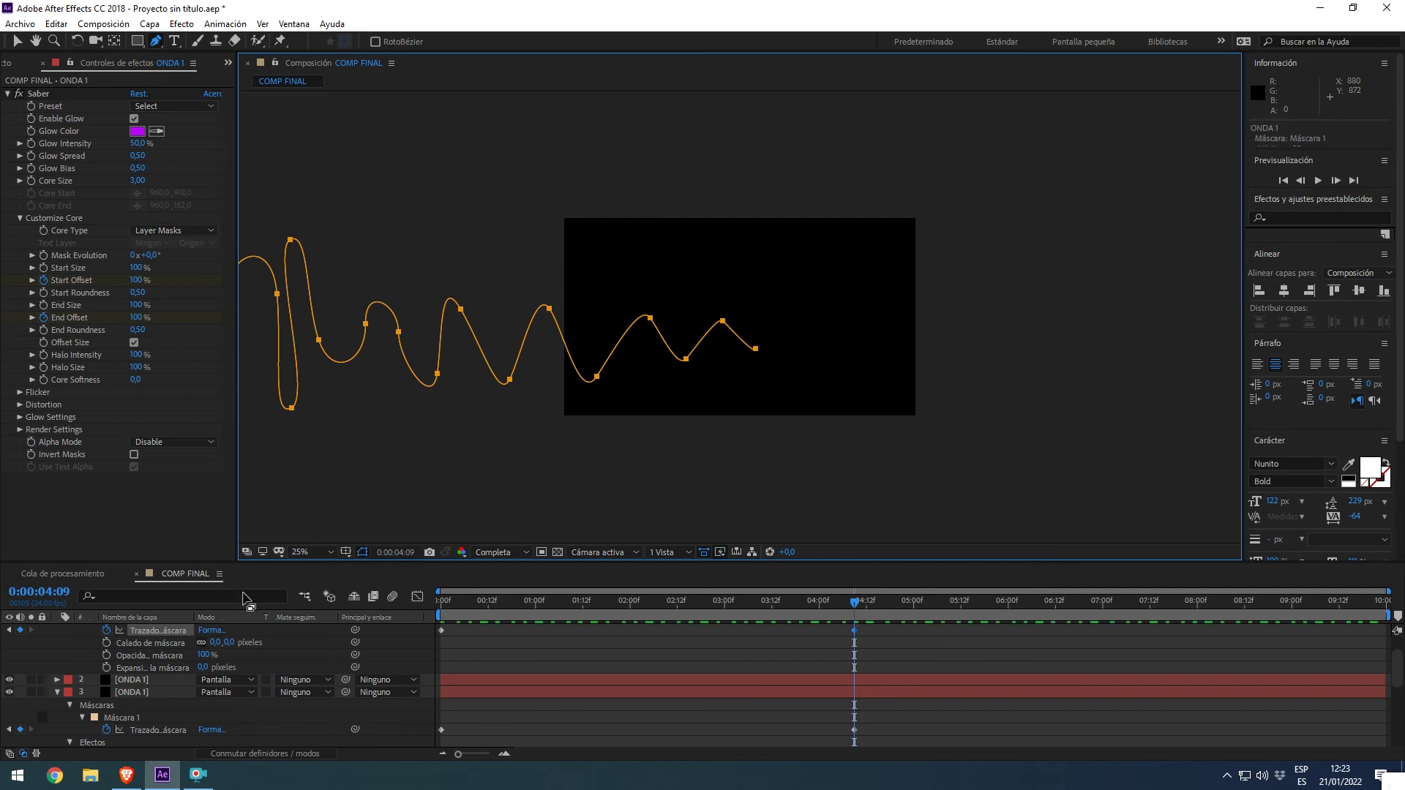
Preview the three glowing strokes, then zoom the comp view out to 12.5%
{"action": "key", "text": "space"}
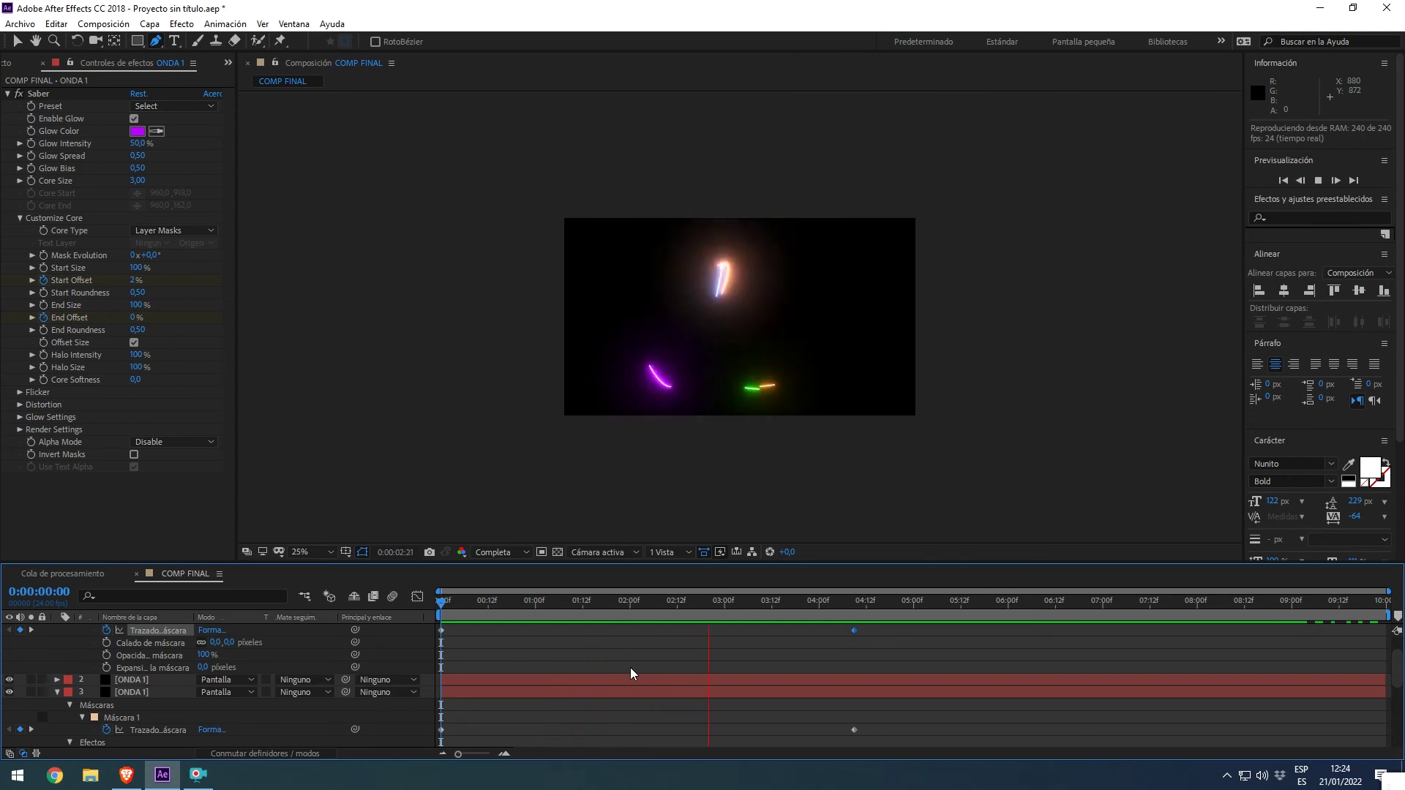
{"action": "key", "text": "space"}
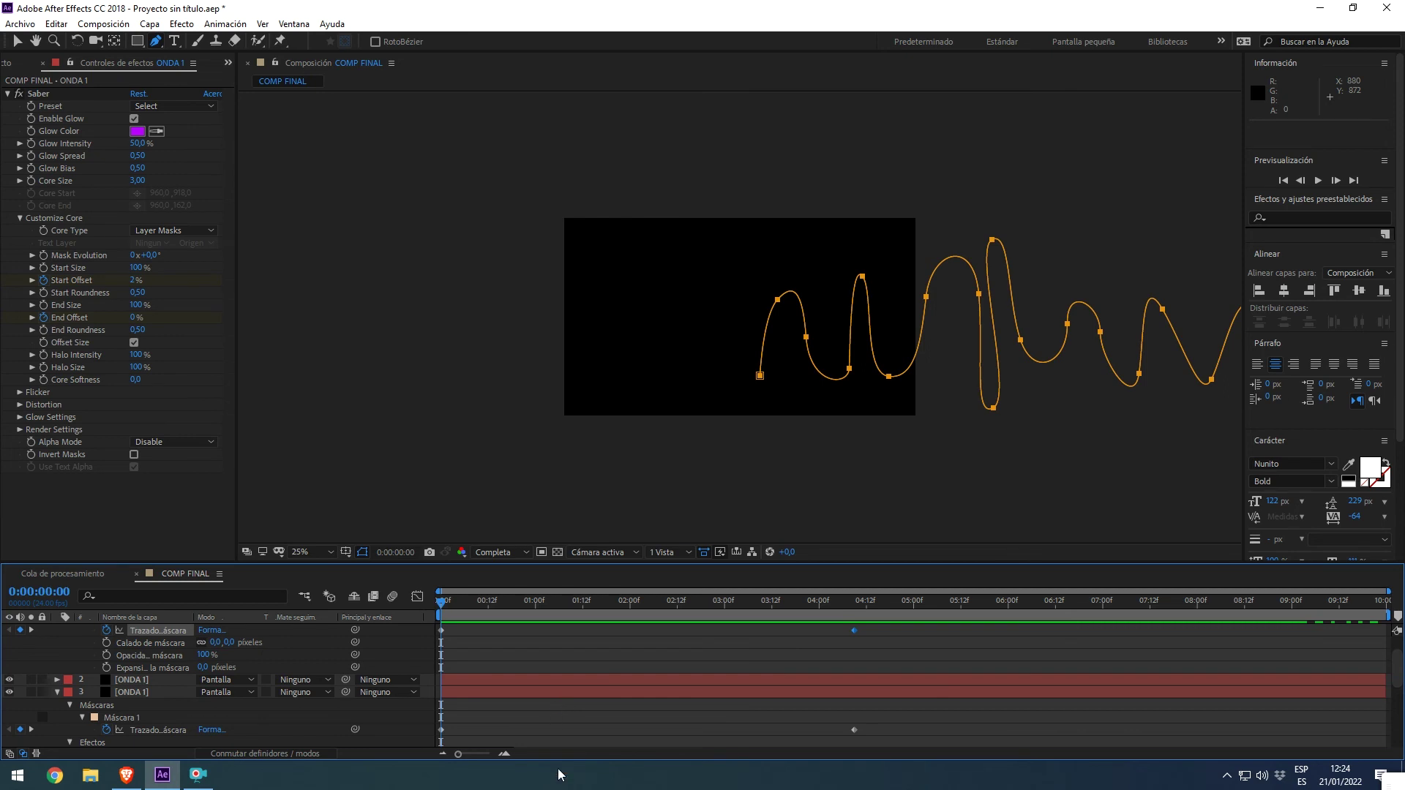
{"action": "key", "text": "comma"}
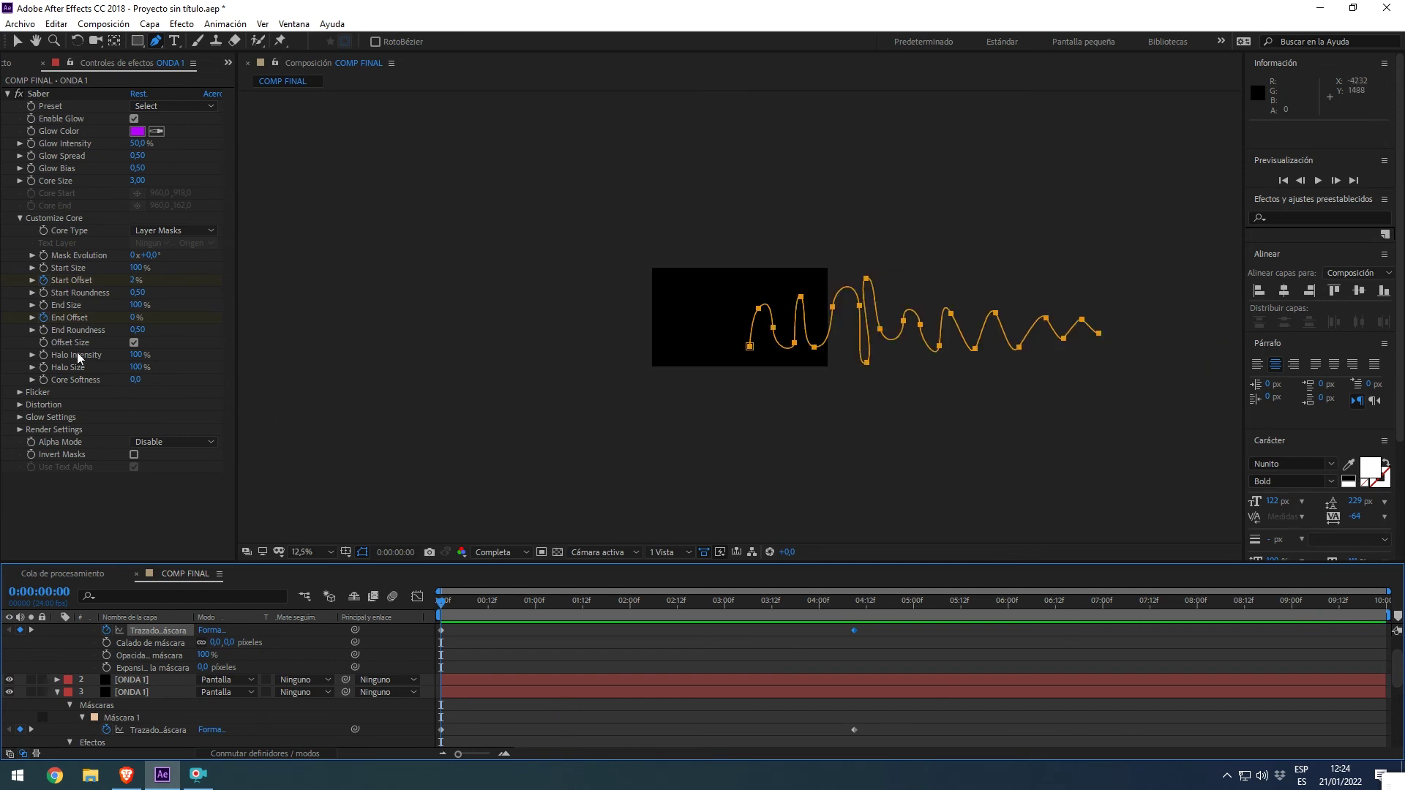
{"action": "left_click", "coordinate": [11, 63]}
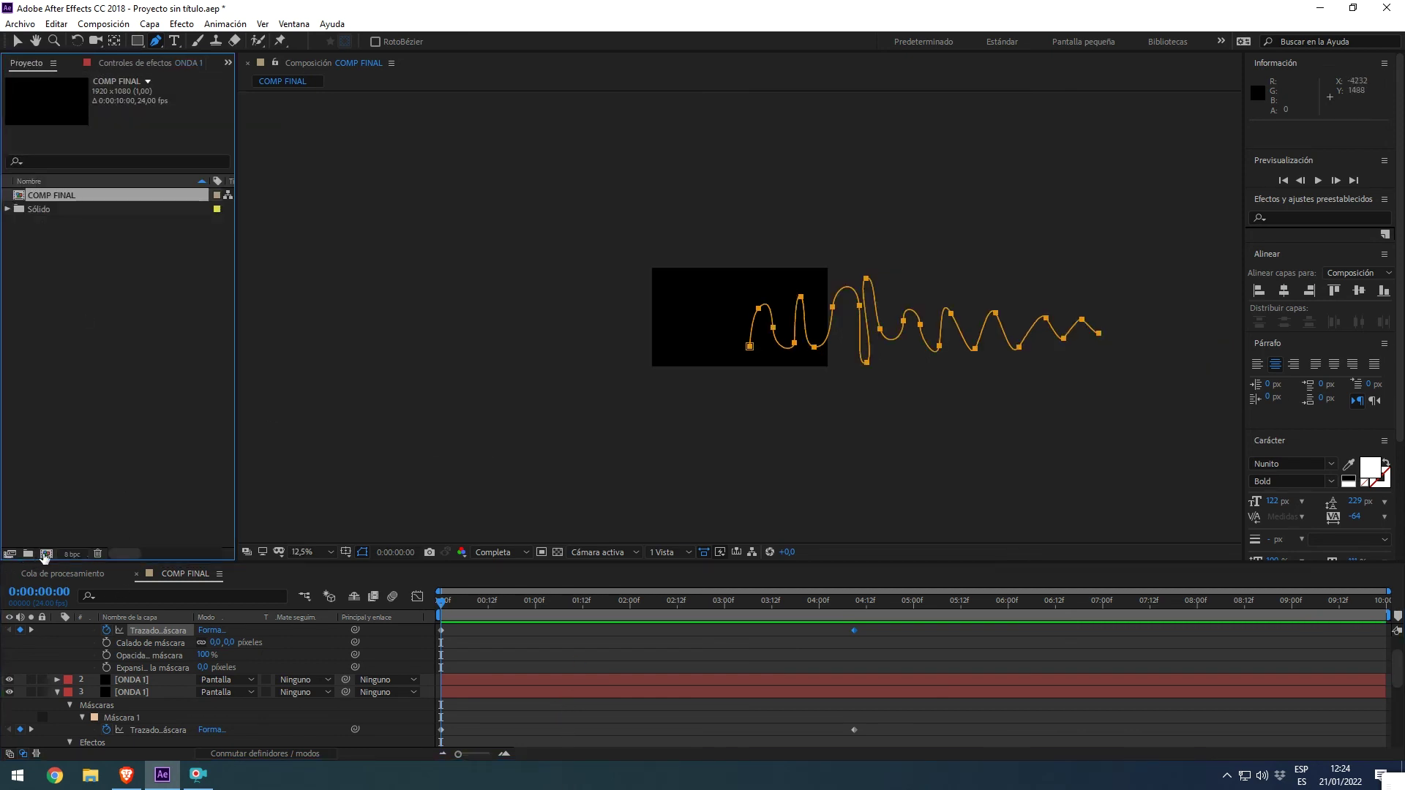
Create a new Comp 1 and place COMP FINAL inside it
{"action": "left_click", "coordinate": [45, 553]}
{"action": "left_click", "coordinate": [630, 496]}
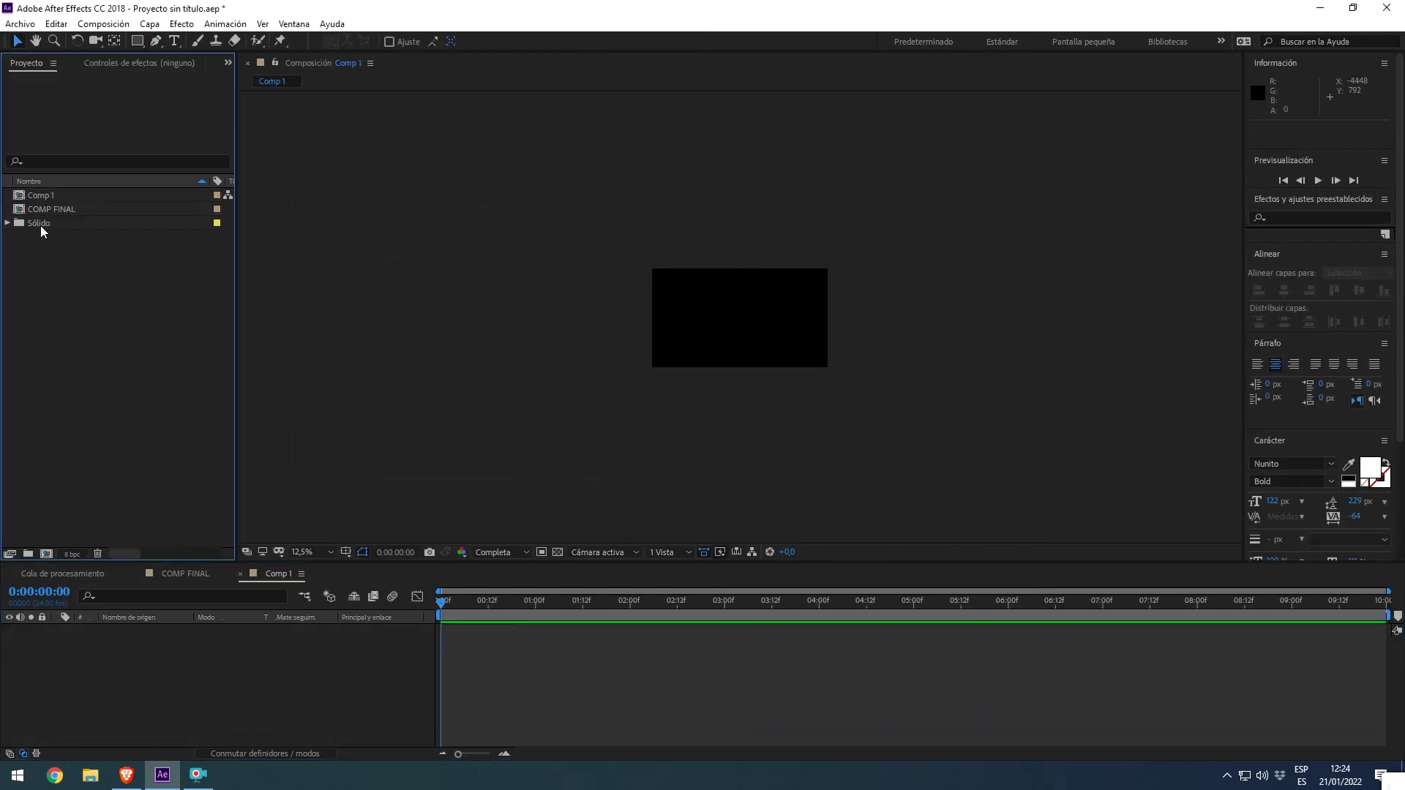
{"action": "left_click_drag", "start_coordinate": [46, 209], "coordinate": [283, 636]}
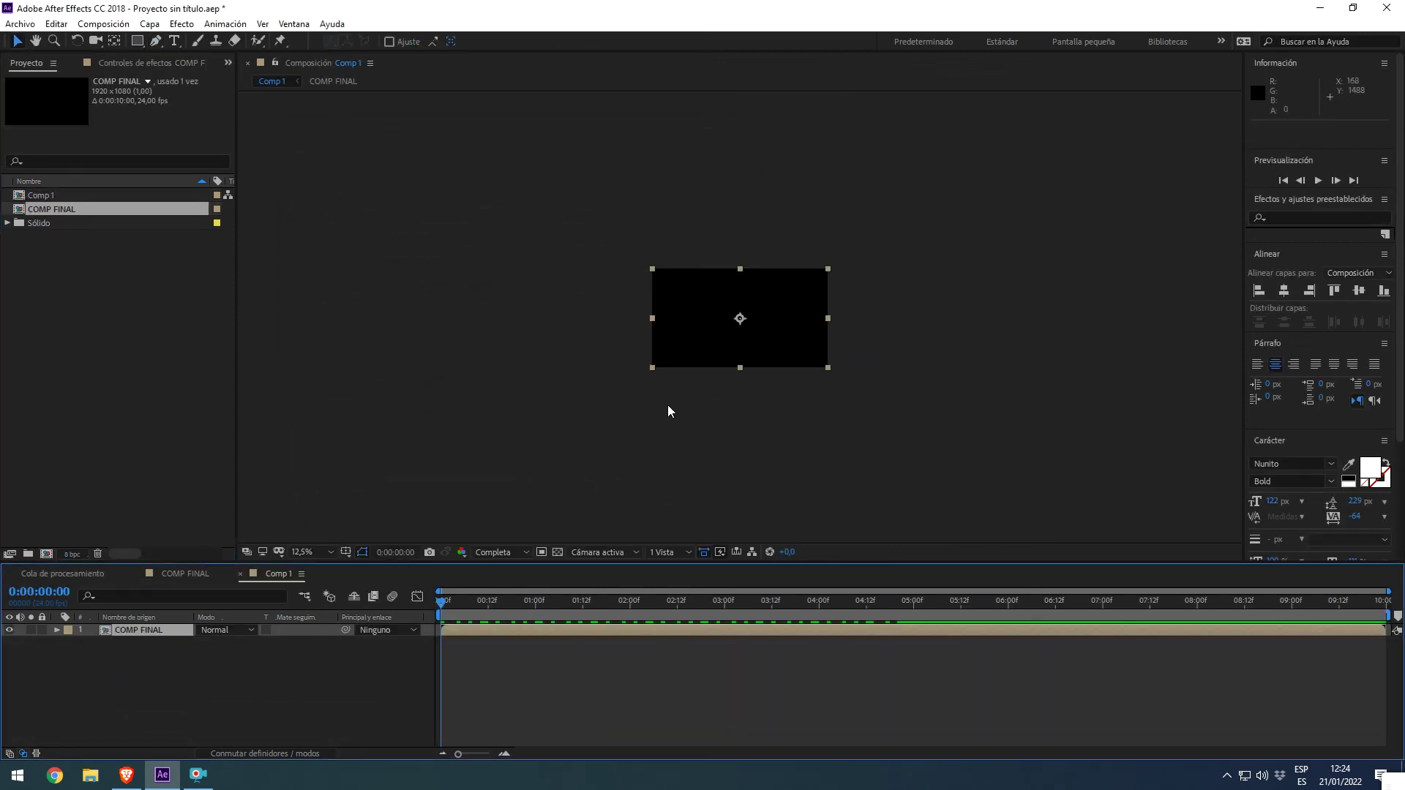
{"action": "key", "text": "period"}
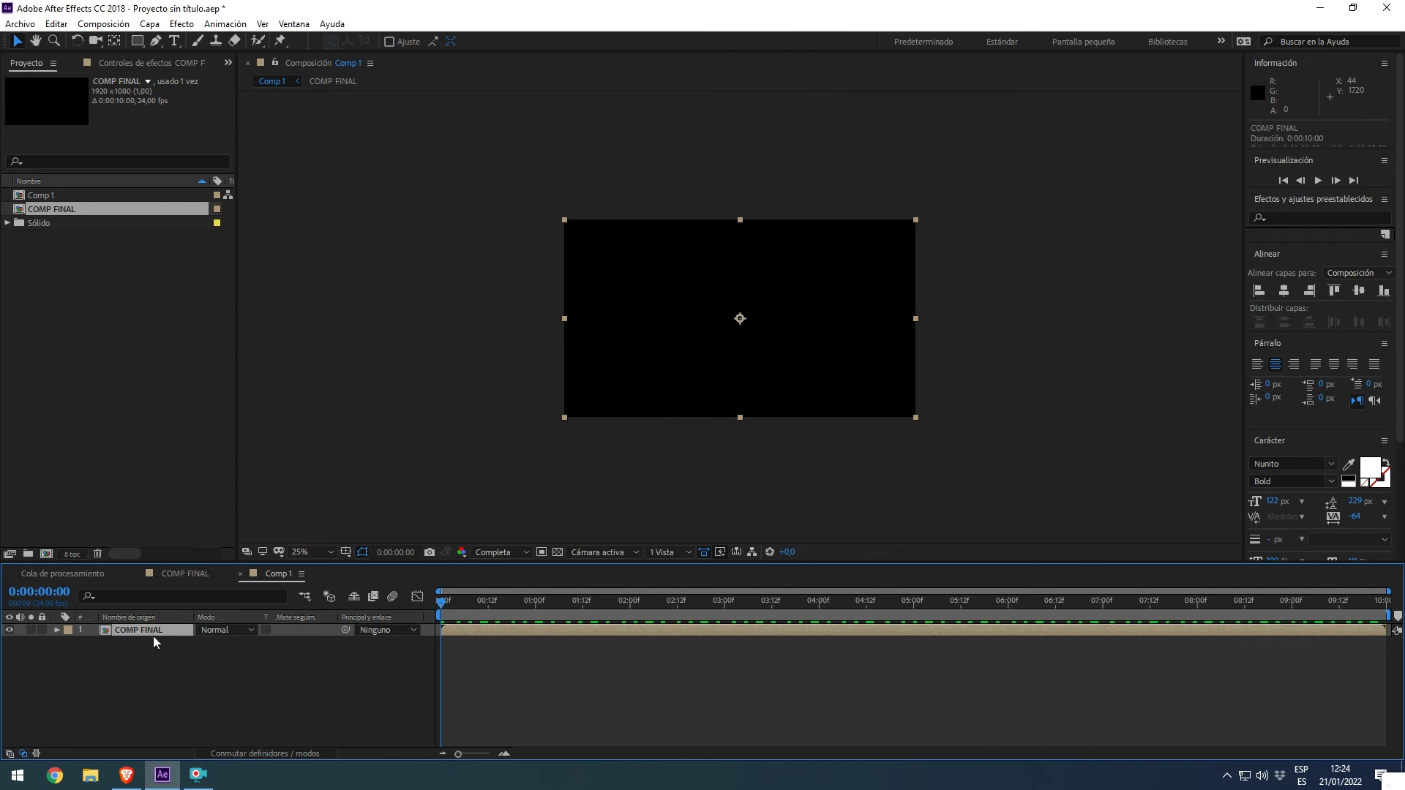
Duplicate the COMP FINAL layer, rotate the top copy 180°, and preview
{"action": "key", "text": "ctrl+d"}
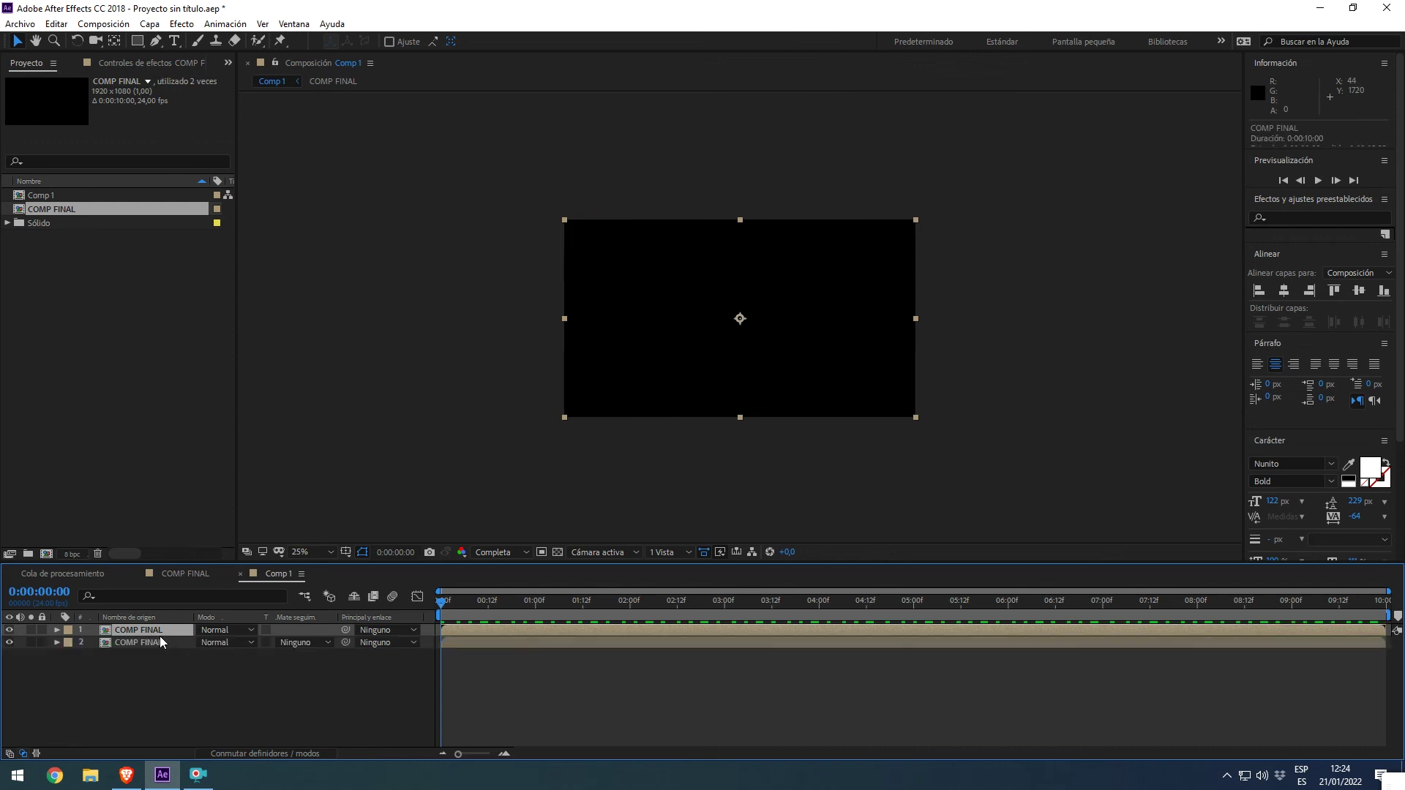
{"action": "key", "text": "r"}
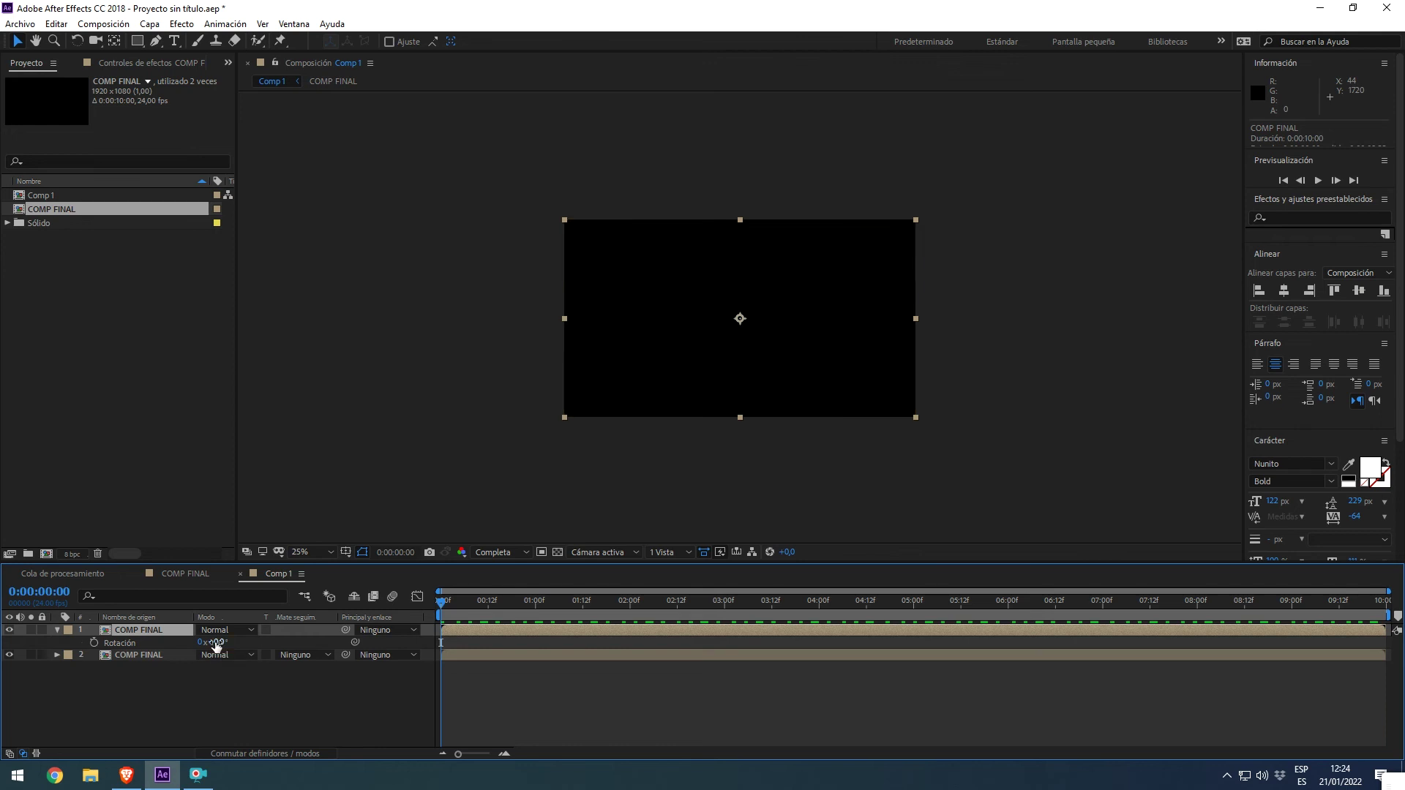
{"action": "left_click", "coordinate": [218, 642]}
{"action": "key", "text": "Return"}
{"action": "key", "text": "space"}
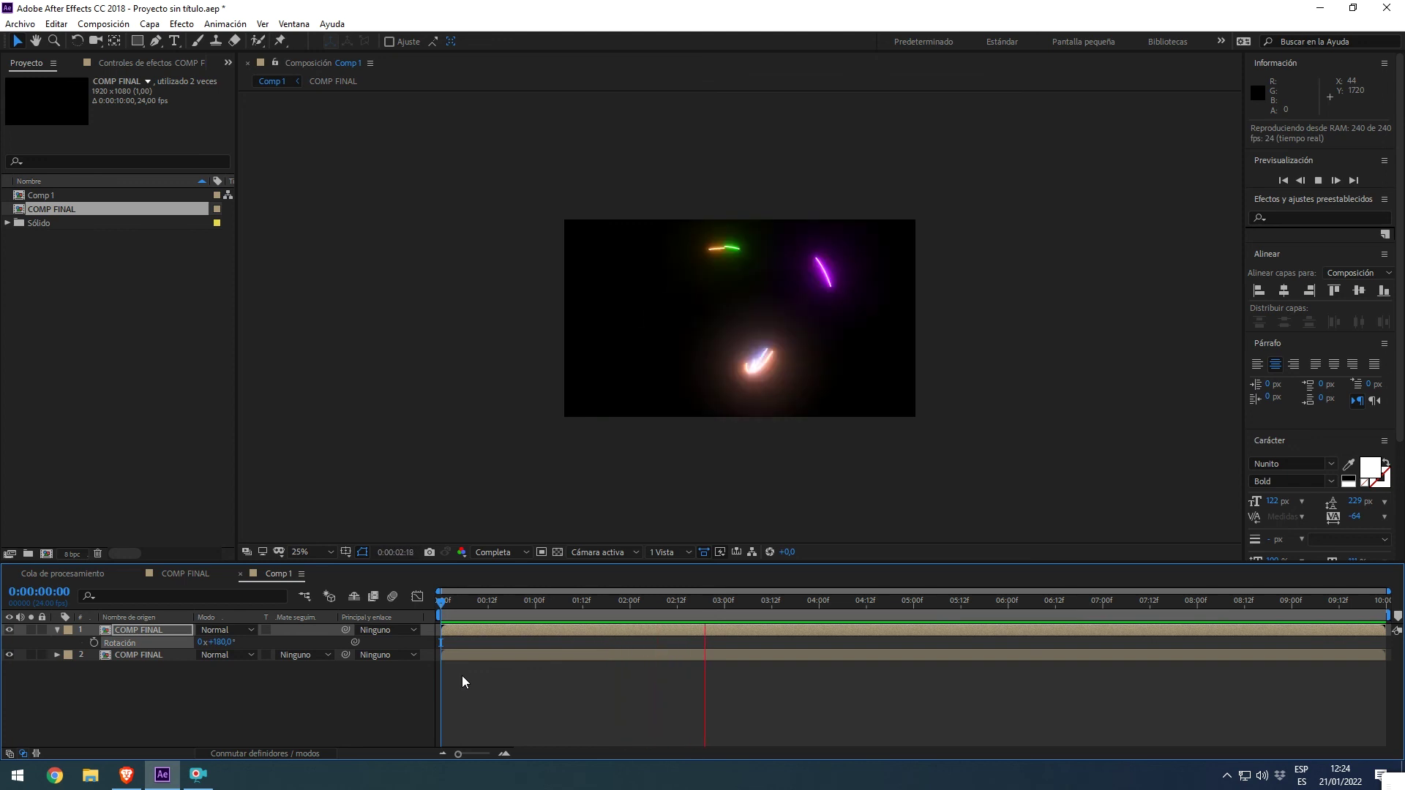
Set both COMP FINAL layers to the Pantalla (Screen) blend mode and preview the merged glow
{"action": "key", "text": "space"}
{"action": "left_click_drag", "start_coordinate": [451, 616], "coordinate": [484, 612]}
{"action": "left_click_drag", "start_coordinate": [463, 608], "coordinate": [471, 608]}
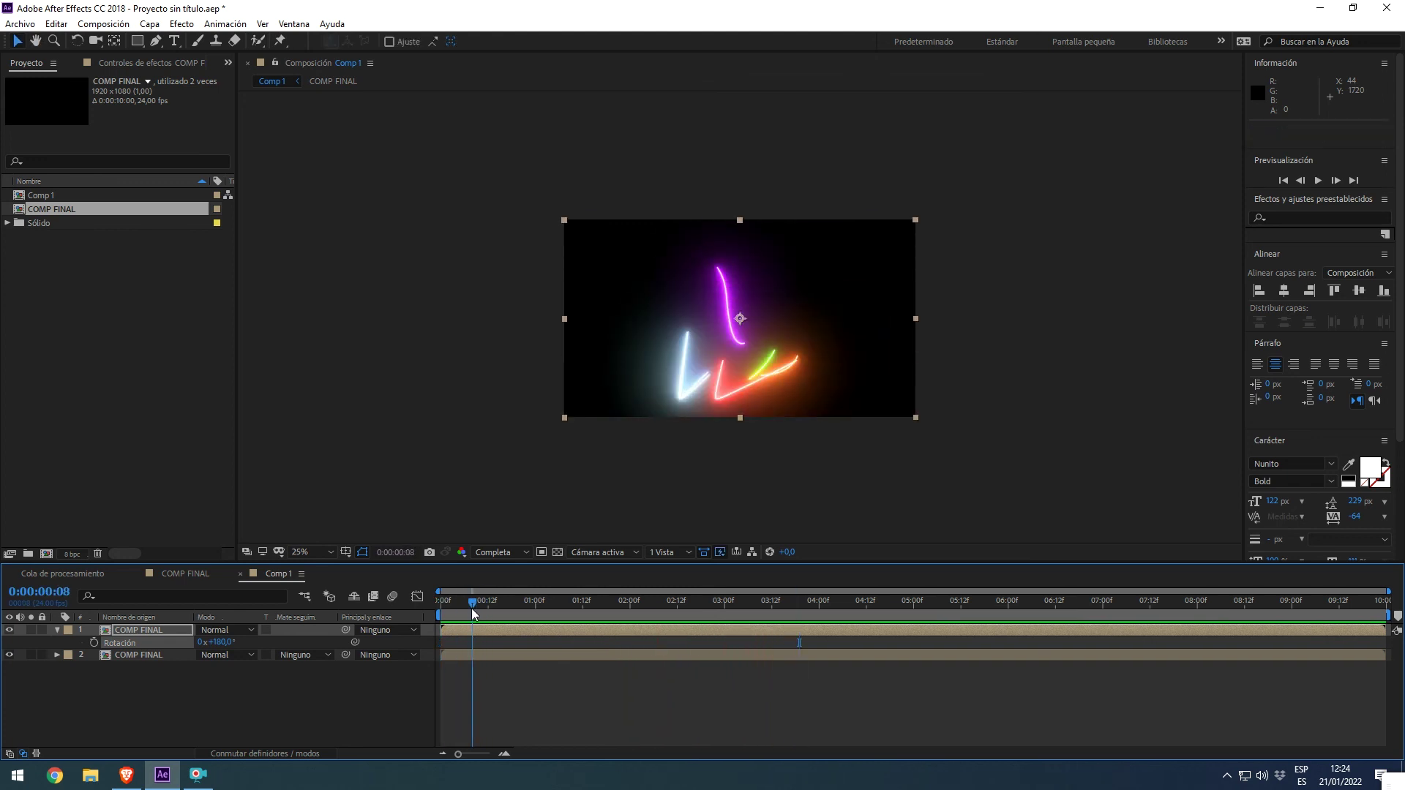
{"action": "left_click", "coordinate": [139, 656], "text": "shift"}
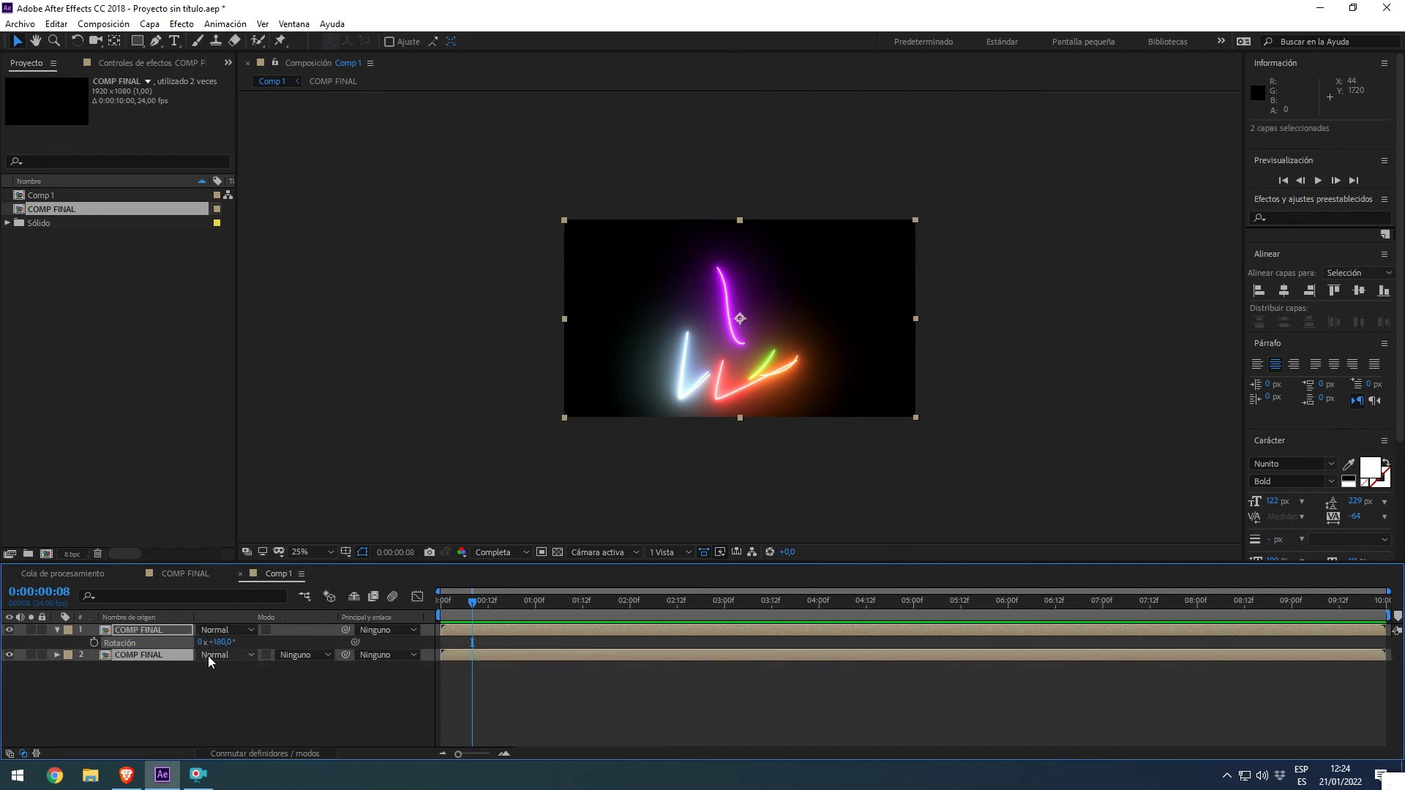
{"action": "left_click", "coordinate": [219, 656]}
{"action": "left_click", "coordinate": [283, 207]}
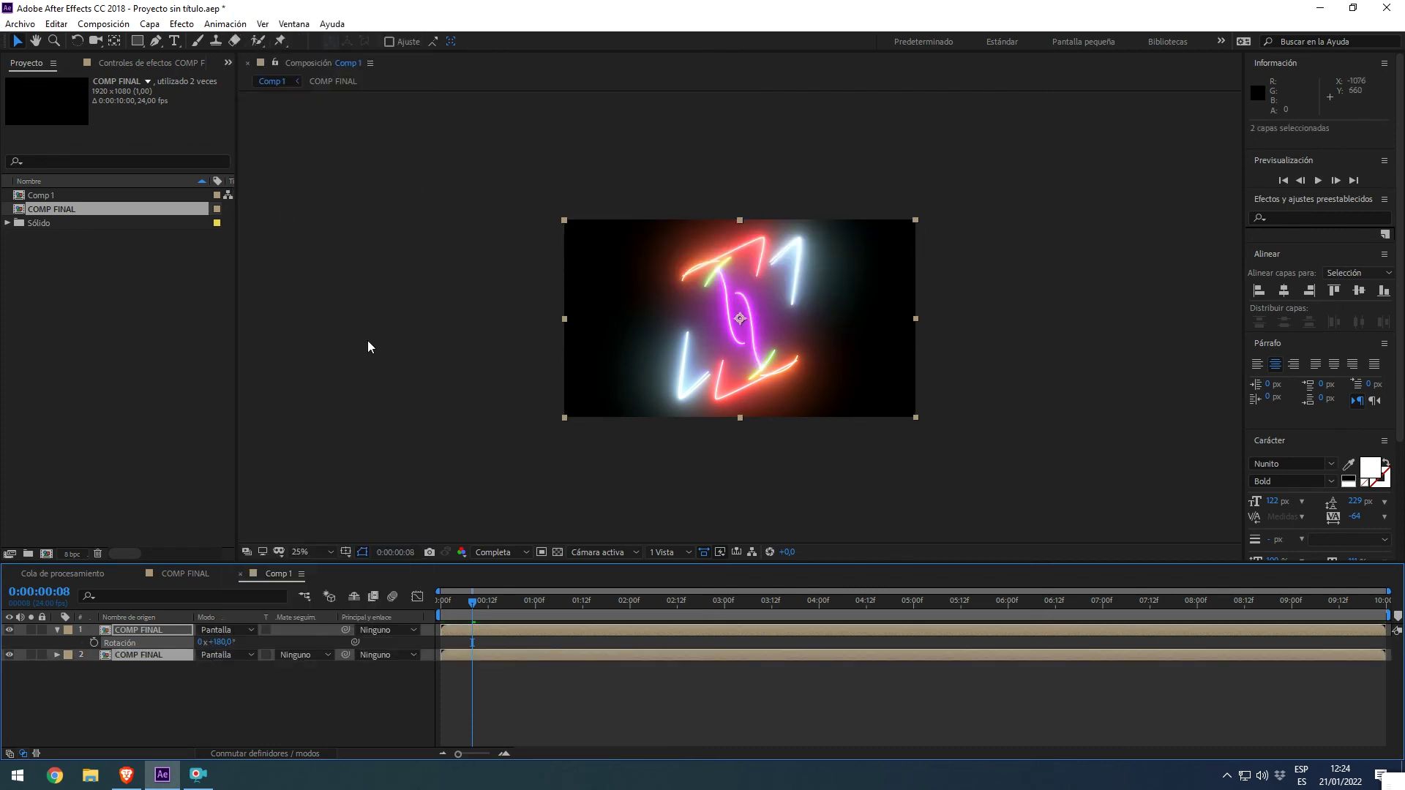
{"action": "key", "text": "space"}
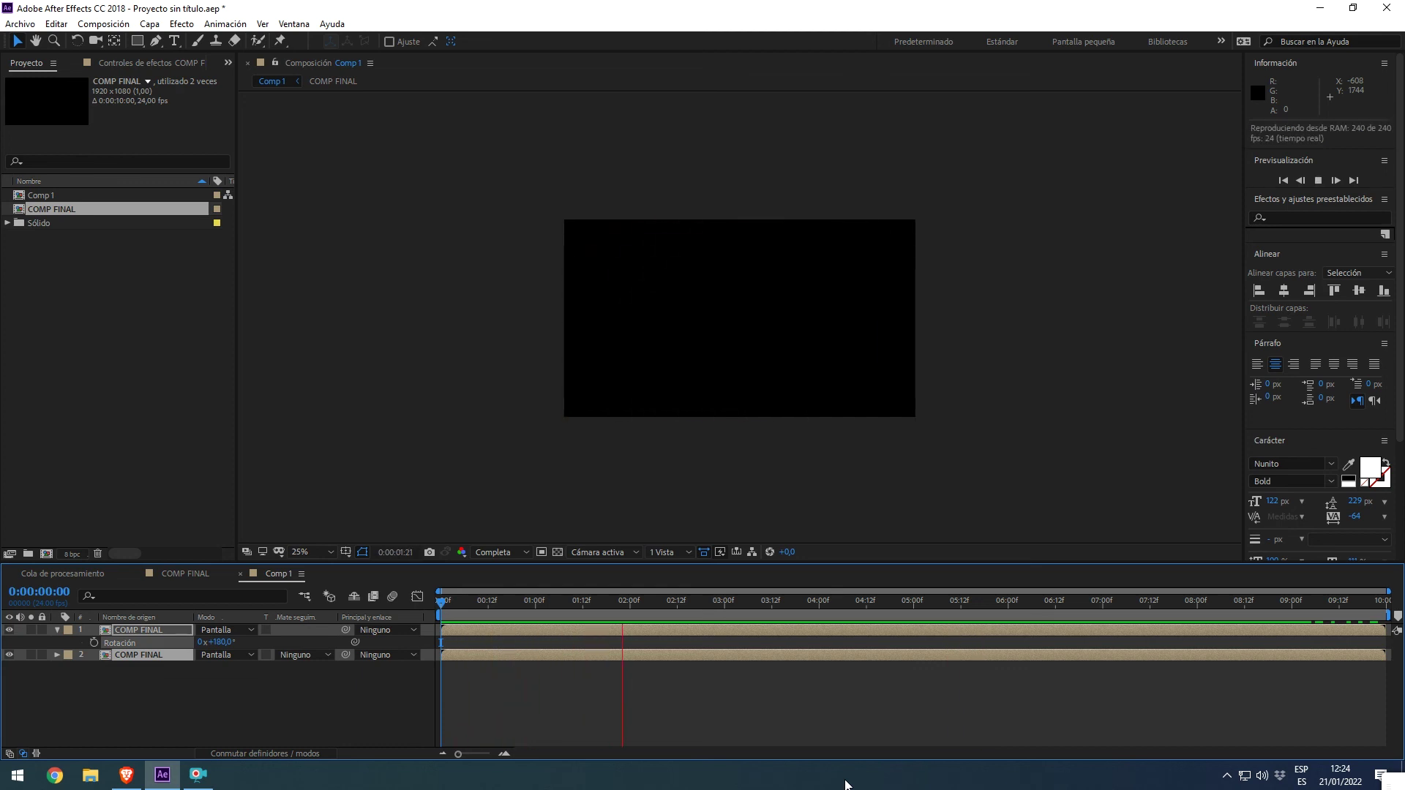
Duplicate the two COMP FINAL layers and rotate the copies to +90° and −90°, then preview
{"action": "key", "text": "space"}
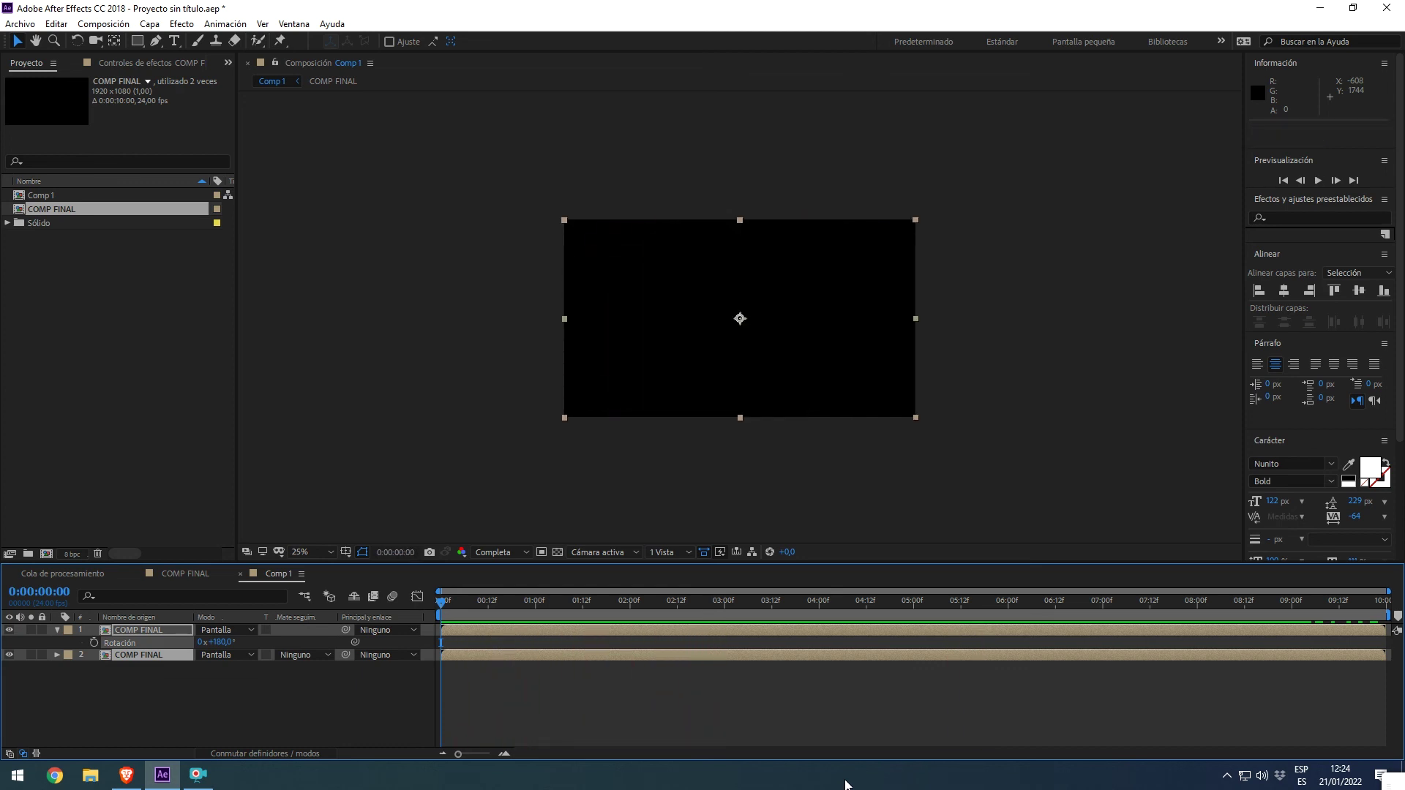
{"action": "key", "text": "ctrl+d"}
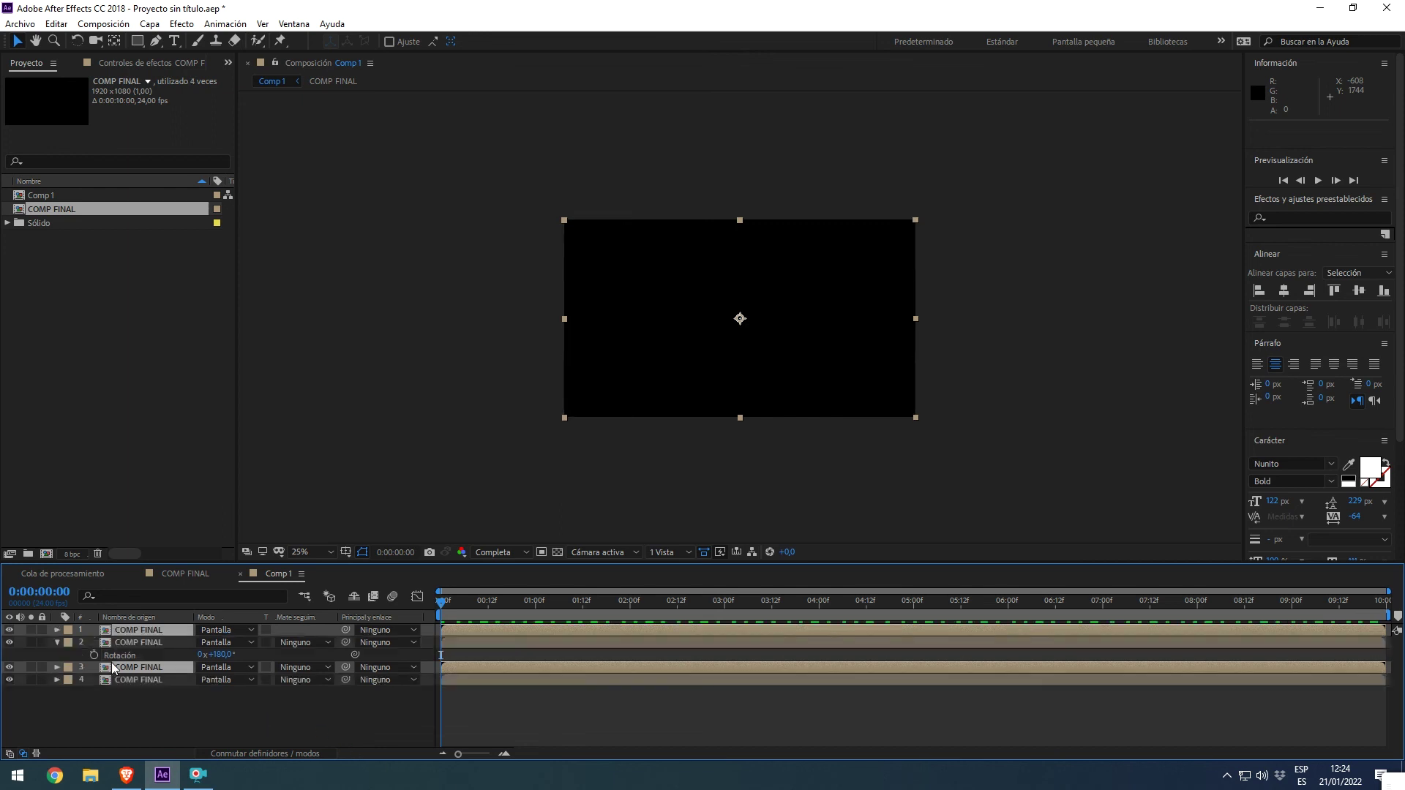
{"action": "mouse_move", "coordinate": [128, 662]}
{"action": "left_mouse_down"}
{"action": "mouse_move", "coordinate": [126, 644]}
{"action": "mouse_move", "coordinate": [157, 656]}
{"action": "mouse_move", "coordinate": [183, 642]}
{"action": "mouse_move", "coordinate": [157, 646]}
{"action": "left_mouse_up"}
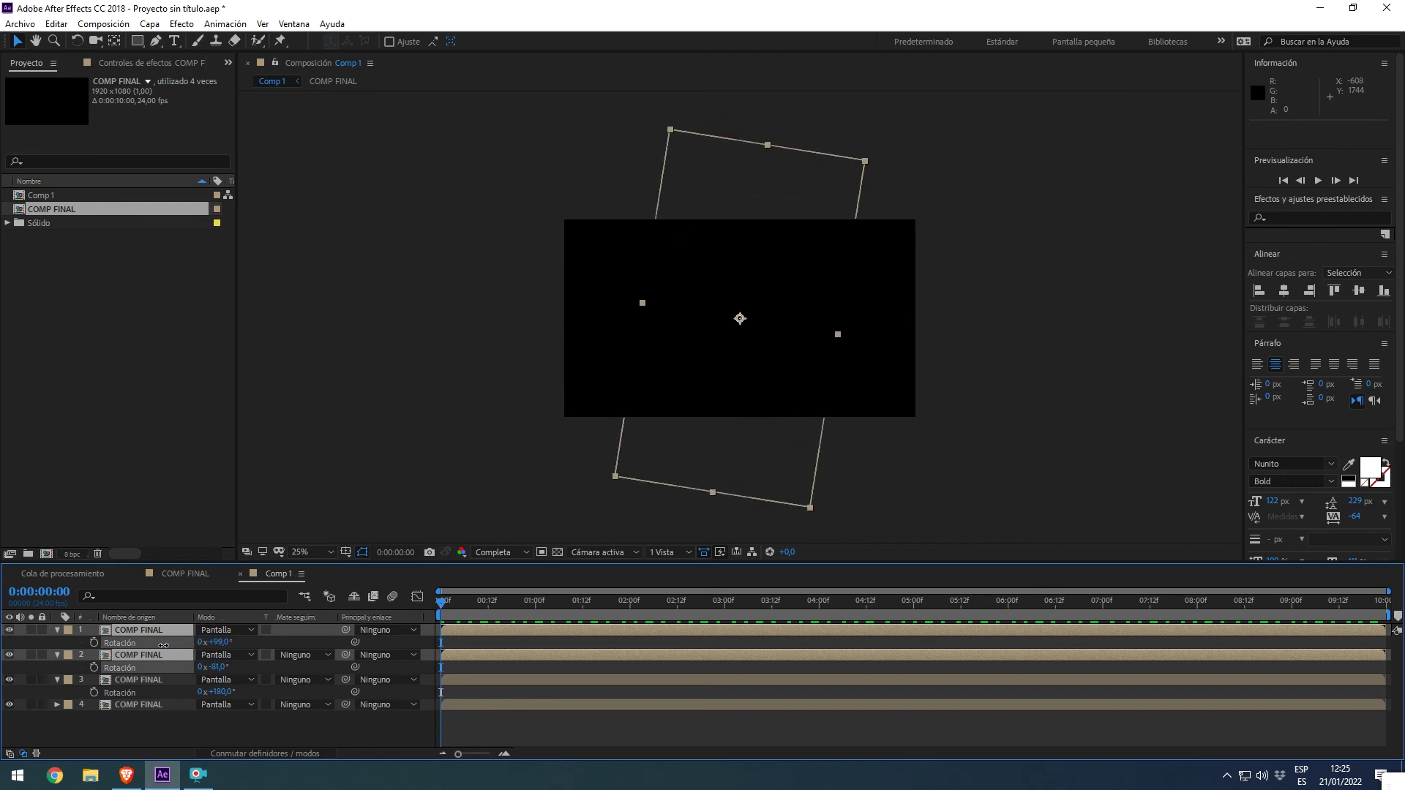
{"action": "left_click_drag", "start_coordinate": [156, 646], "coordinate": [158, 647]}
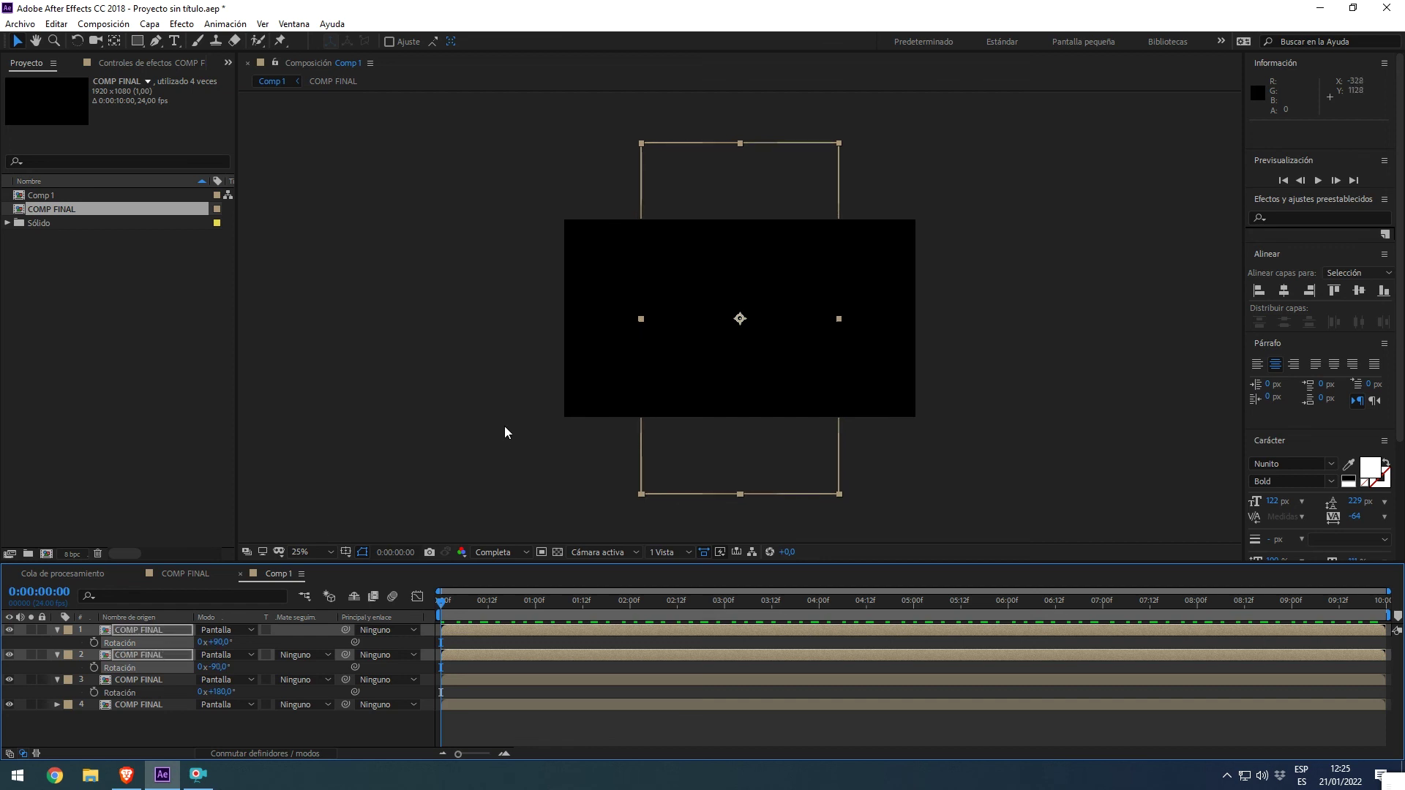
{"action": "key", "text": "space"}
{"action": "key", "text": "space"}
Stretch the top rotated copy to 178% on one axis and replay the preview from the start
{"action": "left_click", "coordinate": [157, 629], "text": "ctrl"}
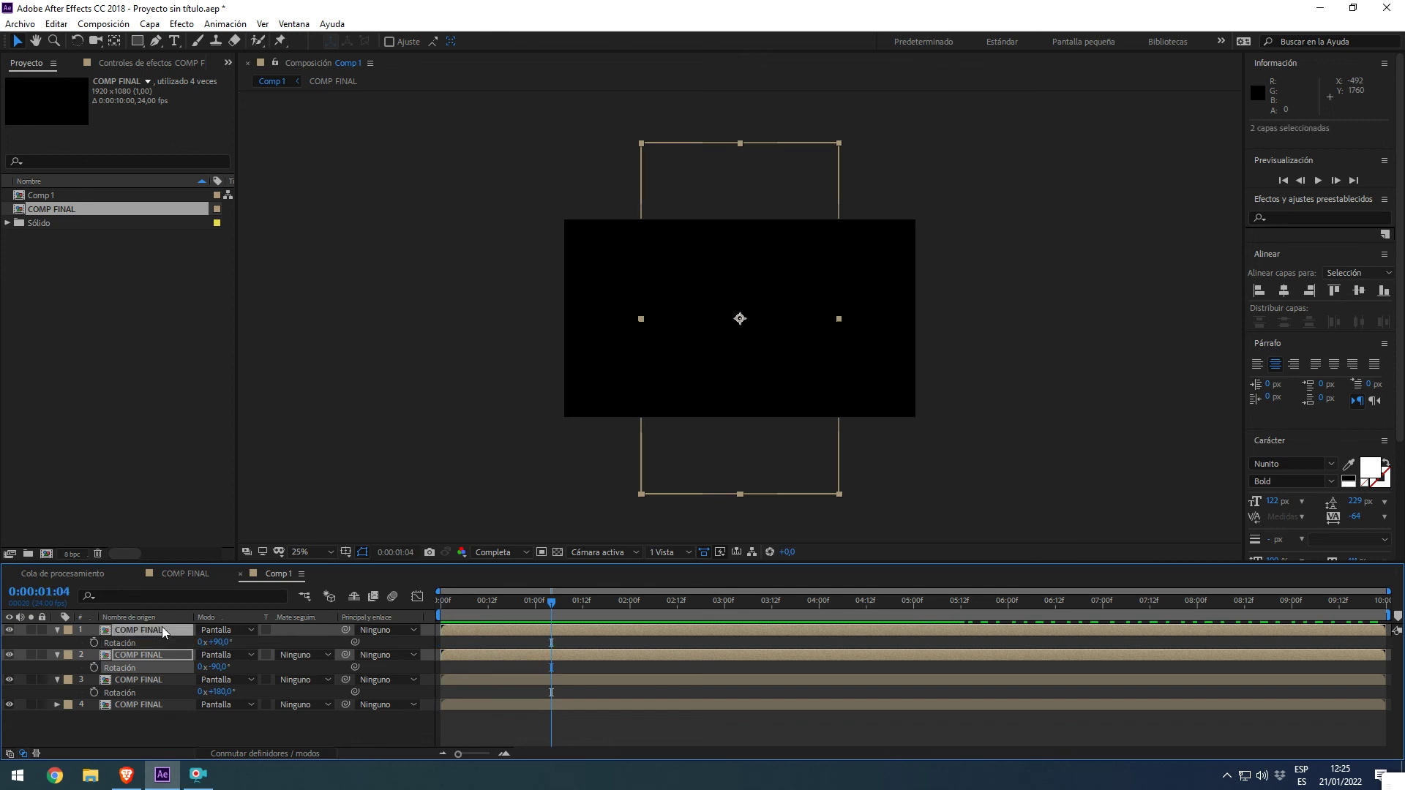
{"action": "left_click_drag", "start_coordinate": [640, 320], "coordinate": [559, 322]}
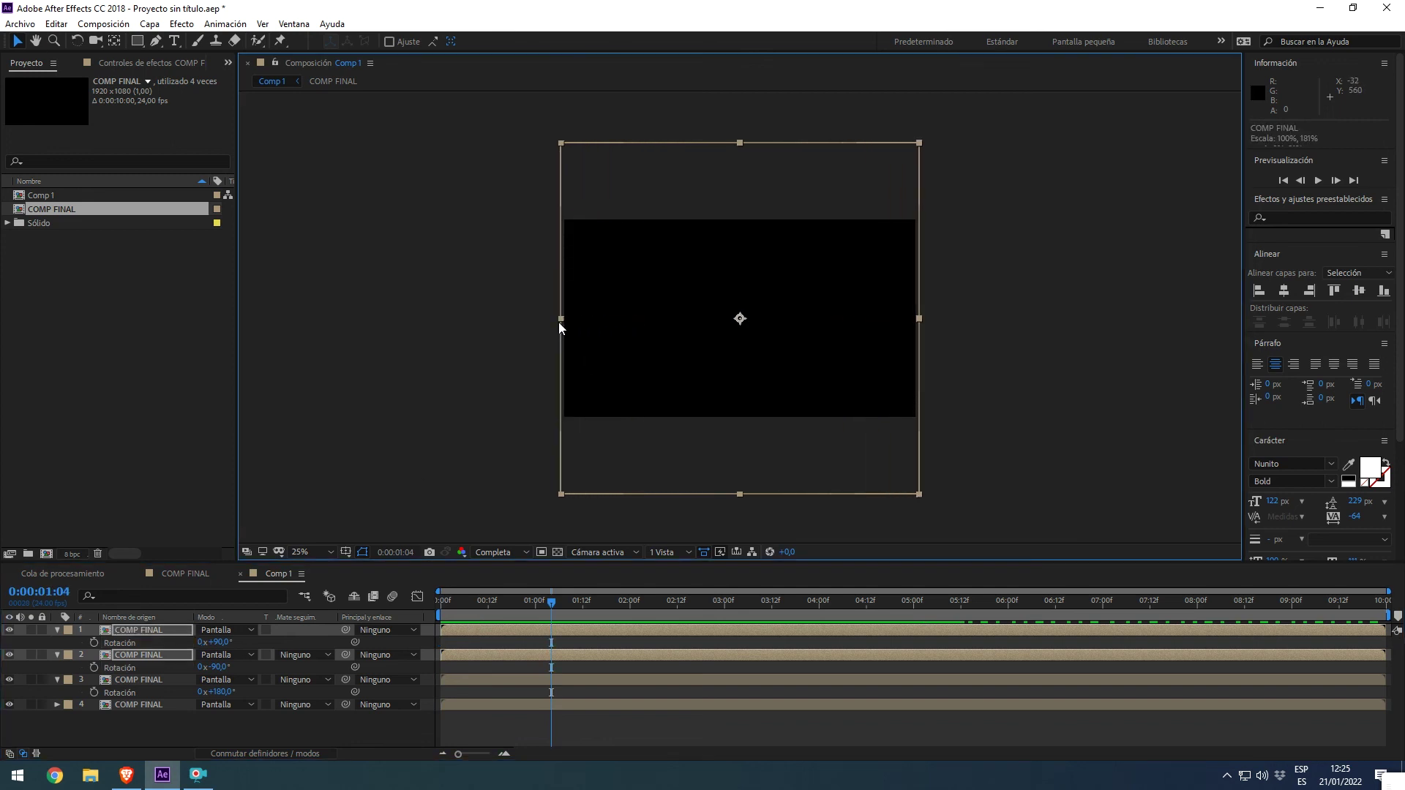
{"action": "left_click", "coordinate": [455, 603]}
{"action": "key", "text": "space"}
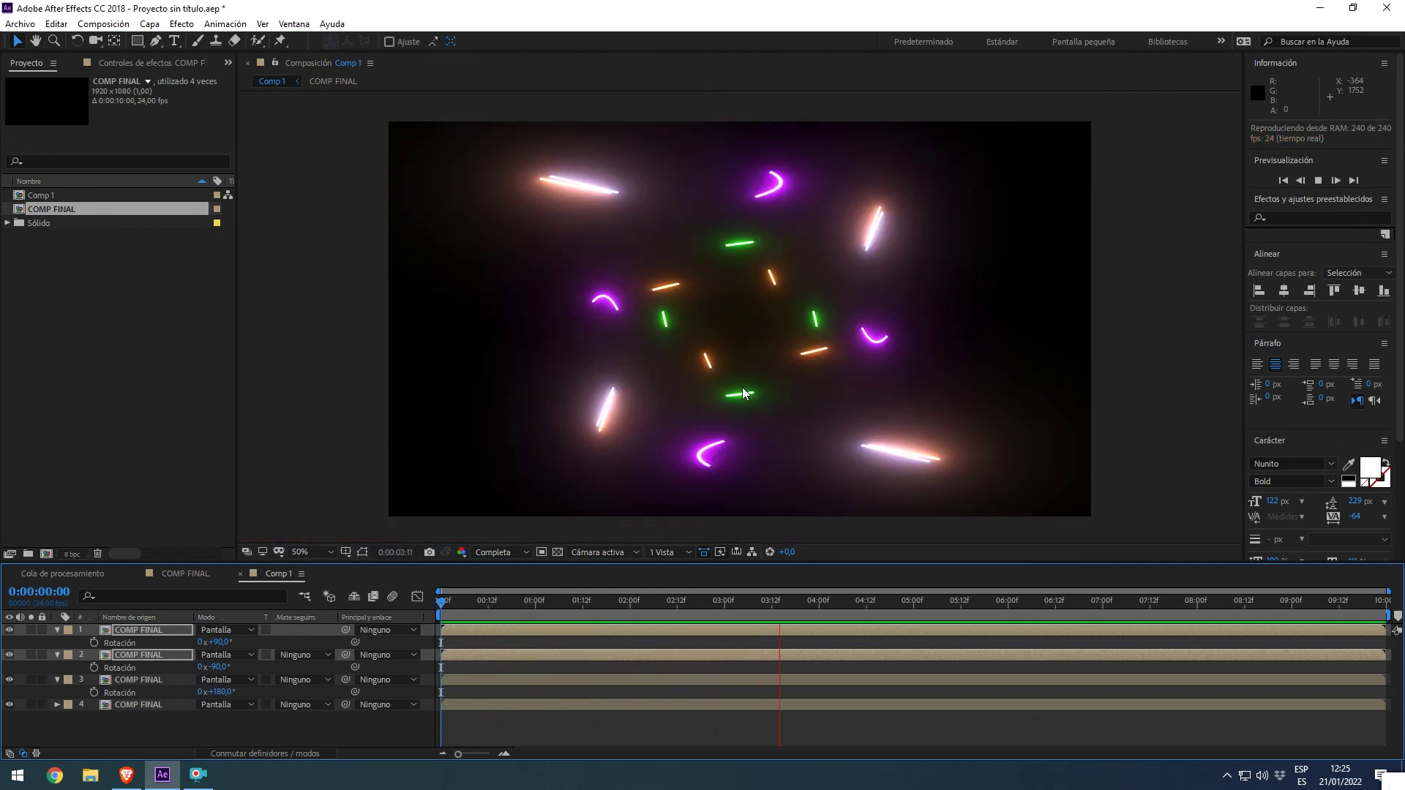
{"action": "key", "text": "space"}
{"action": "key", "text": "space"}
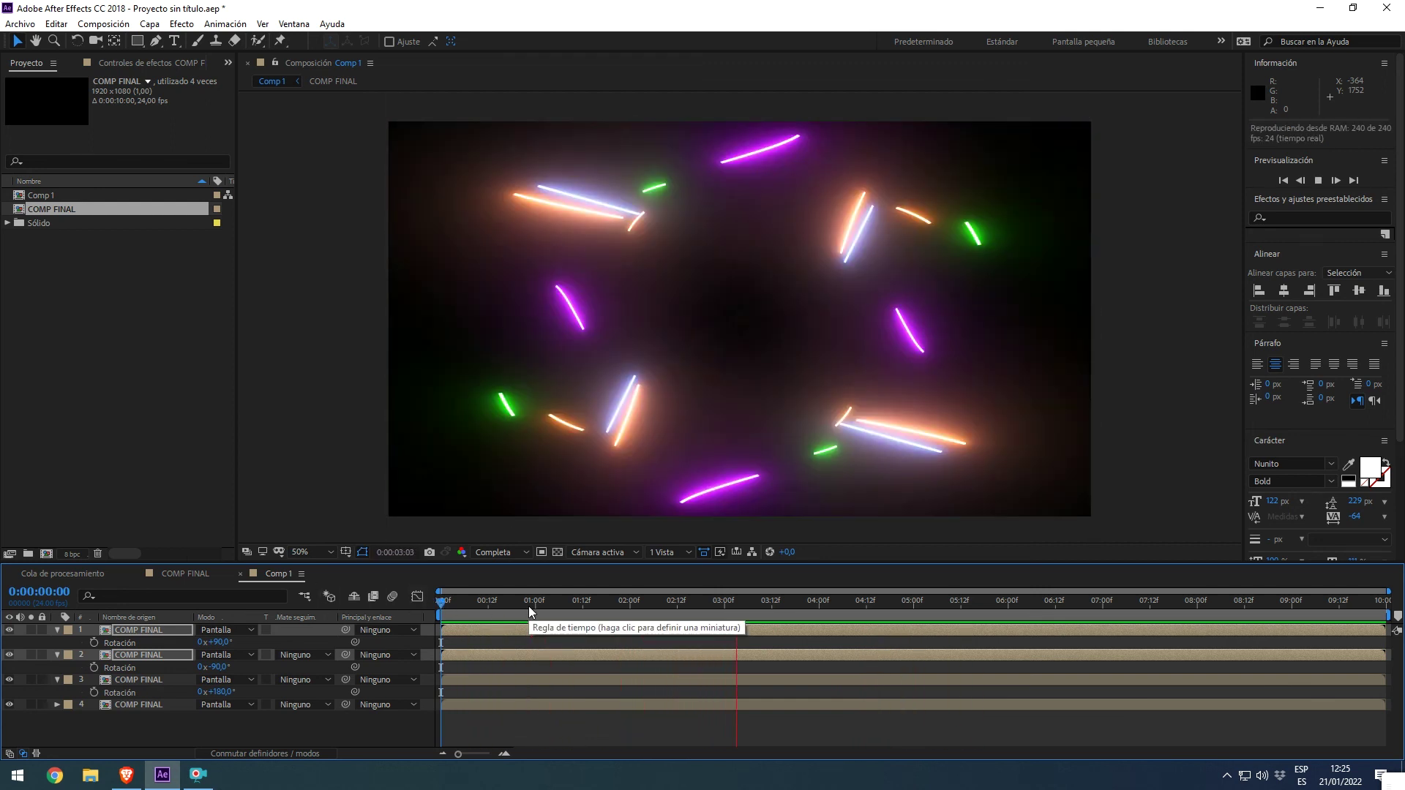
{"action": "left_click_drag", "start_coordinate": [529, 605], "coordinate": [602, 605]}
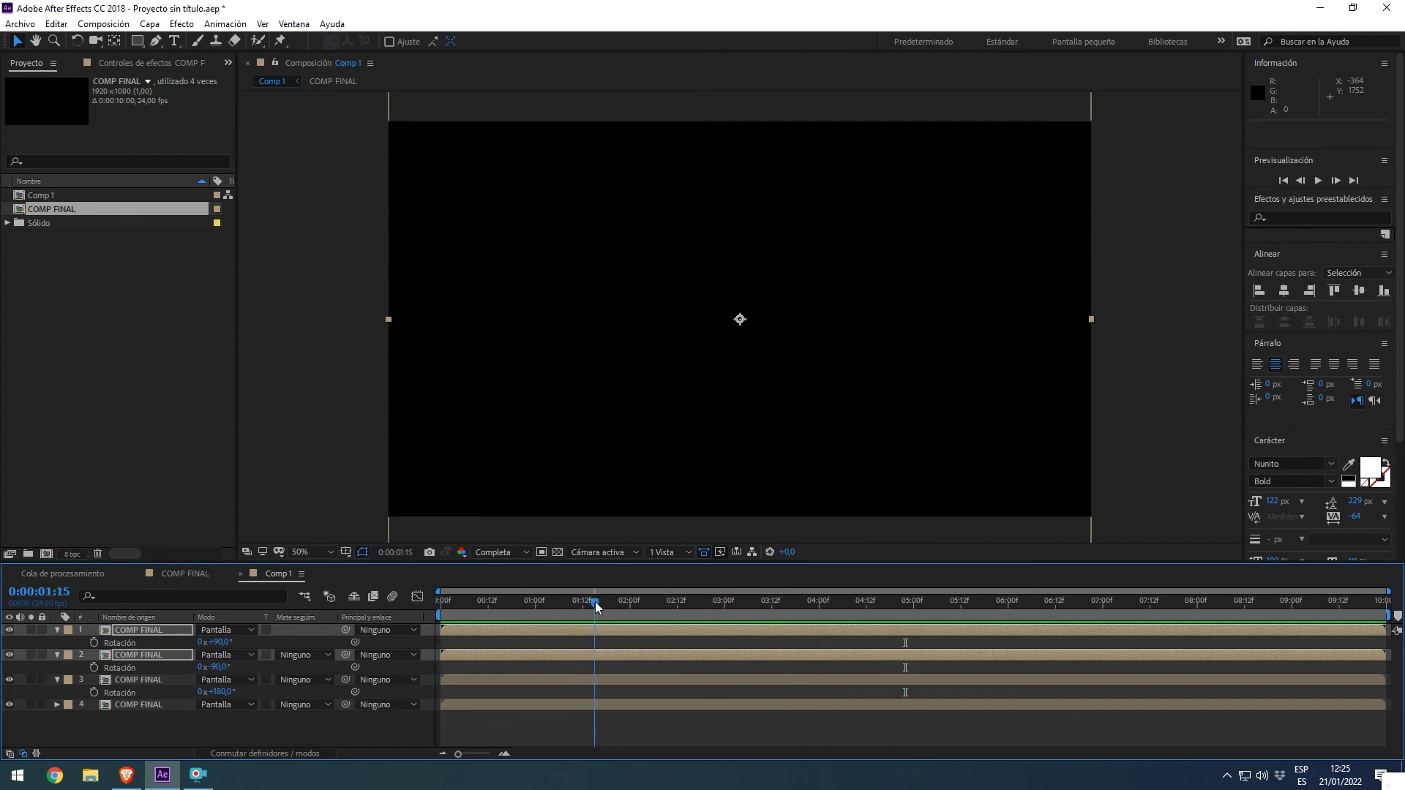
{"action": "key", "text": "space"}
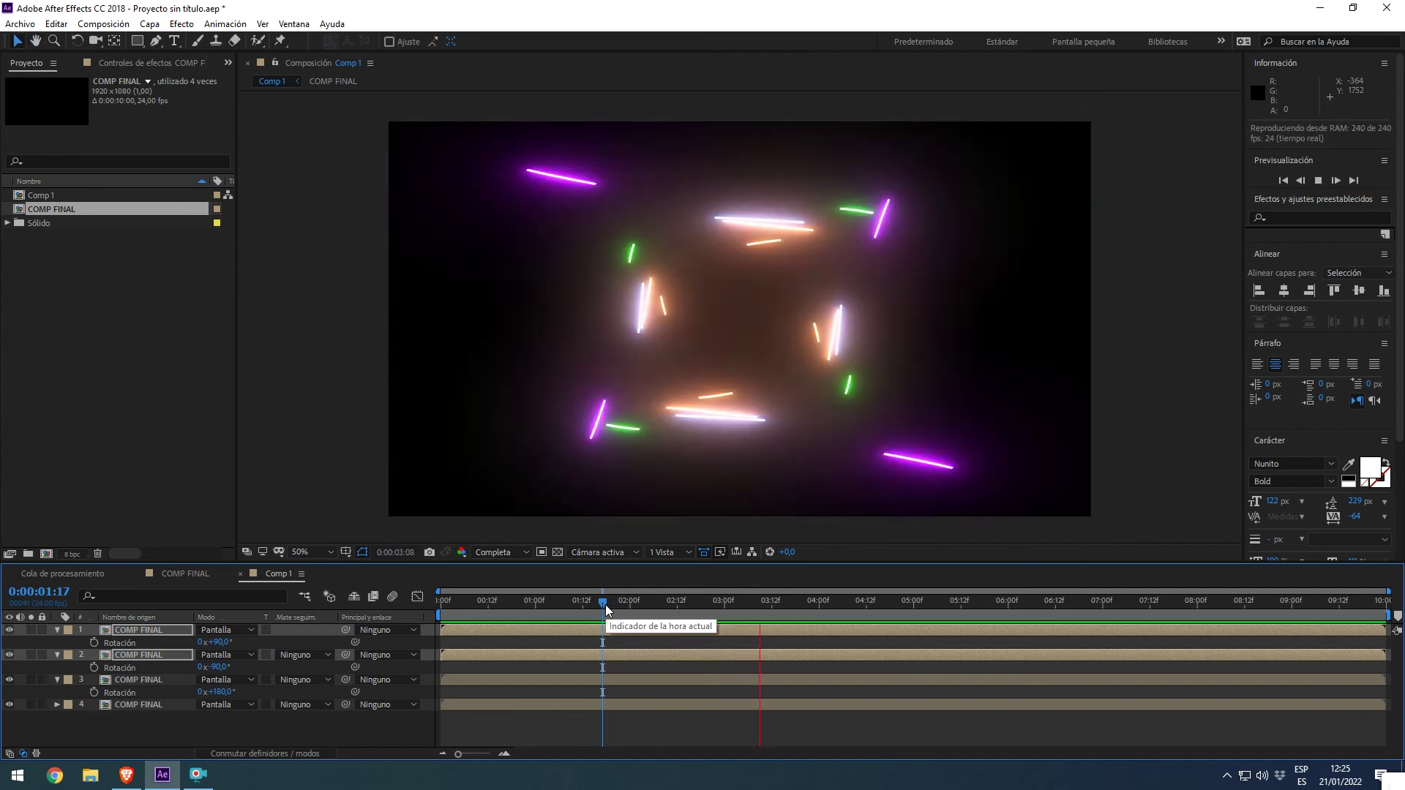
{"action": "key", "text": "space"}
{"action": "key", "text": "comma"}
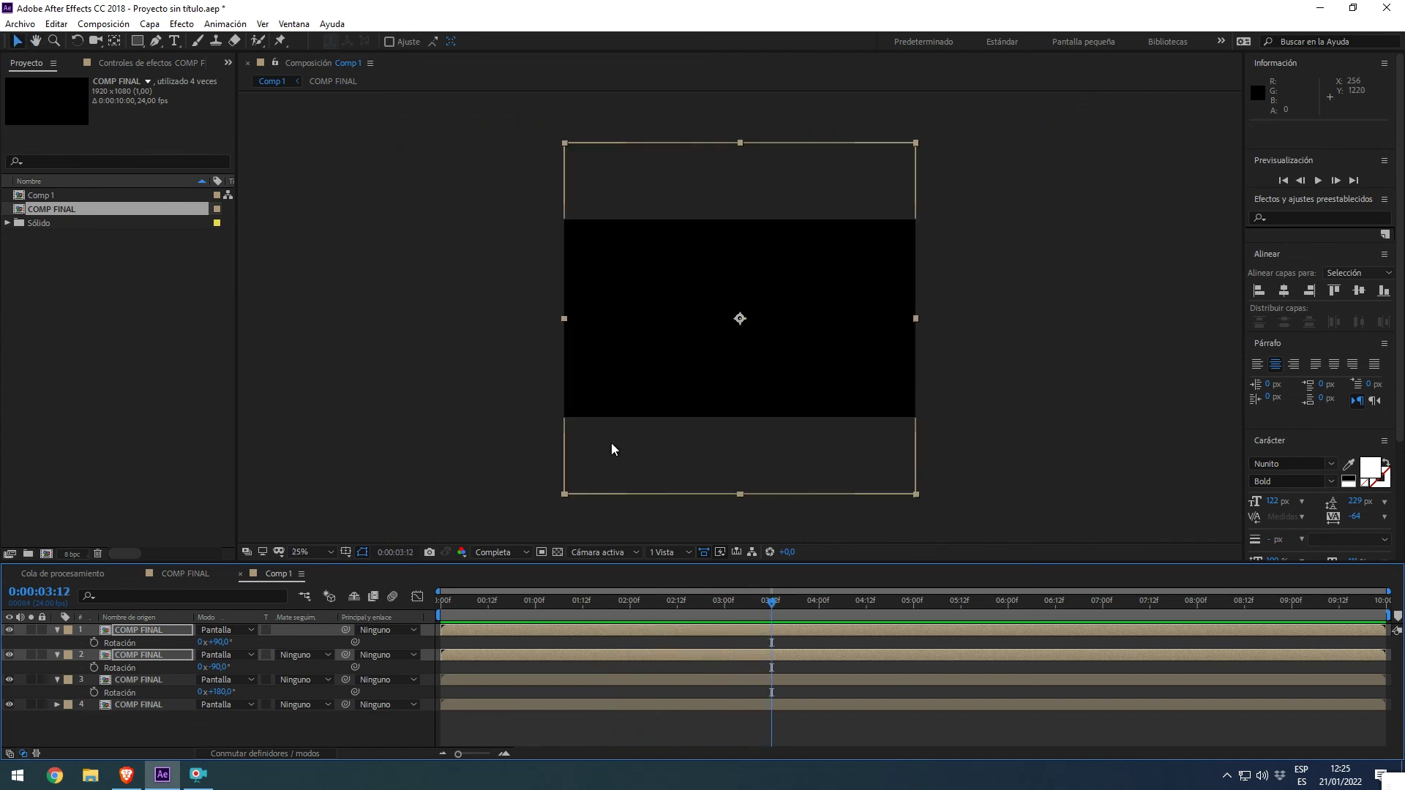
Duplicate the four stroke layers, move the copies to the top and rotate them a further 26°
{"action": "left_click", "coordinate": [147, 700], "text": "shift"}
{"action": "key", "text": "ctrl+grave"}
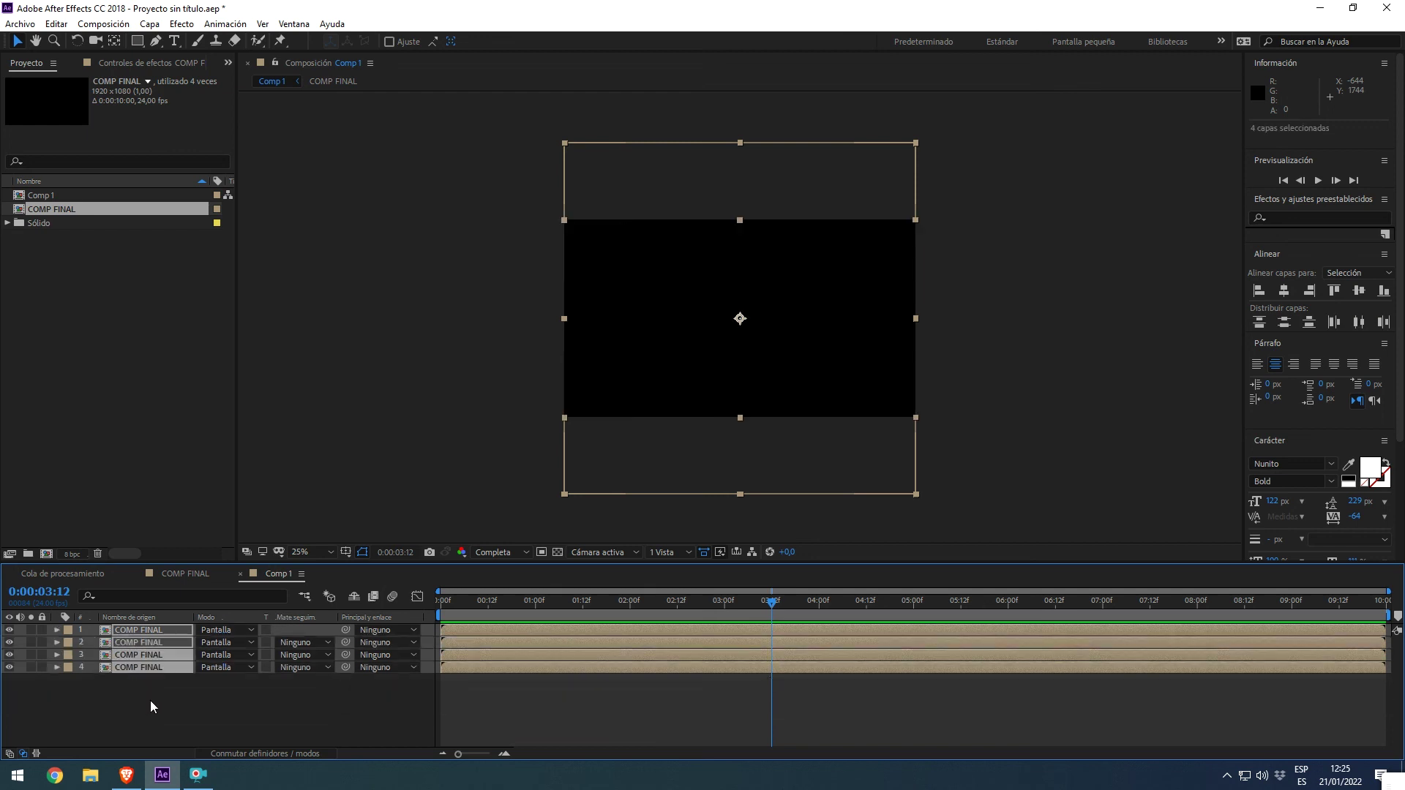
{"action": "key", "text": "ctrl+d"}
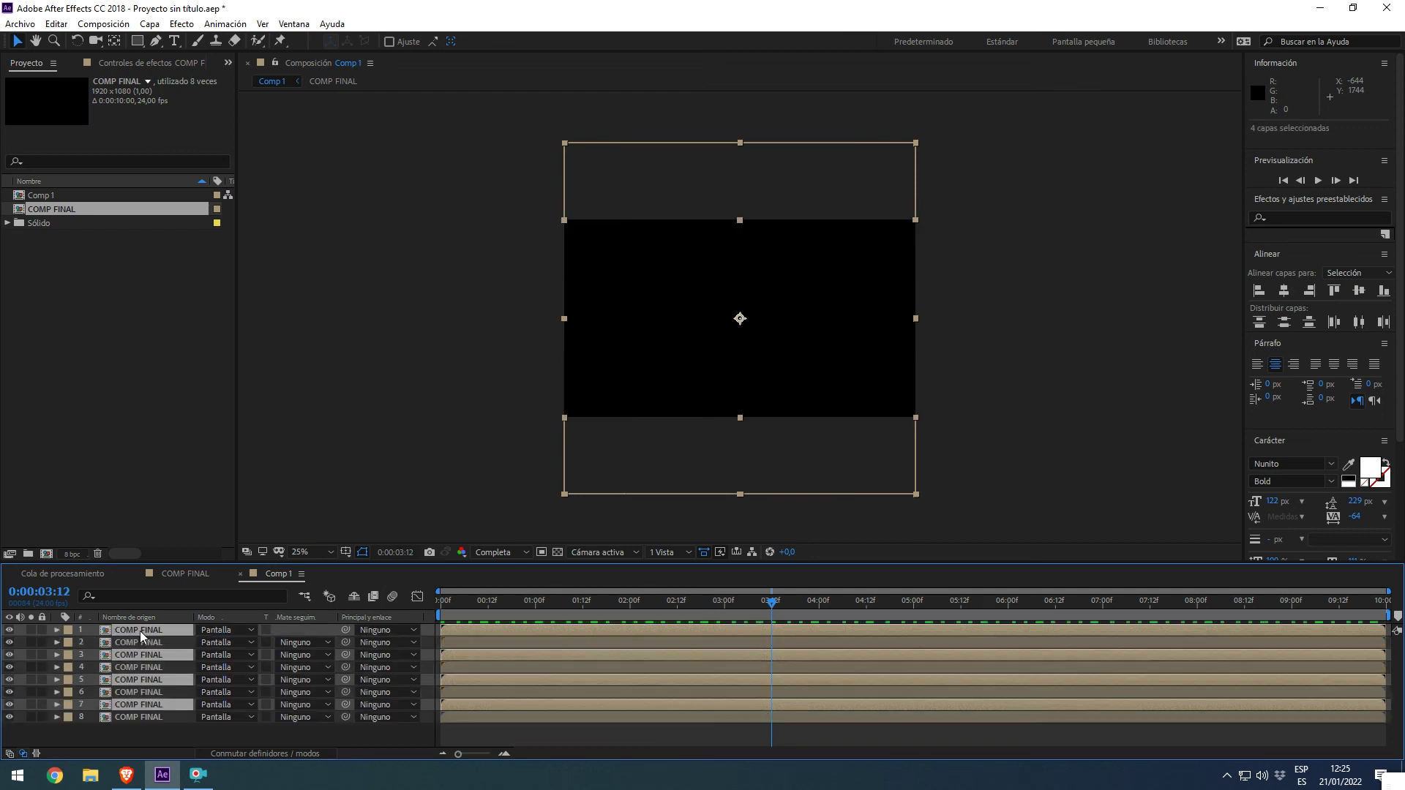
{"action": "left_click_drag", "start_coordinate": [139, 656], "coordinate": [137, 638]}
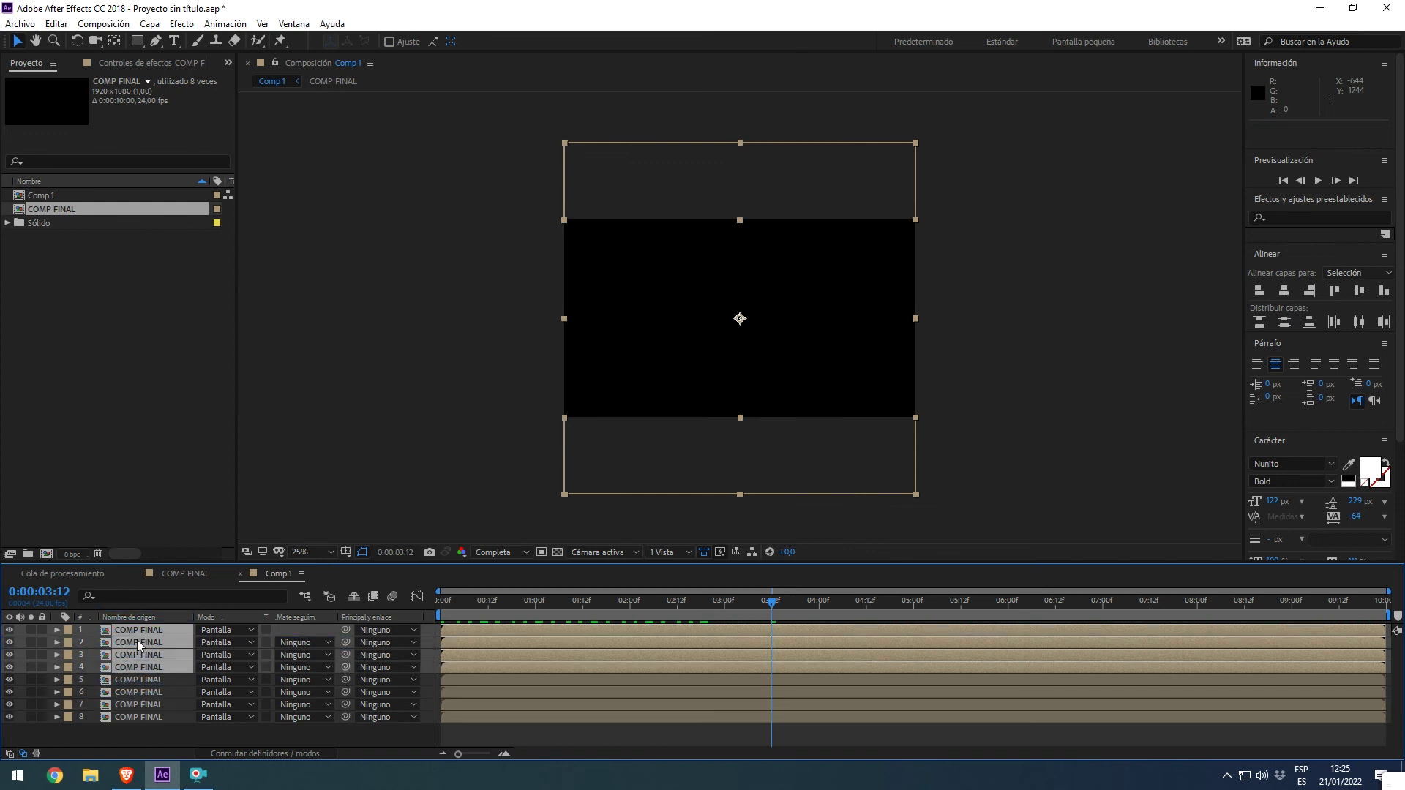
{"action": "key", "text": "r"}
{"action": "left_click_drag", "start_coordinate": [213, 642], "coordinate": [244, 646]}
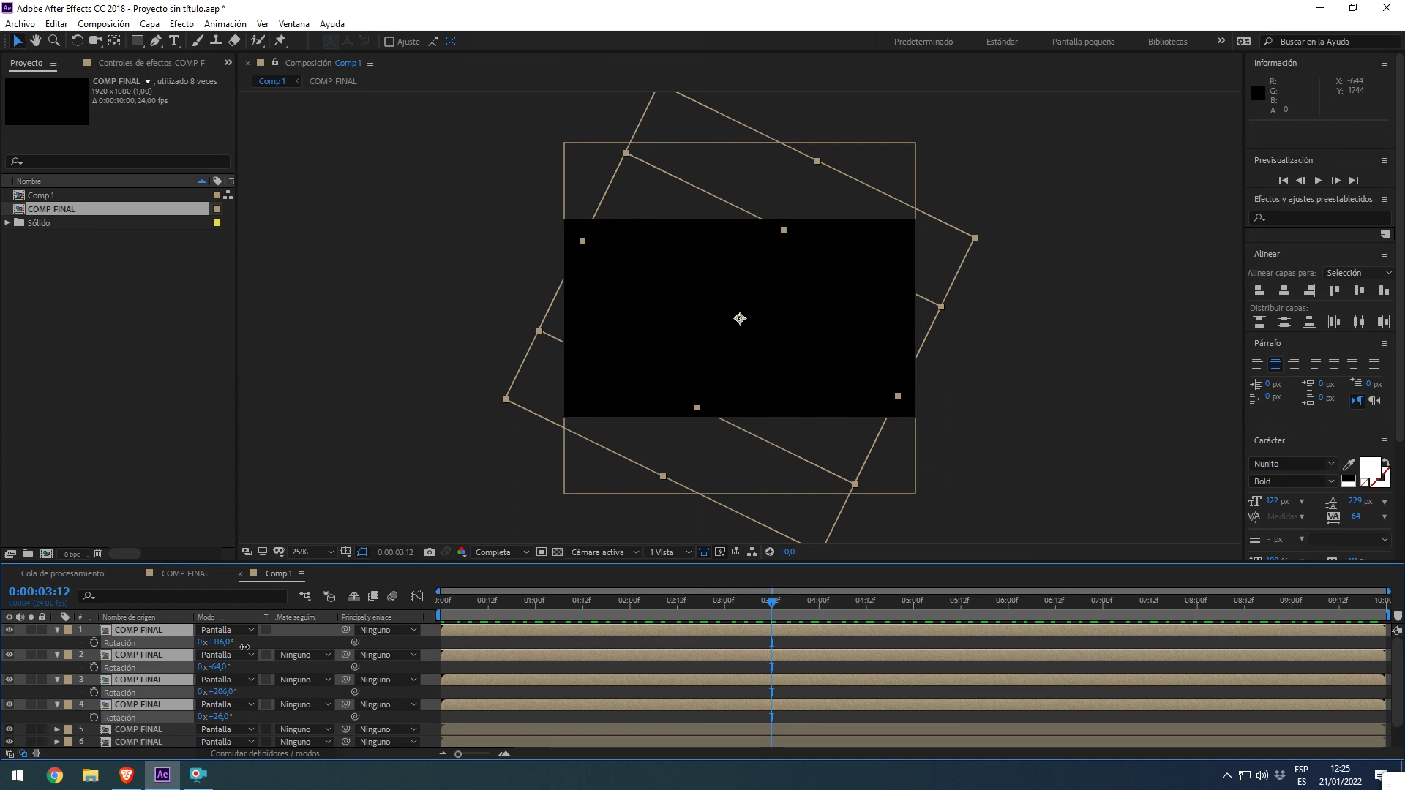
Scale one rotated copy to about 109%, 127%, then preview the eight-layer burst from the start
{"action": "left_click_drag", "start_coordinate": [583, 244], "coordinate": [558, 231]}
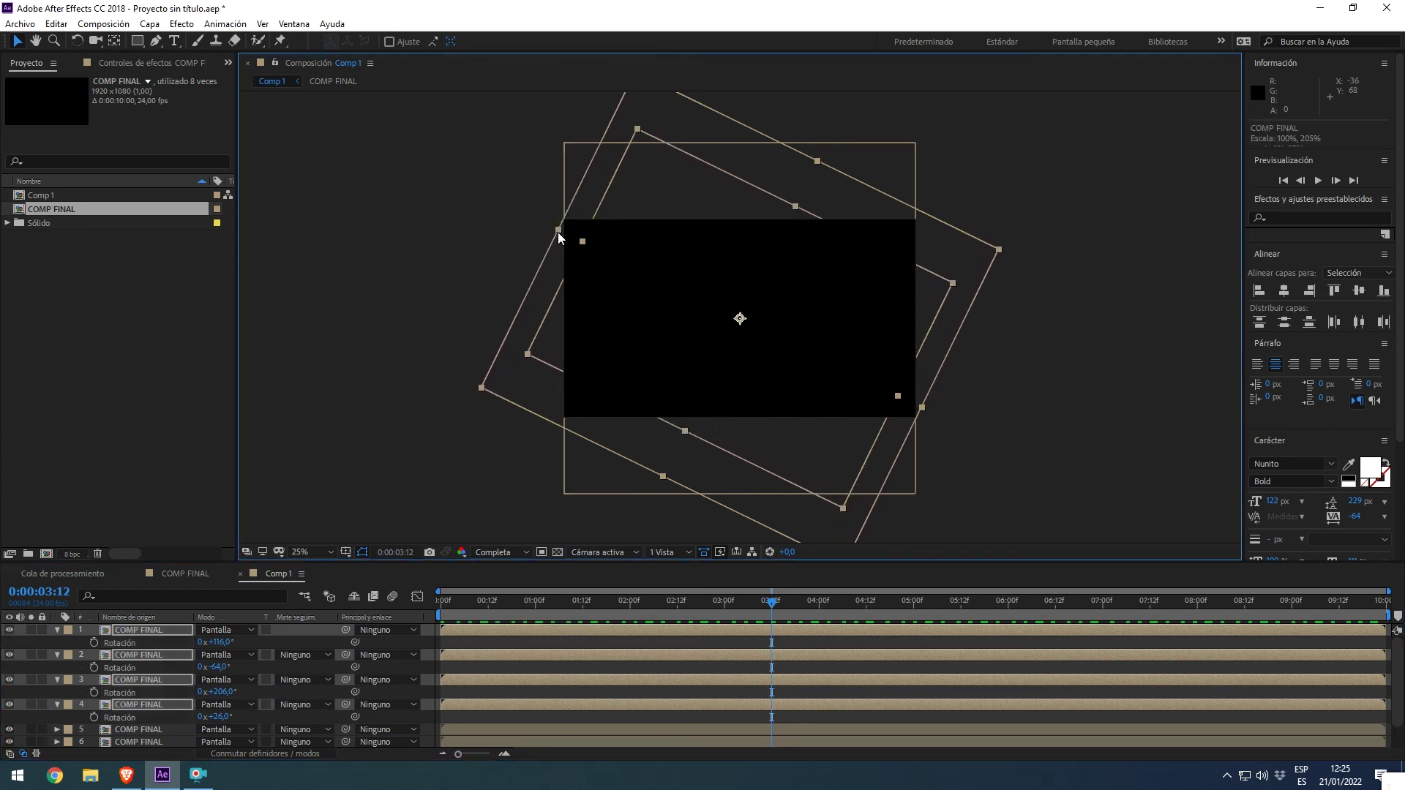
{"action": "mouse_move", "coordinate": [558, 231]}
{"action": "left_mouse_down"}
{"action": "mouse_move", "coordinate": [568, 240]}
{"action": "mouse_move", "coordinate": [558, 231]}
{"action": "left_mouse_up"}
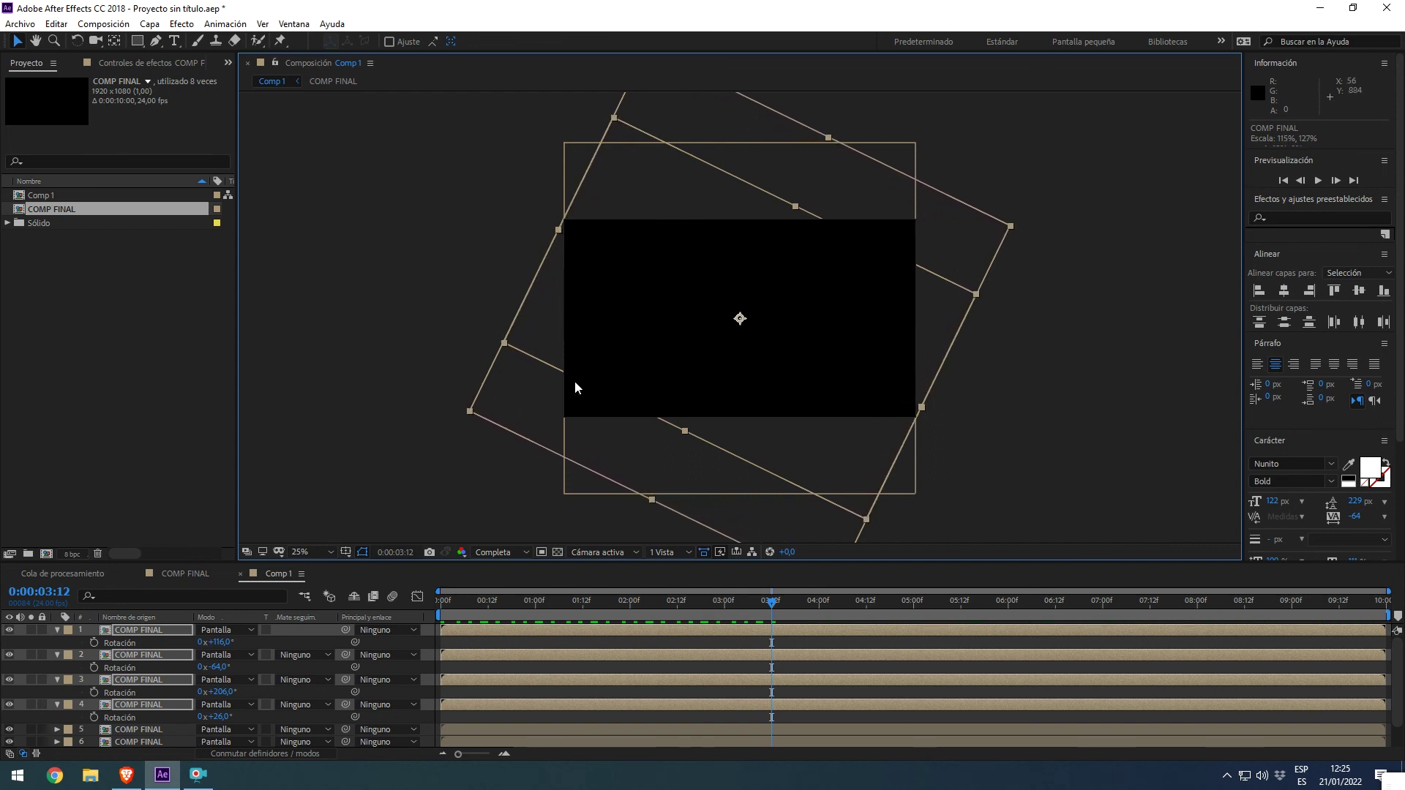
{"action": "left_click_drag", "start_coordinate": [463, 597], "coordinate": [424, 616]}
{"action": "key", "text": "space"}
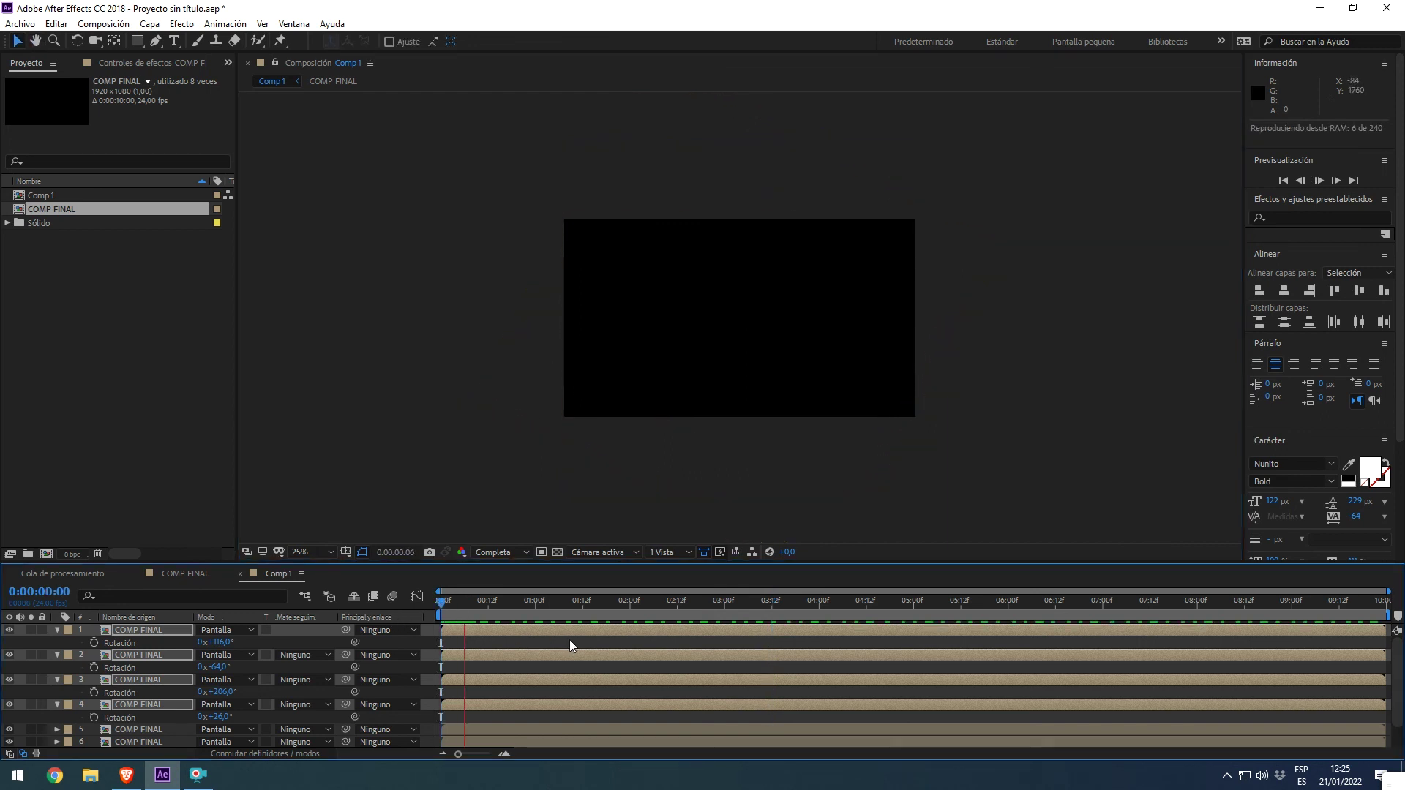
Stop the preview, stretch the rotated copy to 115%, 155% scale, and deselect all layers
{"action": "key", "text": "space"}
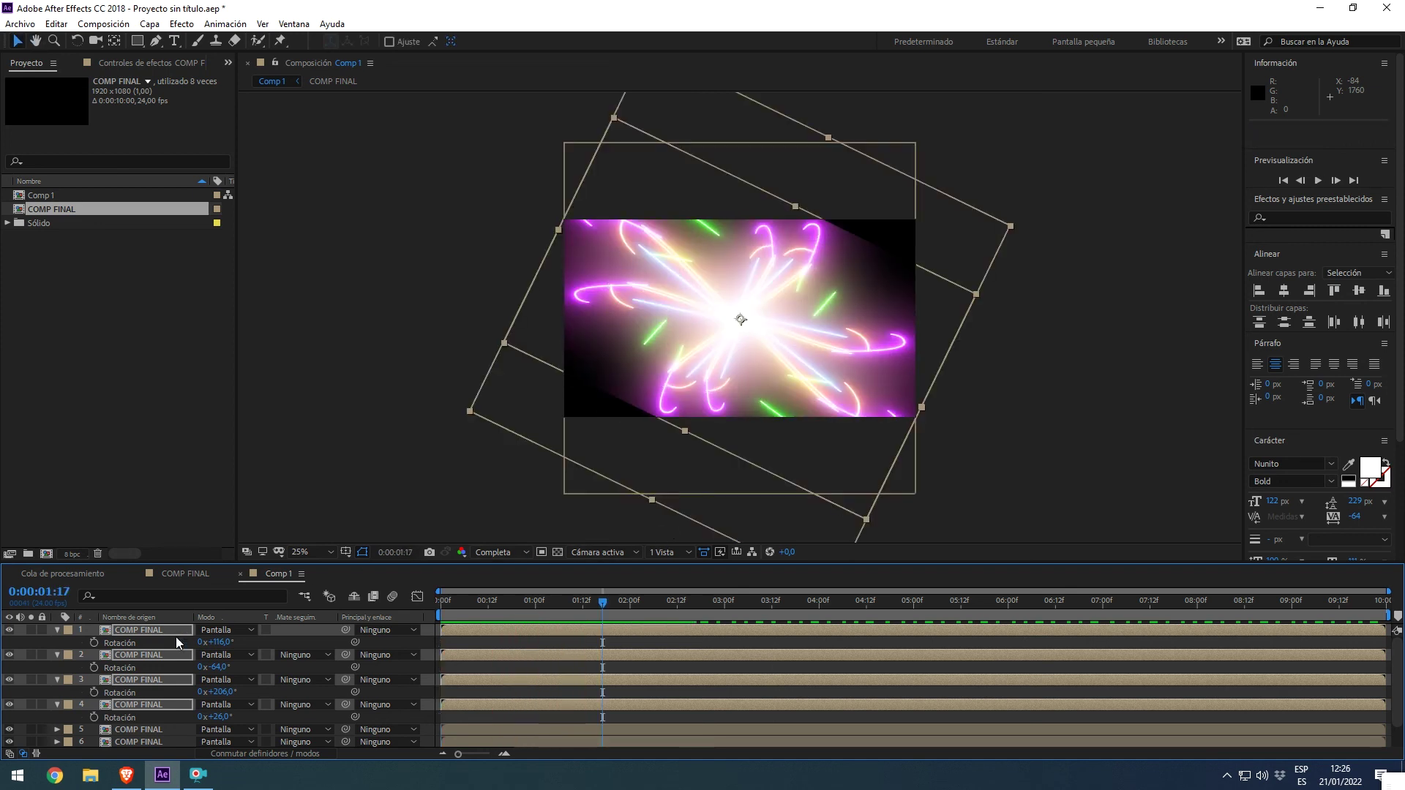
{"action": "left_click_drag", "start_coordinate": [685, 431], "coordinate": [649, 468]}
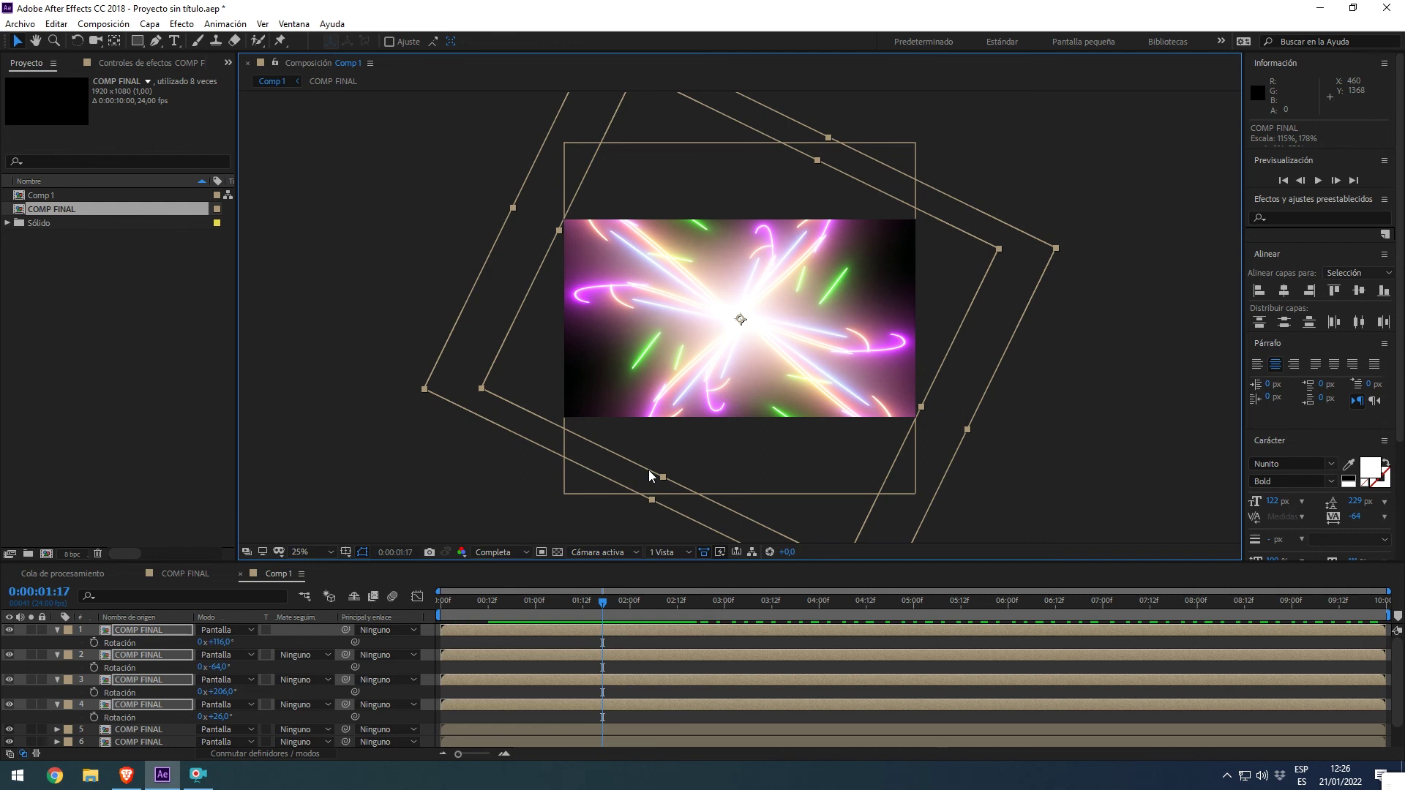
{"action": "left_click", "coordinate": [673, 515]}
Preview the finished neon burst several times from the start at 50% view zoom
{"action": "key", "text": "space"}
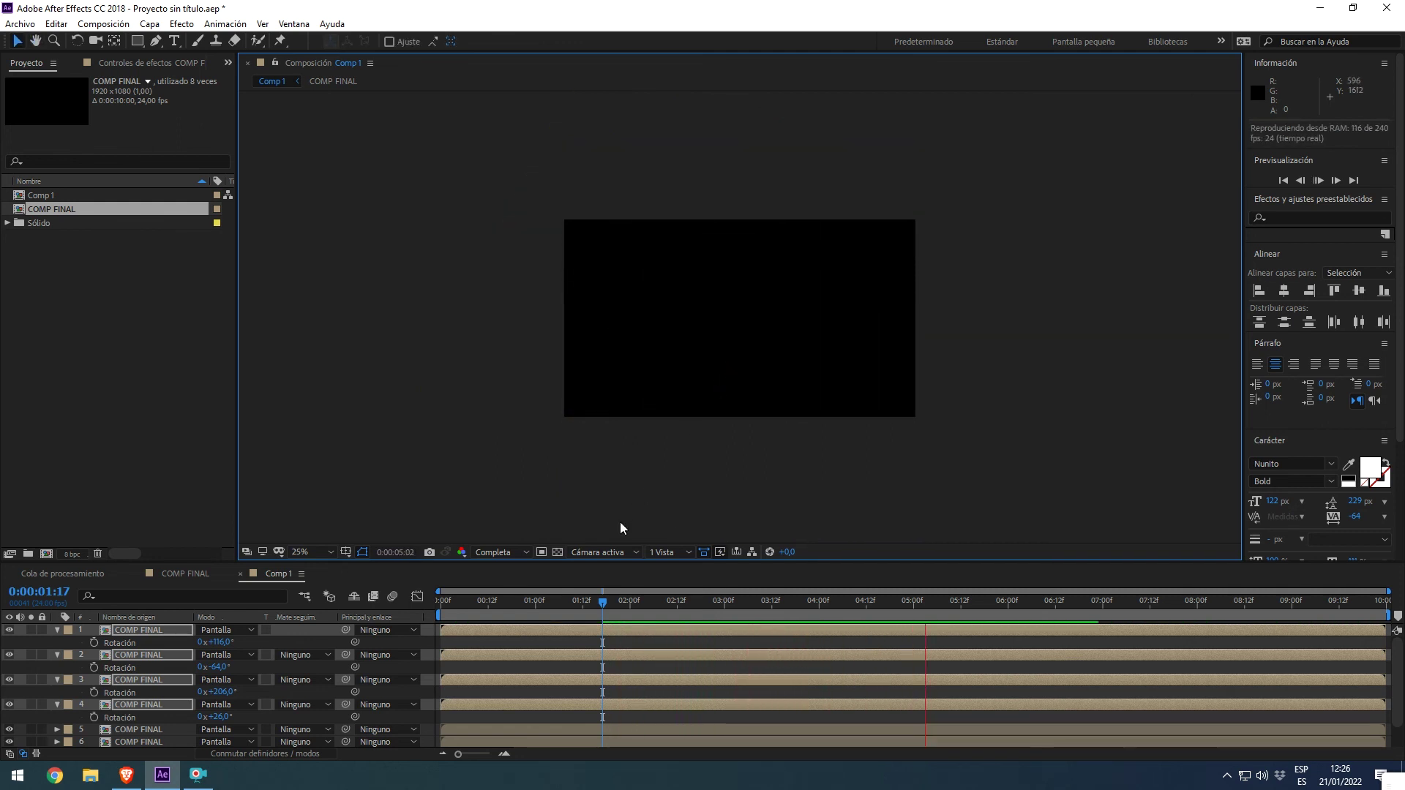
{"action": "left_click_drag", "start_coordinate": [458, 601], "coordinate": [371, 615]}
{"action": "key", "text": "space"}
{"action": "mouse_move", "coordinate": [484, 586]}
{"action": "left_mouse_down"}
{"action": "mouse_move", "coordinate": [454, 607]}
{"action": "mouse_move", "coordinate": [505, 610]}
{"action": "mouse_move", "coordinate": [382, 604]}
{"action": "left_mouse_up"}
{"action": "key", "text": "space"}
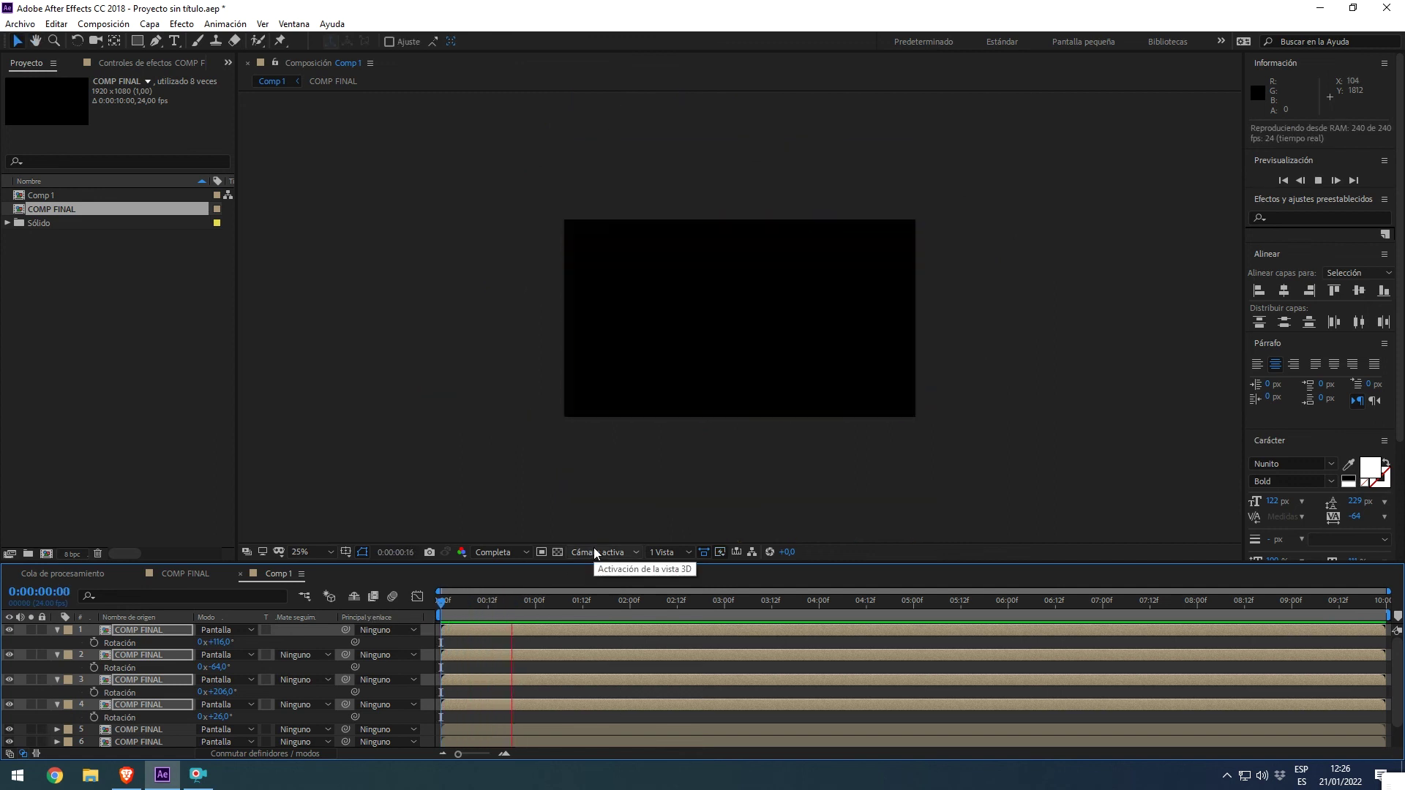
{"action": "key", "text": "period"}
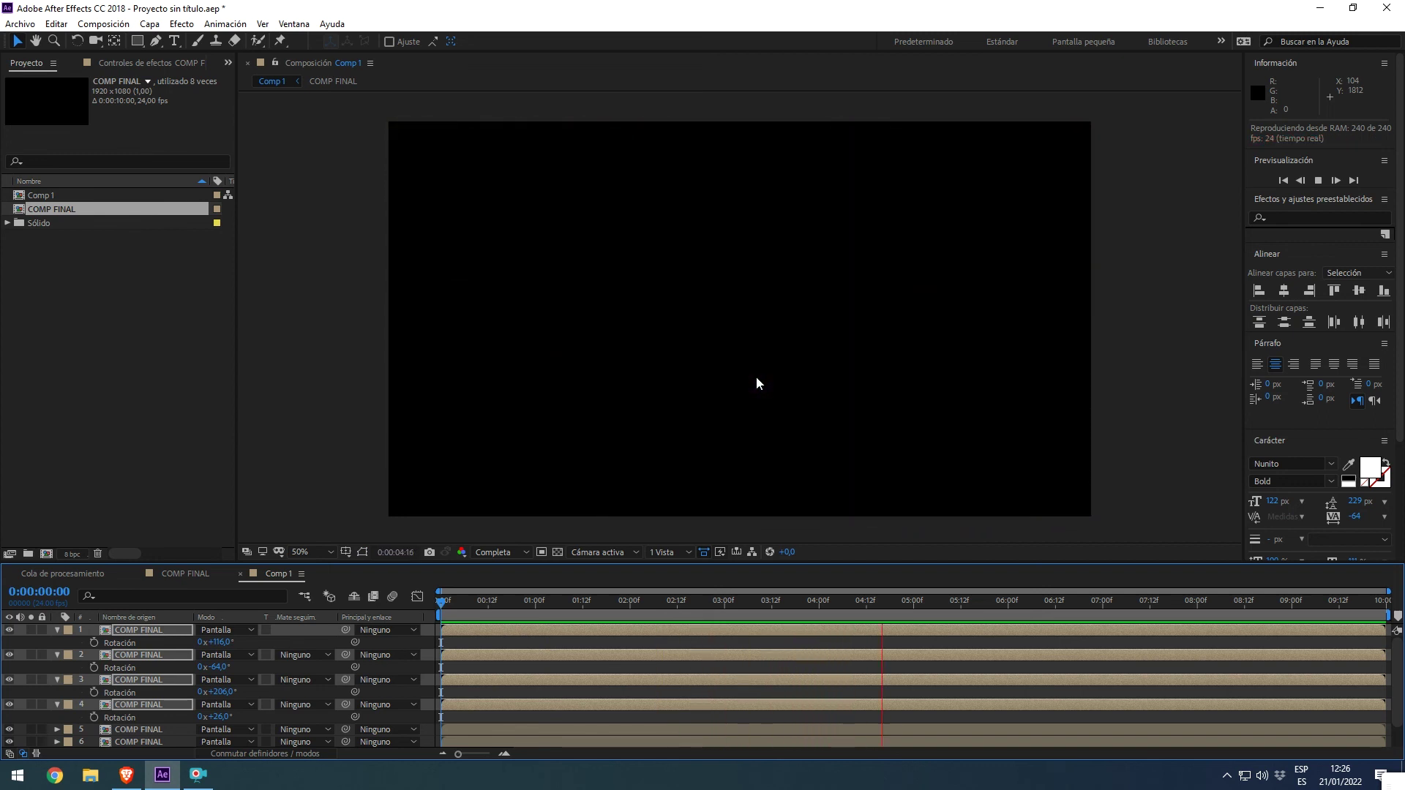
{"action": "key", "text": "space"}
{"action": "key", "text": "space"}
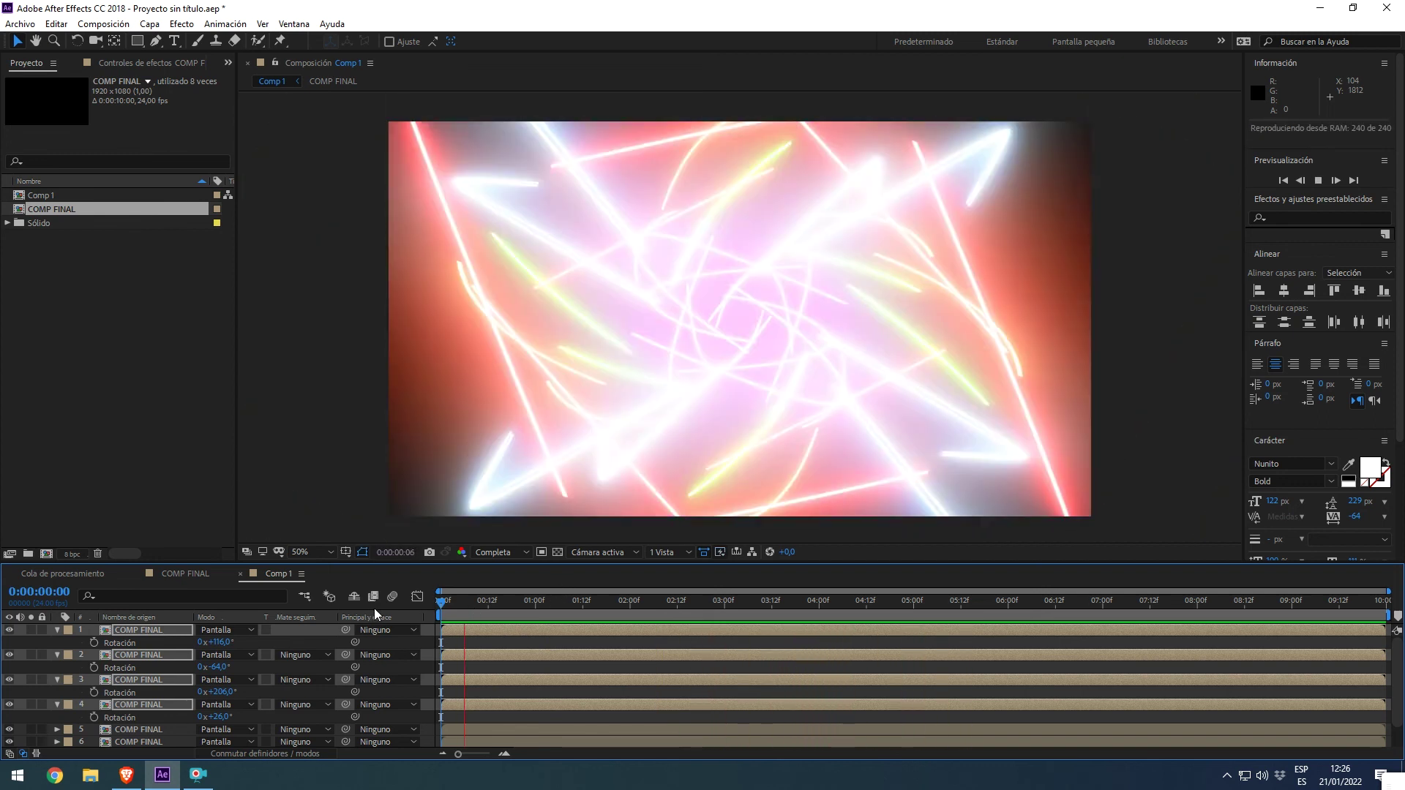